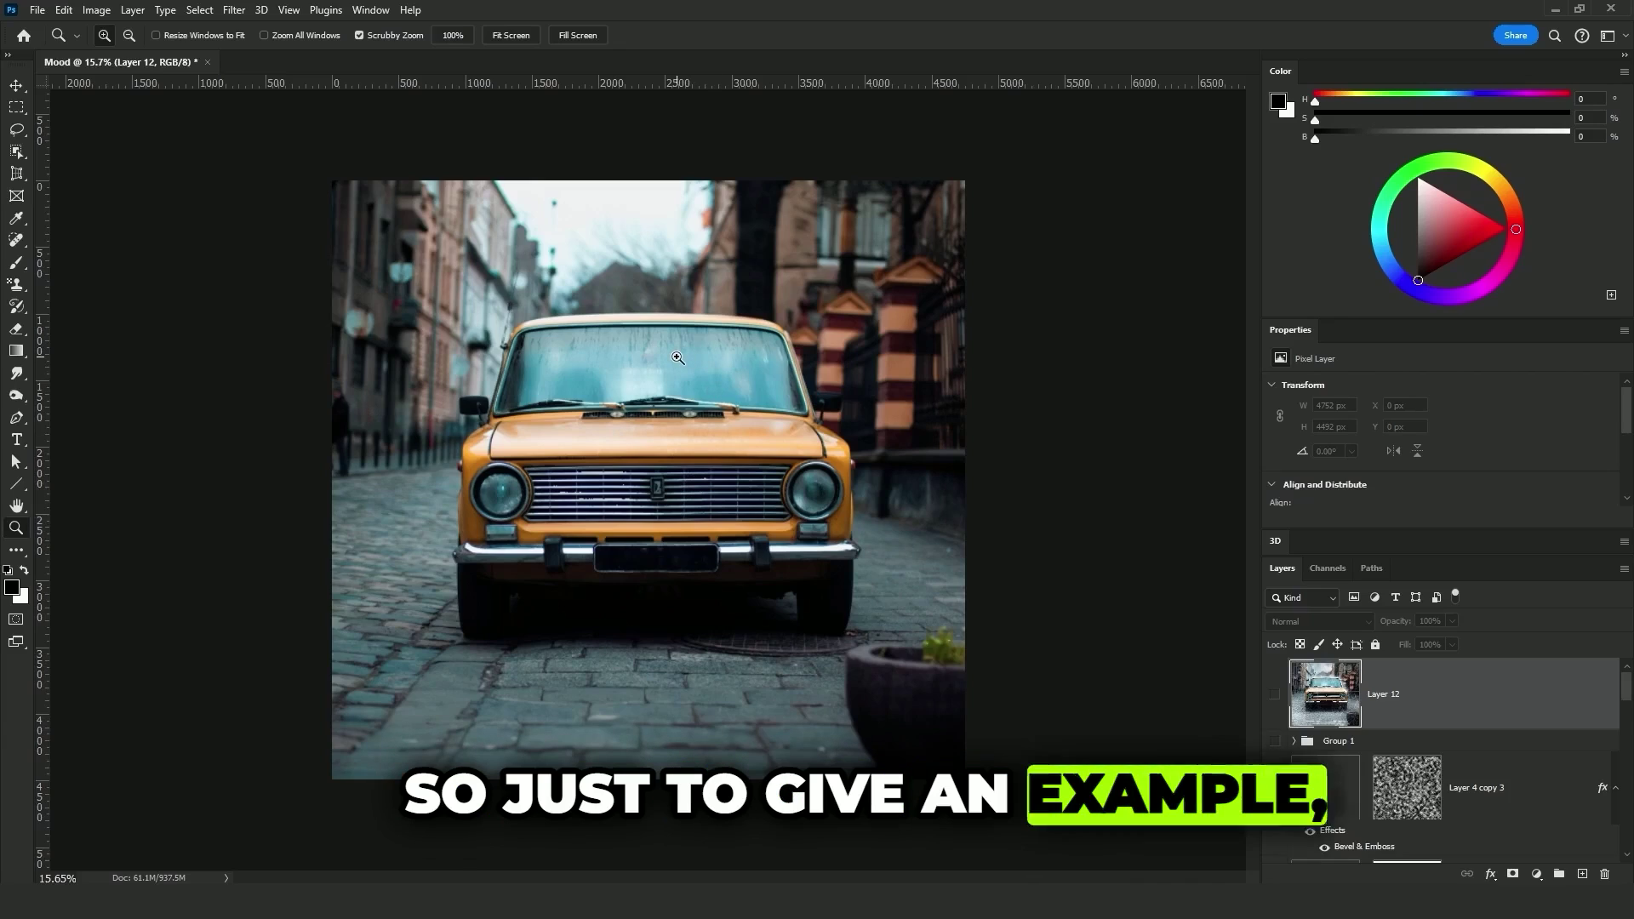
- Show Layer 12 to view the car photo with the rain effect
click(1274, 693)
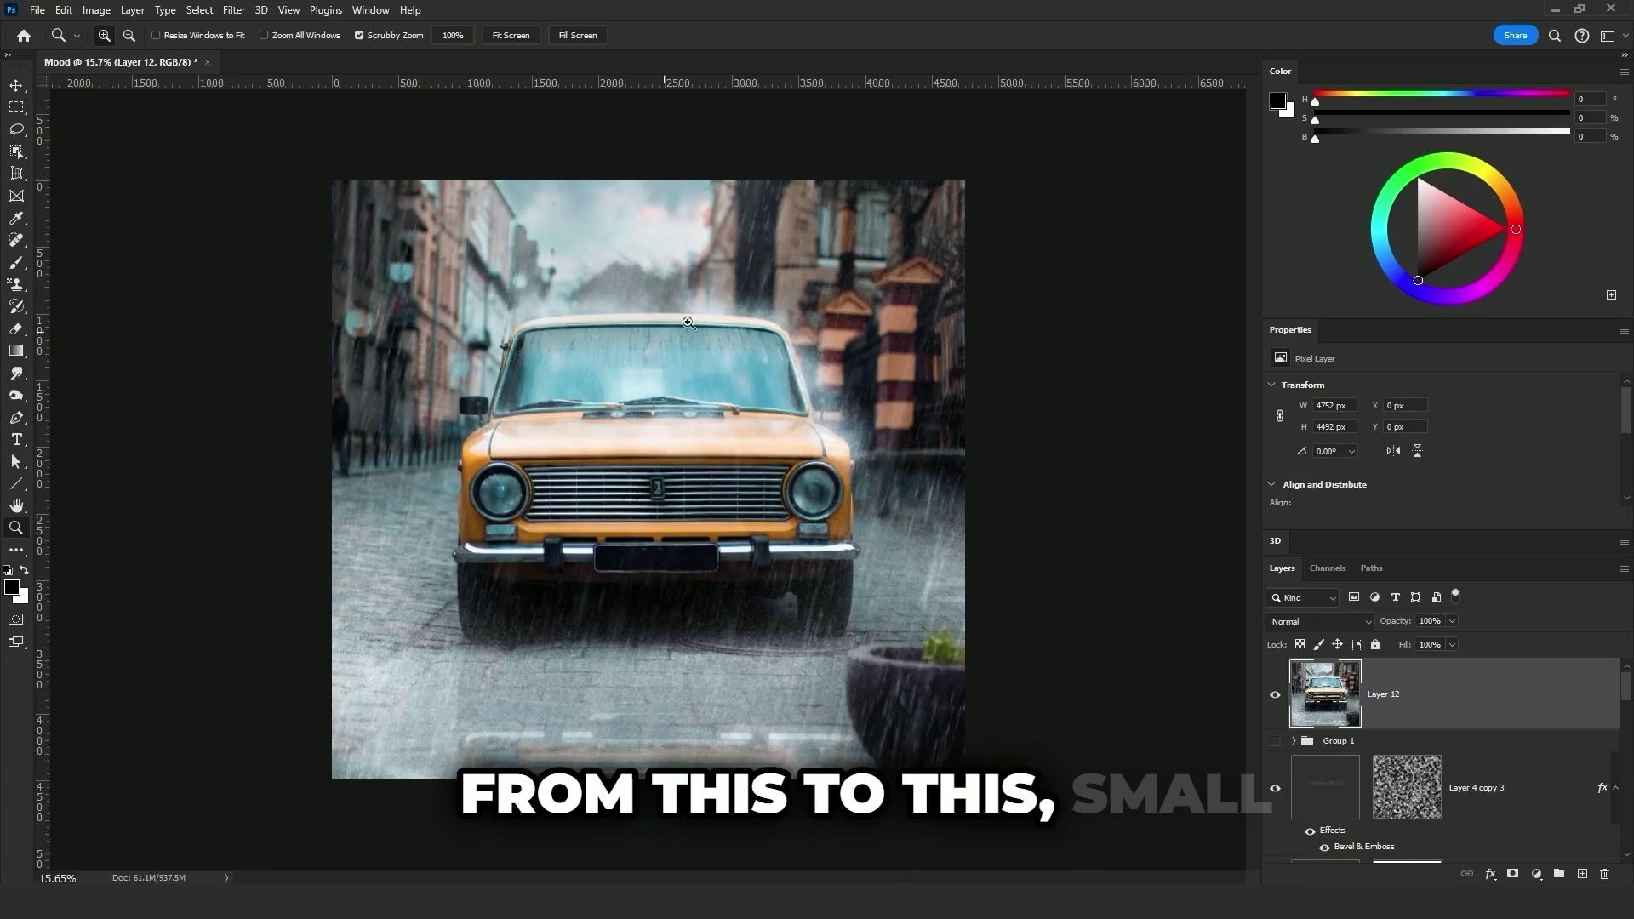
drag(633, 306, 625, 345)
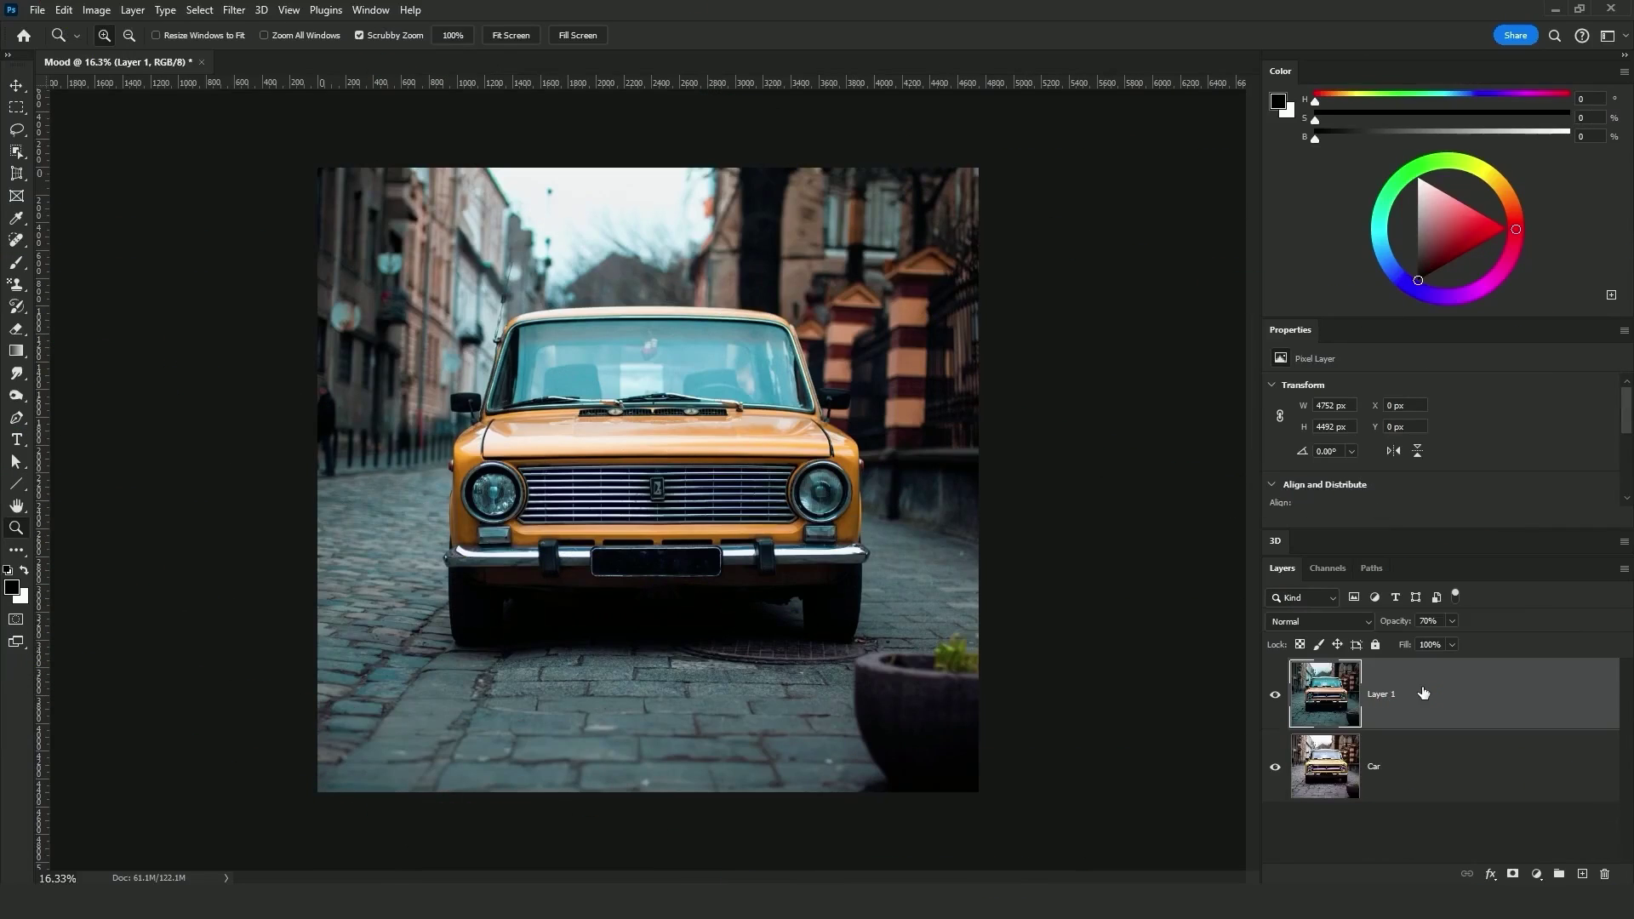
- Stamp the visible layers into a new layer and apply a Gaussian Blur with a 50-pixel radius
key(ctrl+shift+alt+e)
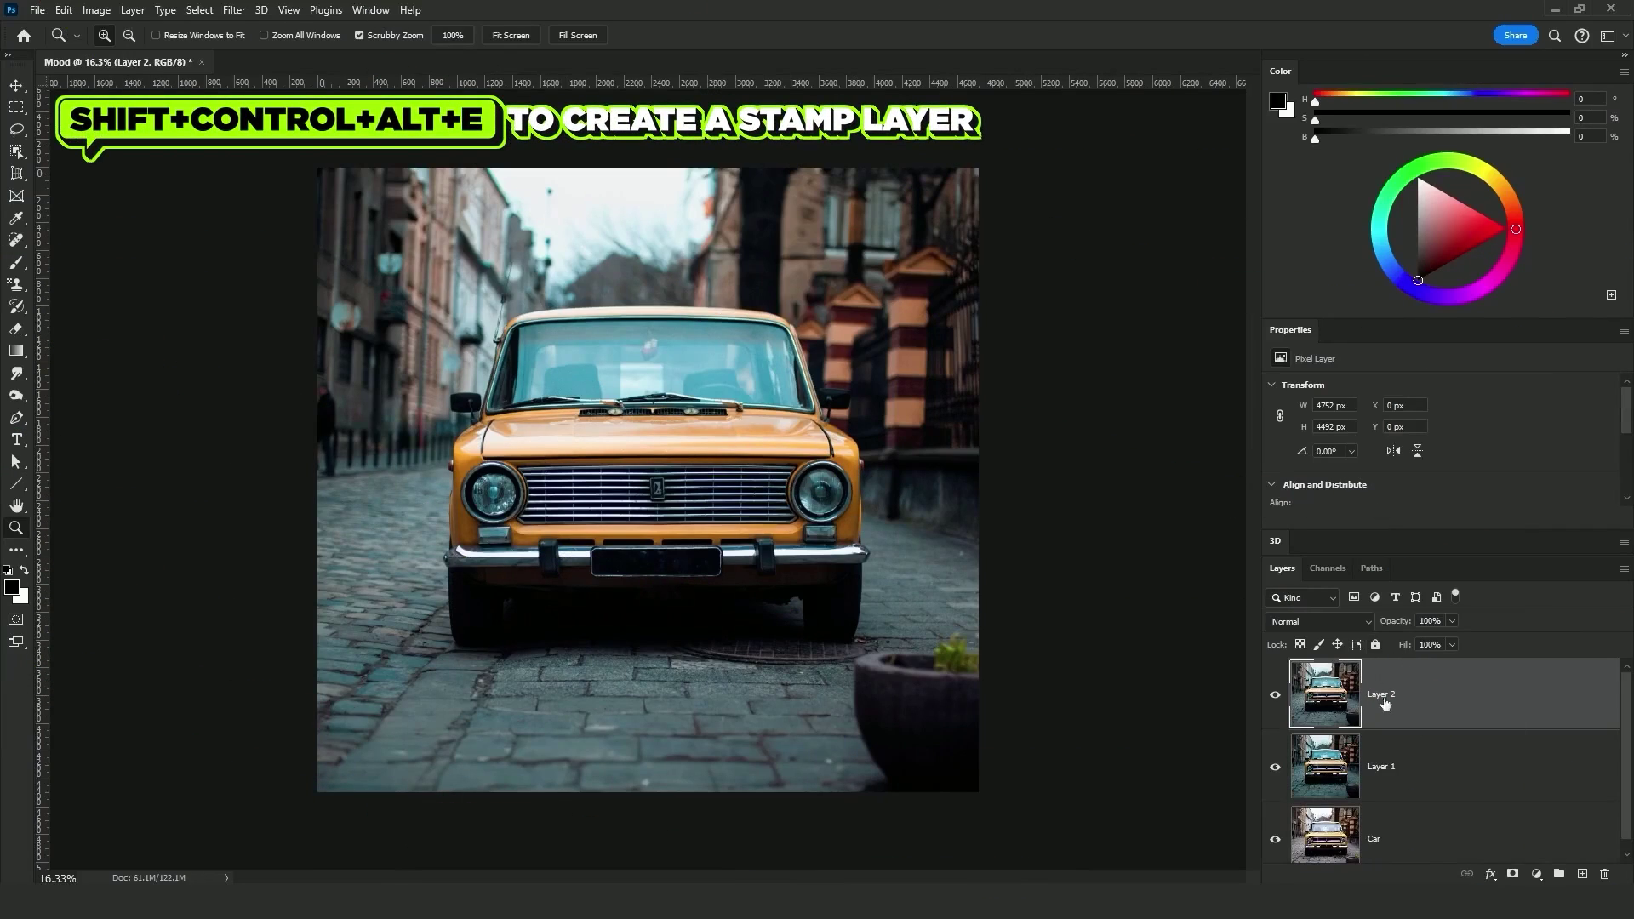
click(234, 12)
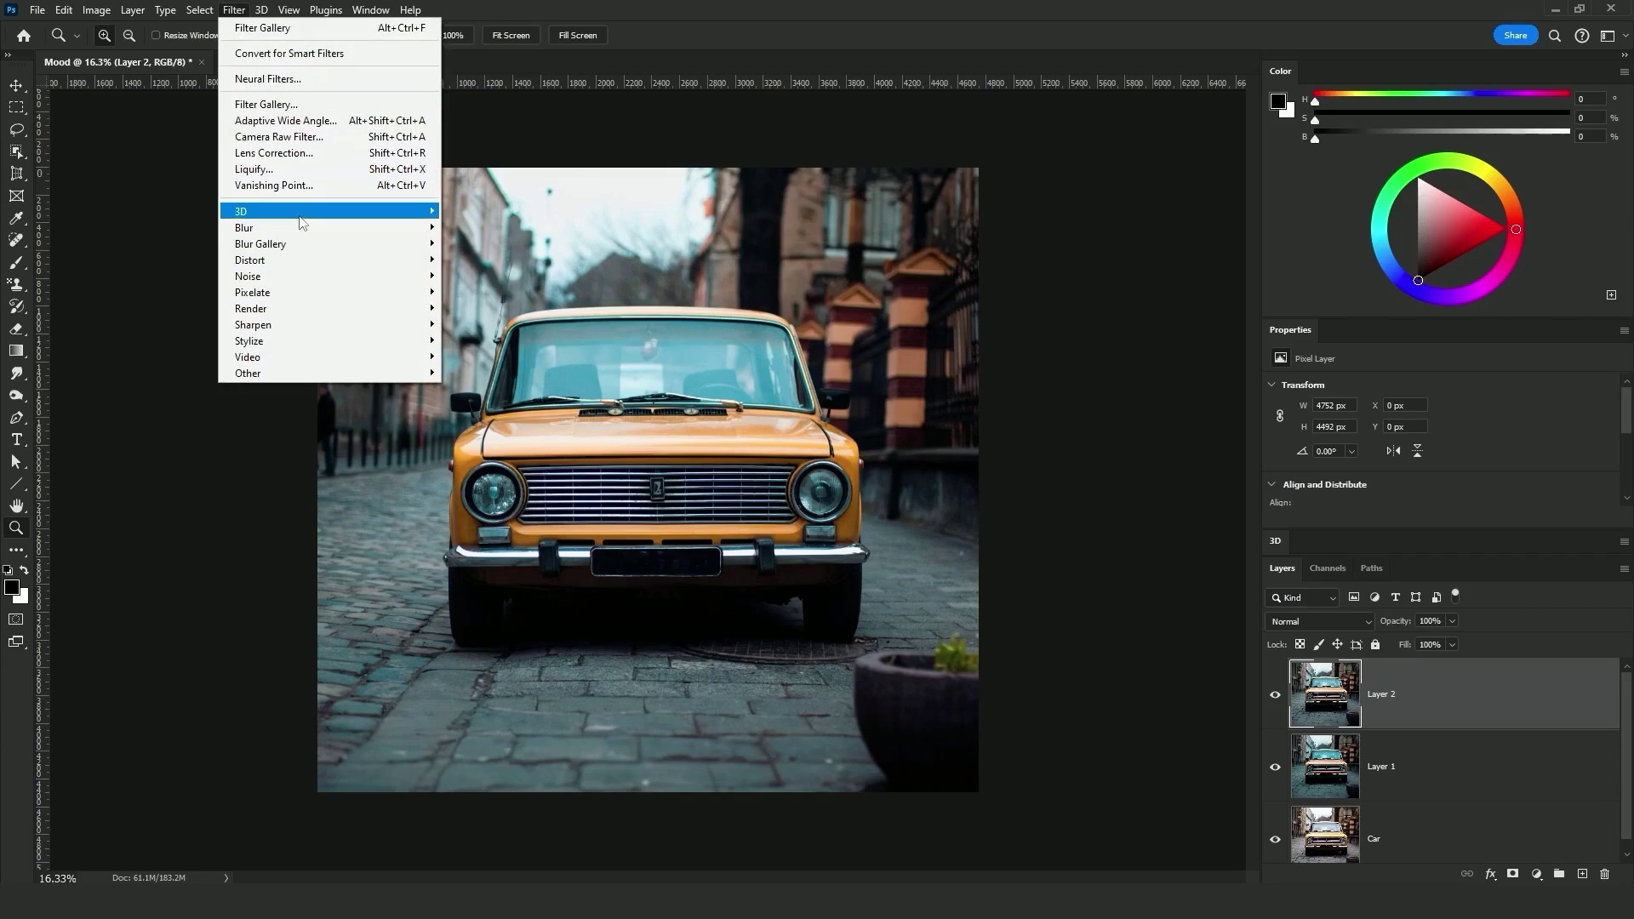
mouse_move(400, 227)
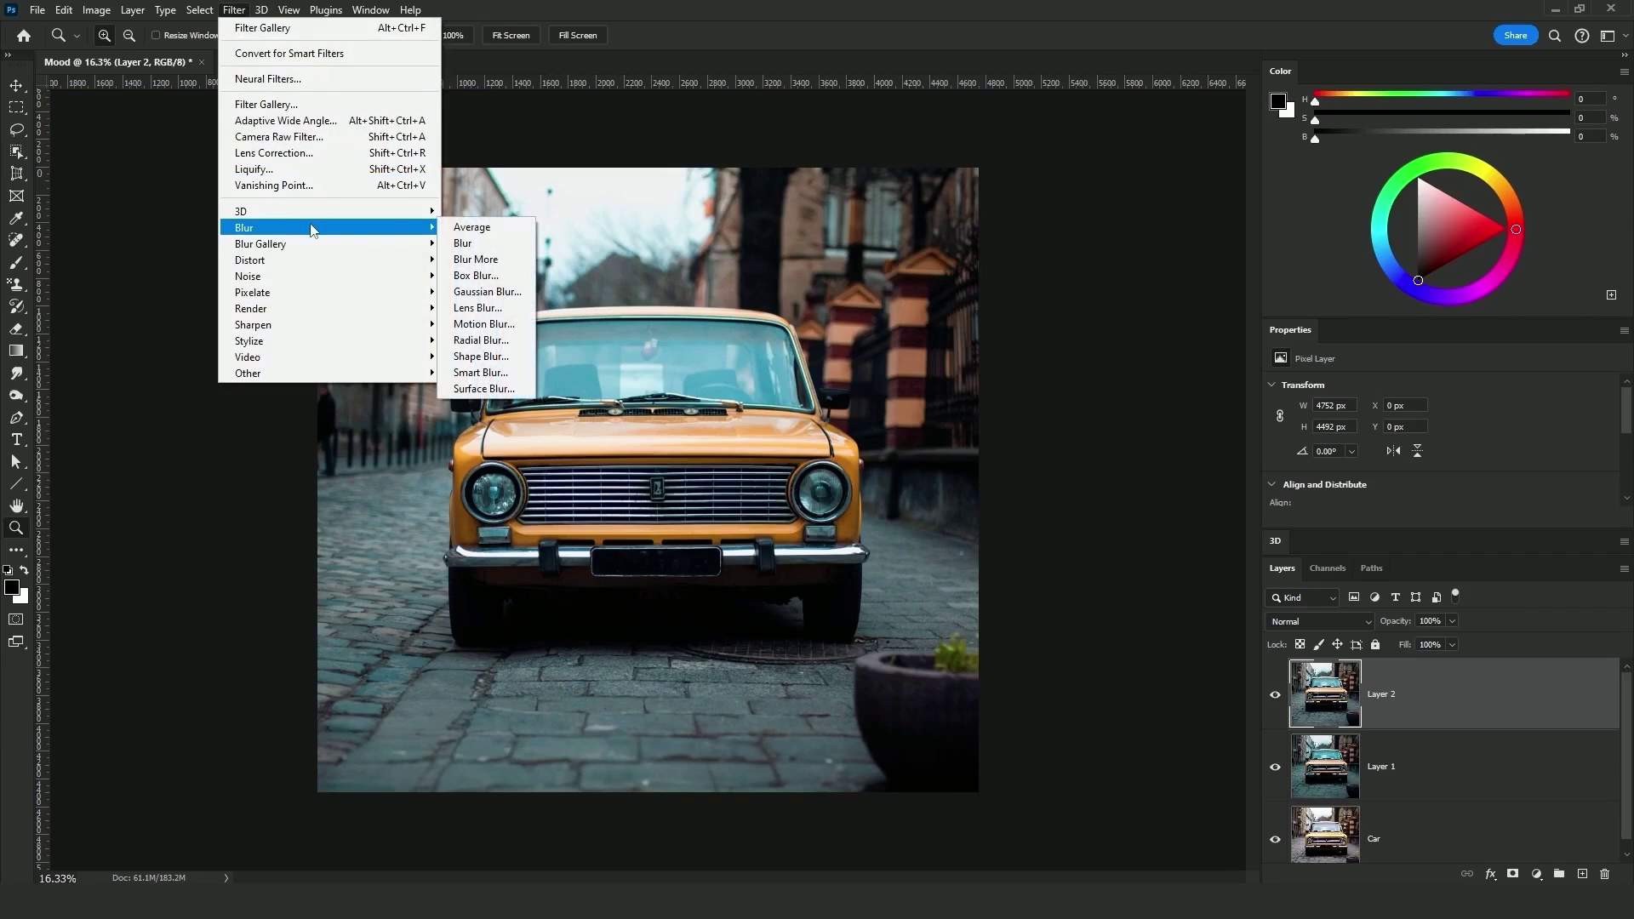
click(490, 292)
drag(1208, 183, 997, 349)
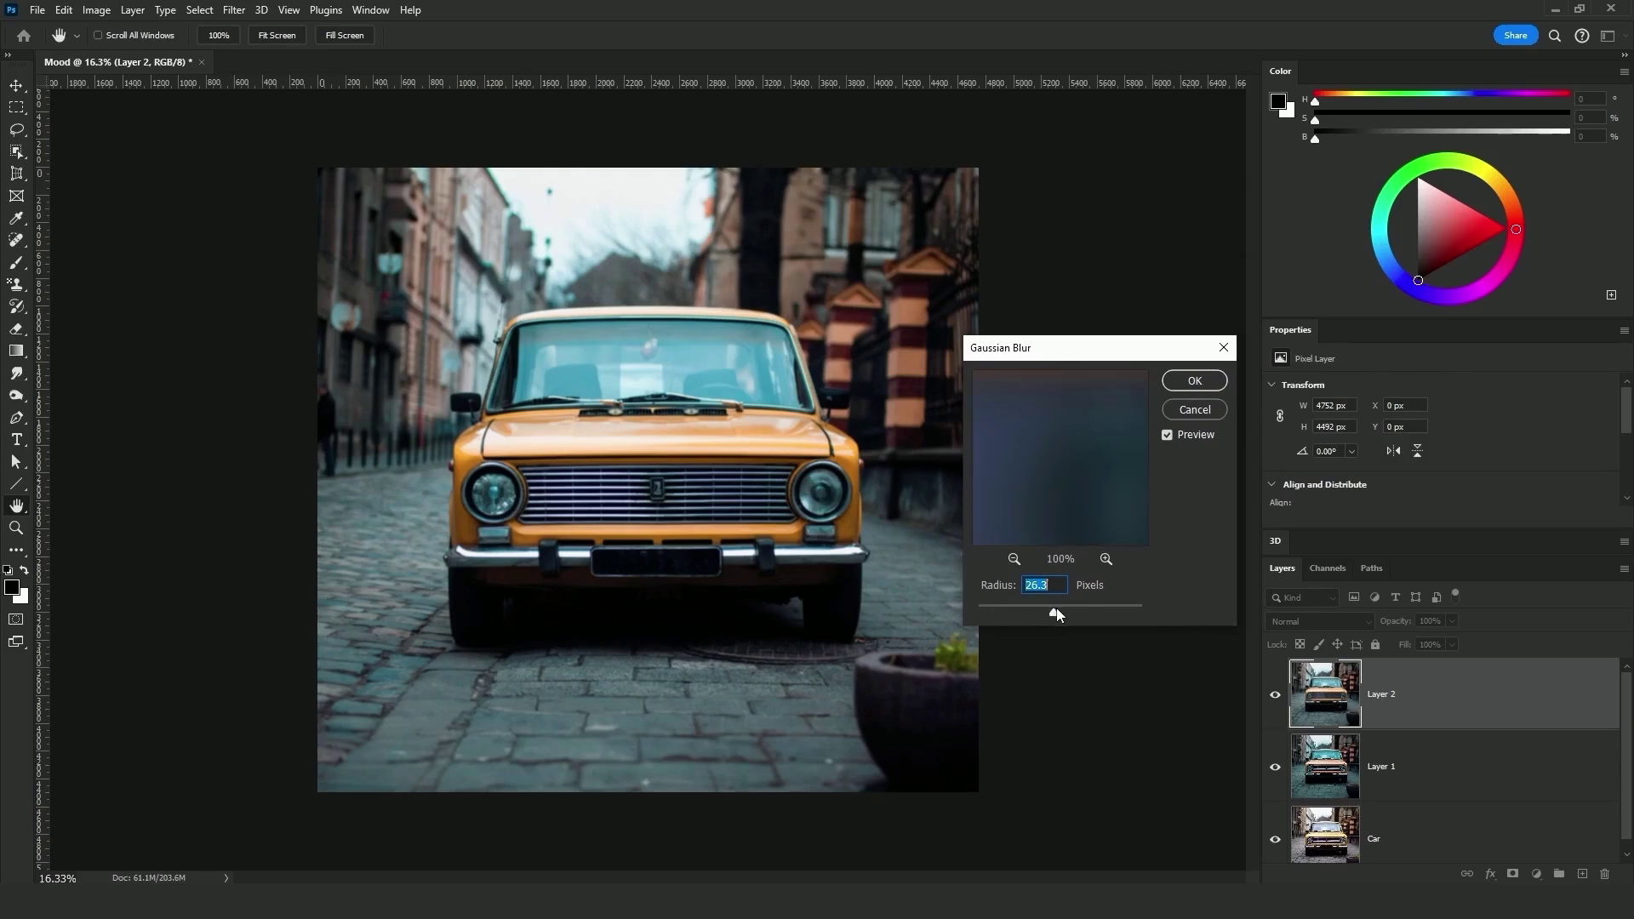
text(50)
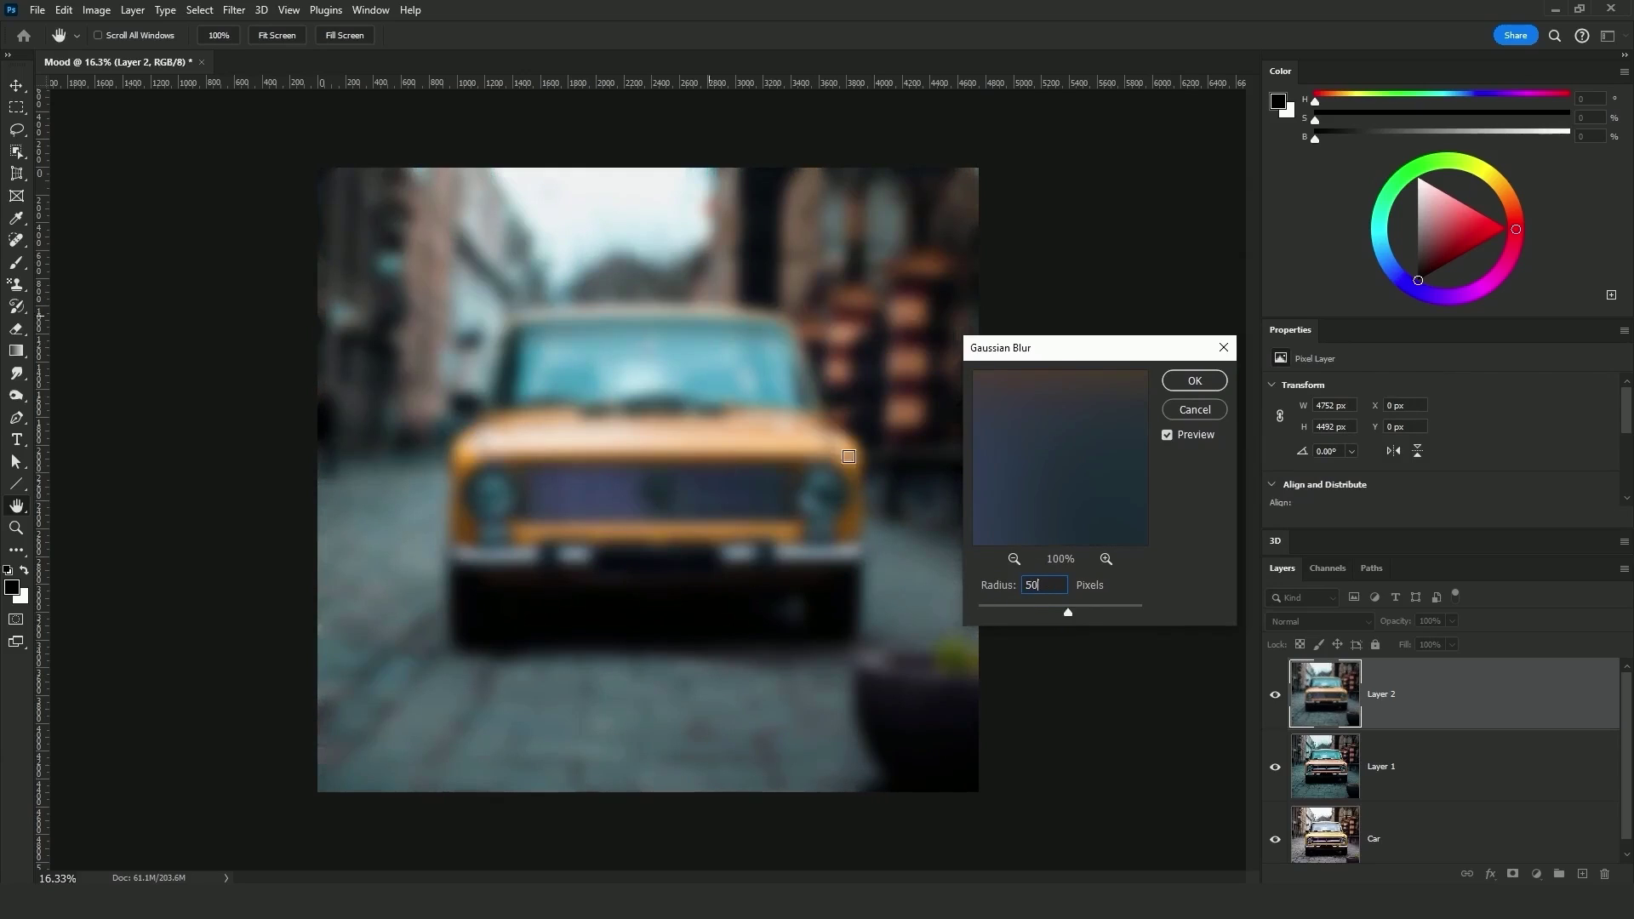
click(1194, 381)
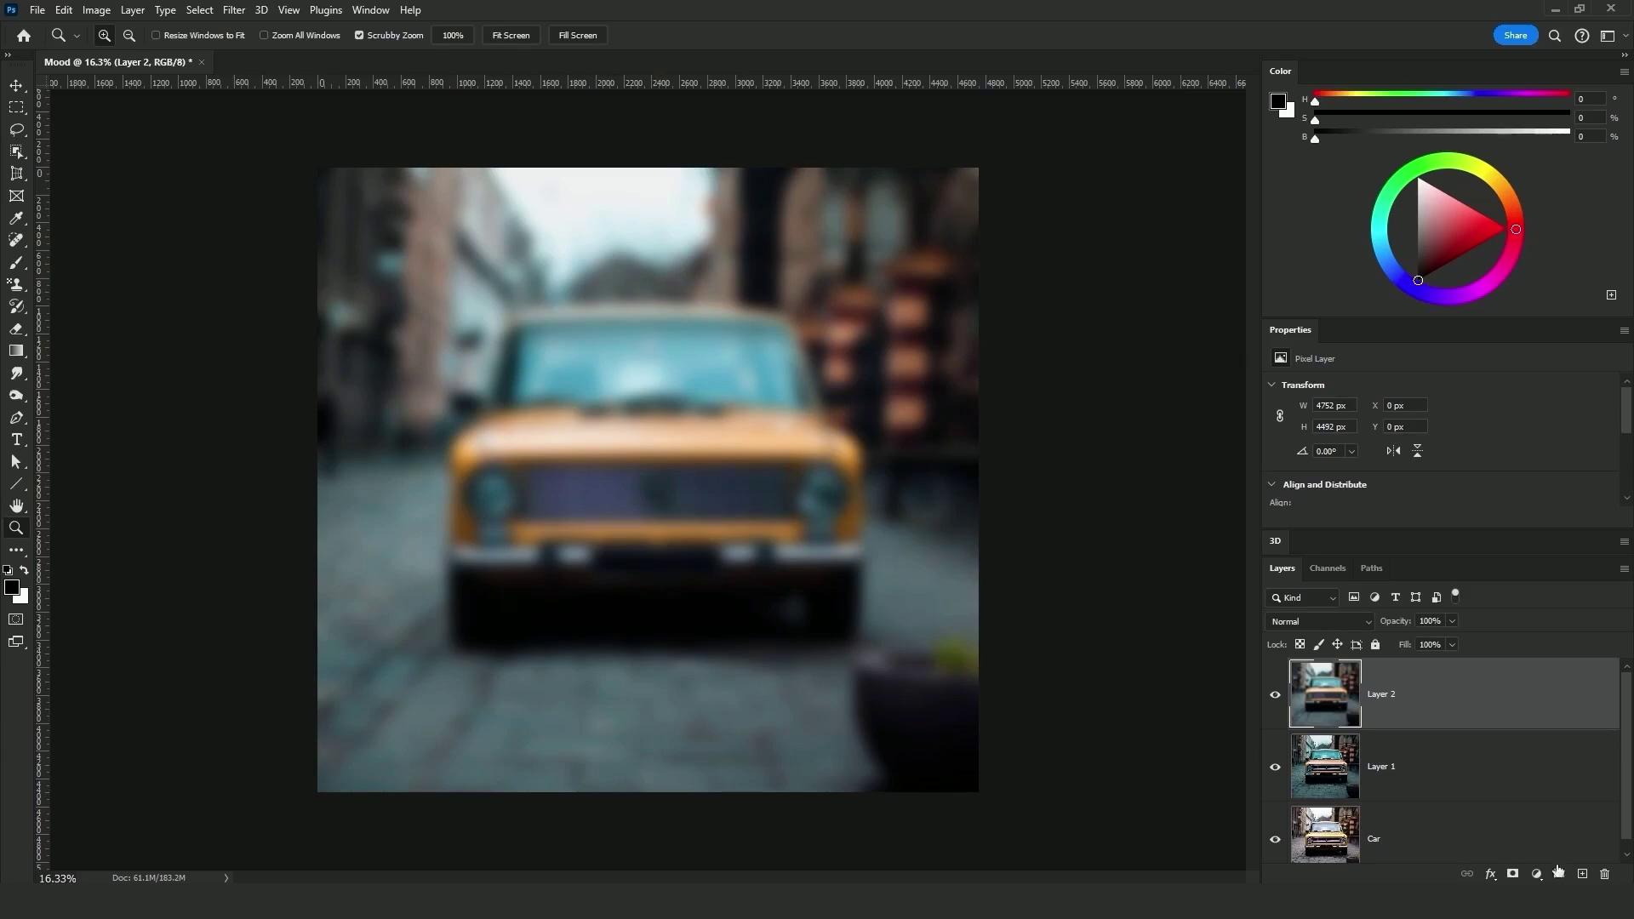
- Add a new layer above the blurred one and fill it with black using the Paint Bucket
click(1582, 874)
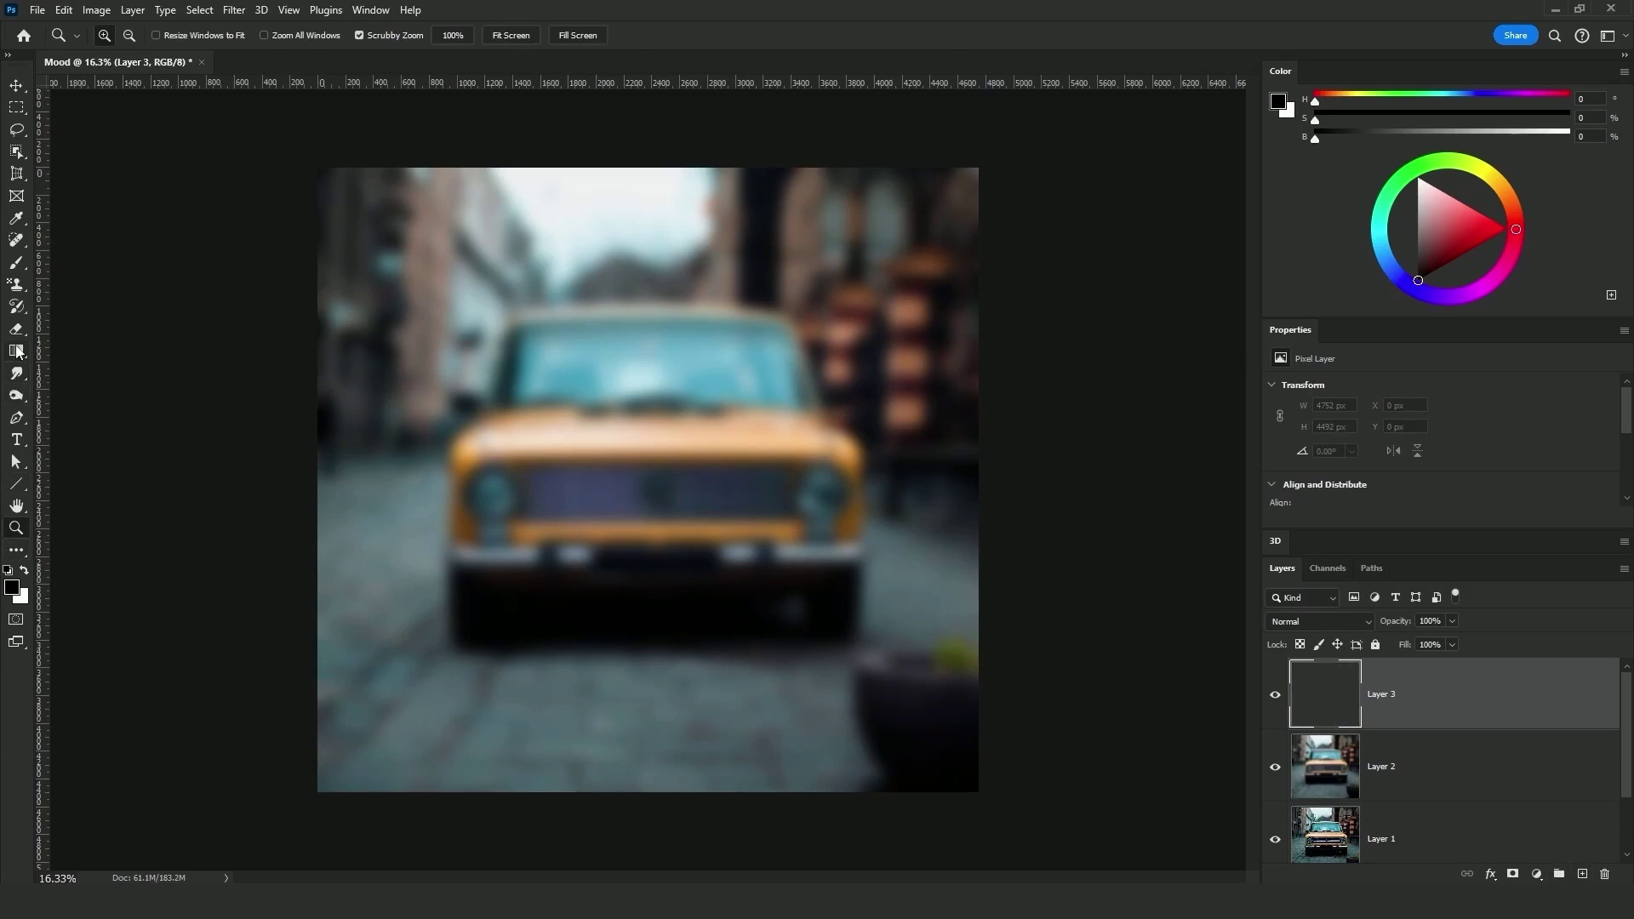
drag(17, 351, 88, 388)
click(489, 372)
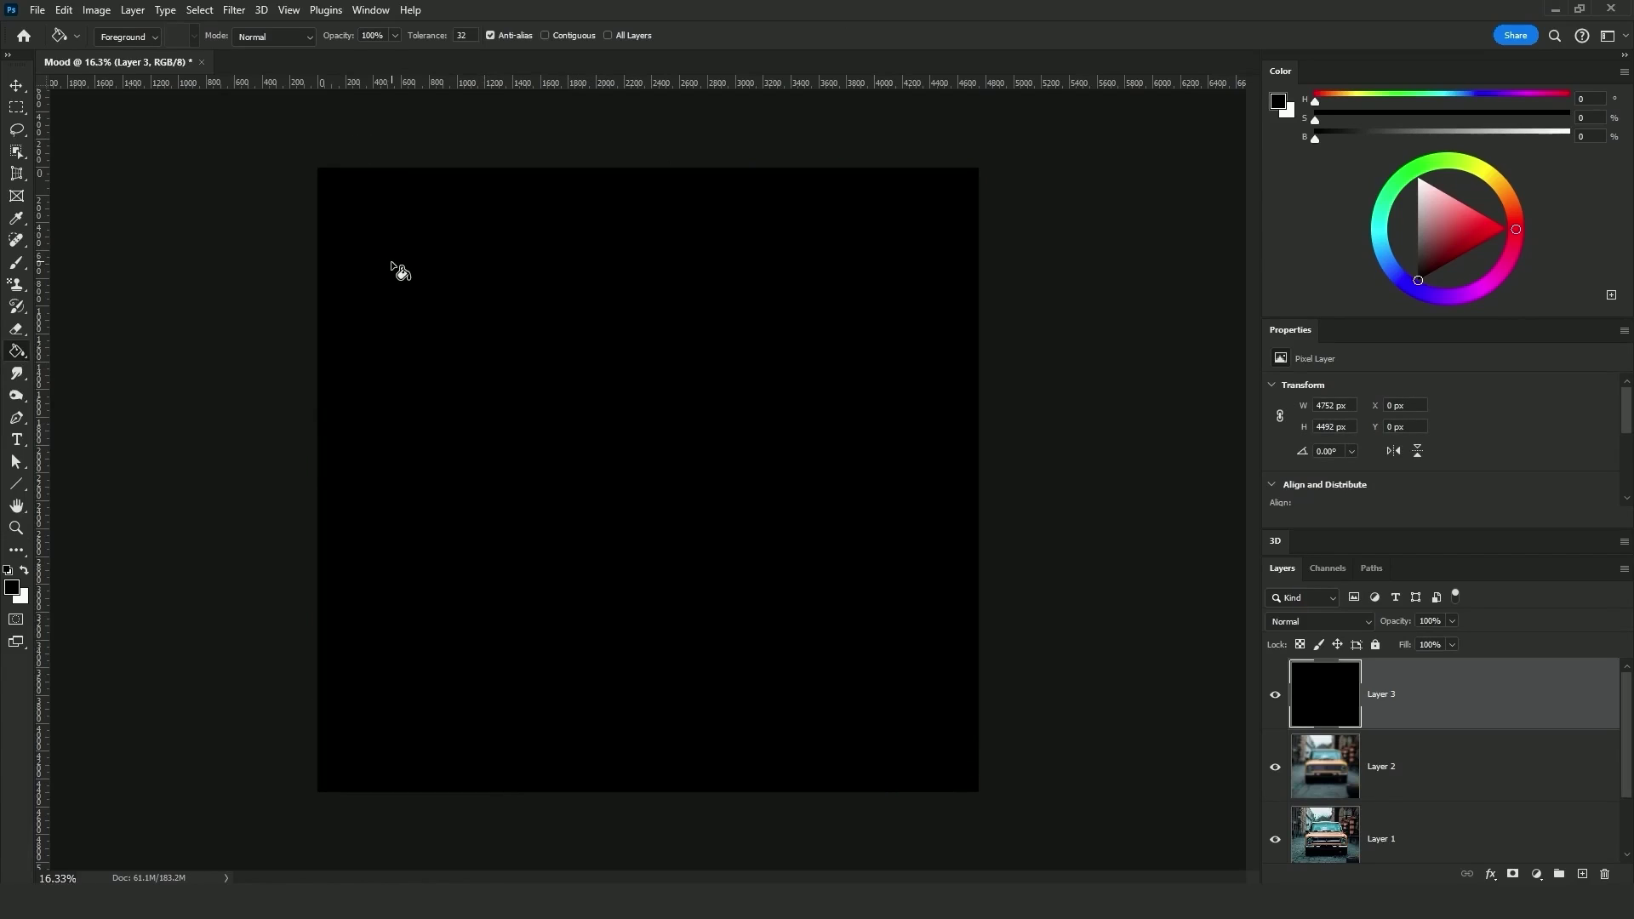
- Render Fibers on the black layer with variance 15 and strength 64
click(234, 10)
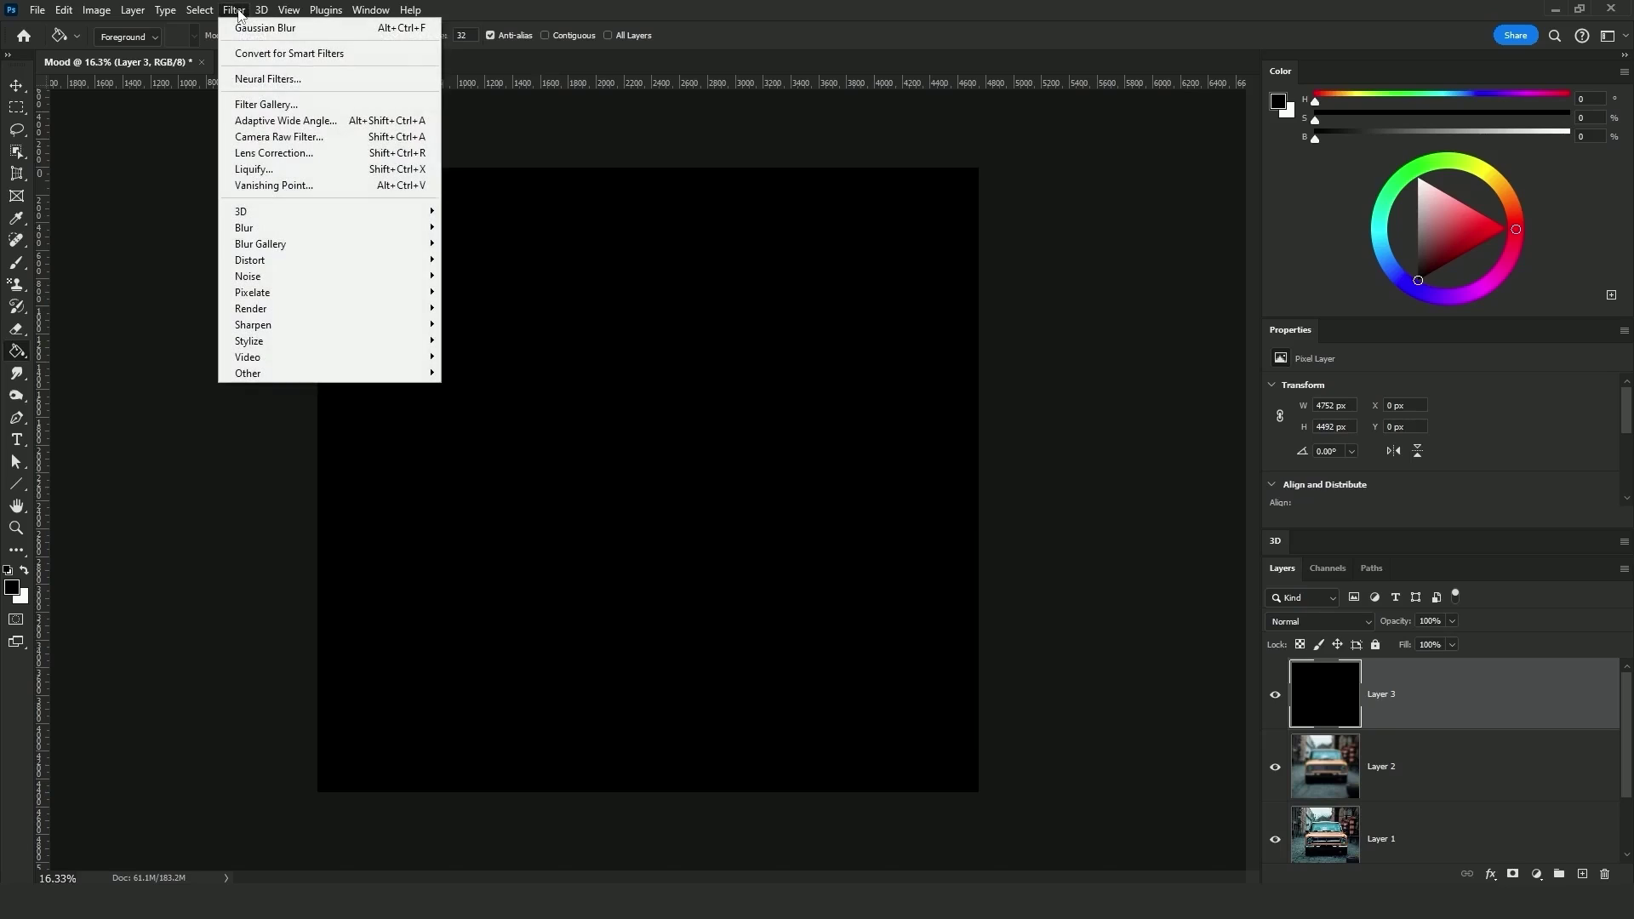
mouse_move(354, 308)
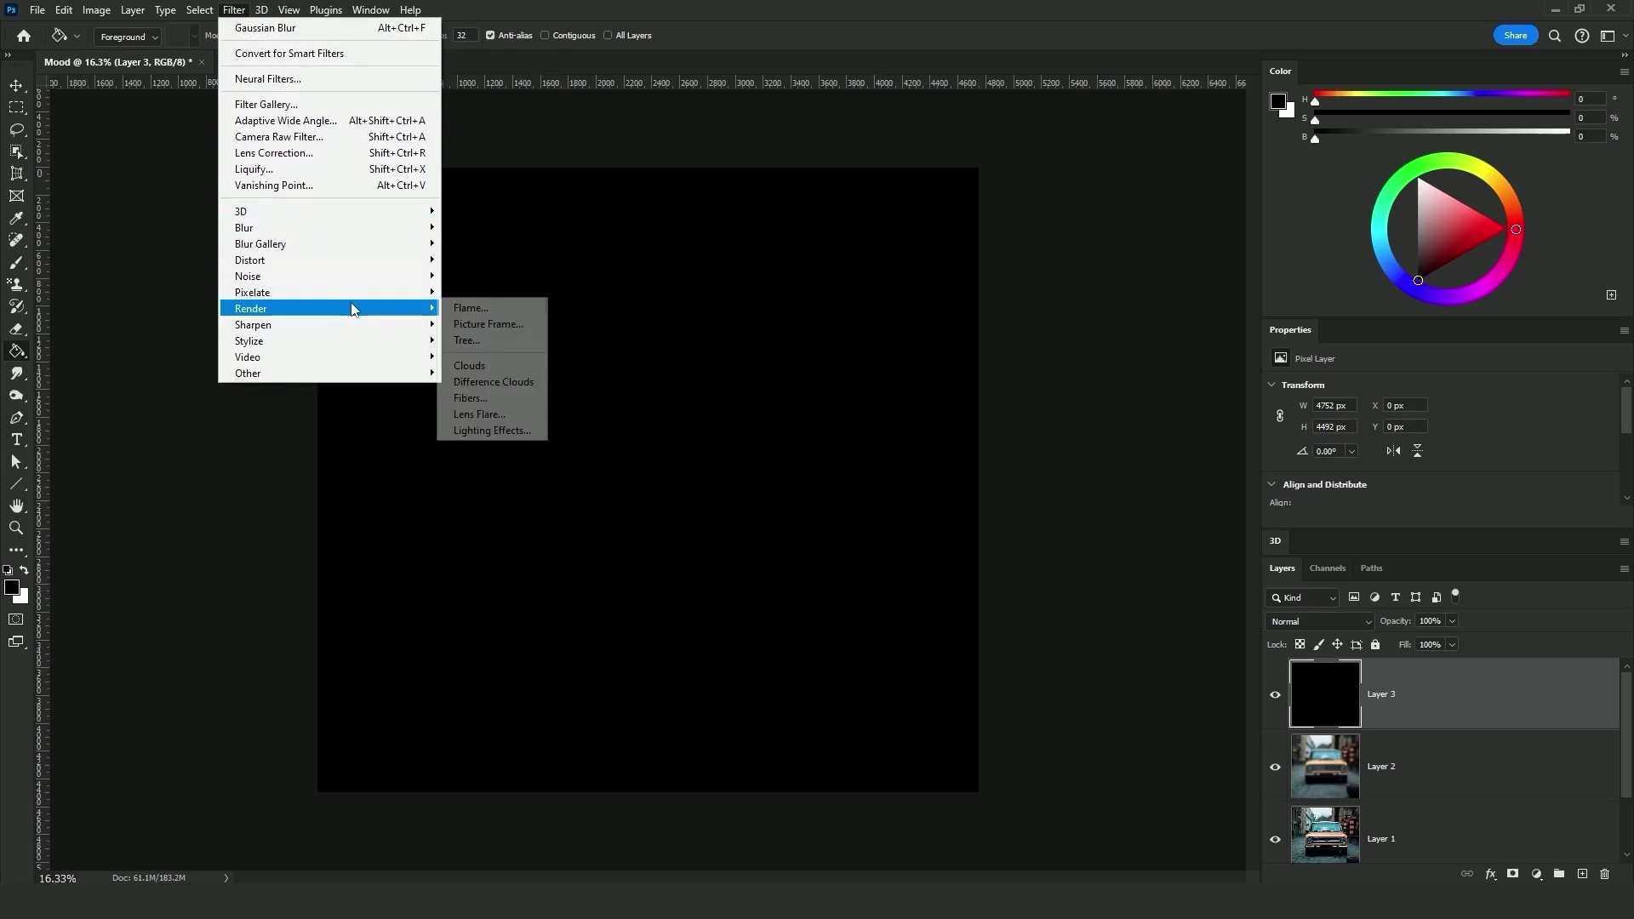
click(480, 406)
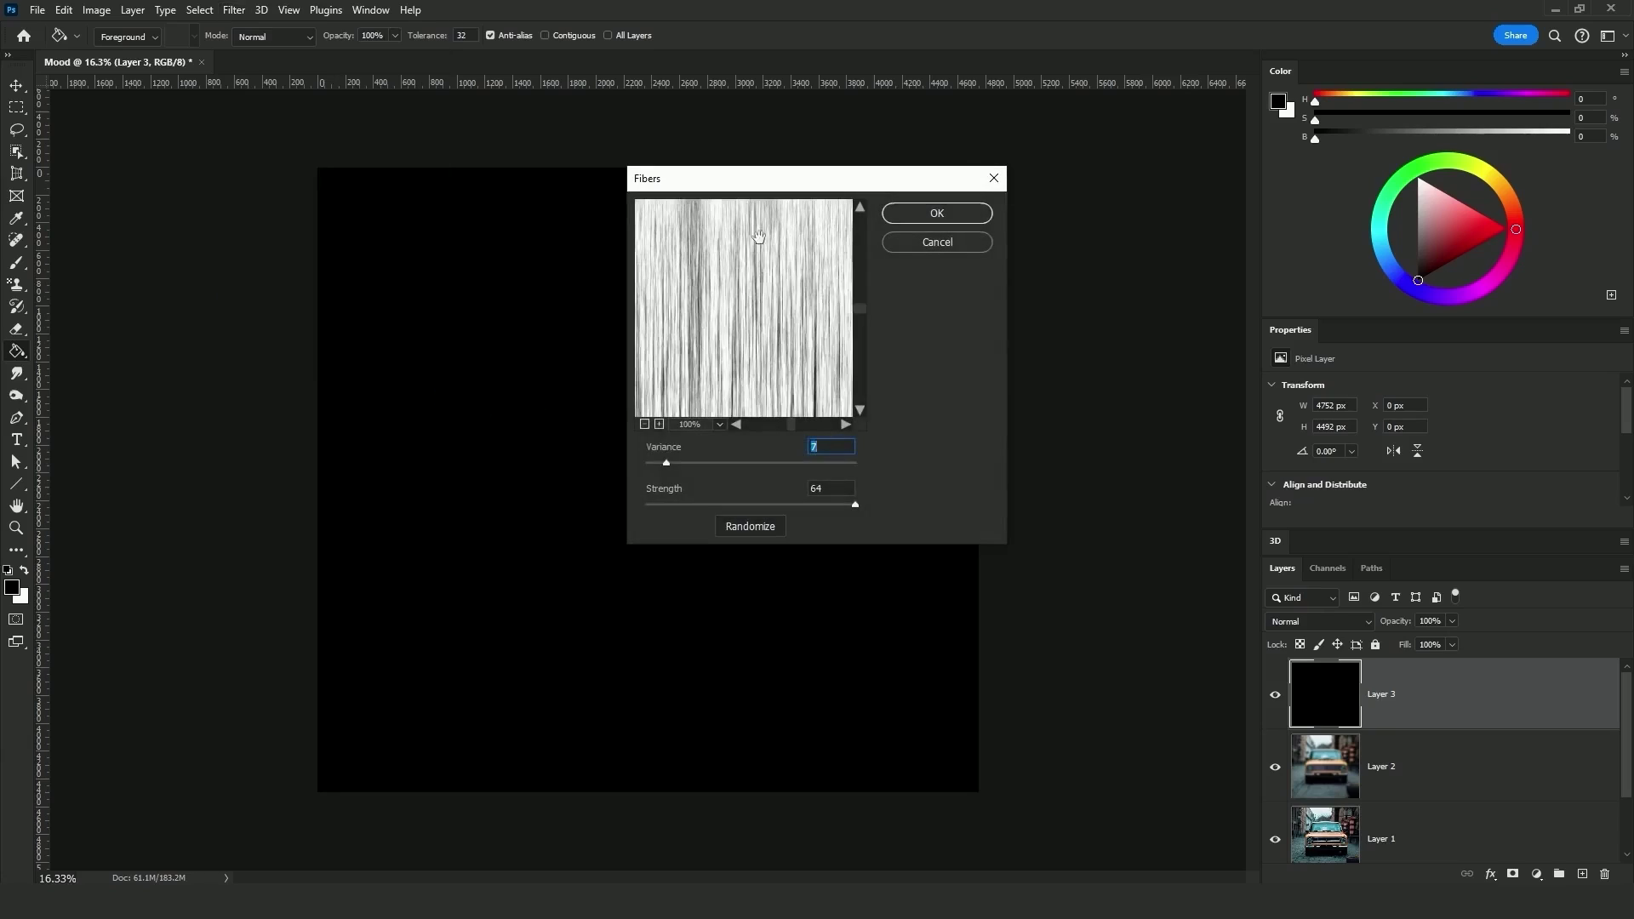
drag(731, 192, 633, 305)
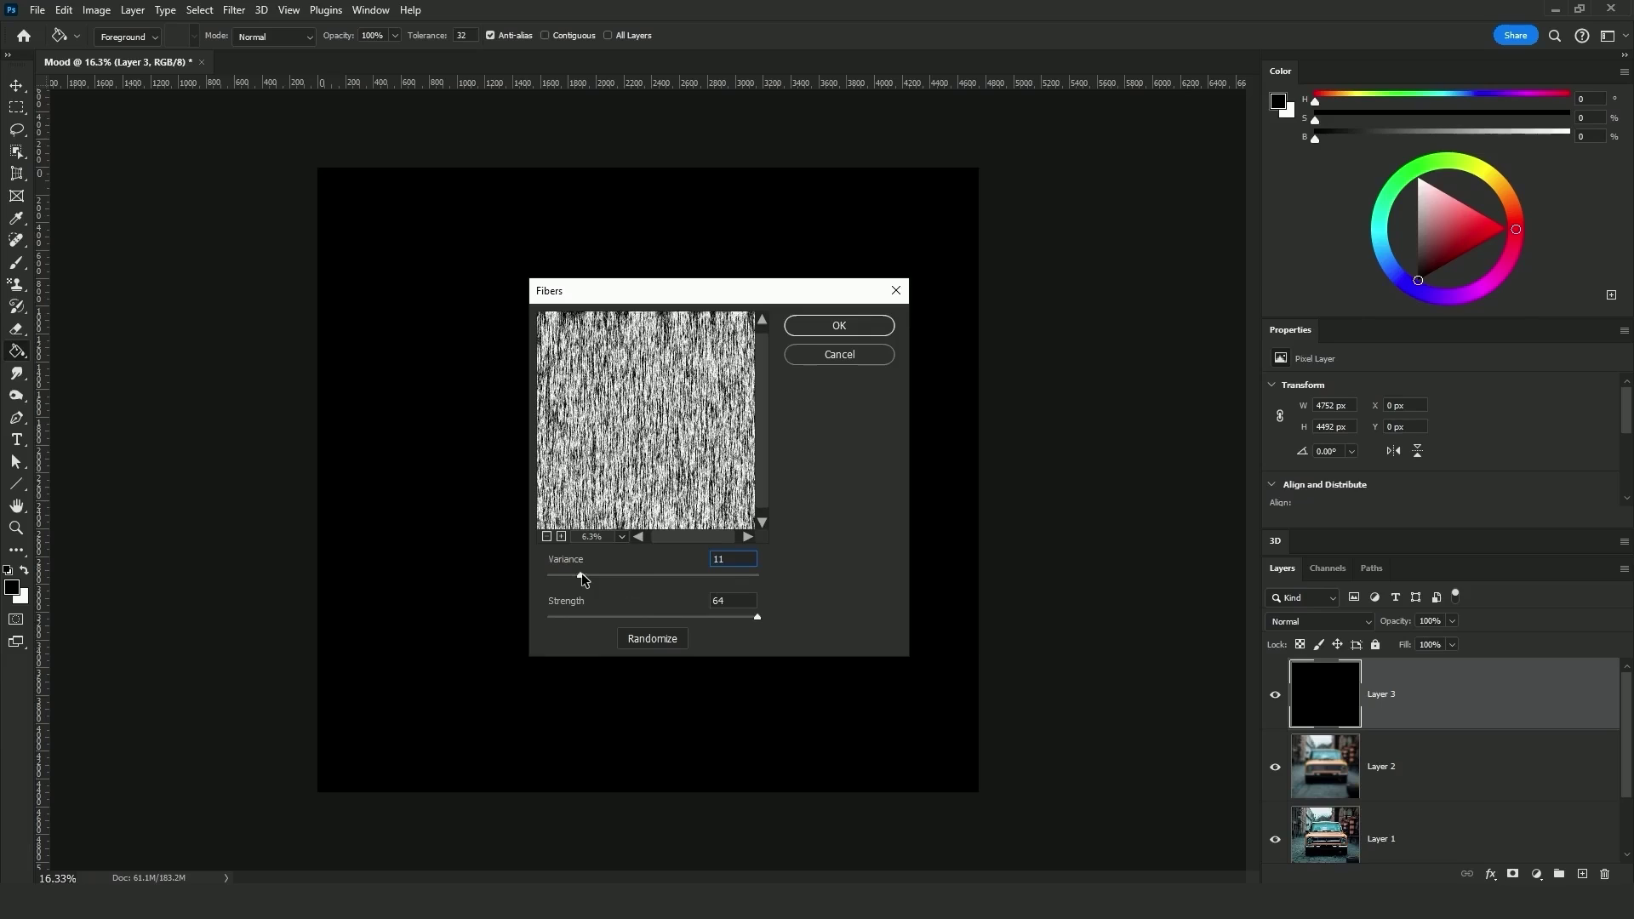
drag(581, 575, 590, 574)
click(548, 537)
click(562, 537)
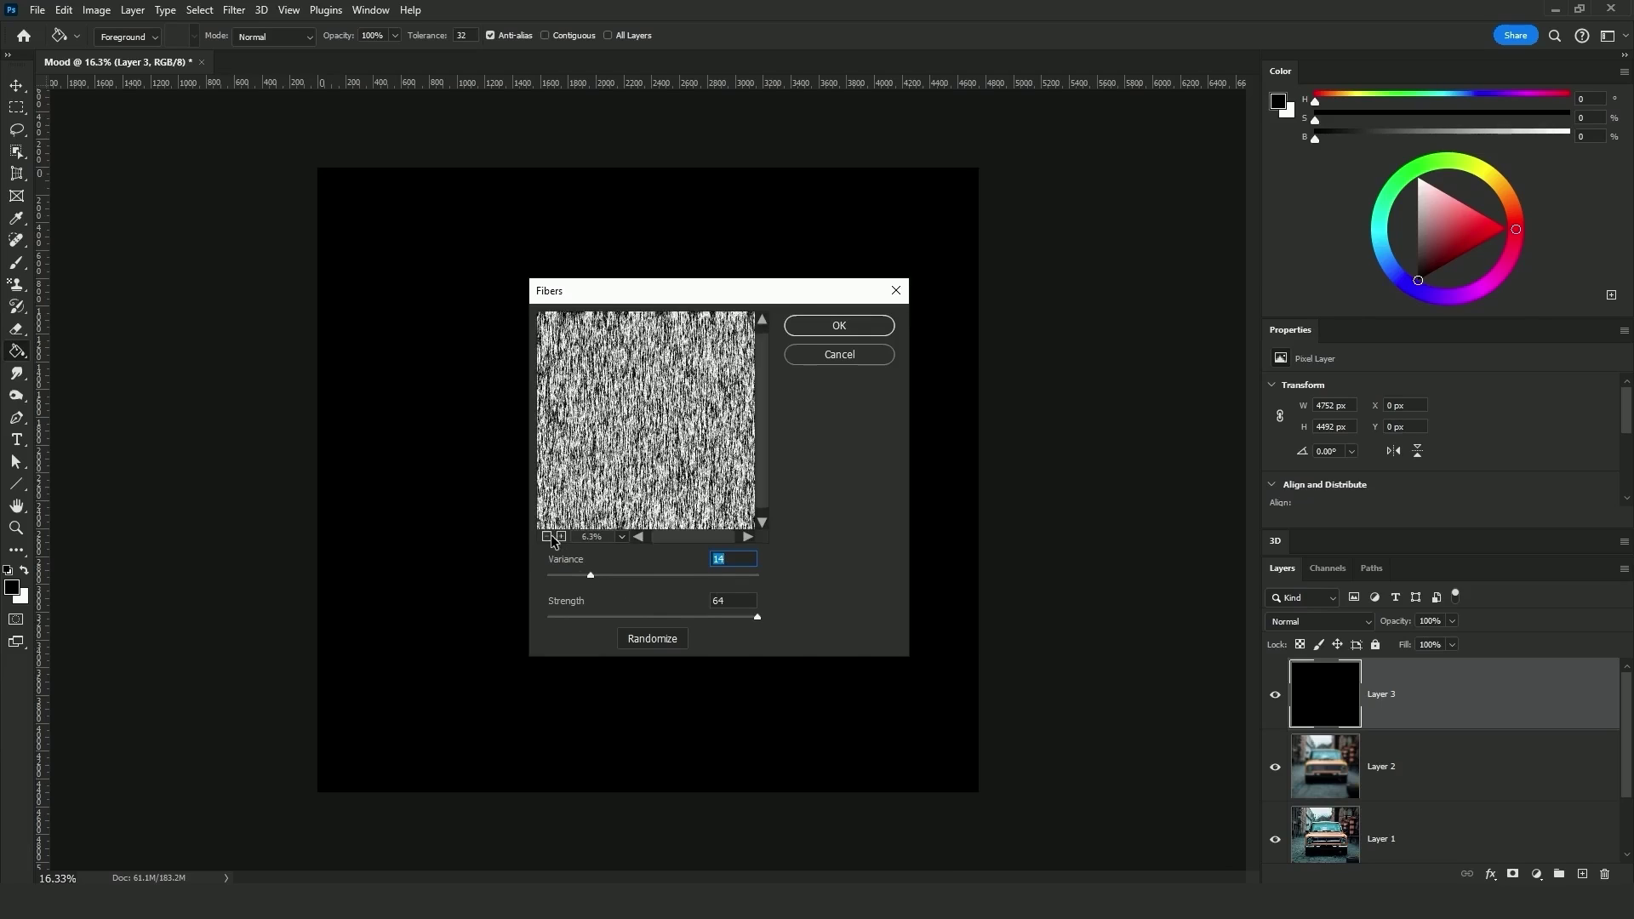
click(562, 537)
text(15)
click(546, 537)
drag(758, 617, 741, 616)
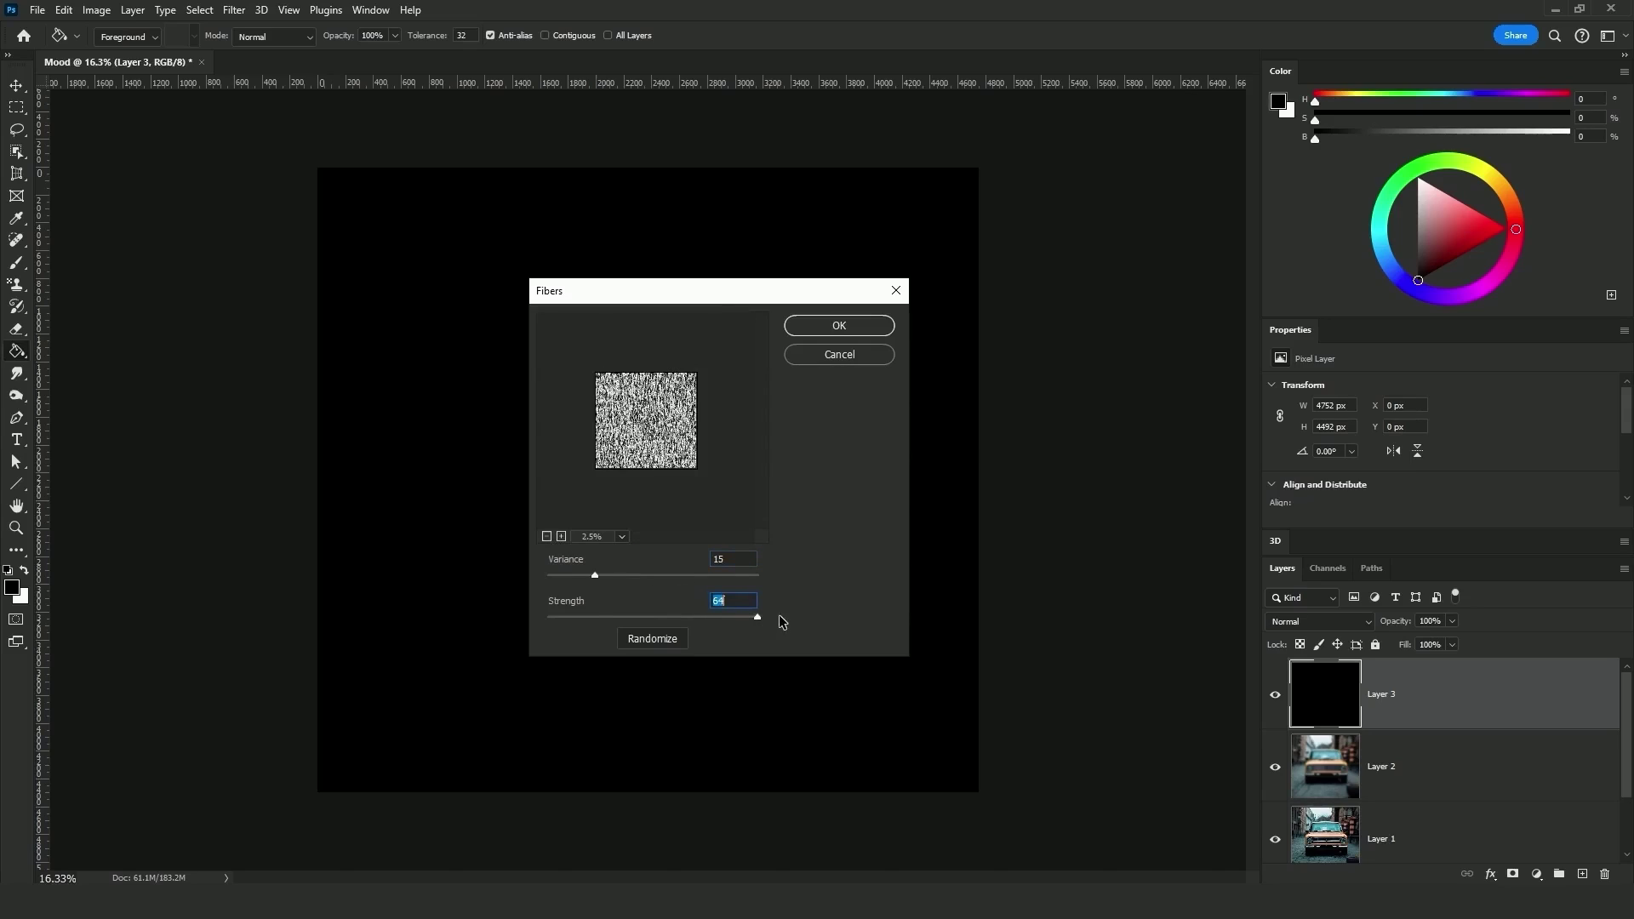
click(849, 324)
- Apply the Filter Gallery's Glass distortion to the fibers with distortion 15, smoothness 15, Canvas texture and 200% scaling
key(z)
drag(379, 149, 395, 149)
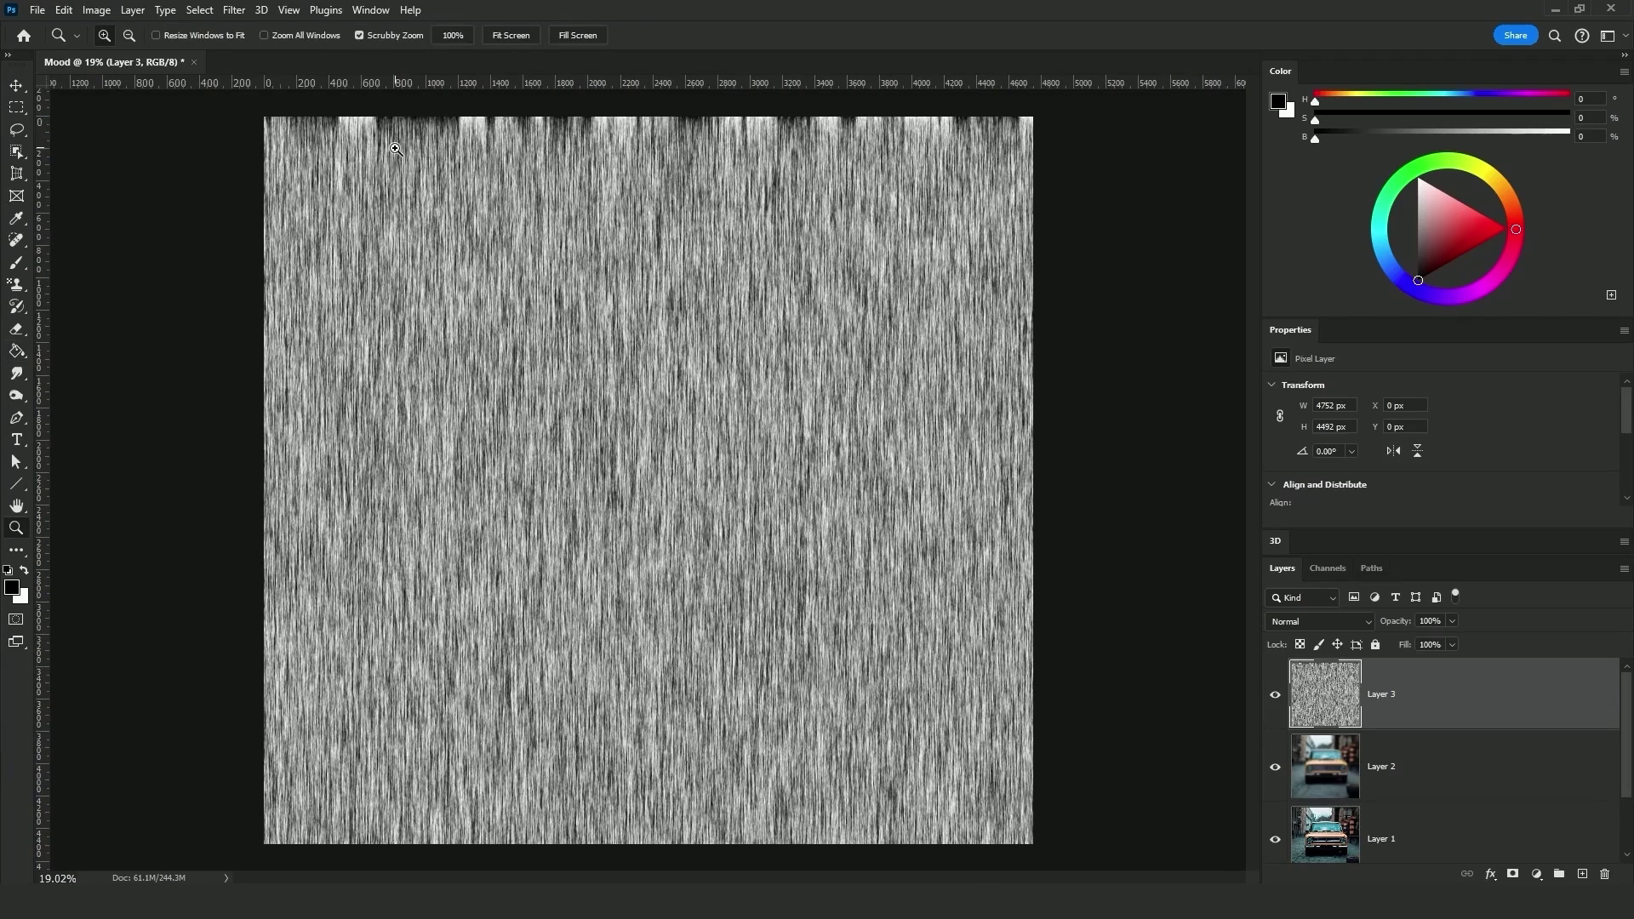
click(234, 9)
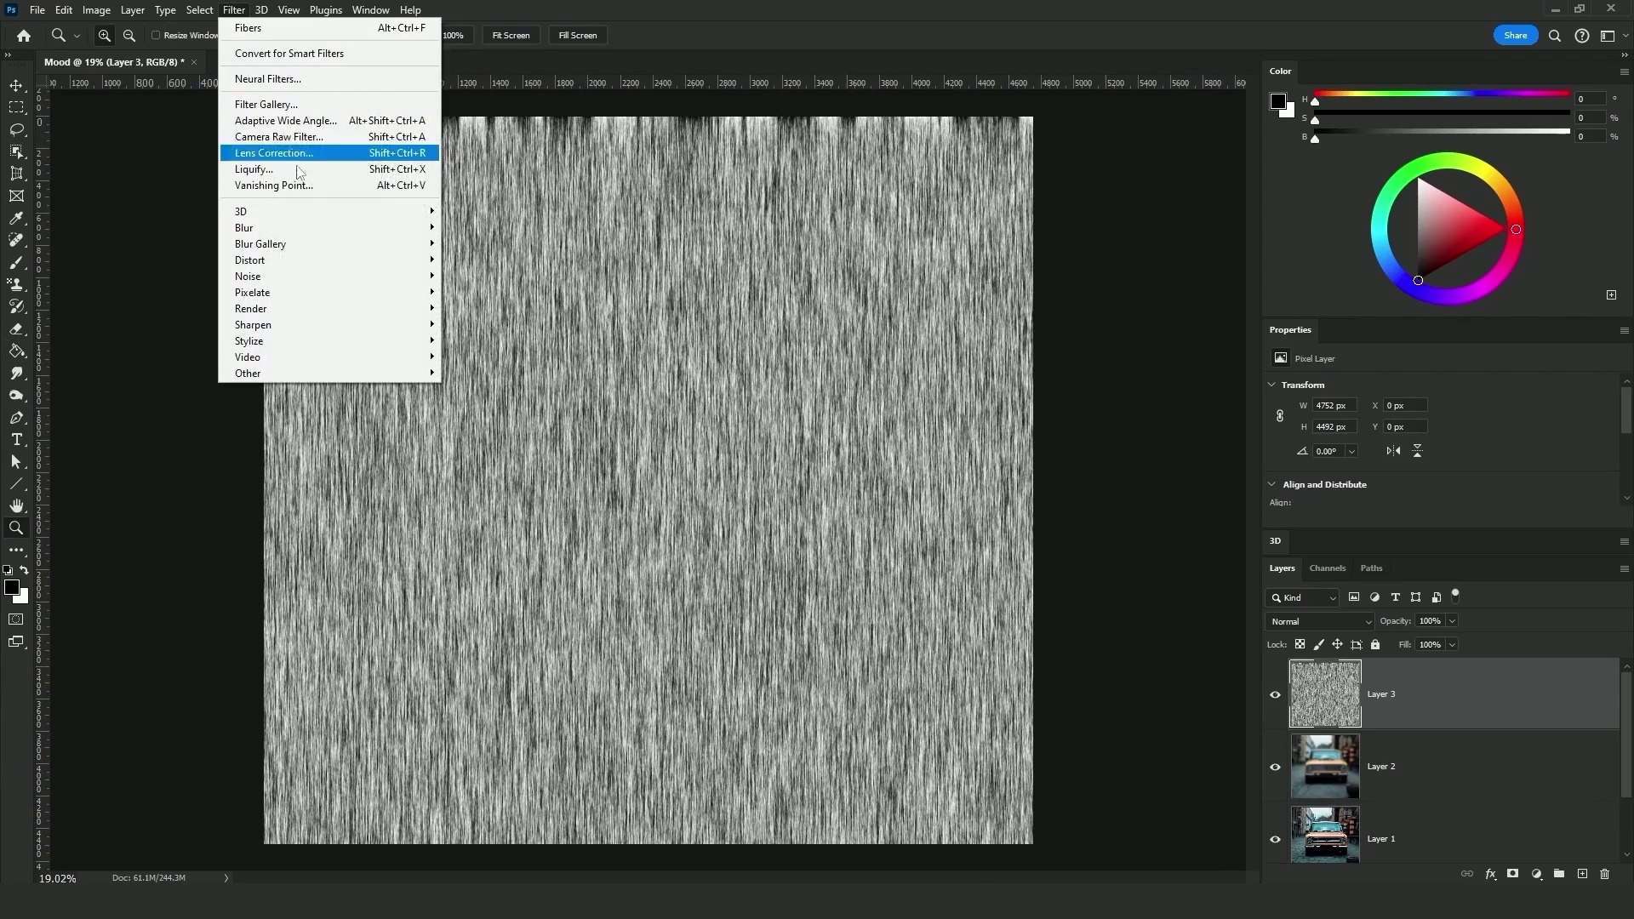
click(265, 103)
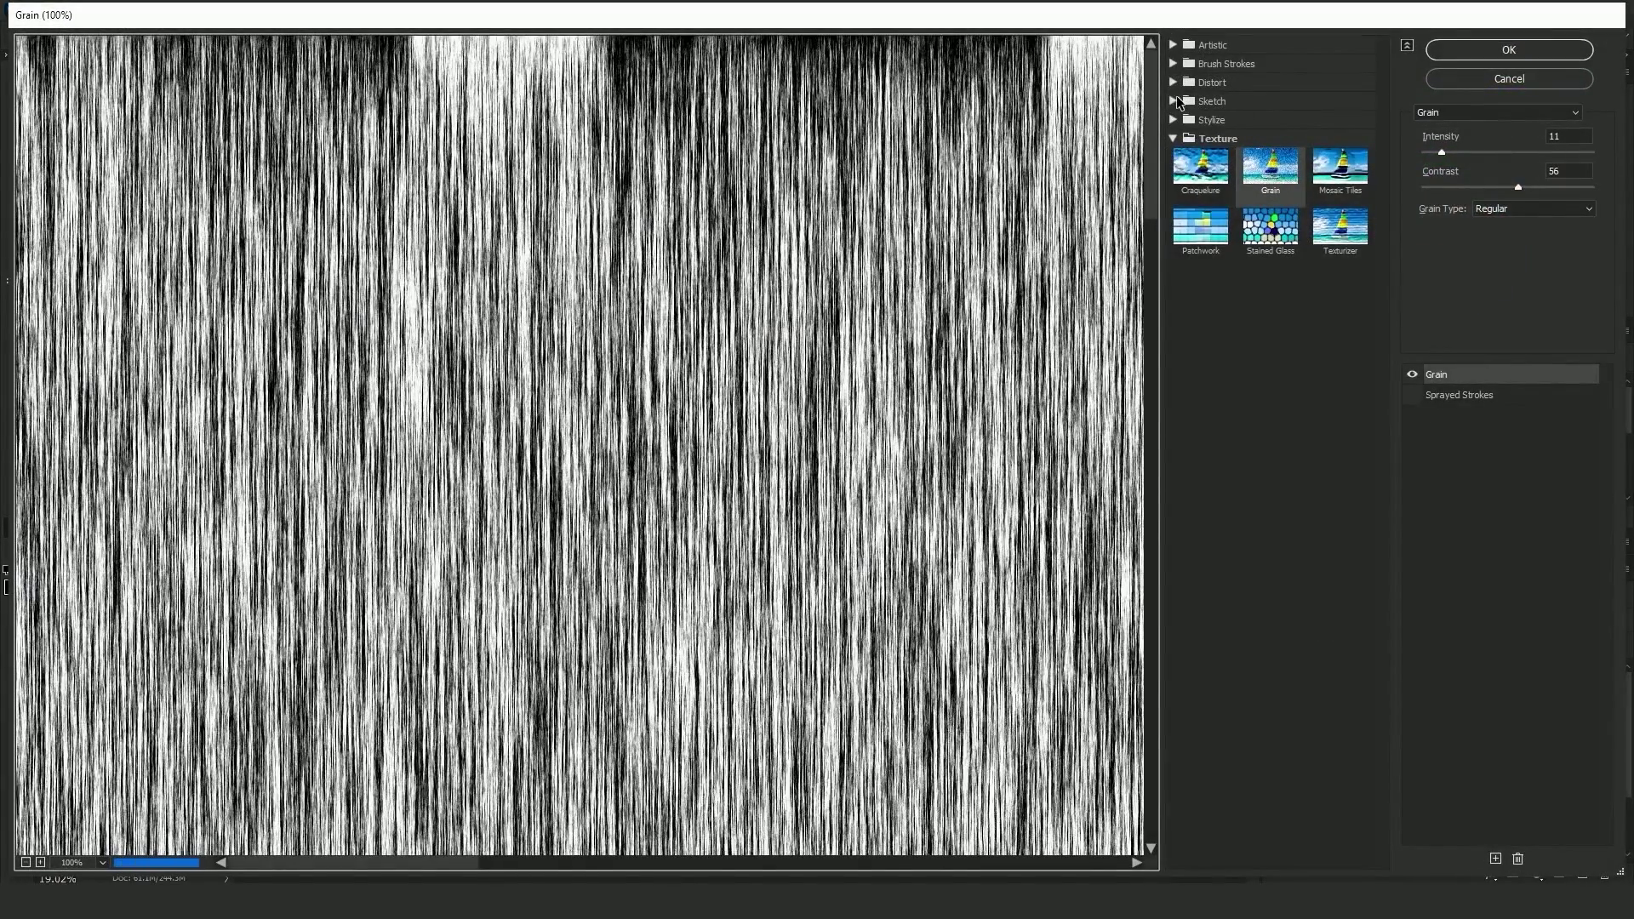
click(1174, 82)
click(1275, 116)
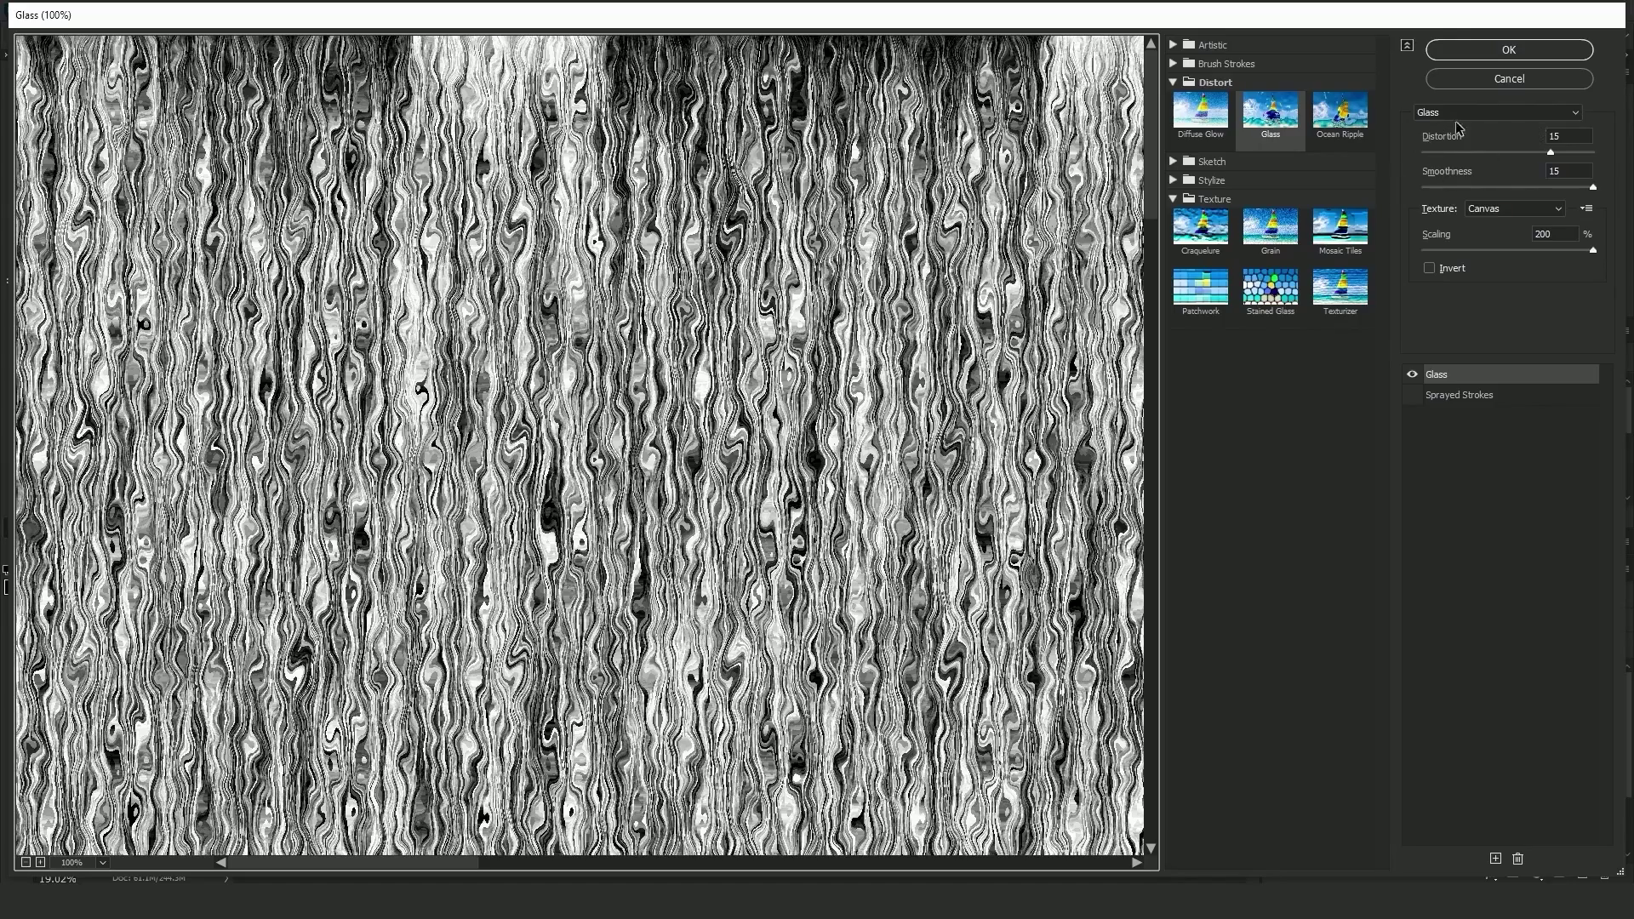
scroll(542, 549, down, 4)
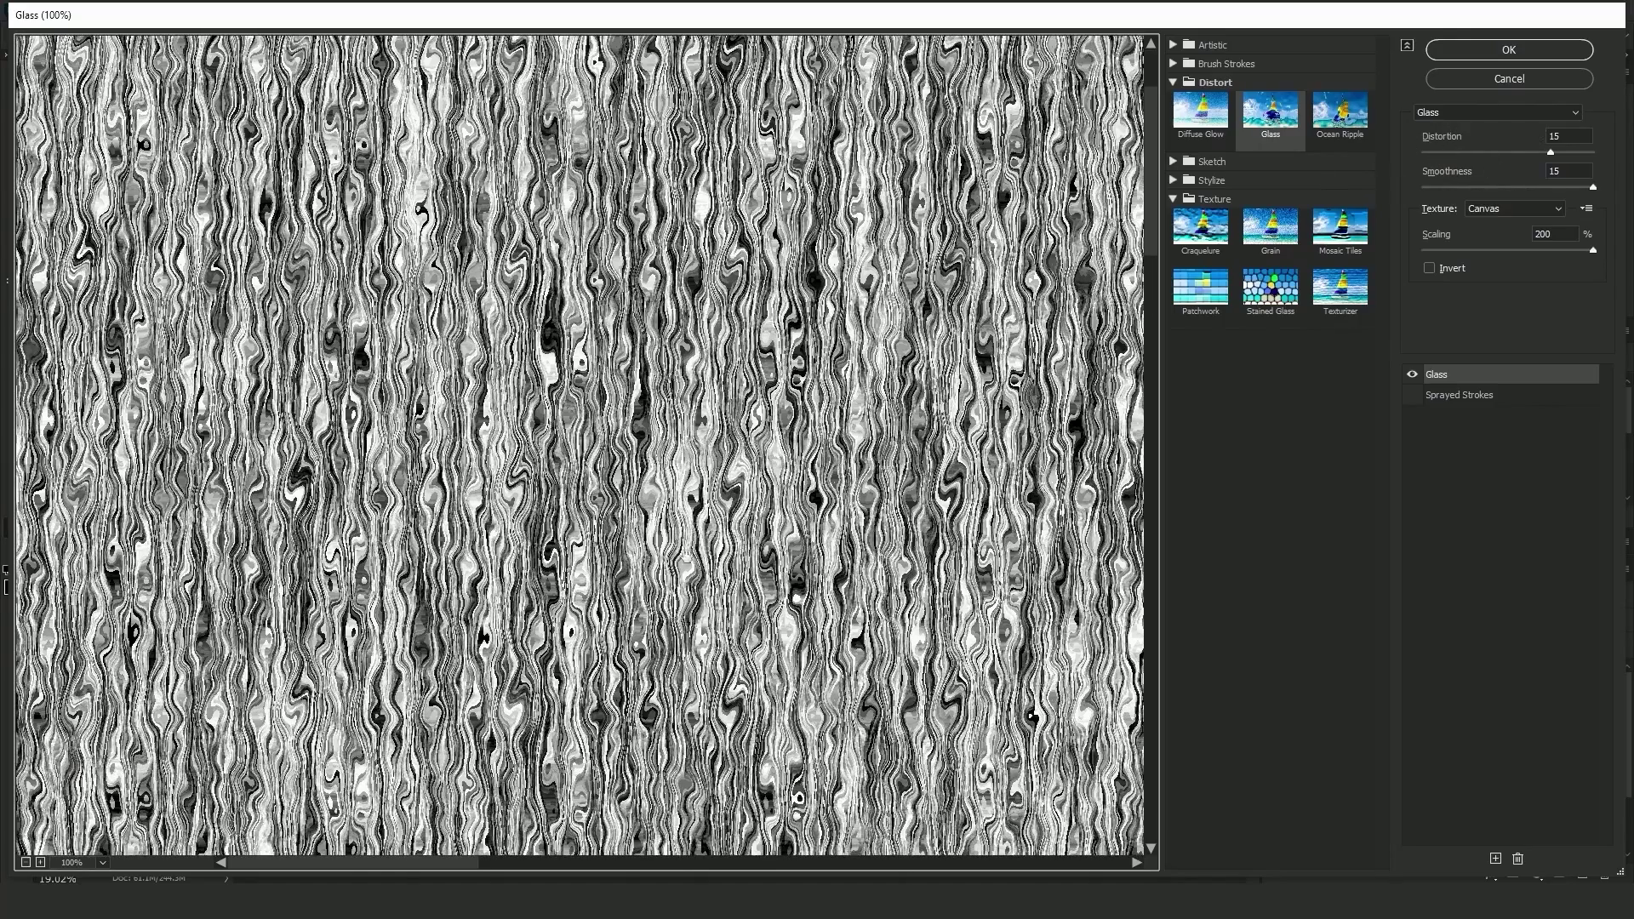
scroll(557, 470, down, 2)
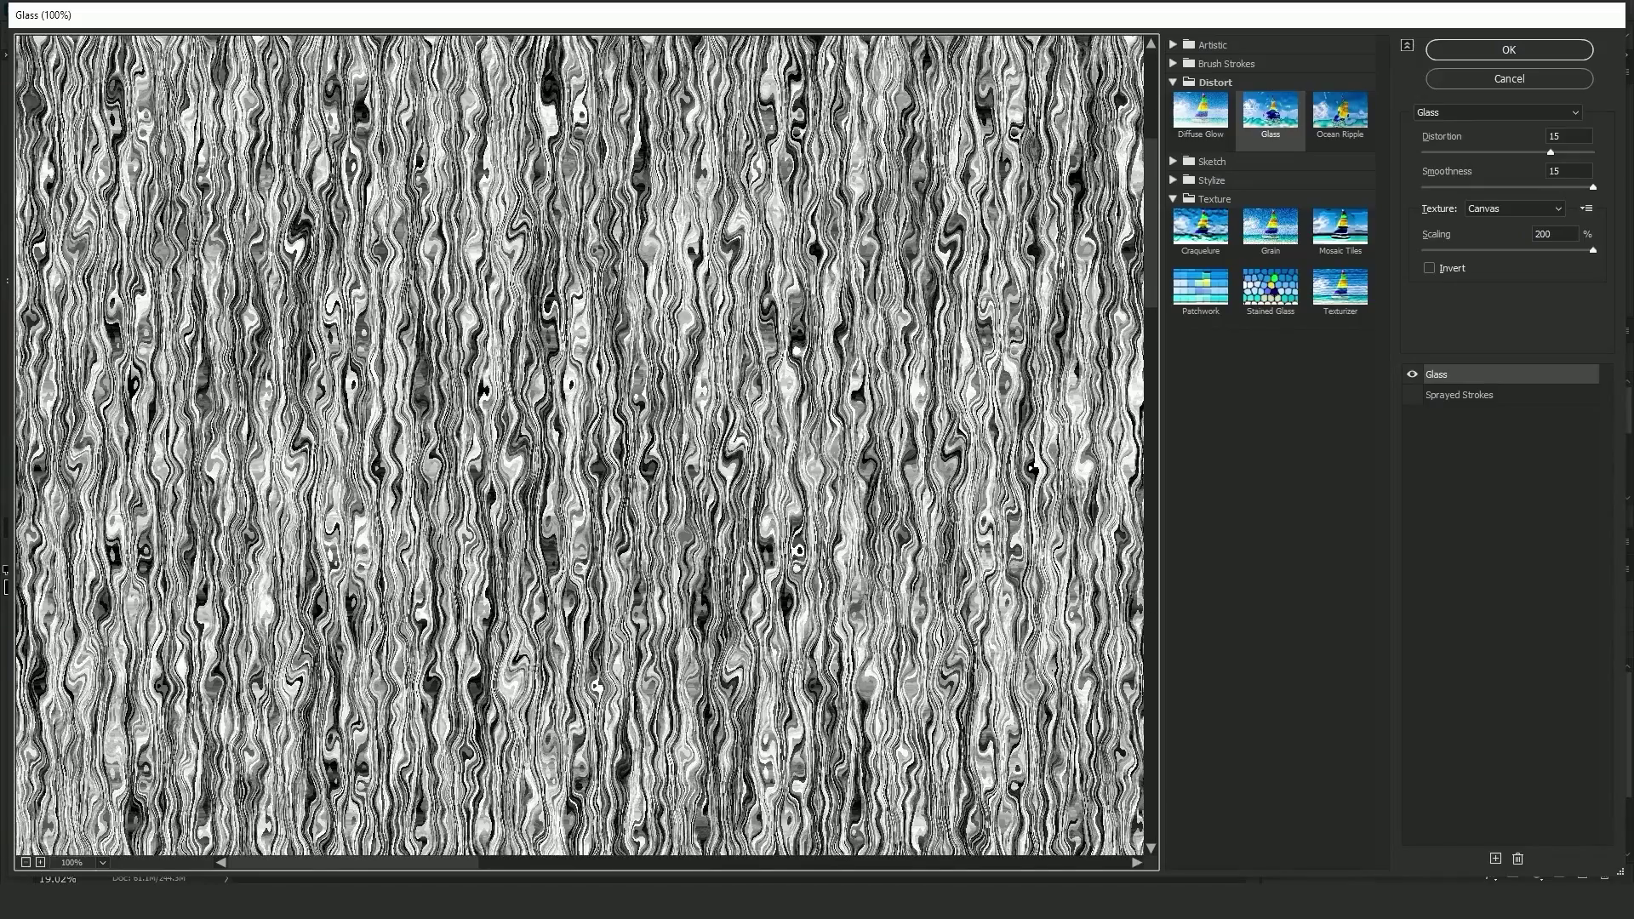
click(26, 863)
click(25, 863)
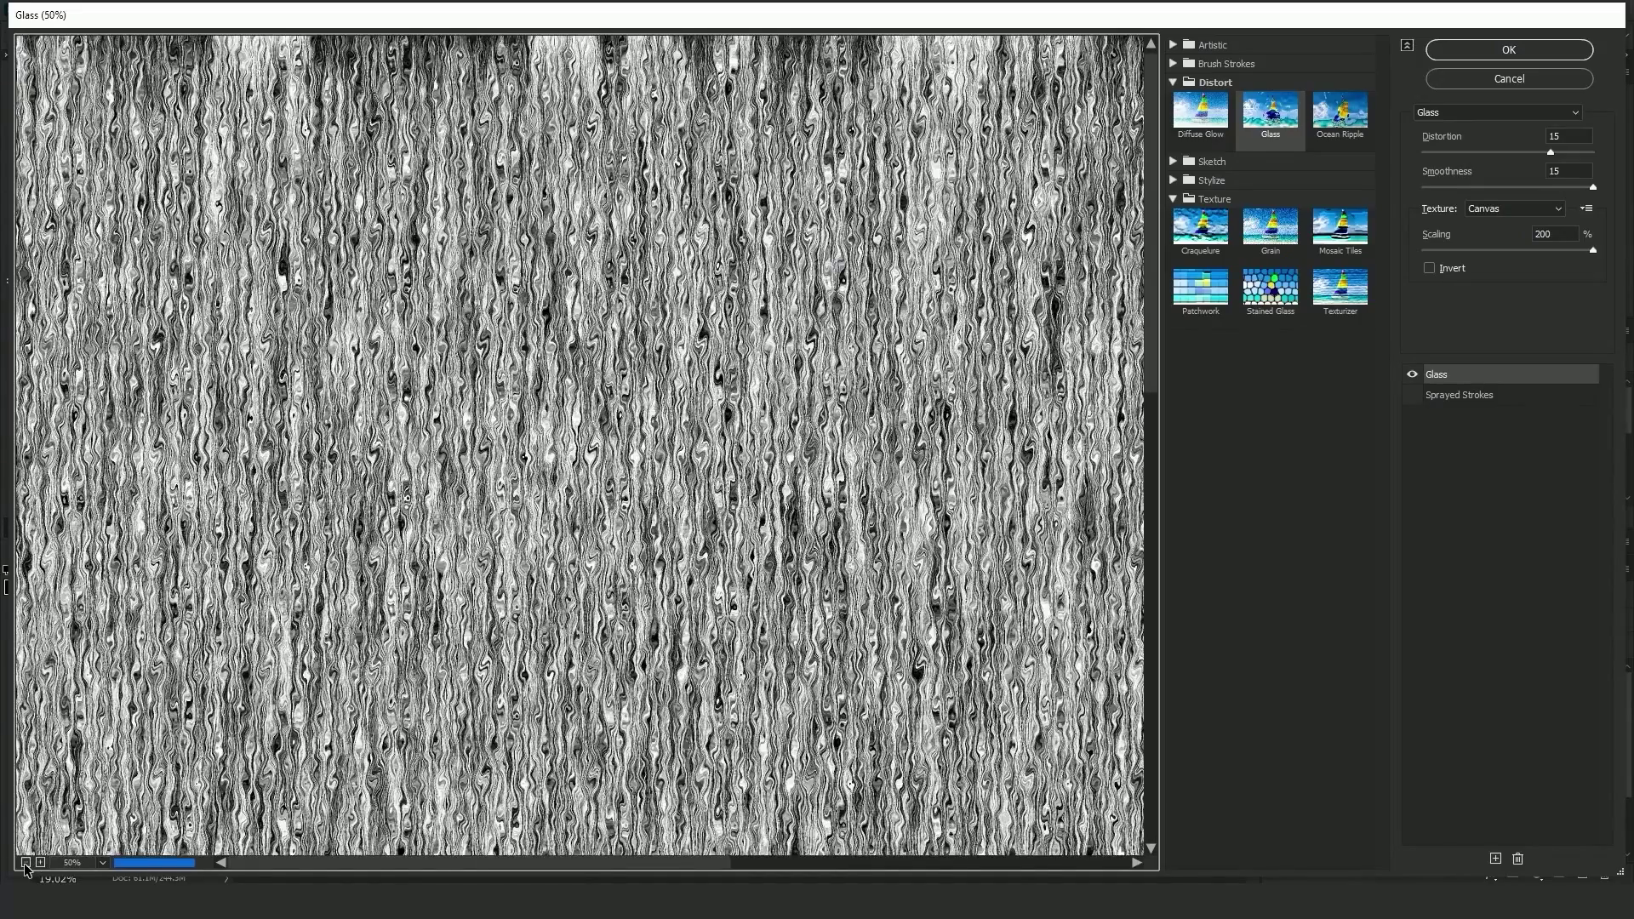
click(26, 863)
click(26, 863)
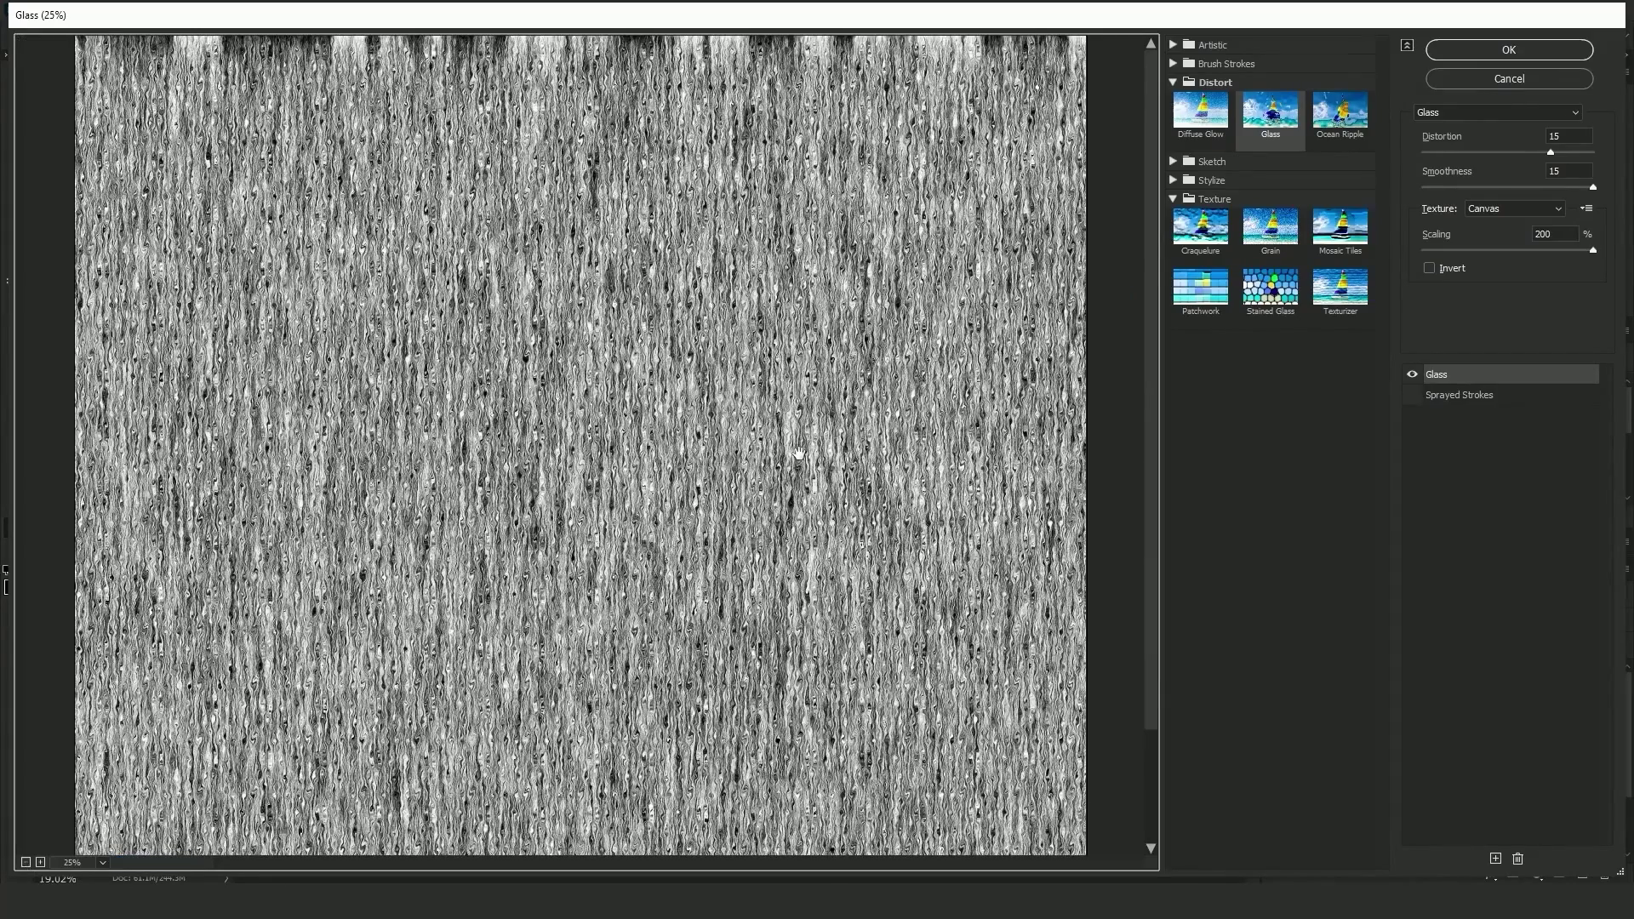
click(1509, 51)
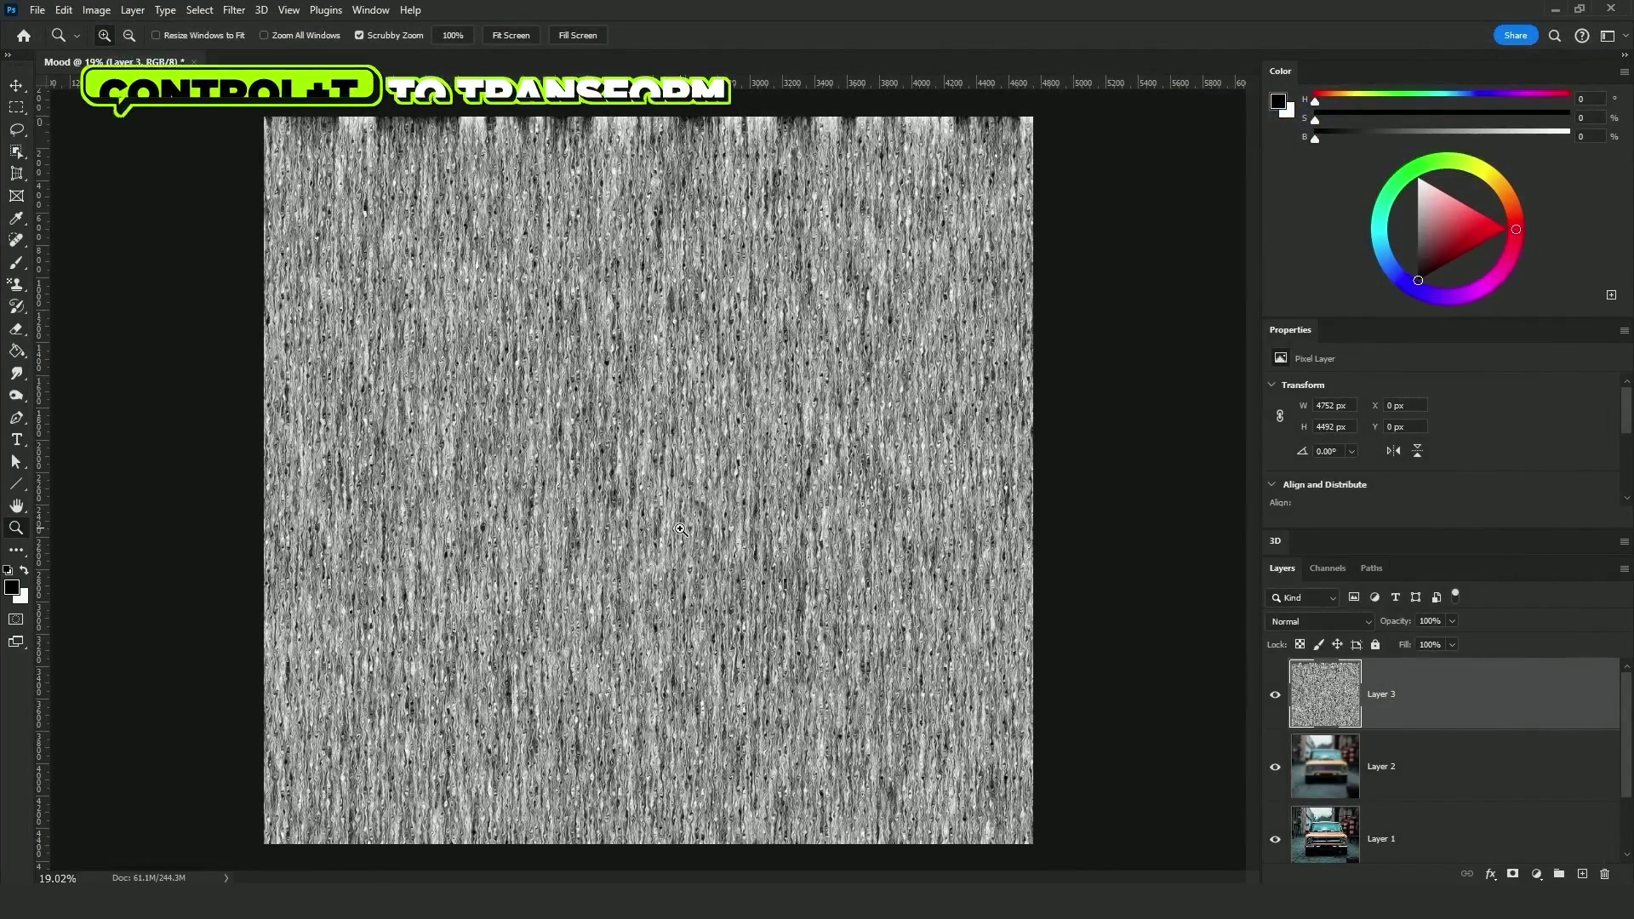
- Transform the distorted fiber layer to 400% width and 400% height
key(ctrl+t)
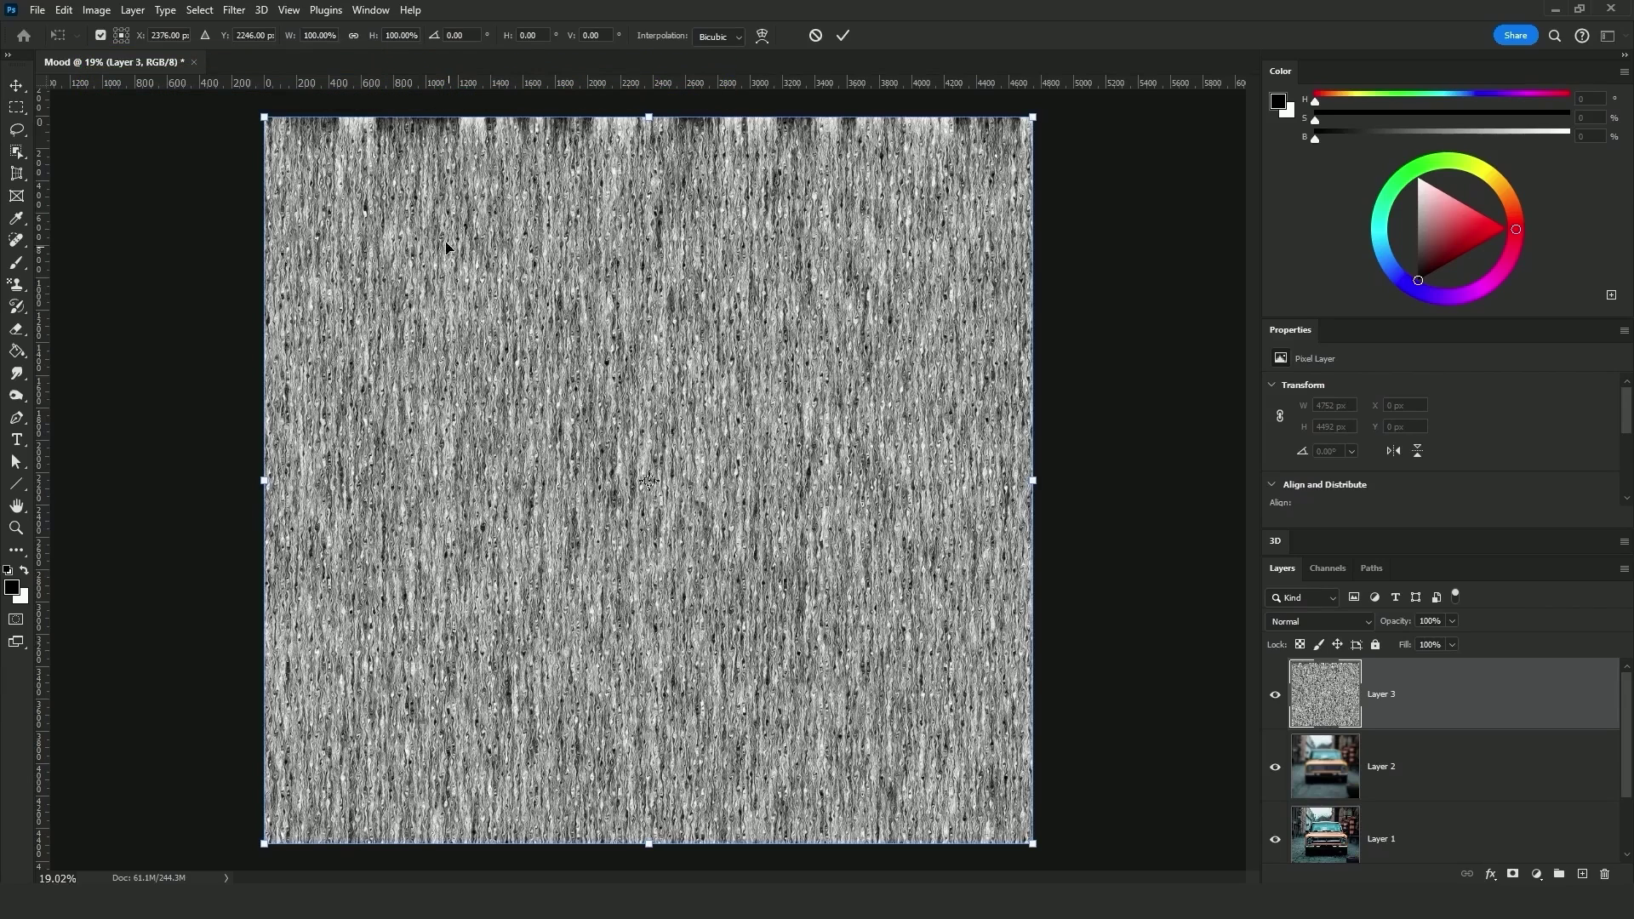
click(319, 35)
text(400)
key(Return)
click(390, 35)
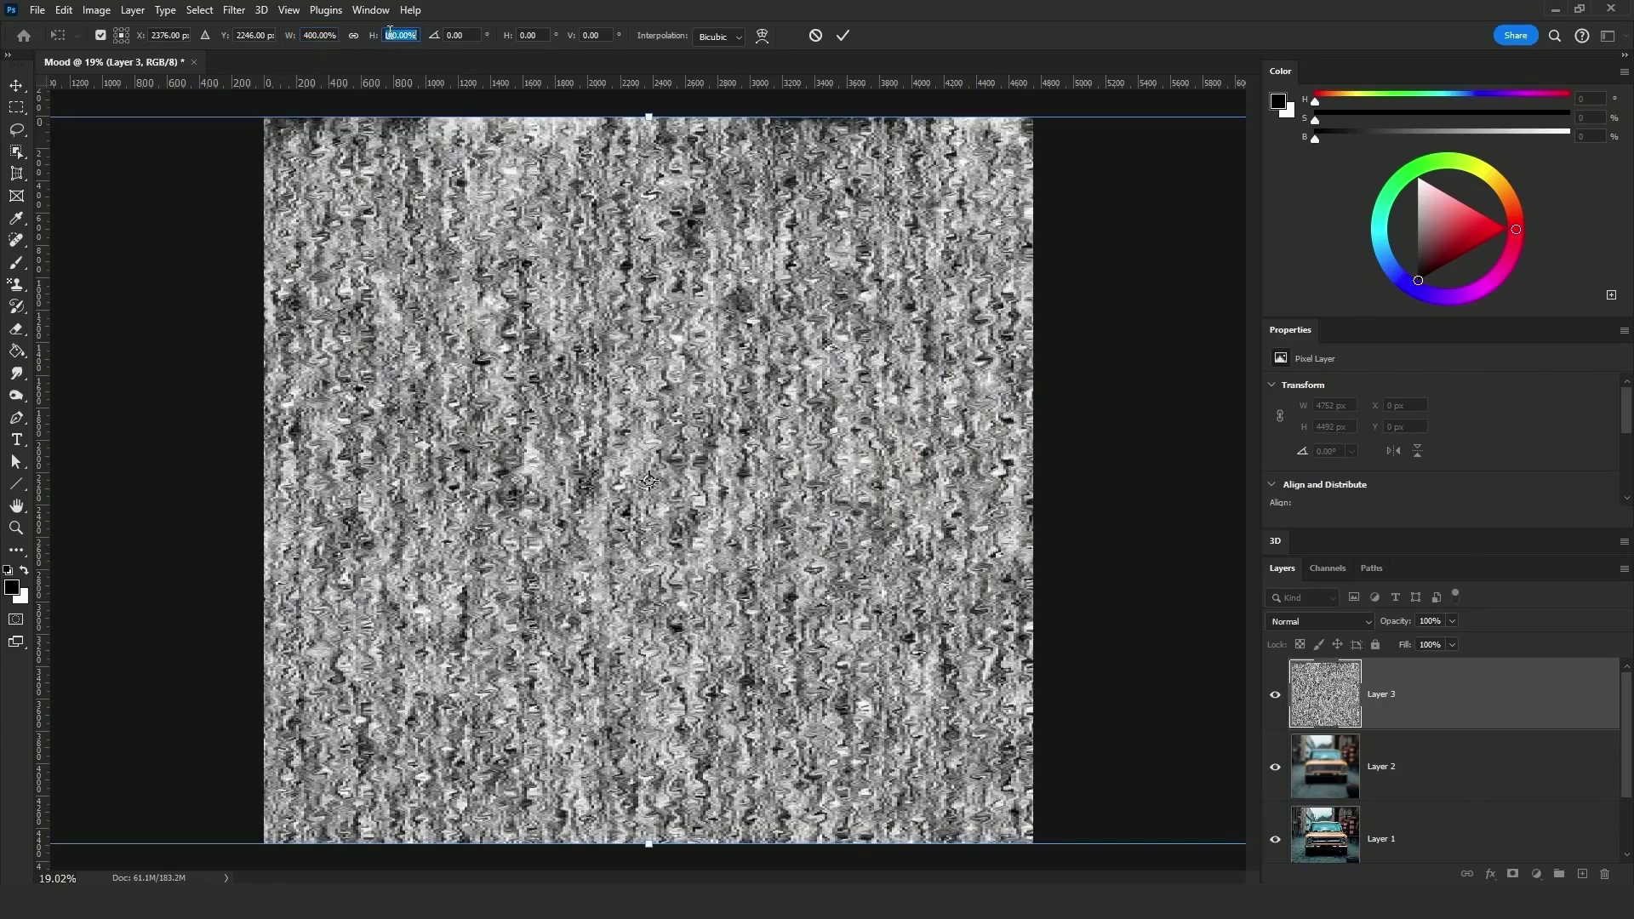
text(400)
key(Return)
key(Return)
key(z)
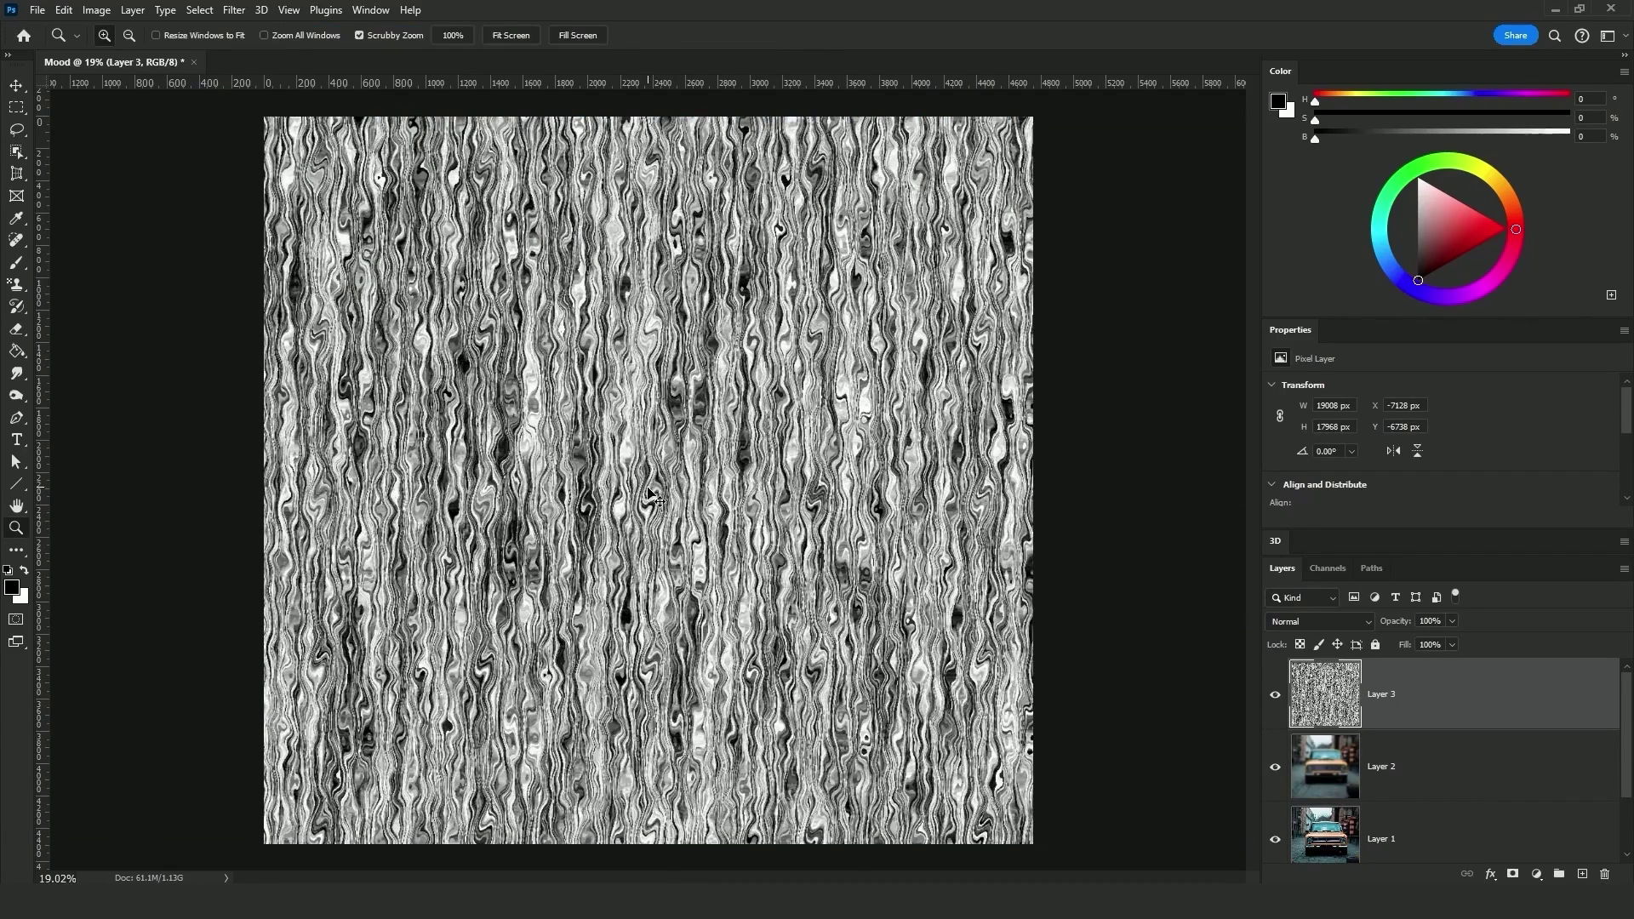
- Select the whole canvas, crop the image to it to trim the oversized layer, and deselect
key(ctrl+a)
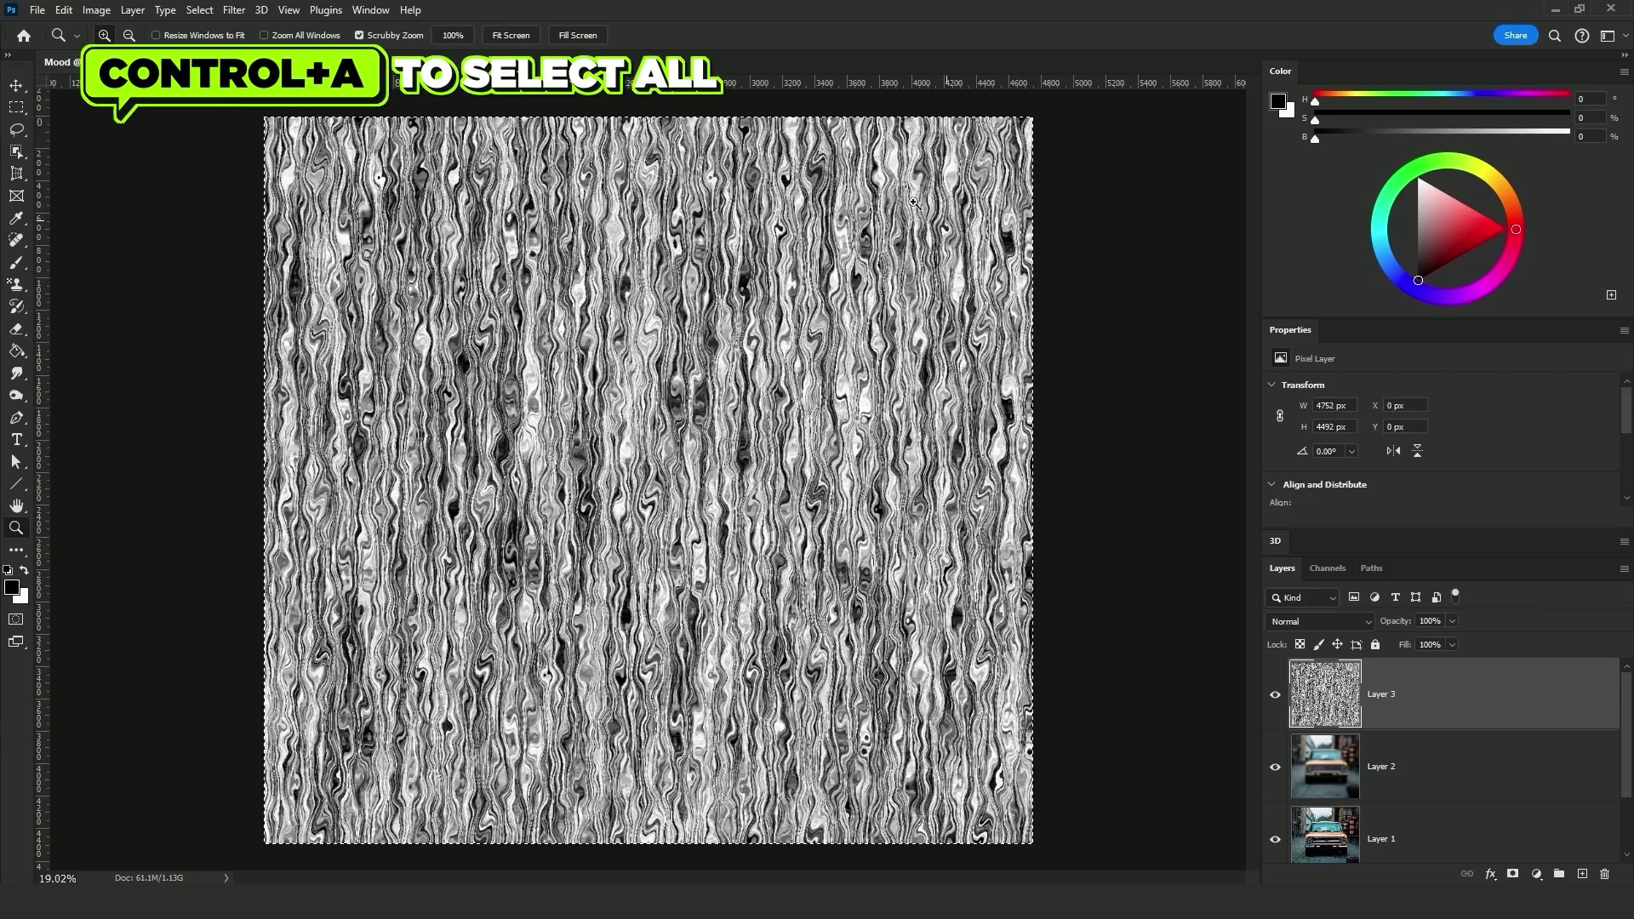
click(97, 11)
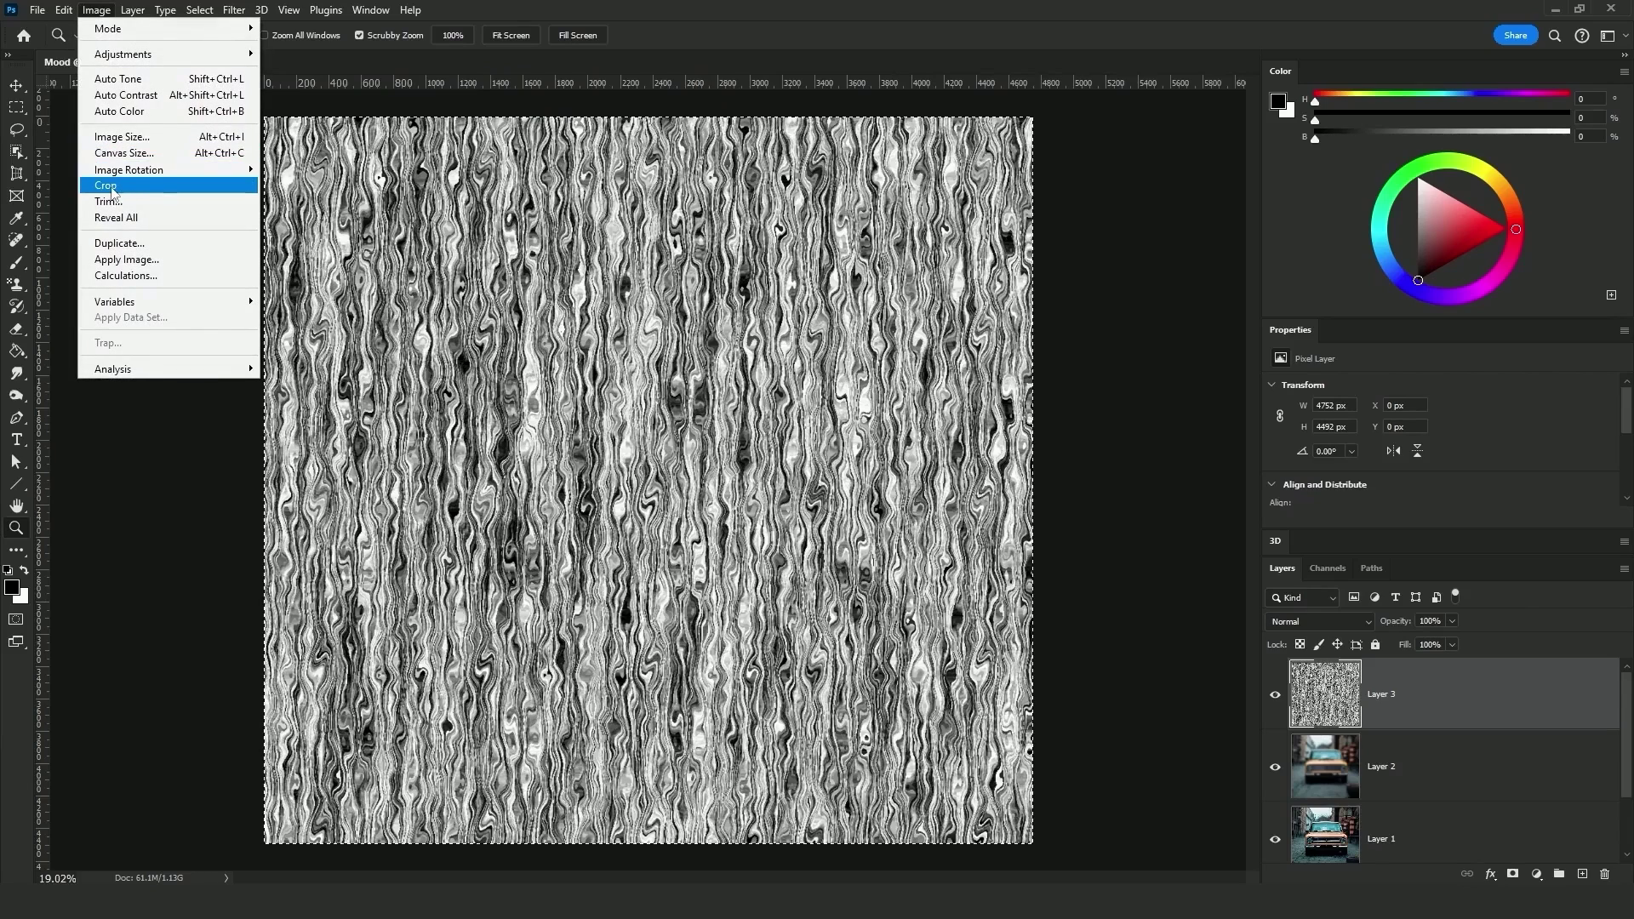
click(115, 187)
key(ctrl+d)
key(l)
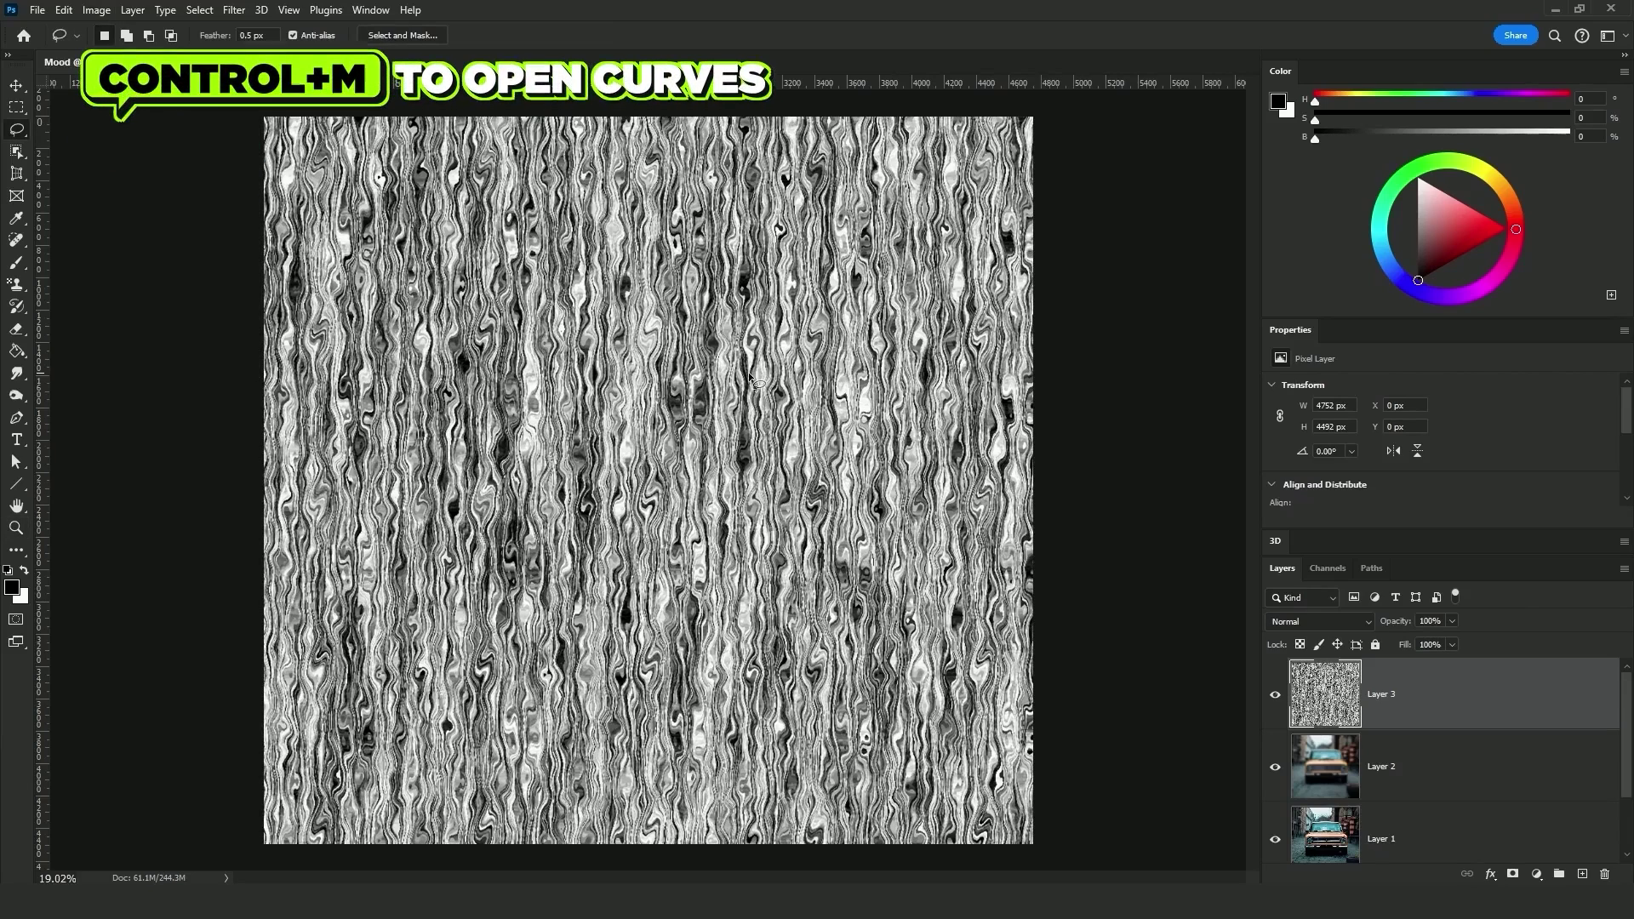
- Darken the fiber texture with Curves by moving the black point far toward the highlights, leaving thin white streaks on black
key(ctrl+m)
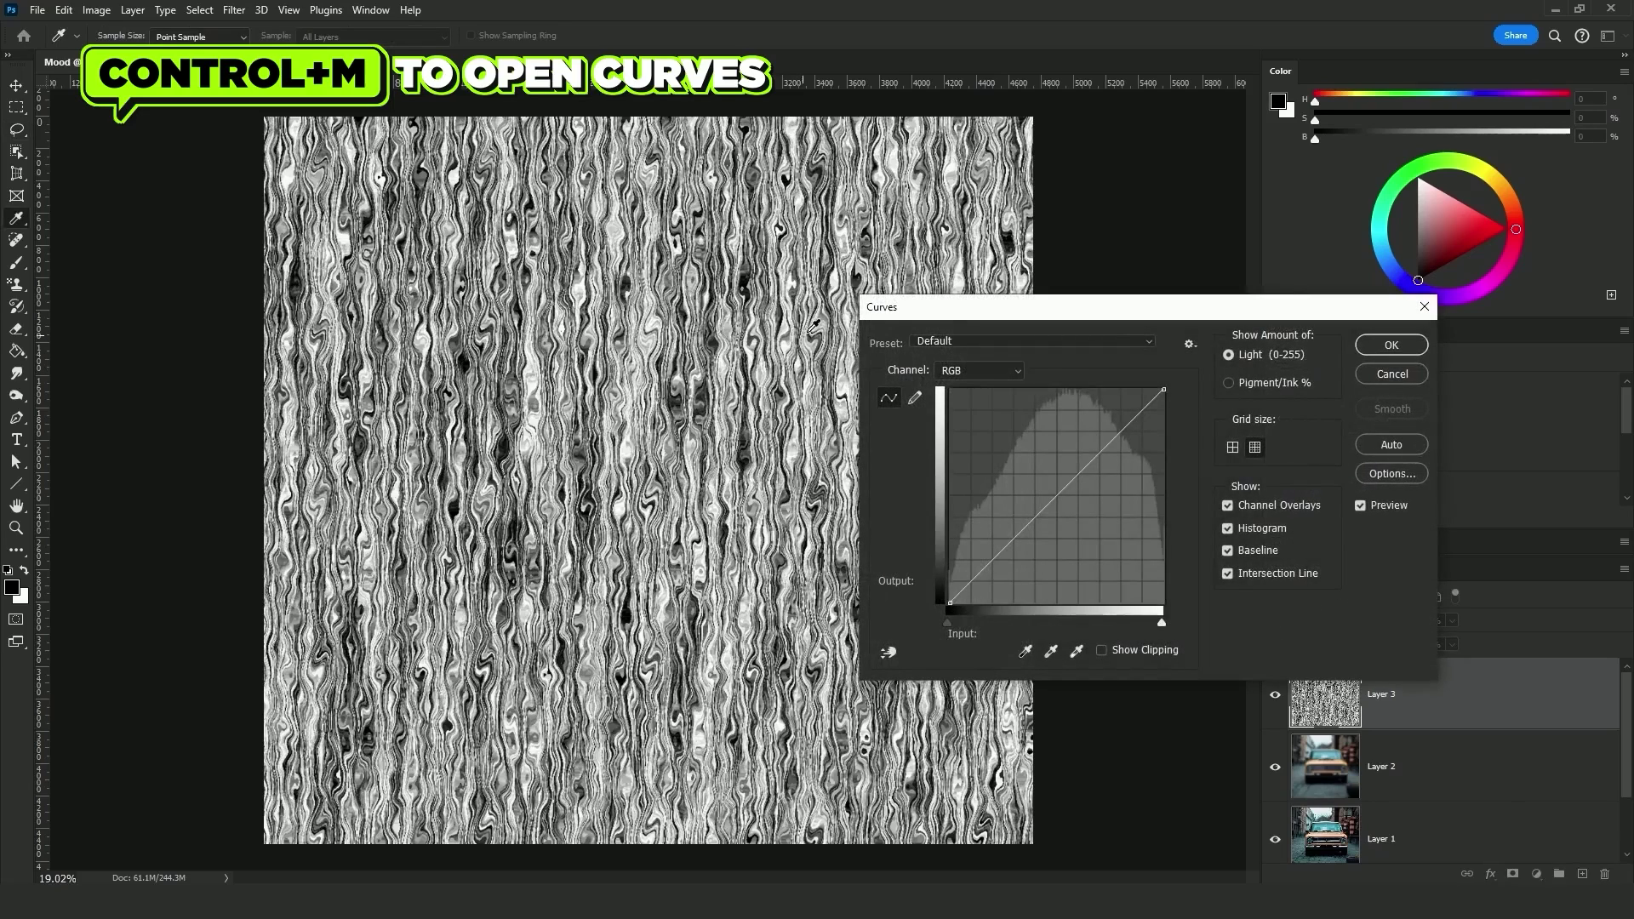
drag(941, 308, 853, 308)
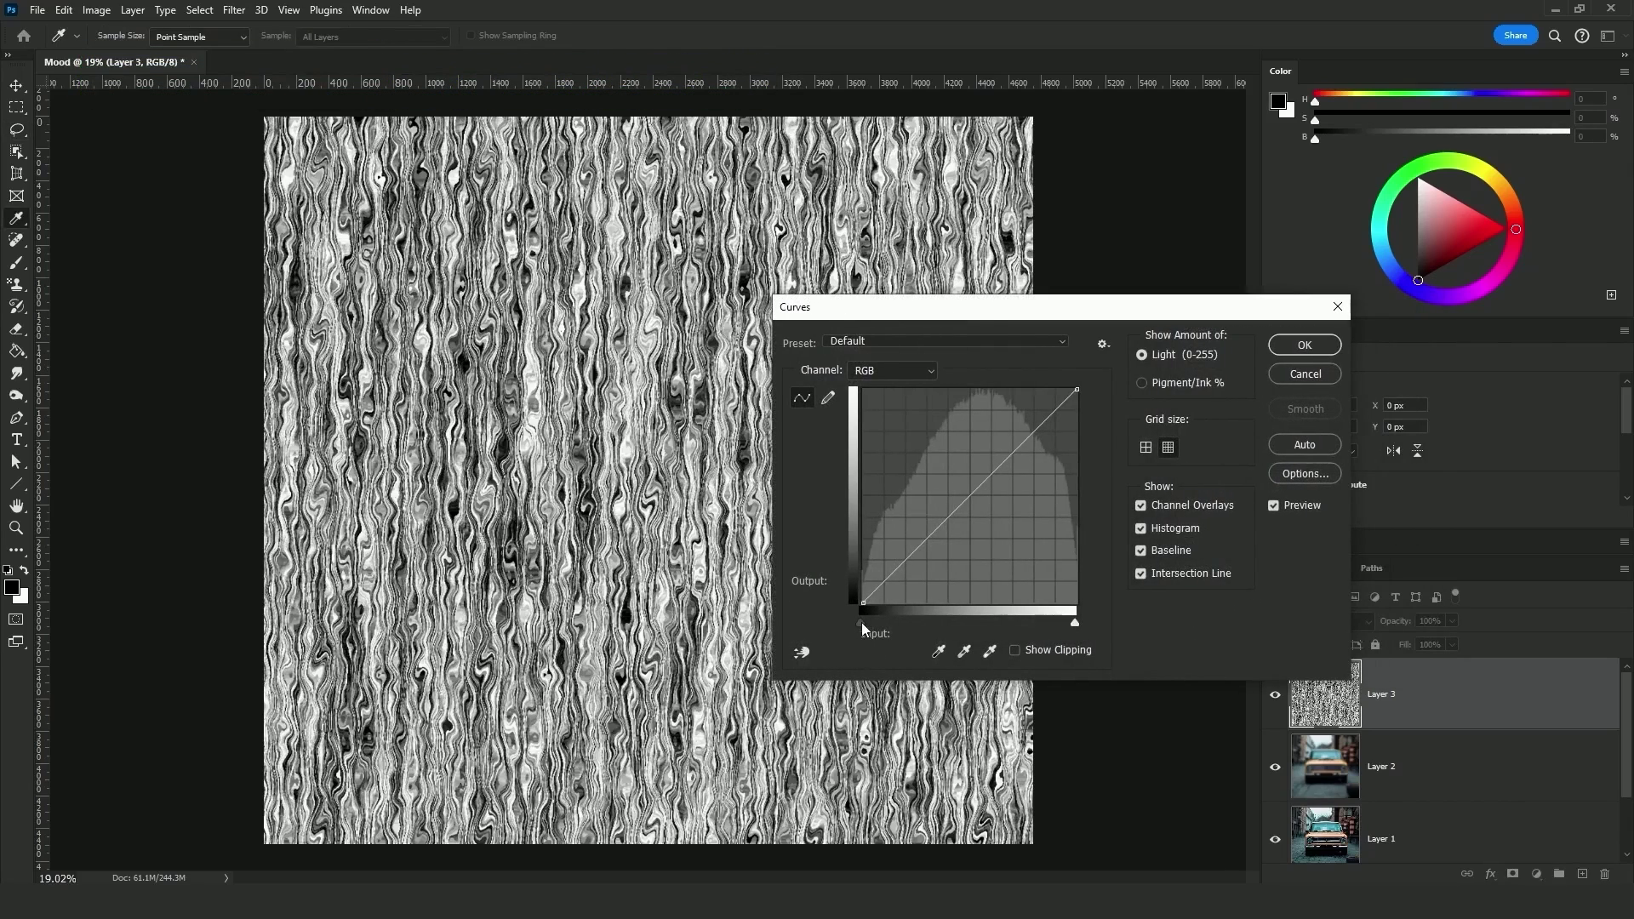
drag(861, 621, 1020, 624)
click(1305, 344)
key(l)
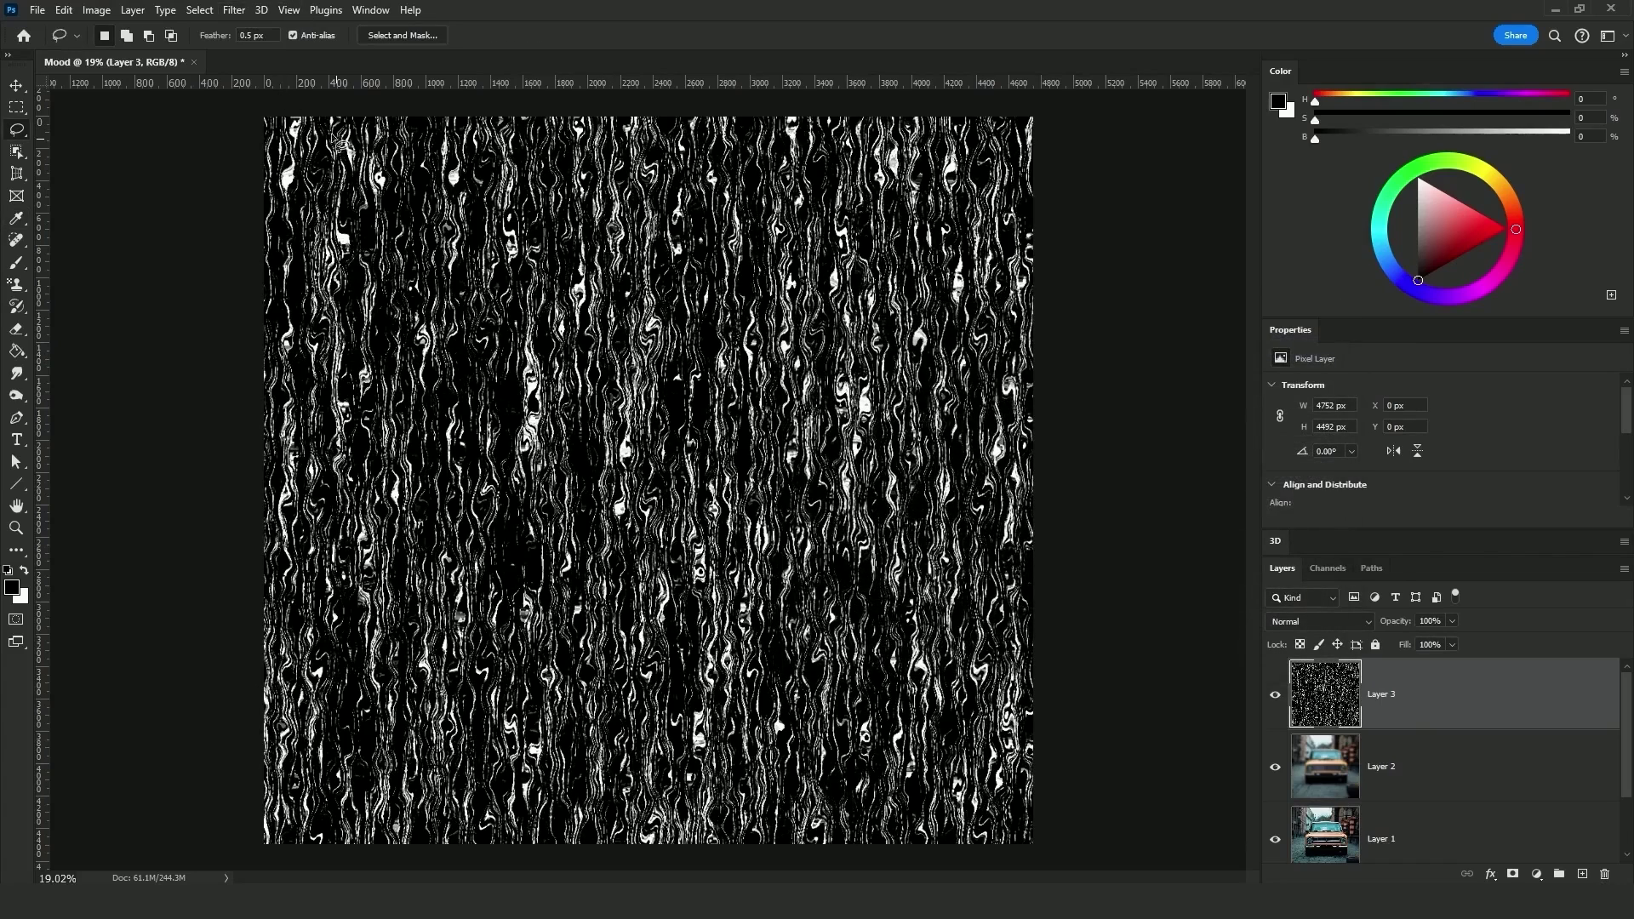
- Soften the white streaks on the texture layer with a light Gaussian Blur
click(235, 11)
mouse_move(370, 234)
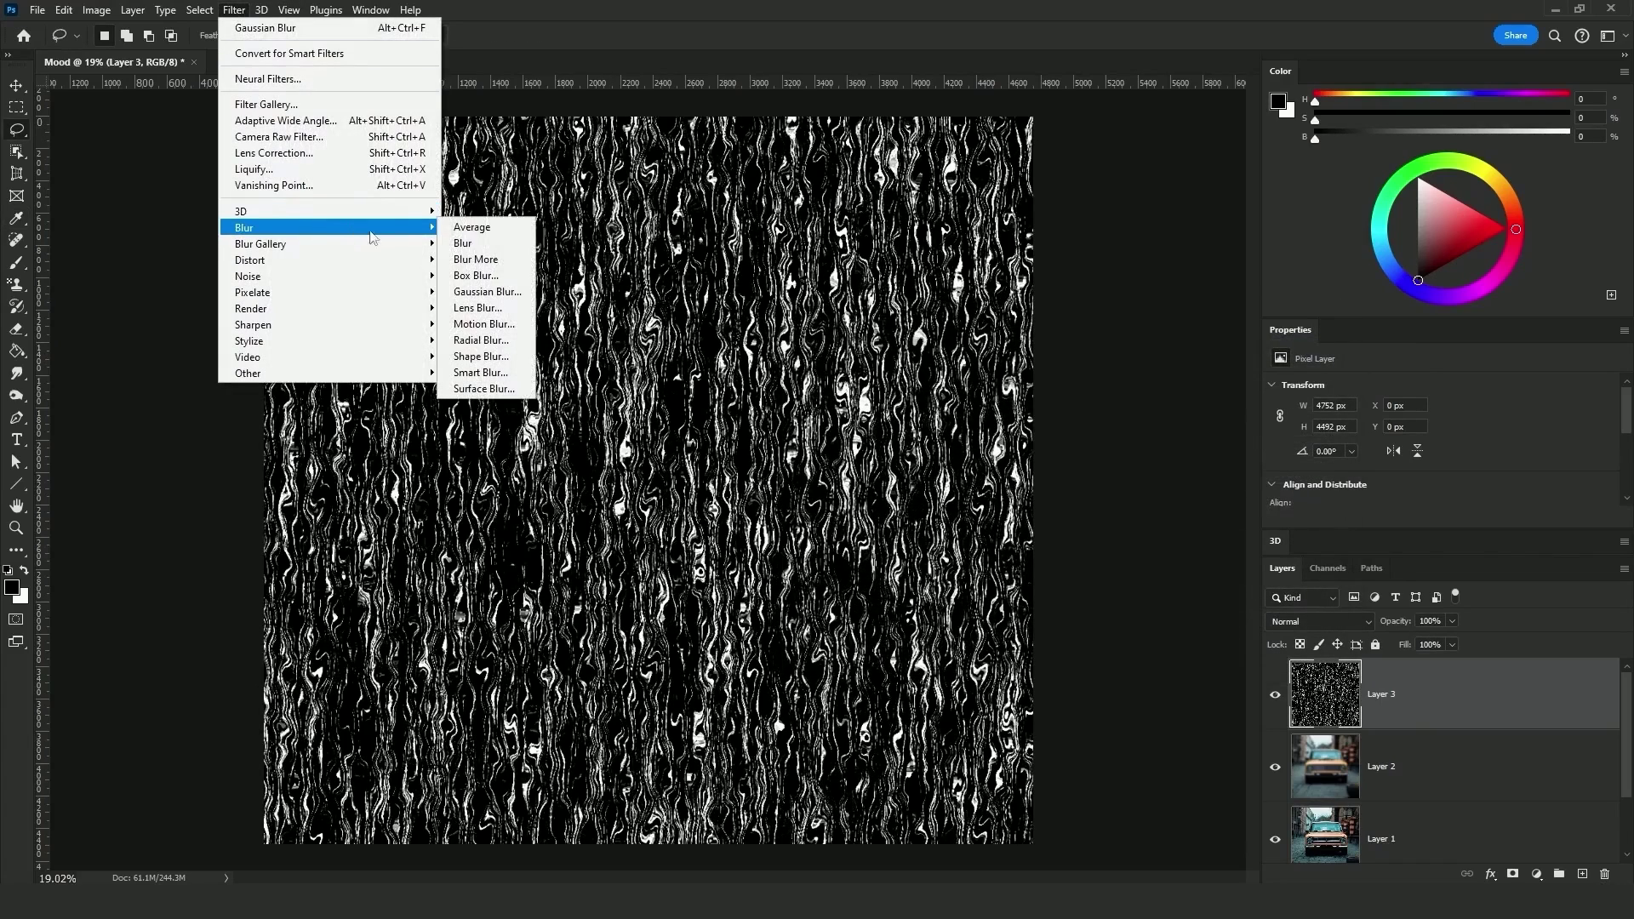
click(487, 292)
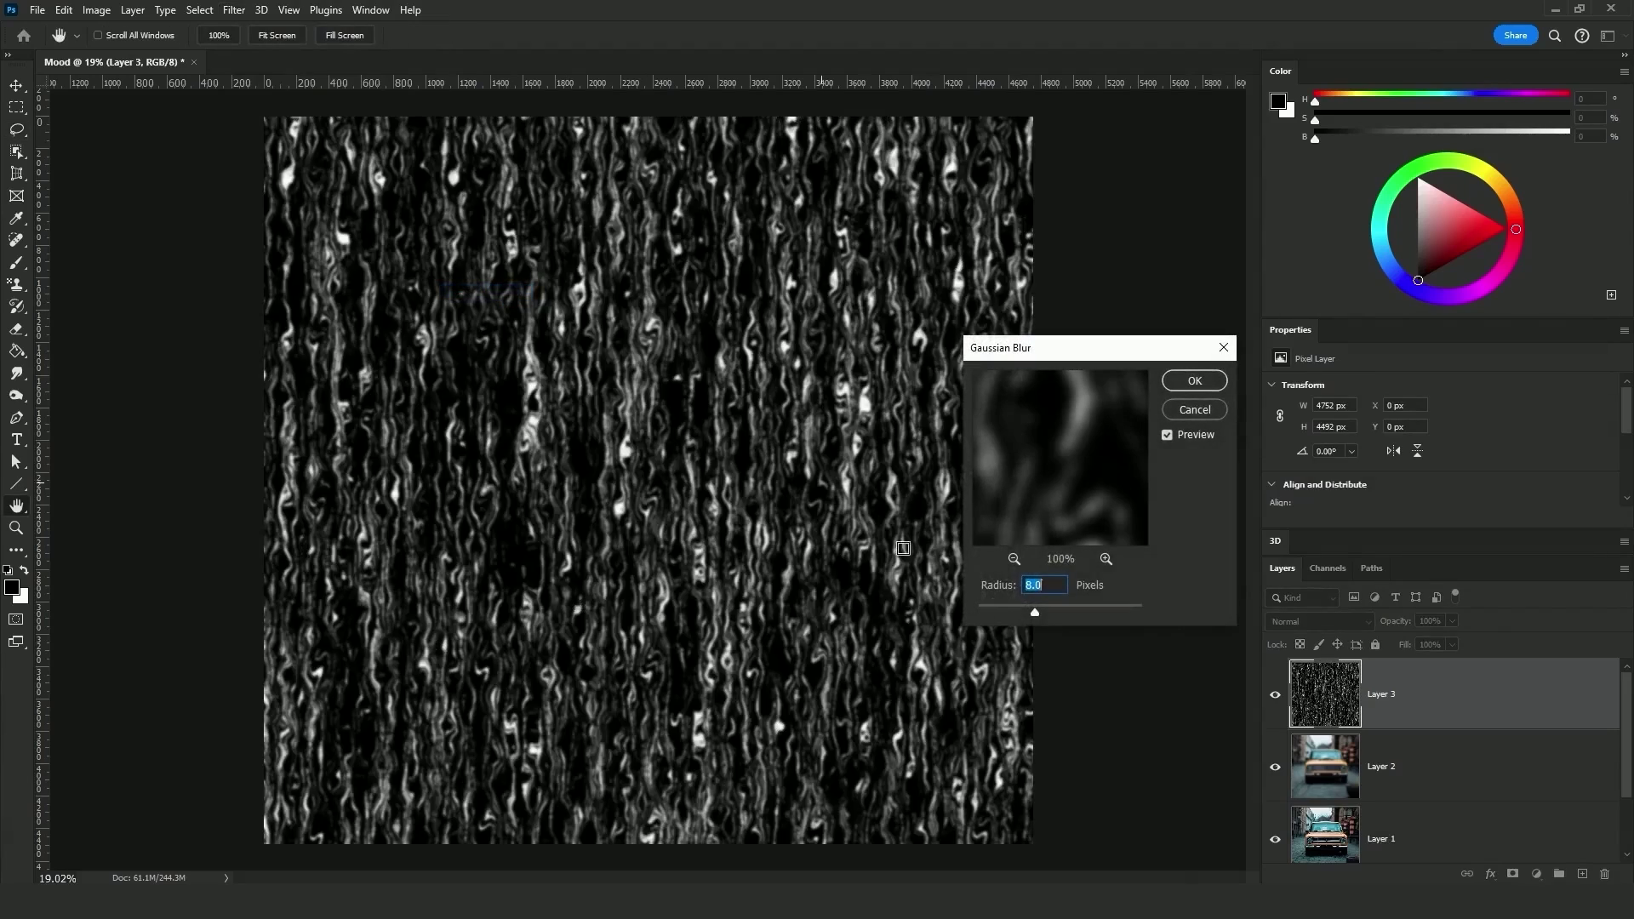
drag(1047, 611, 1048, 612)
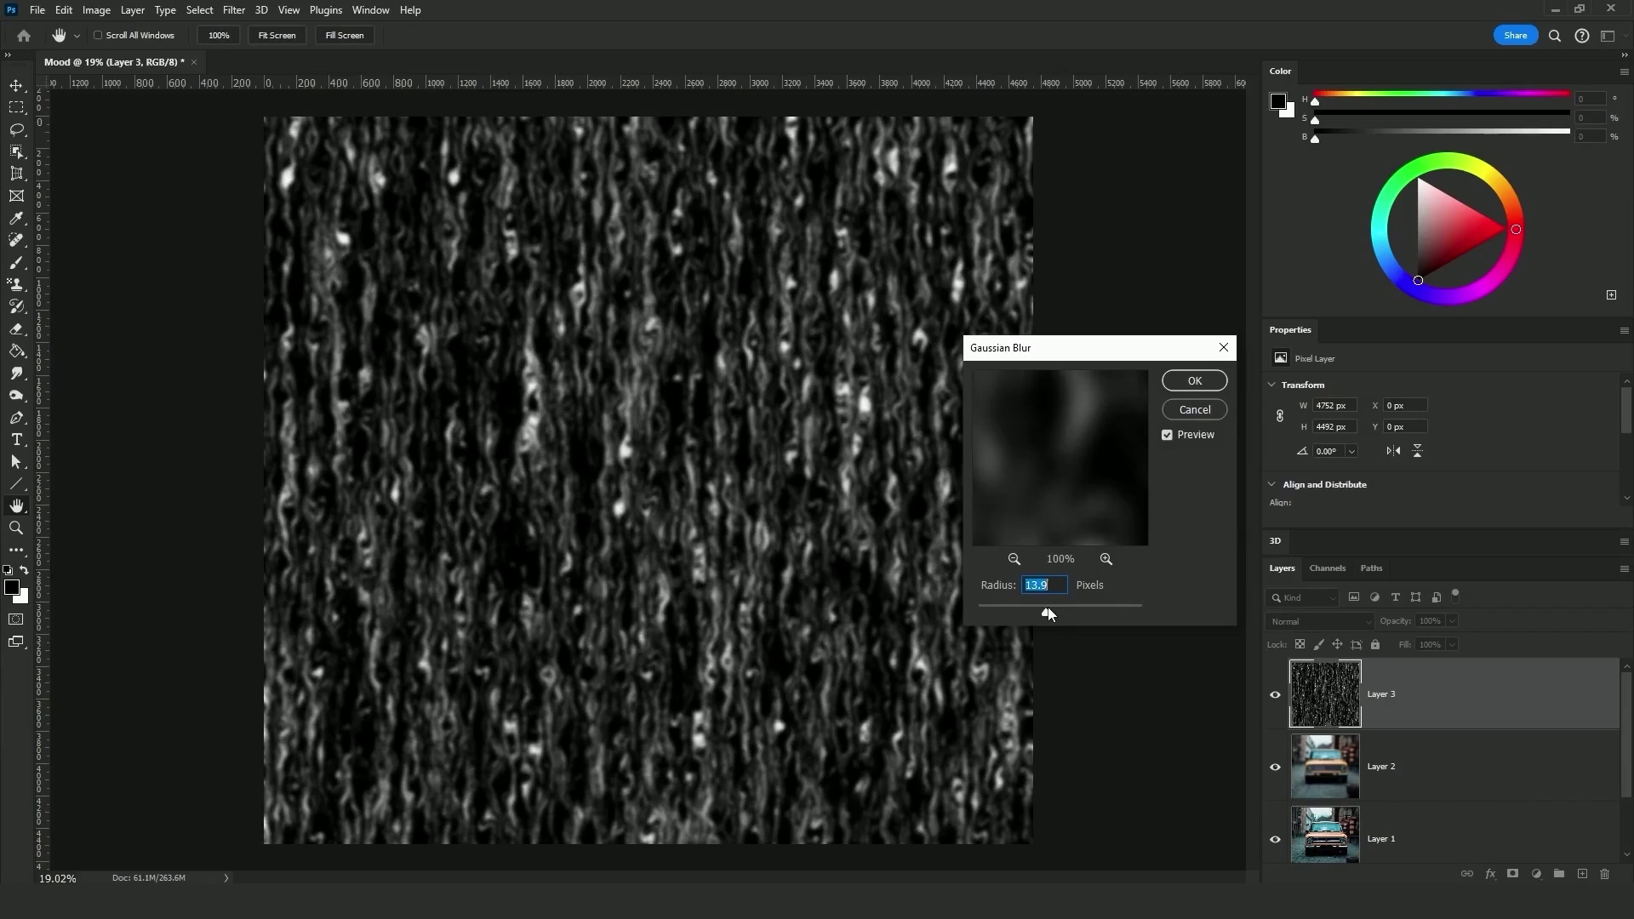
drag(1070, 500, 1032, 455)
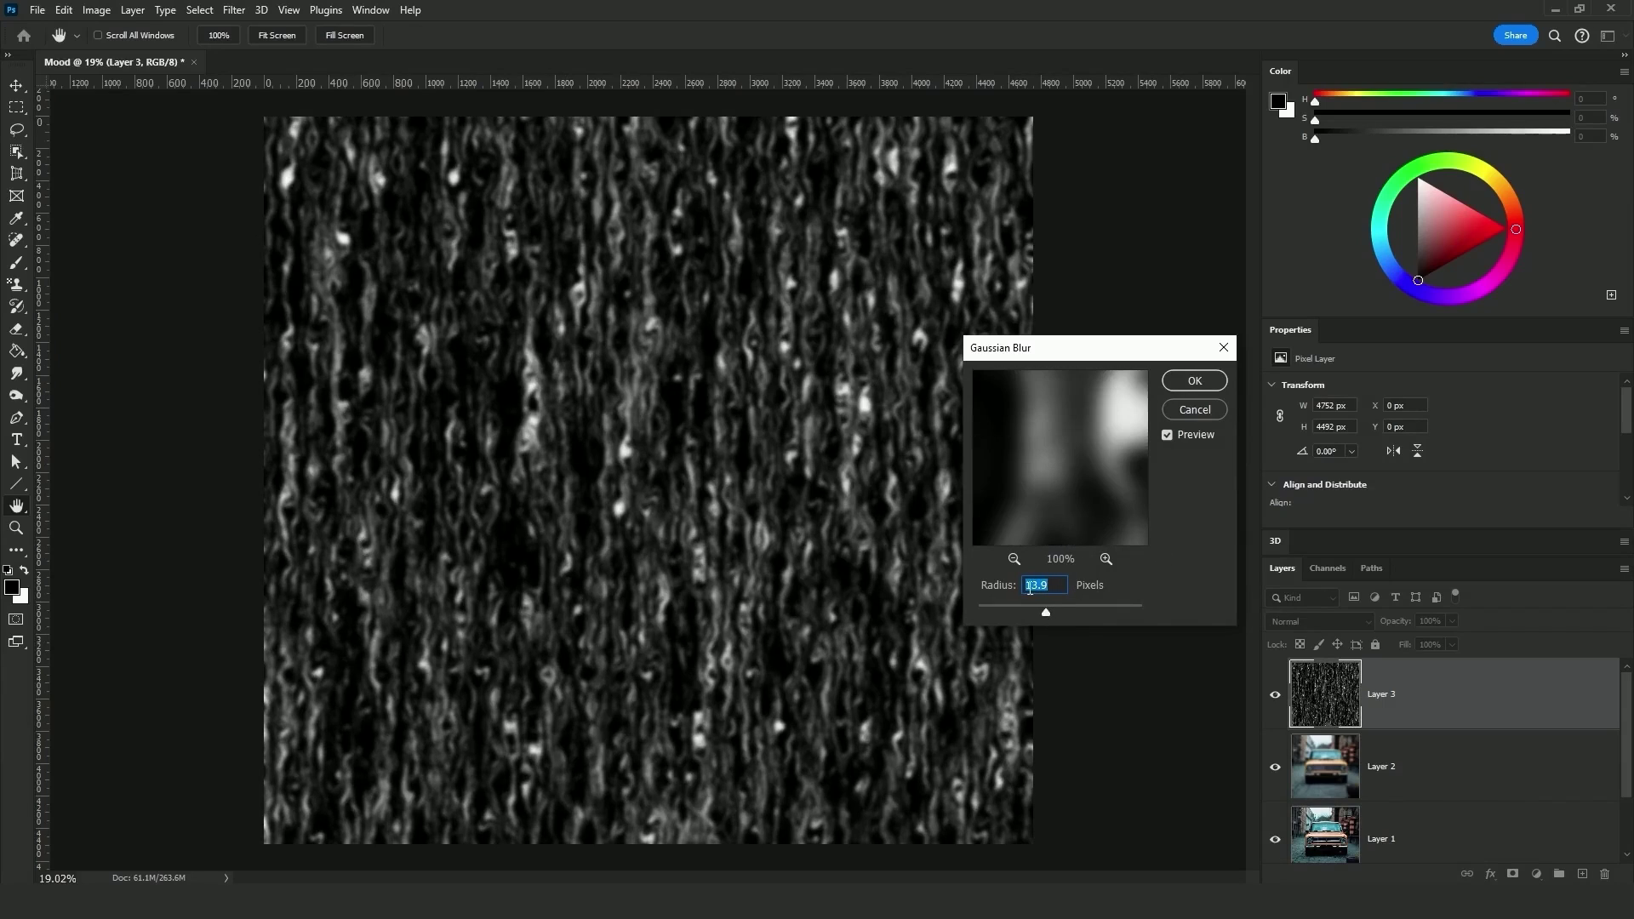
drag(945, 613, 1045, 613)
key(Return)
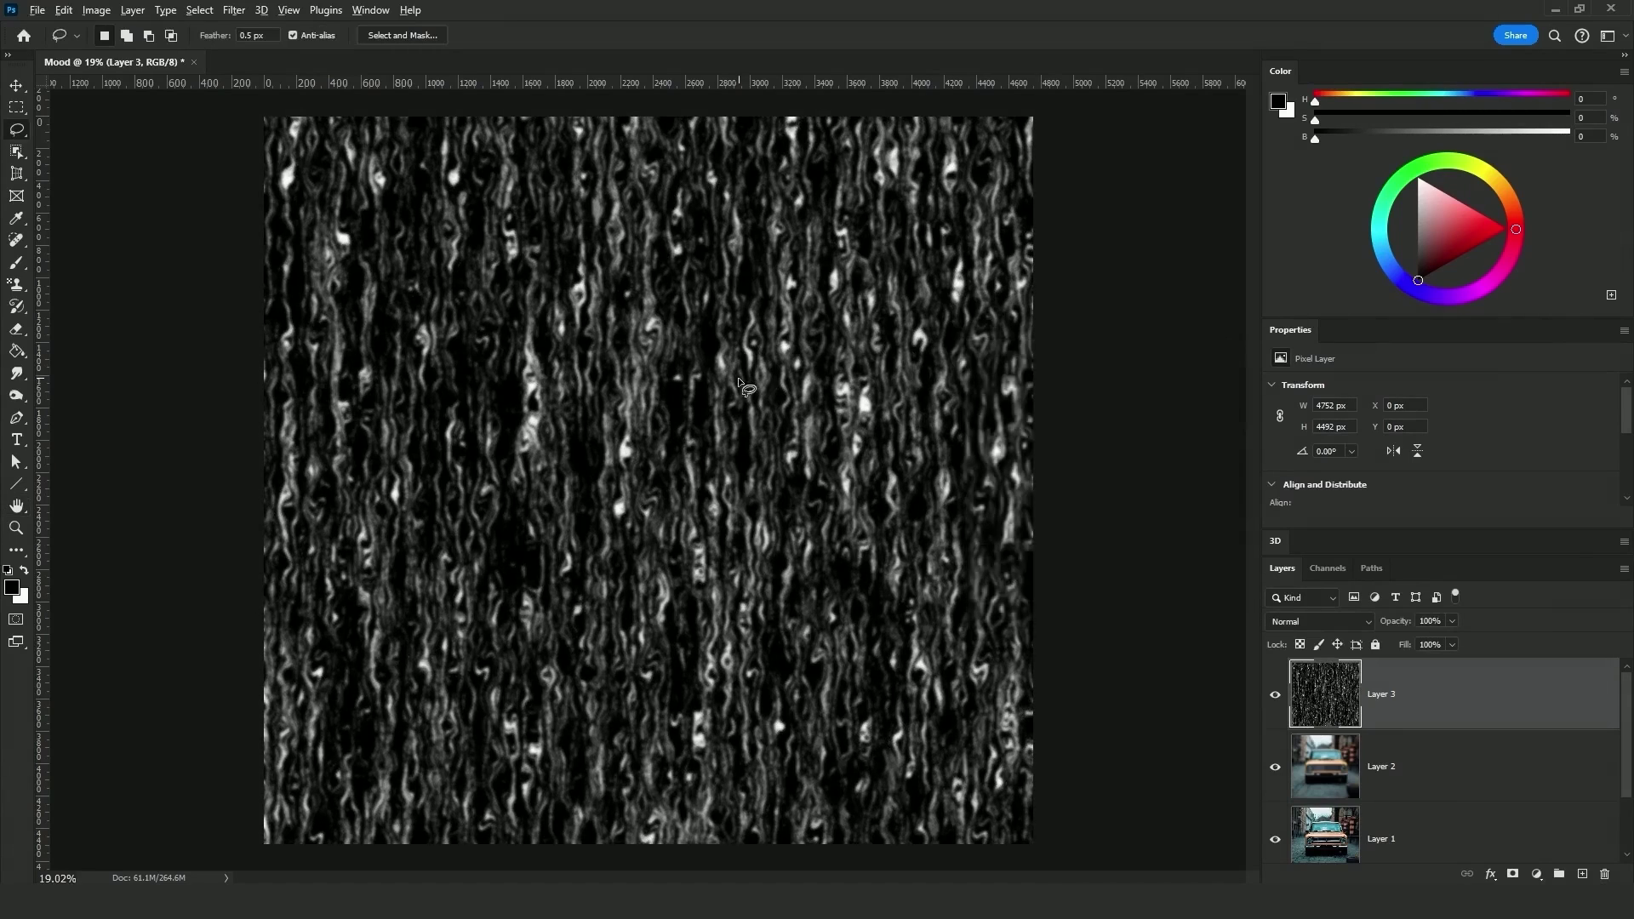
- Stretch the streak layer vertically to a height of about 8265 px, keeping its width at 4752 px
scroll(738, 377, down, 2)
key(ctrl+t)
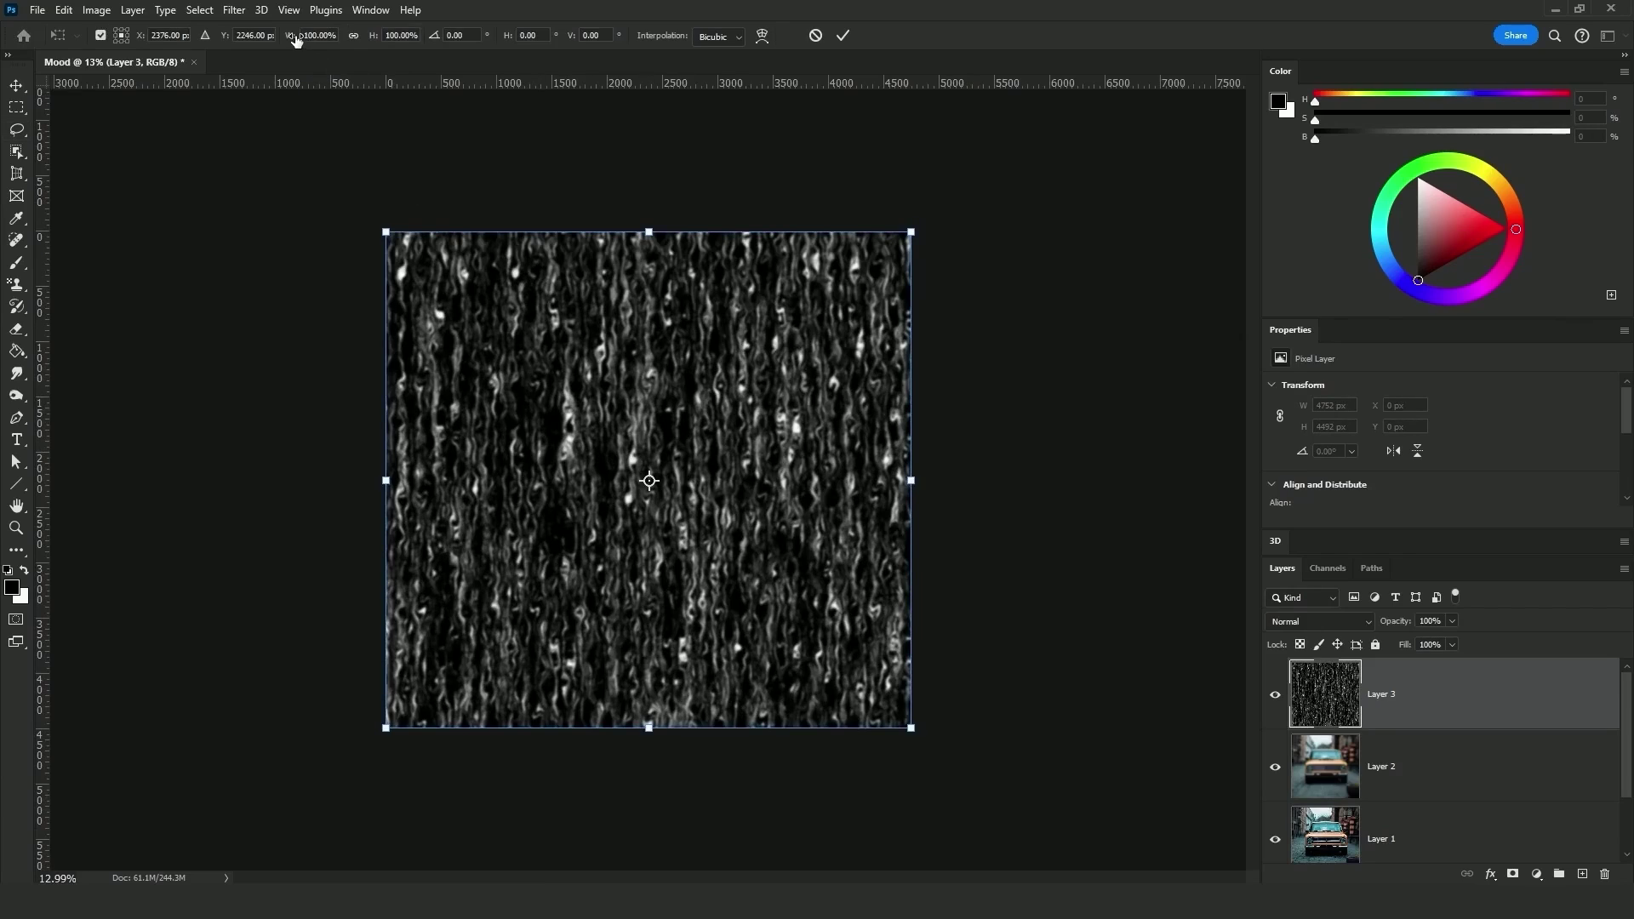
drag(377, 35, 448, 35)
key(Return)
key(l)
scroll(863, 432, up, 2)
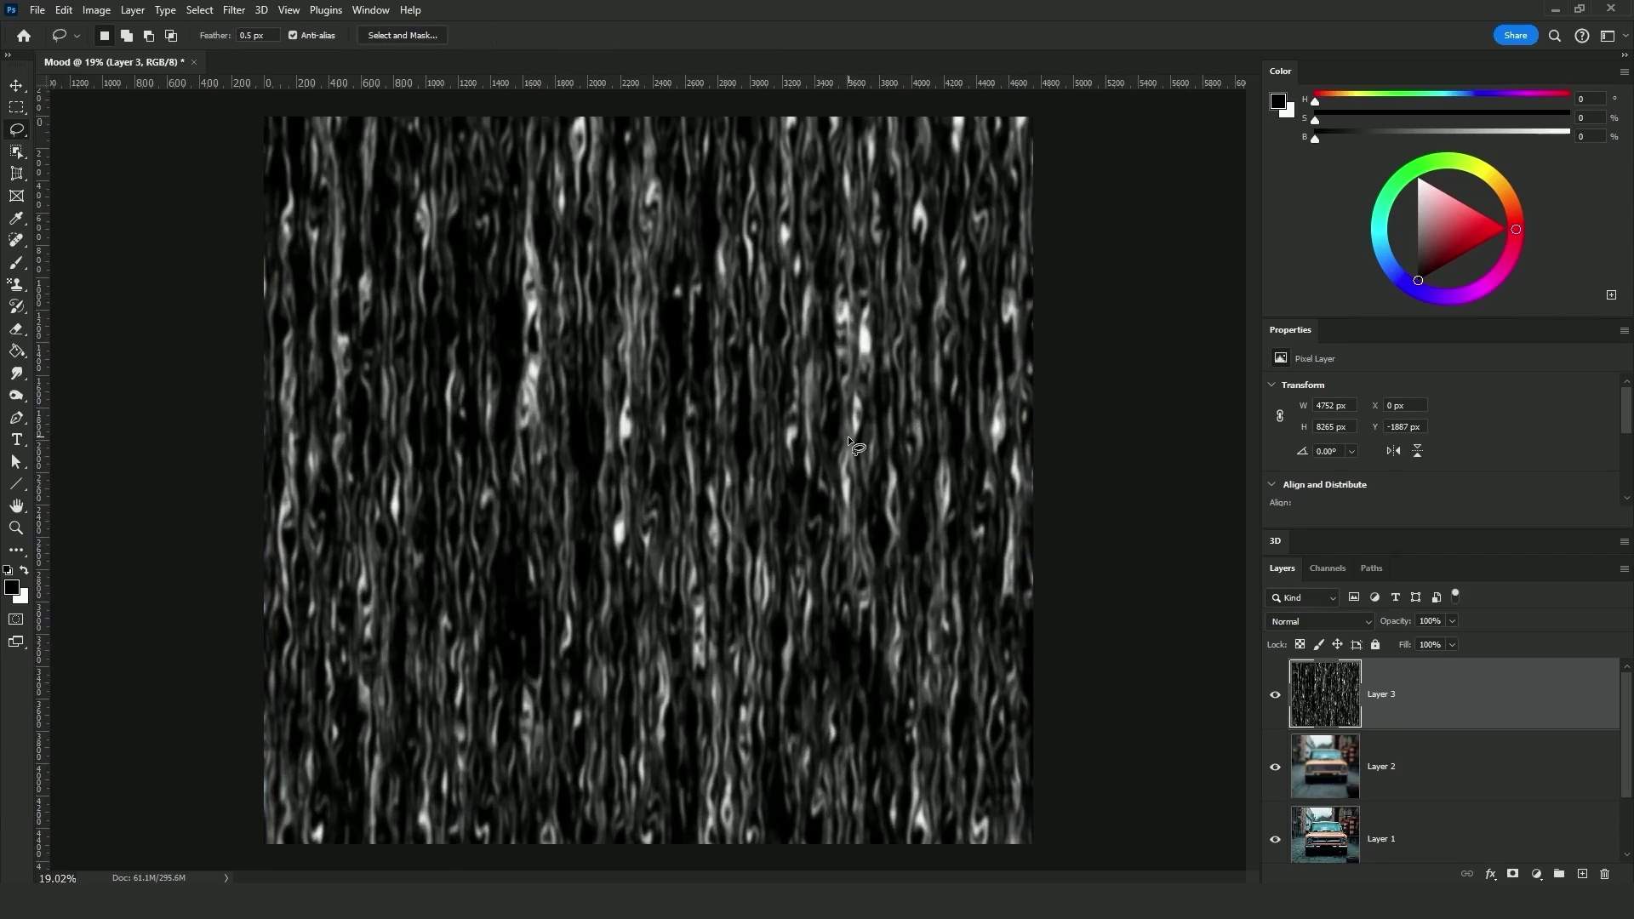
- Copy the whole streak texture, paste it into a Quick Mask, and exit the mask to get a selection of the streaks
key(ctrl+a)
key(ctrl+c)
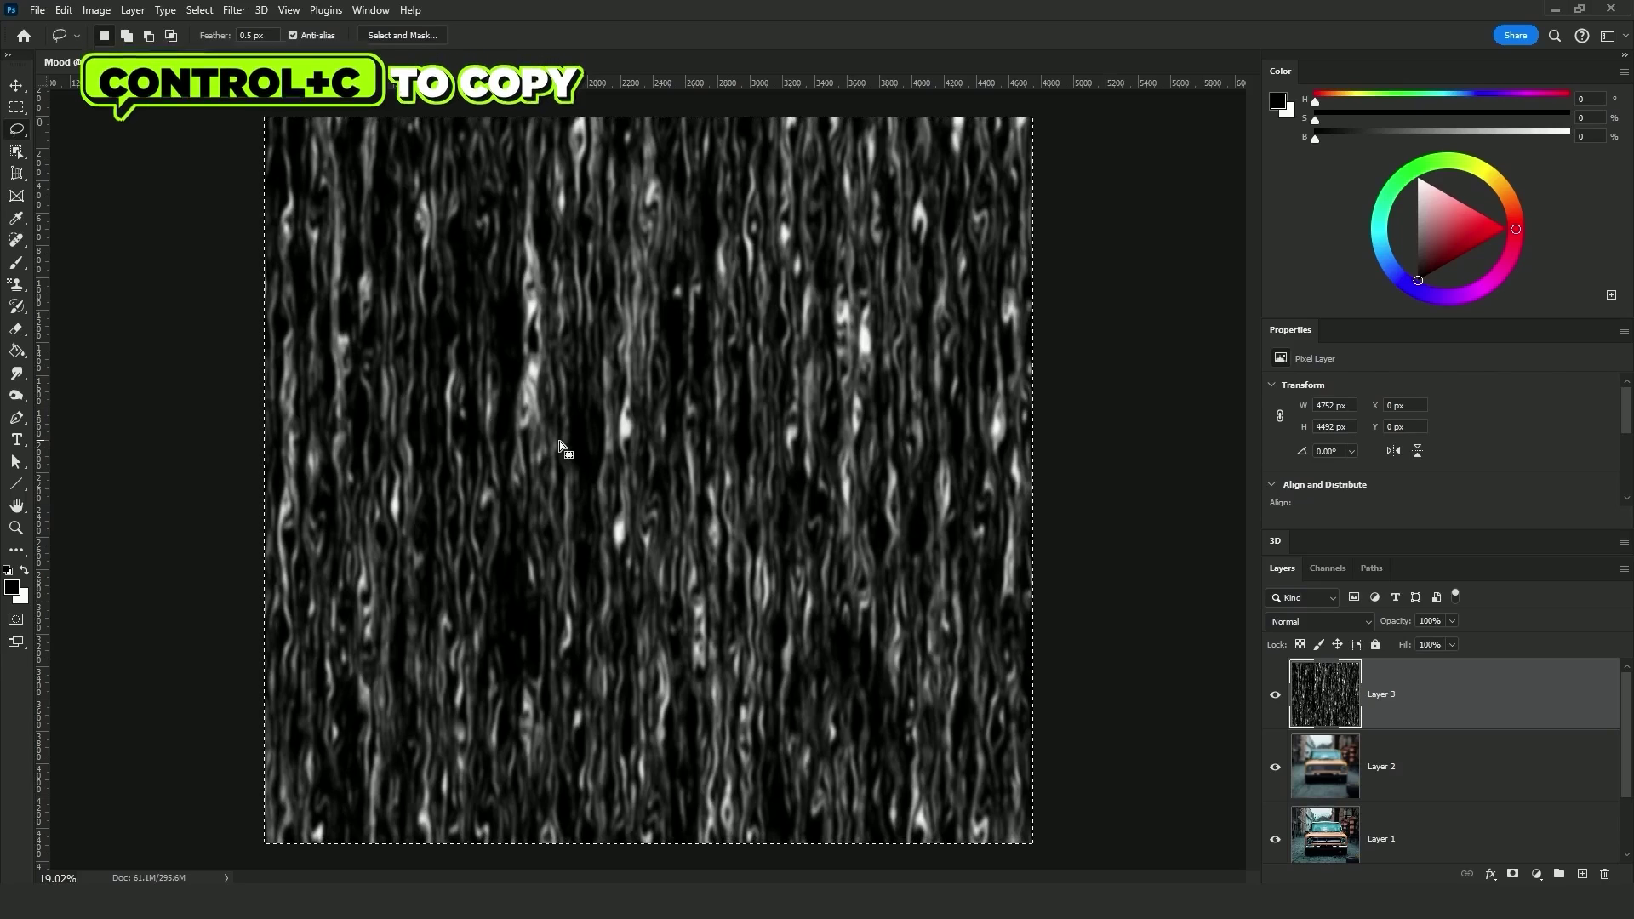
key(q)
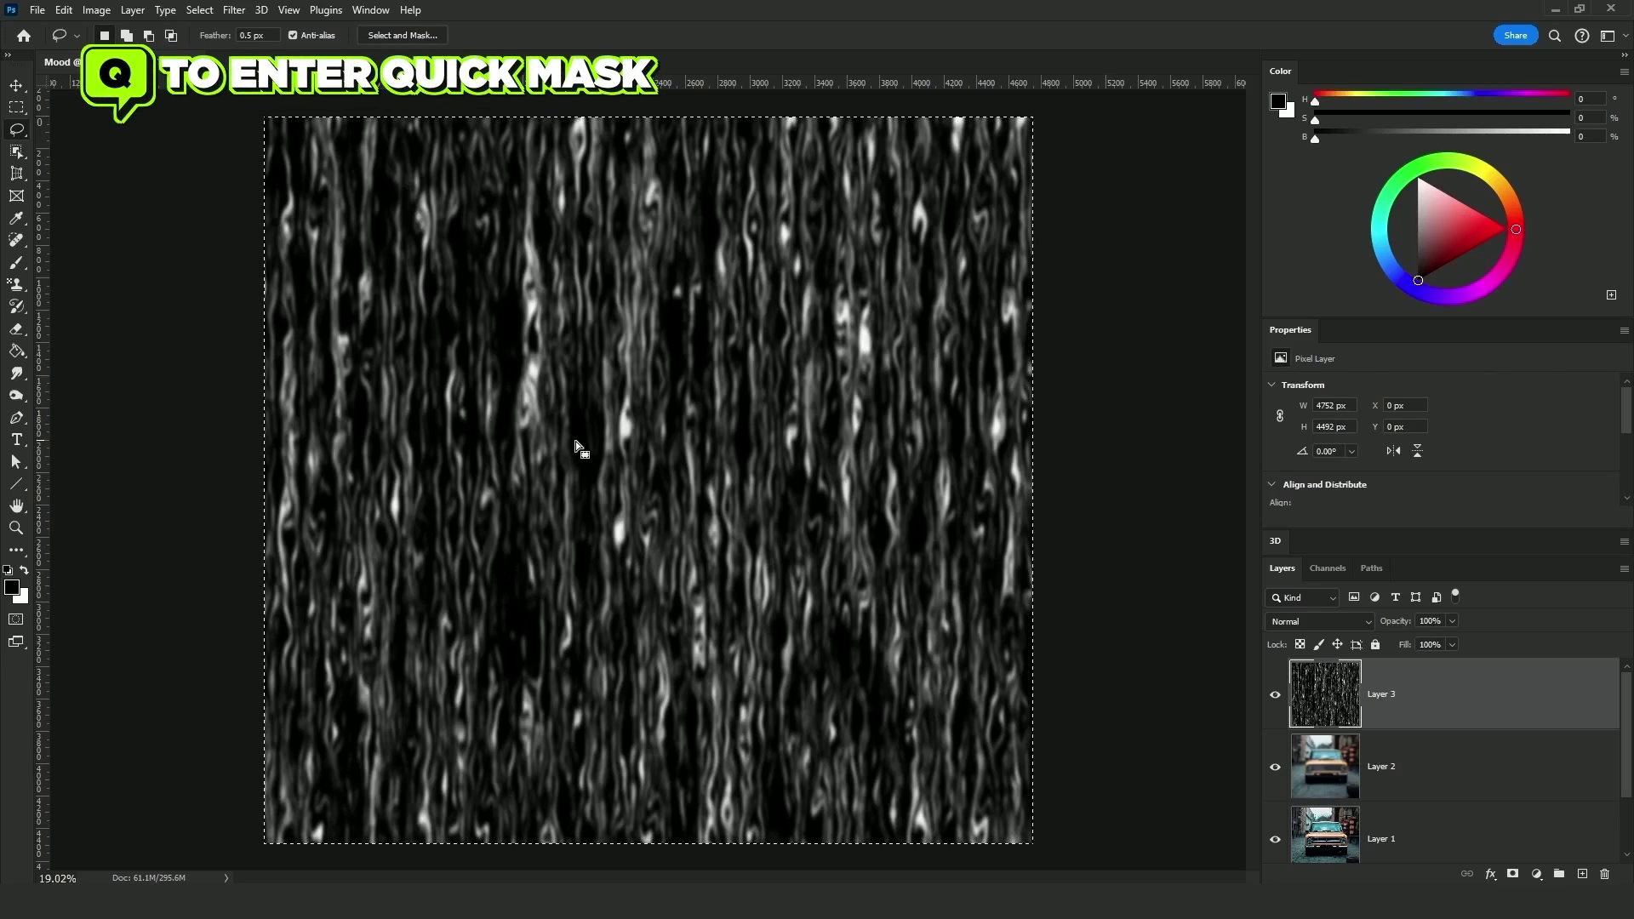
key(q)
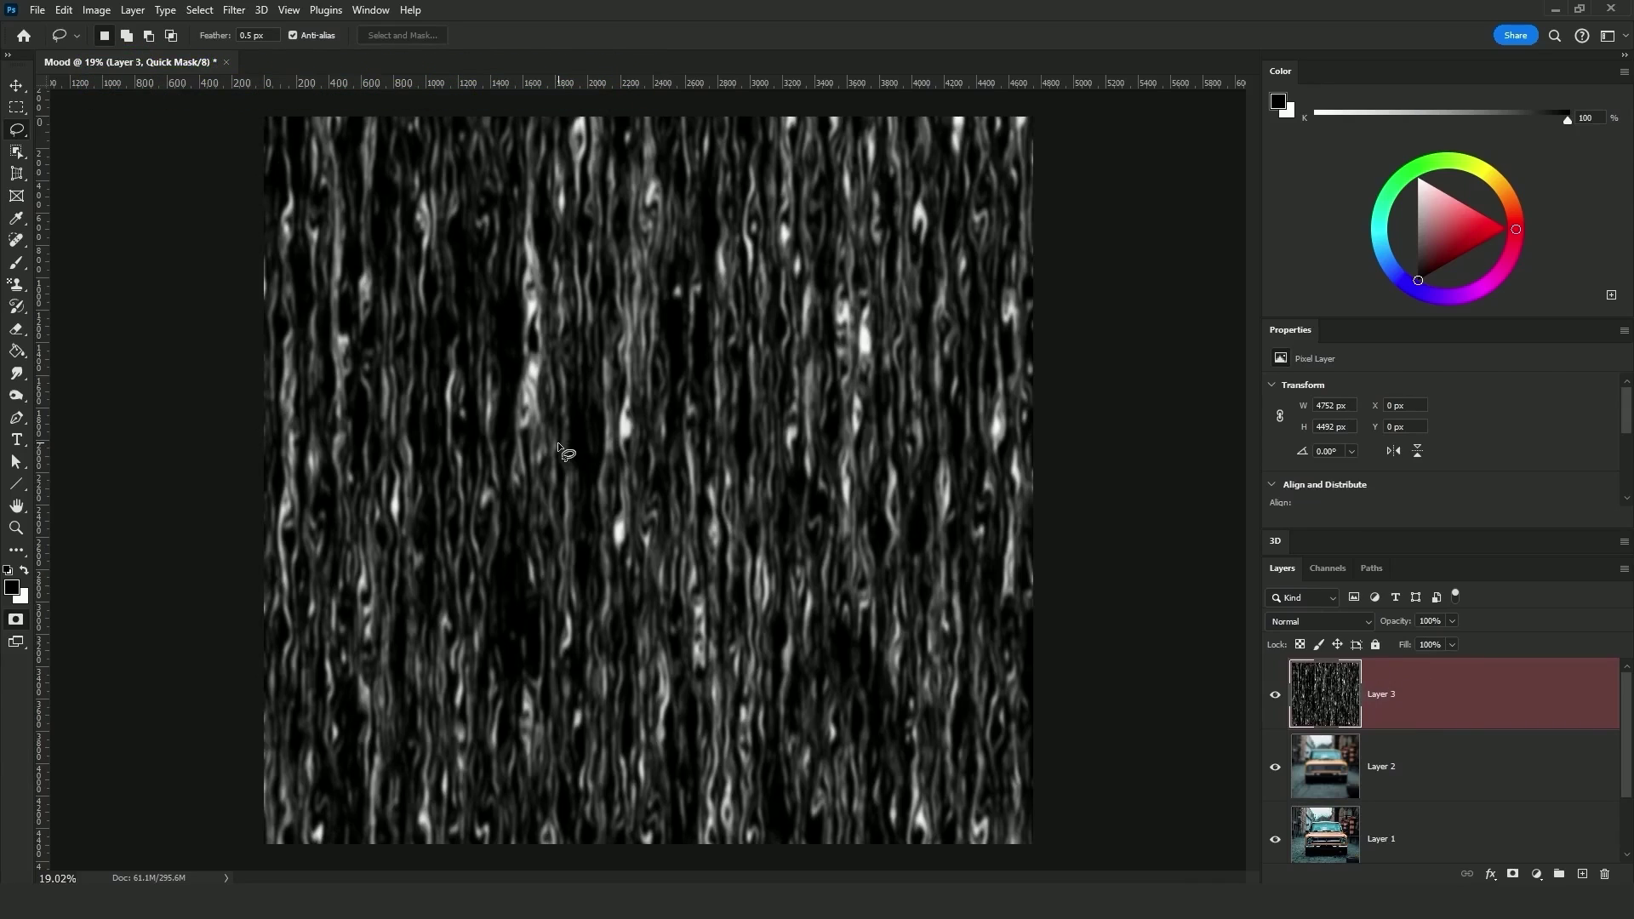
key(ctrl+v)
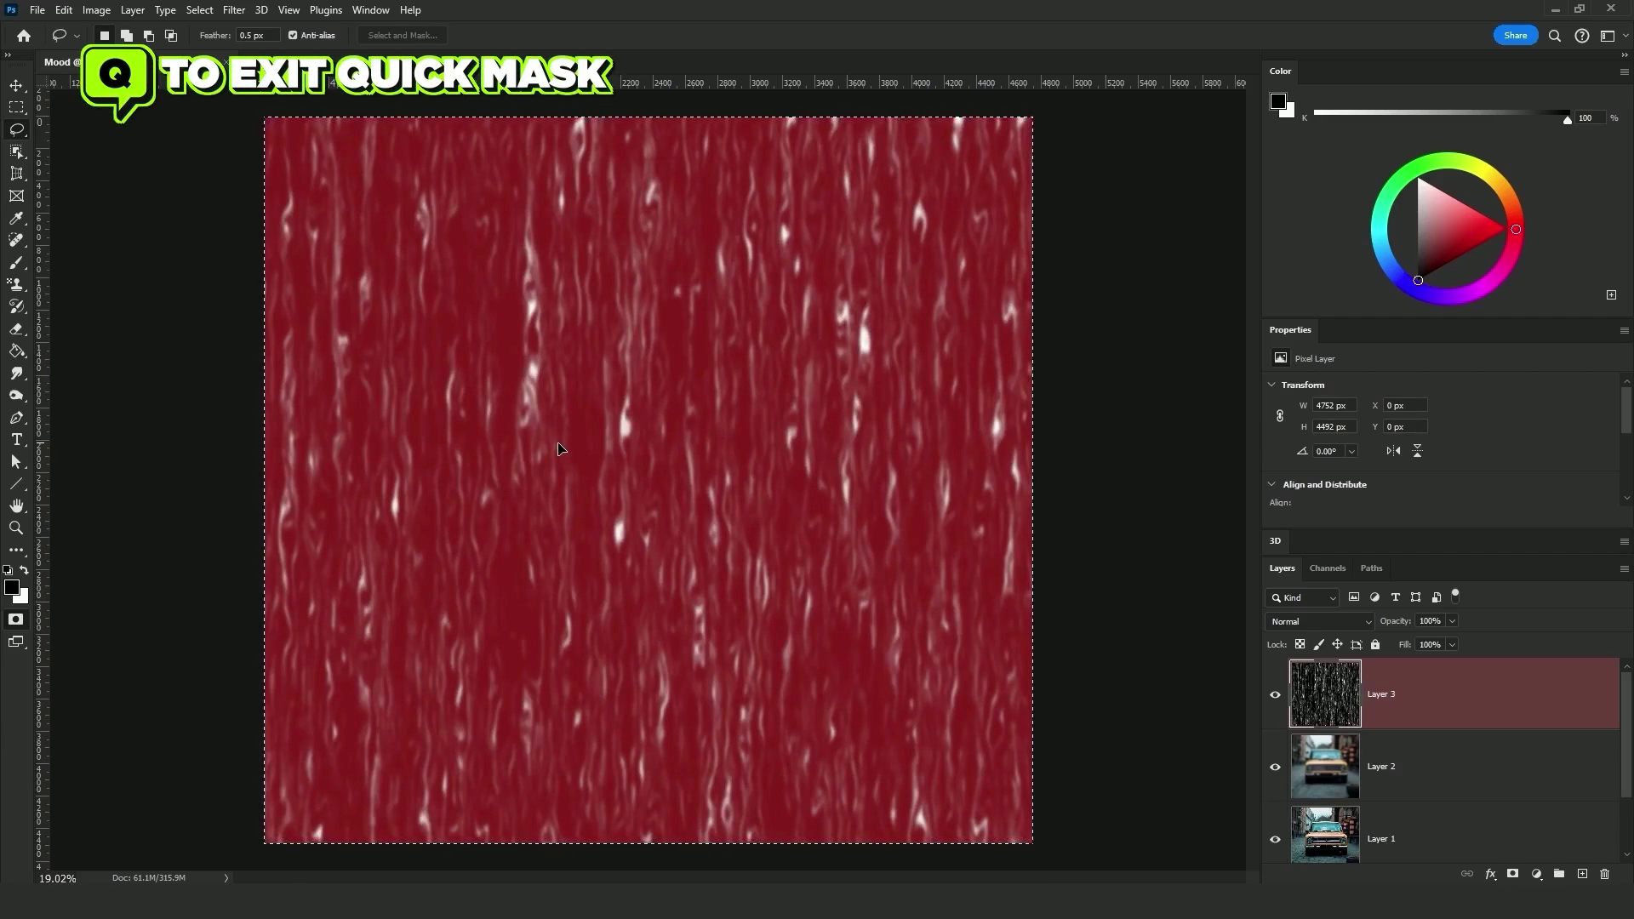
key(q)
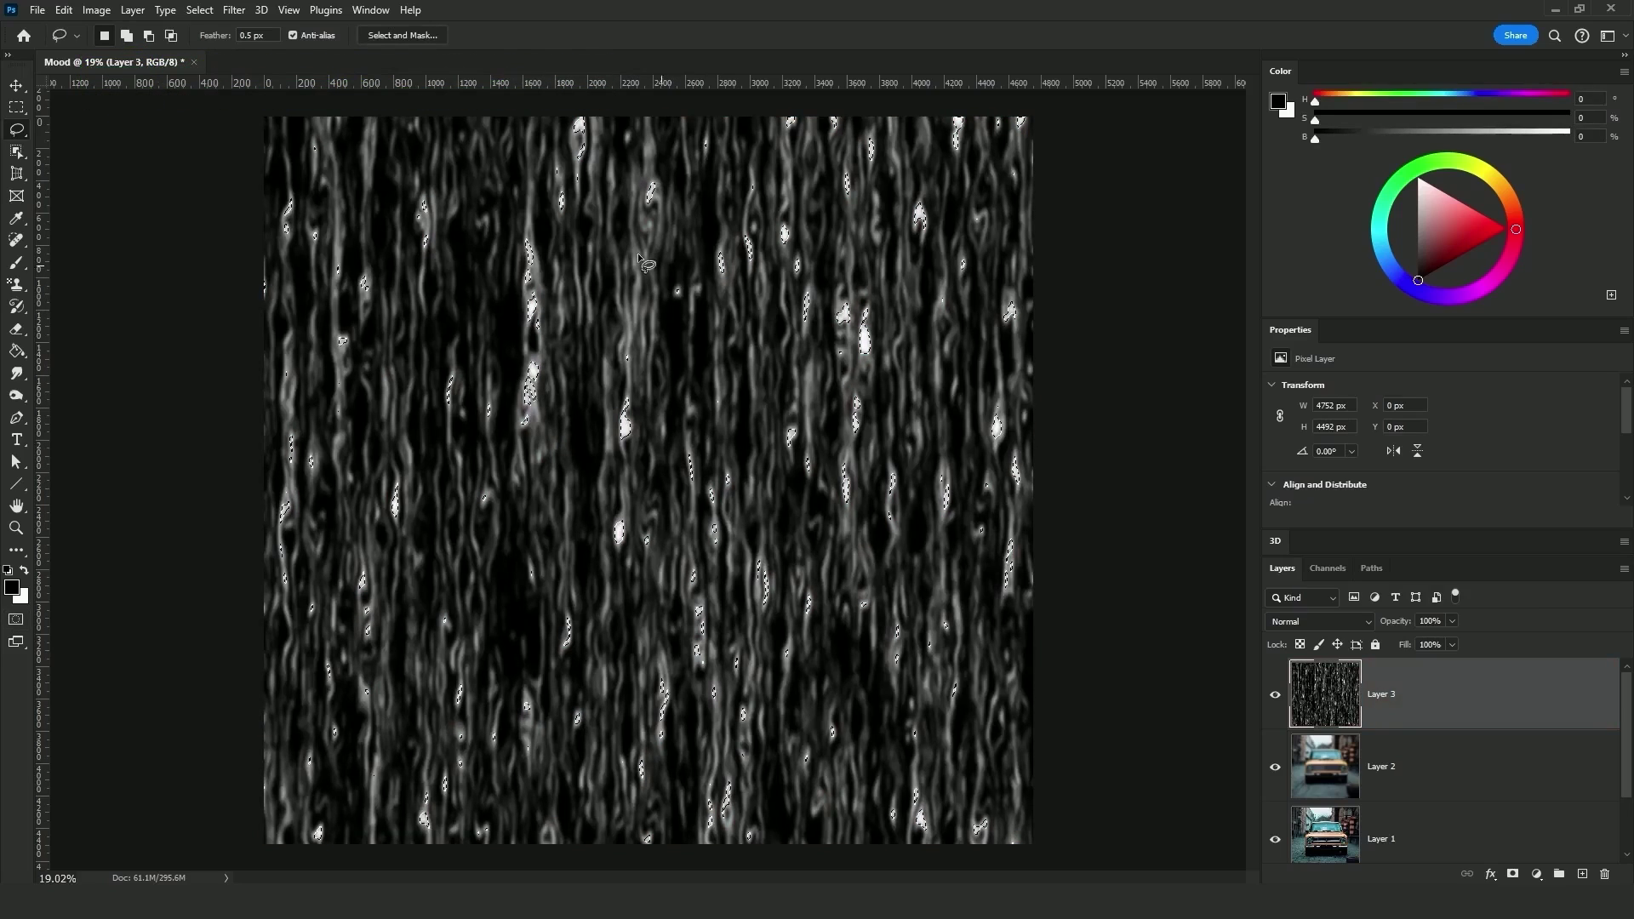
- Hide the streak layer, add the selection as a mask on blurred Layer 2, and invert that mask
click(1275, 695)
click(1405, 771)
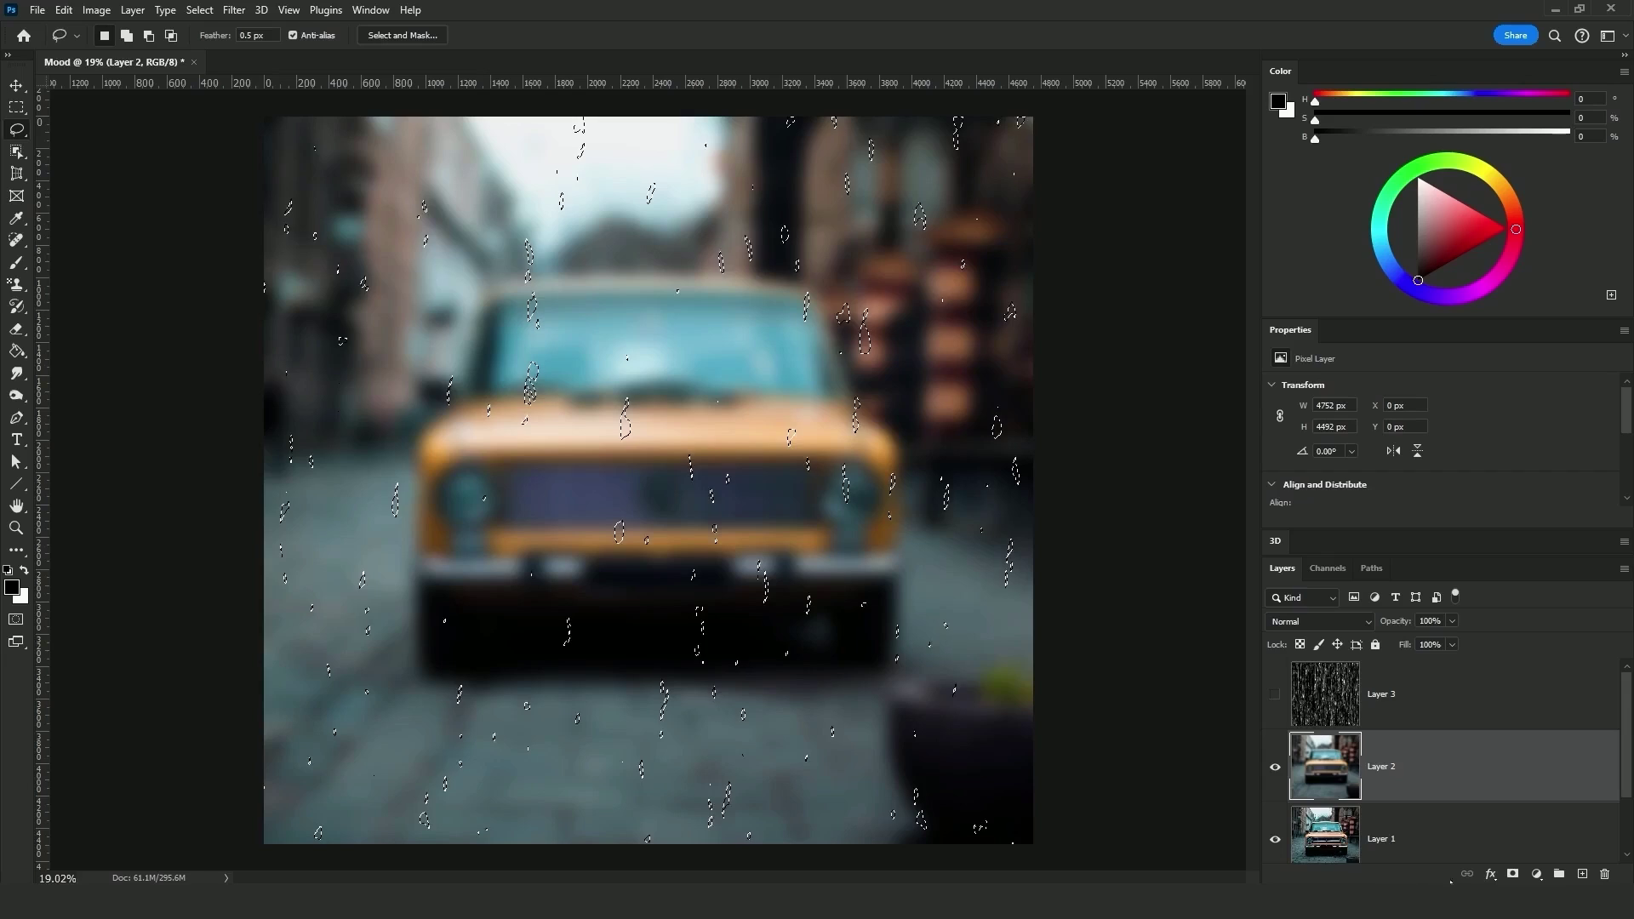
click(1513, 875)
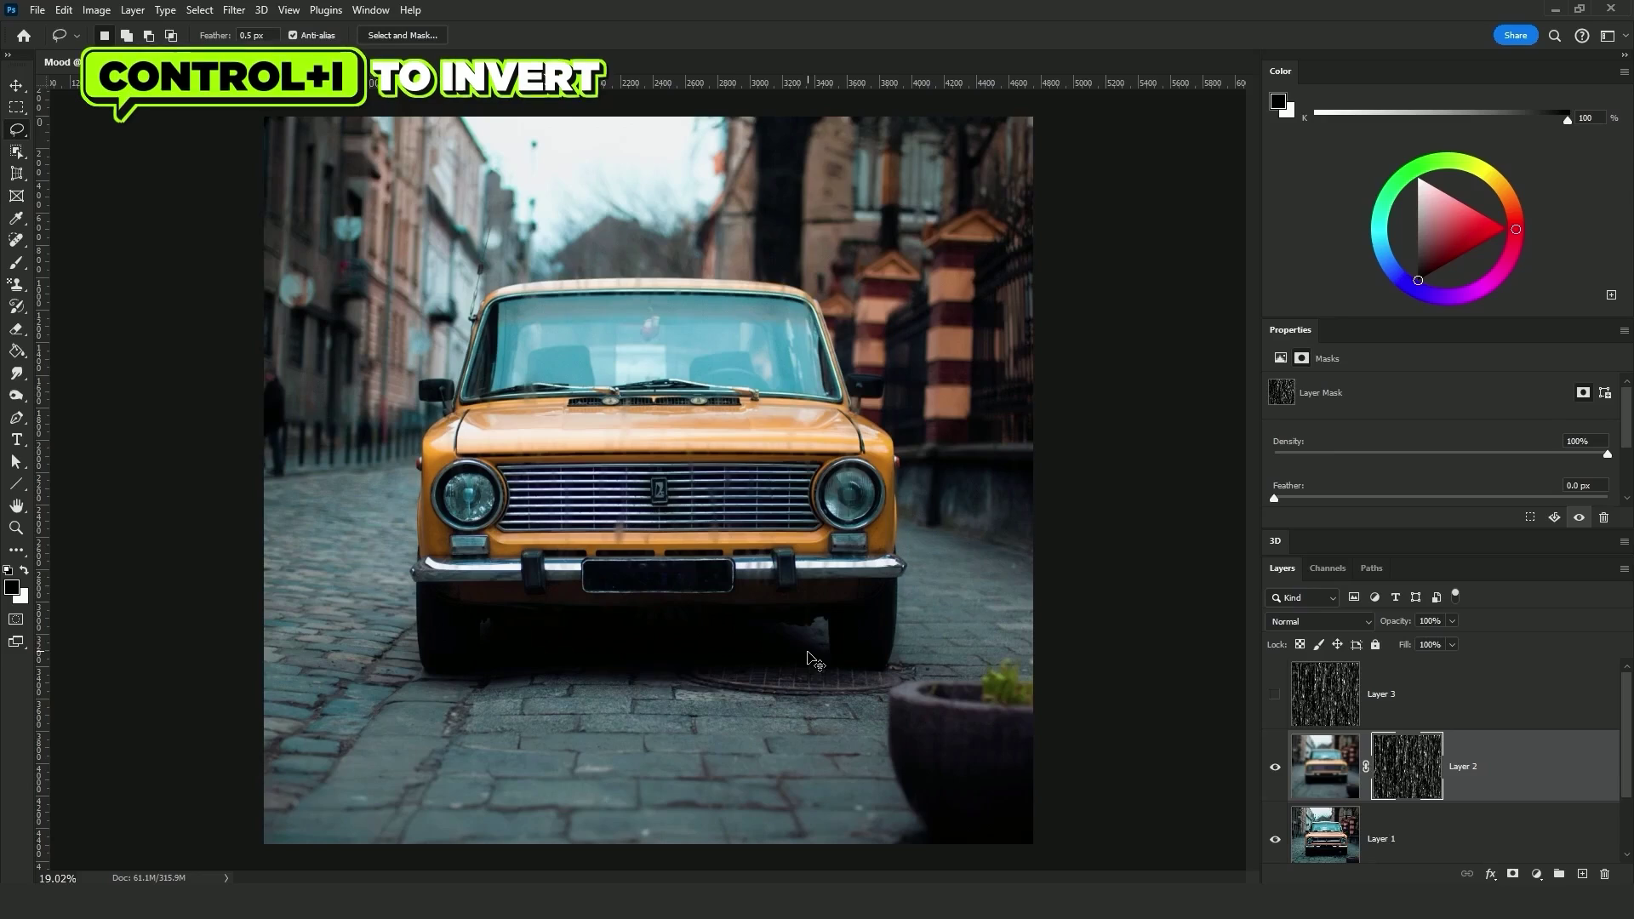
key(ctrl+i)
scroll(632, 386, up, 3)
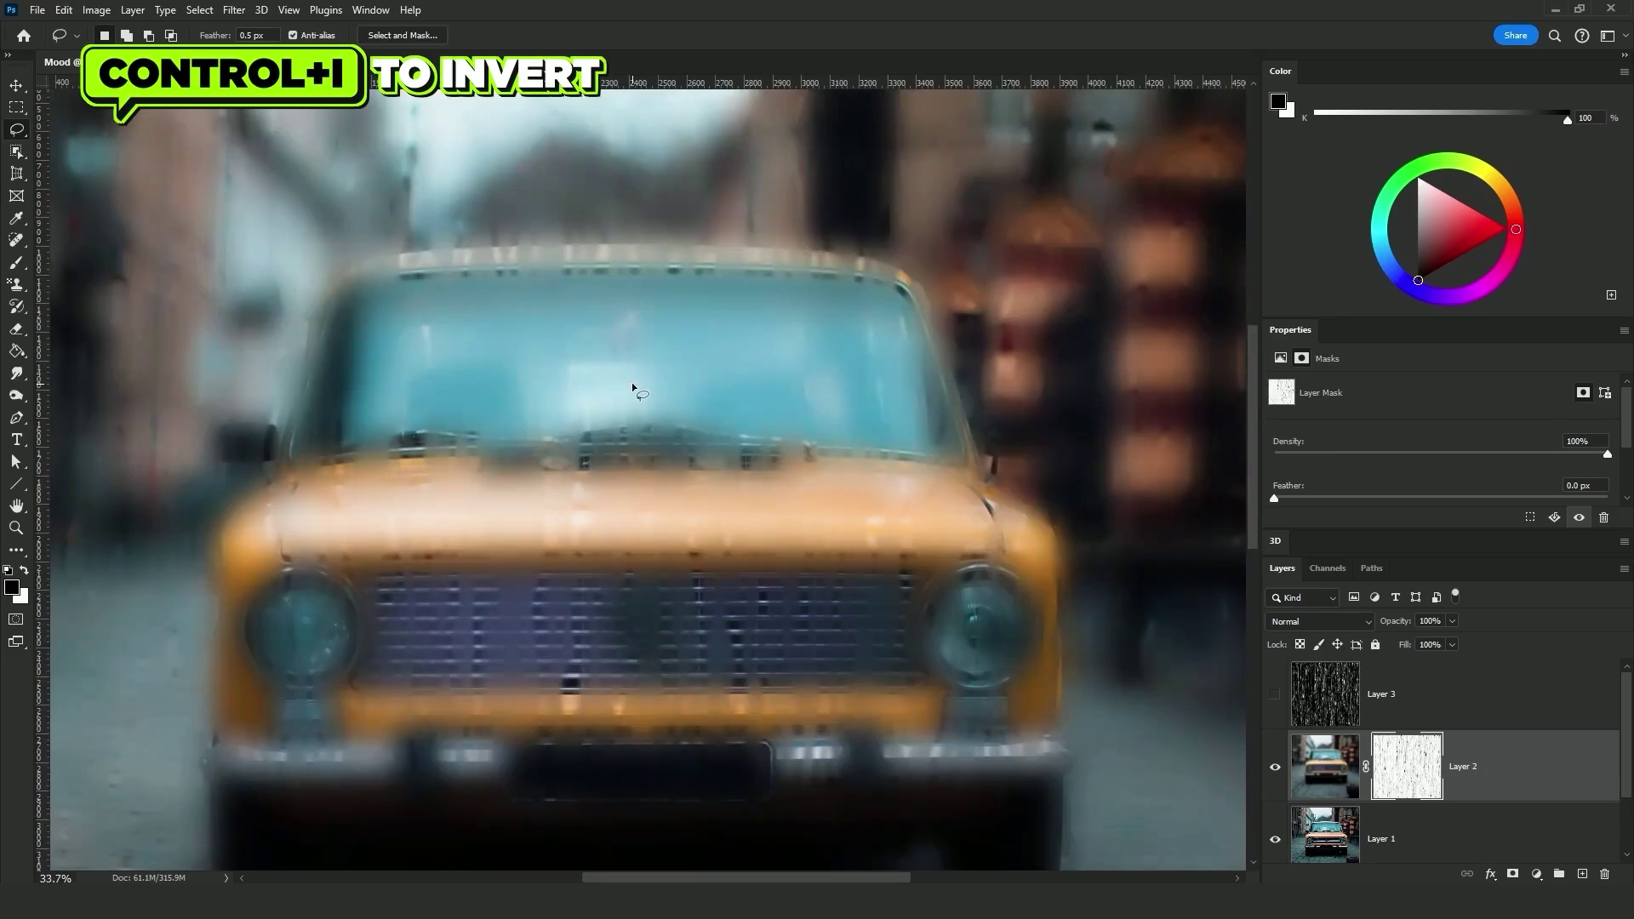
scroll(560, 354, down, 2)
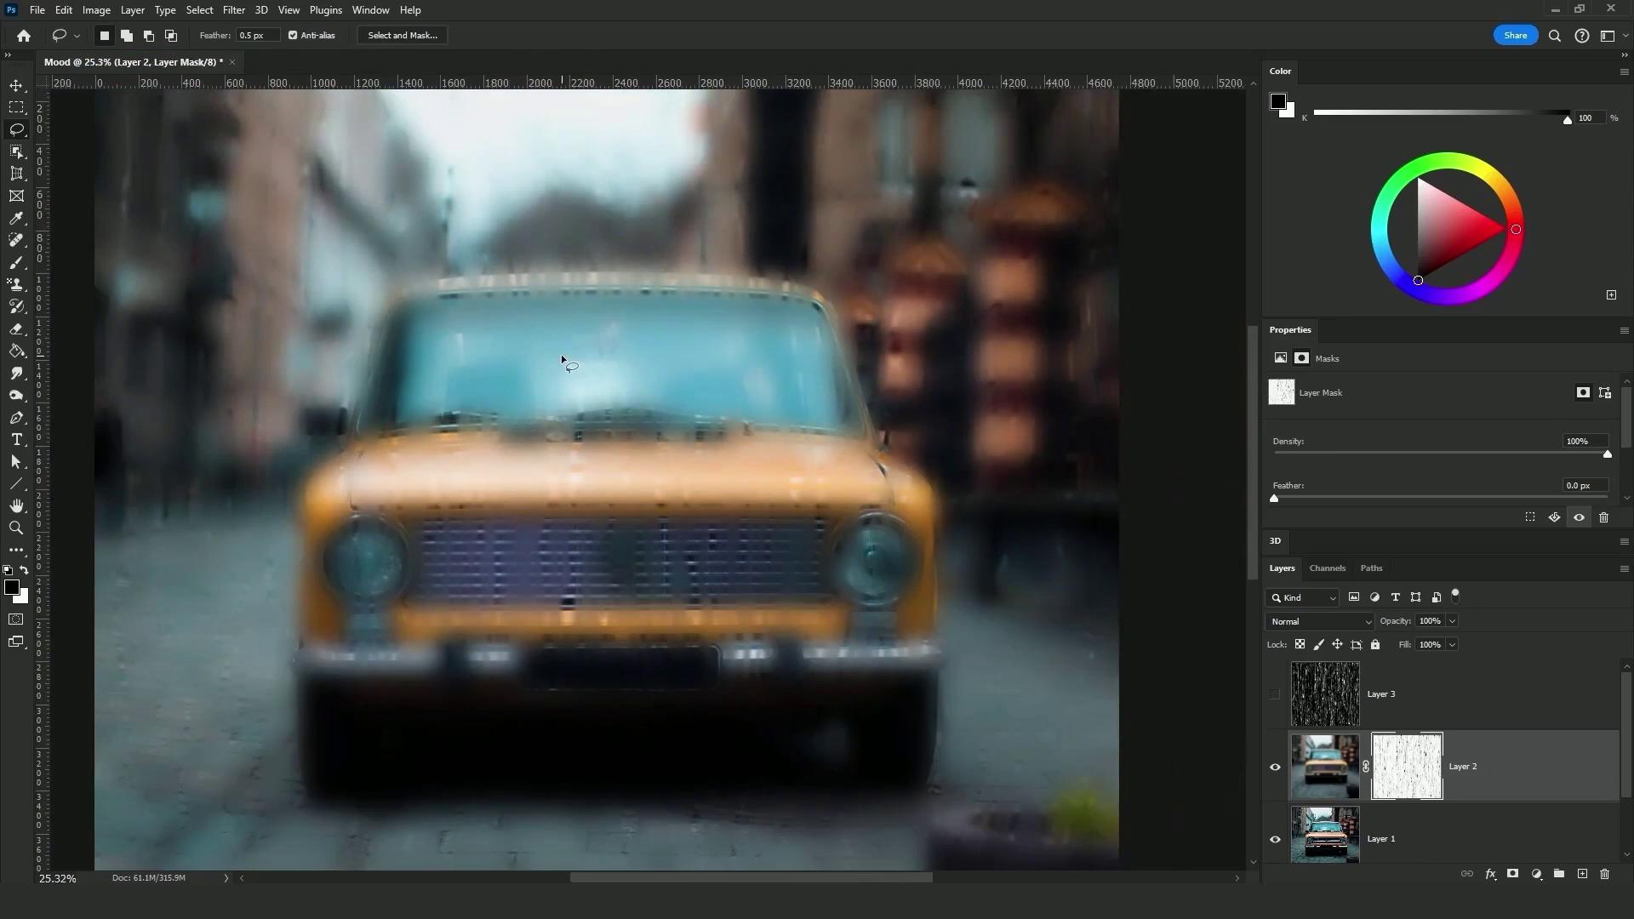
scroll(463, 191, down, 1)
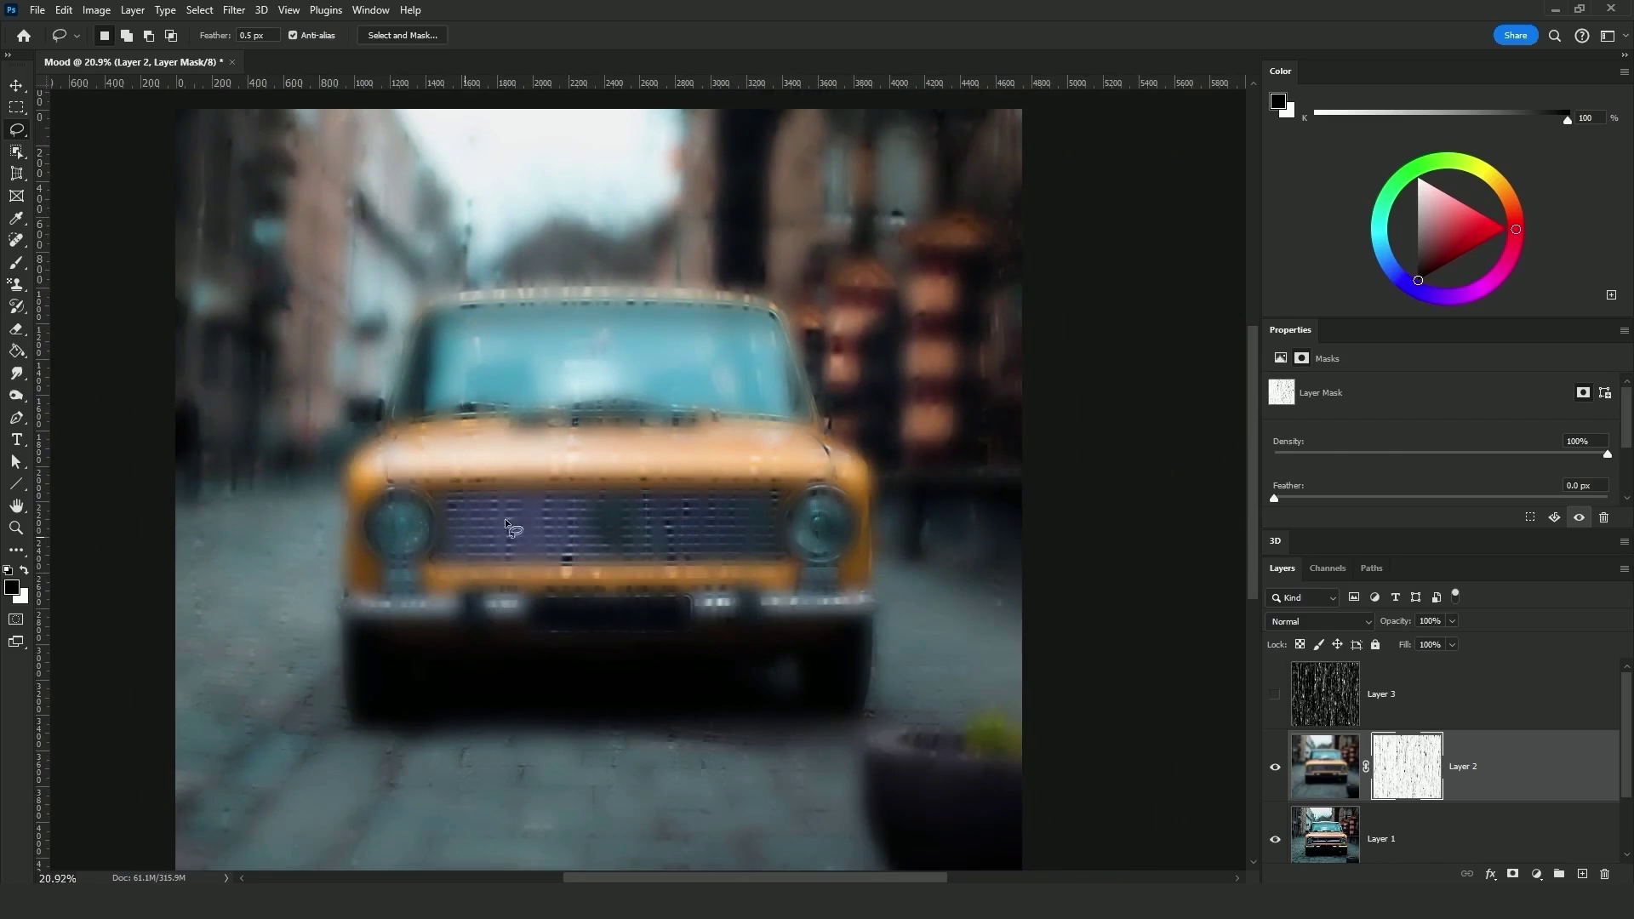
scroll(864, 534, down, 1)
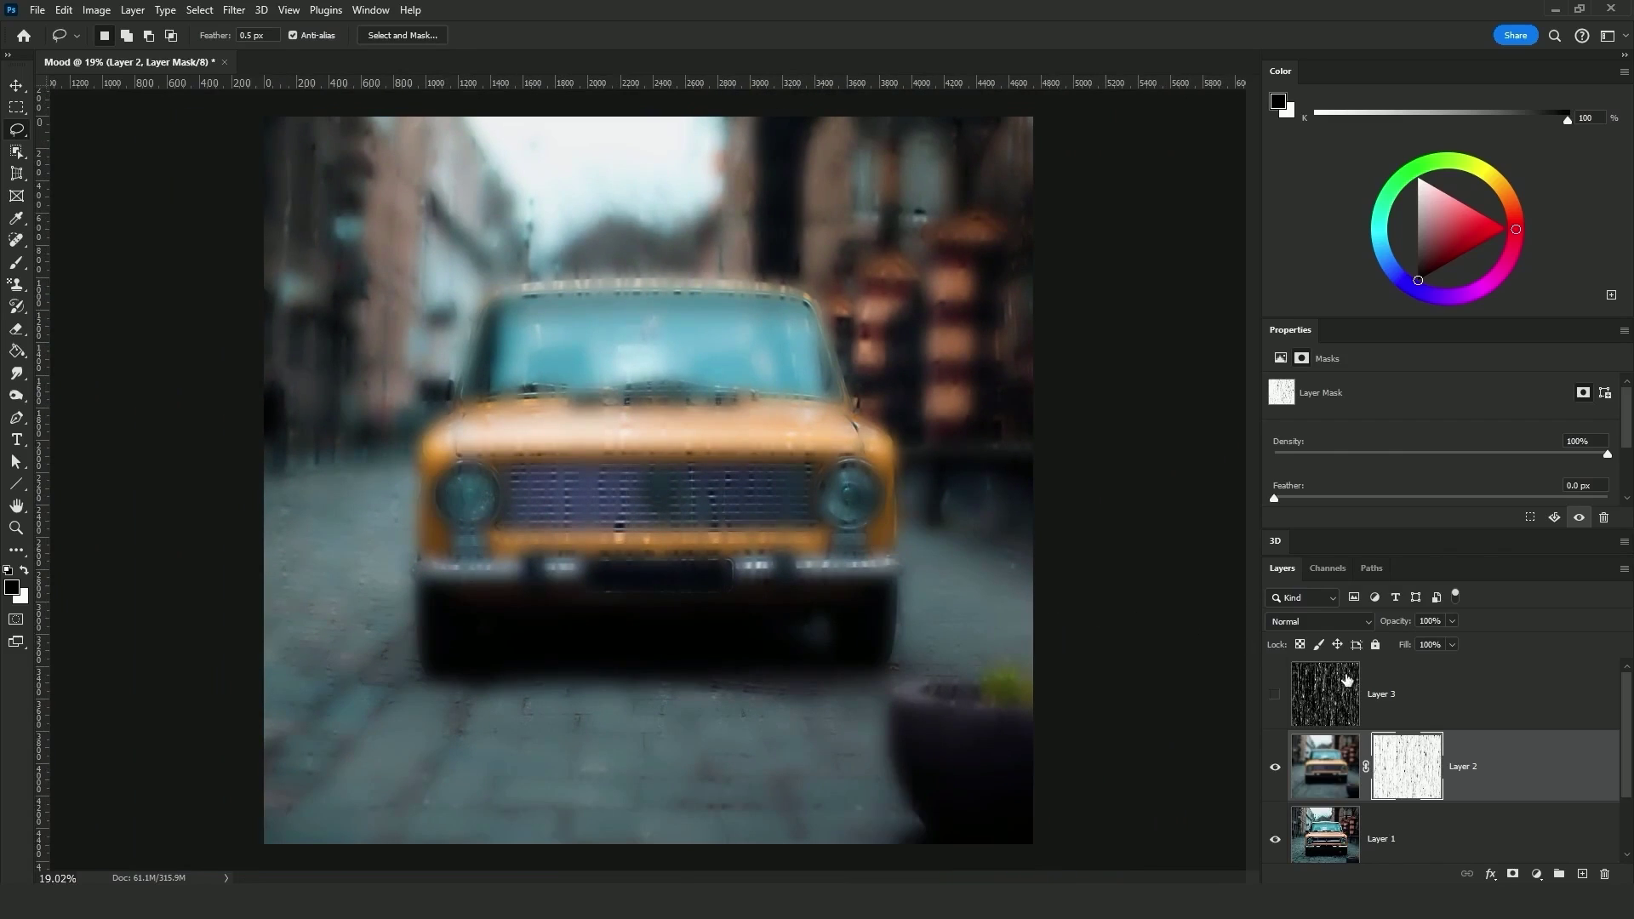
- Recreate the streak selection by pasting the copied texture into a Quick Mask on Layer 3, leaving that layer hidden
click(1377, 707)
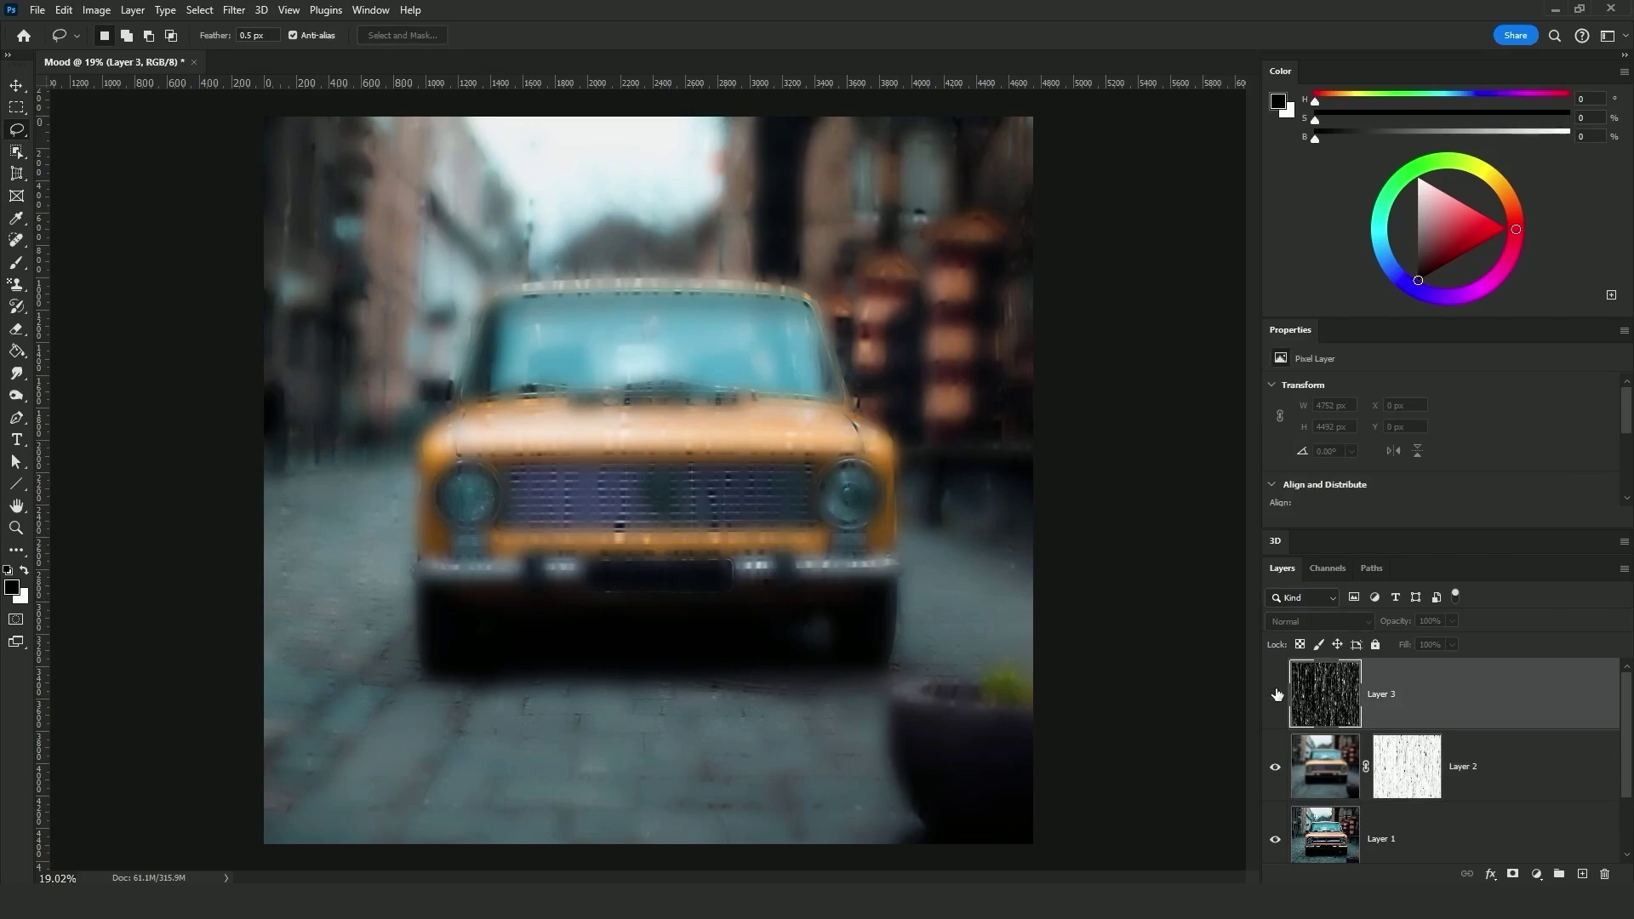
click(1274, 694)
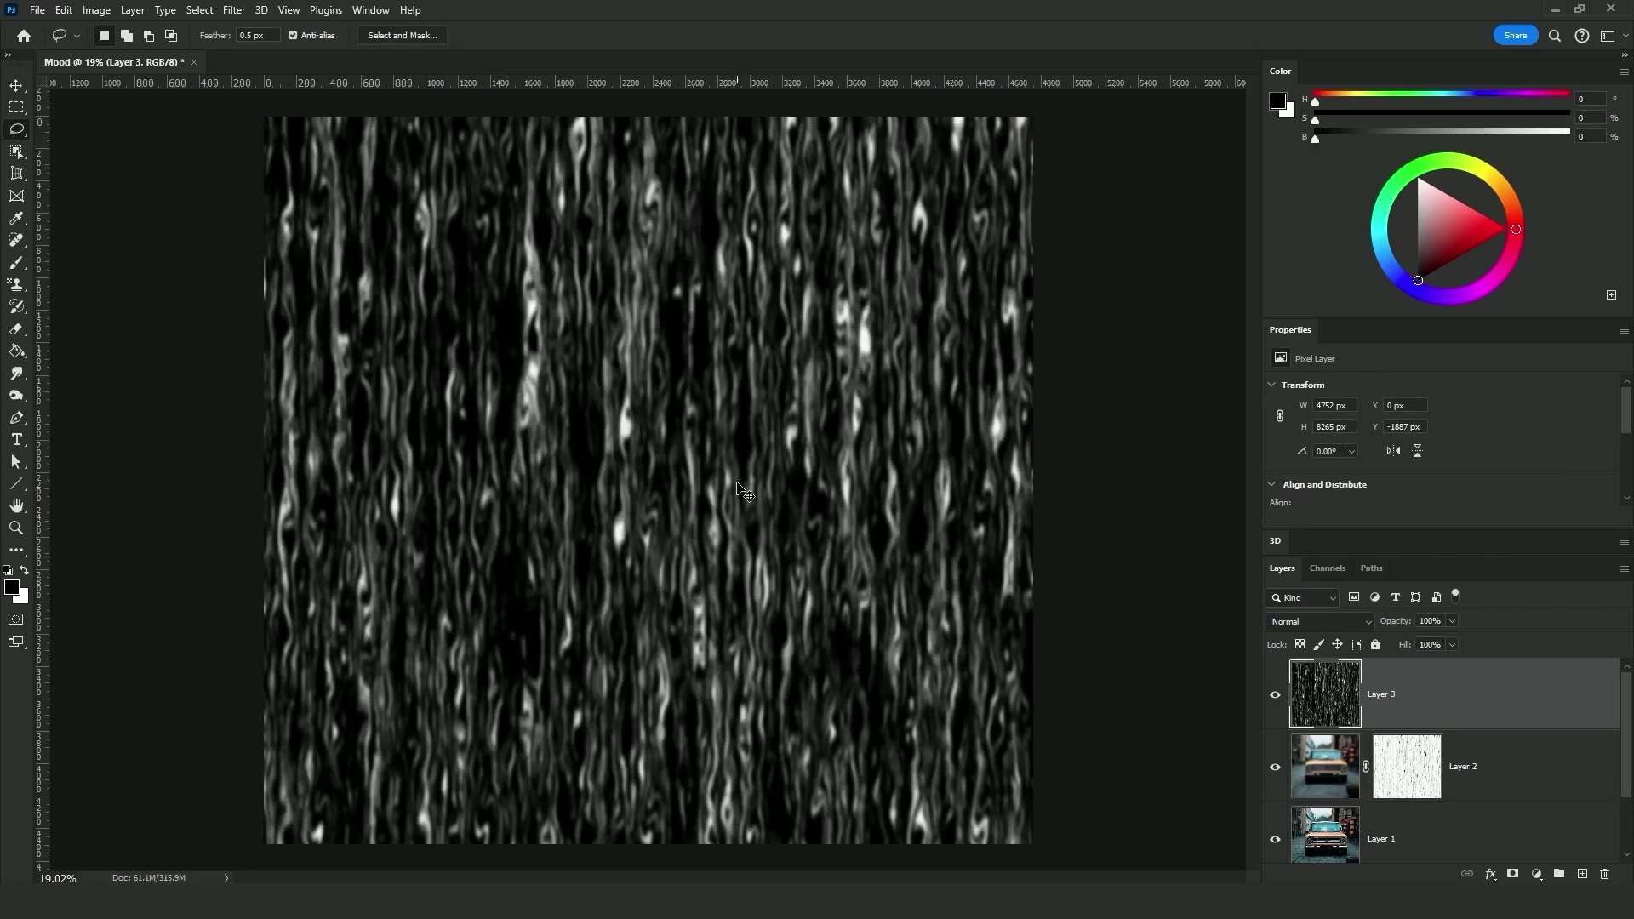
key(ctrl+a)
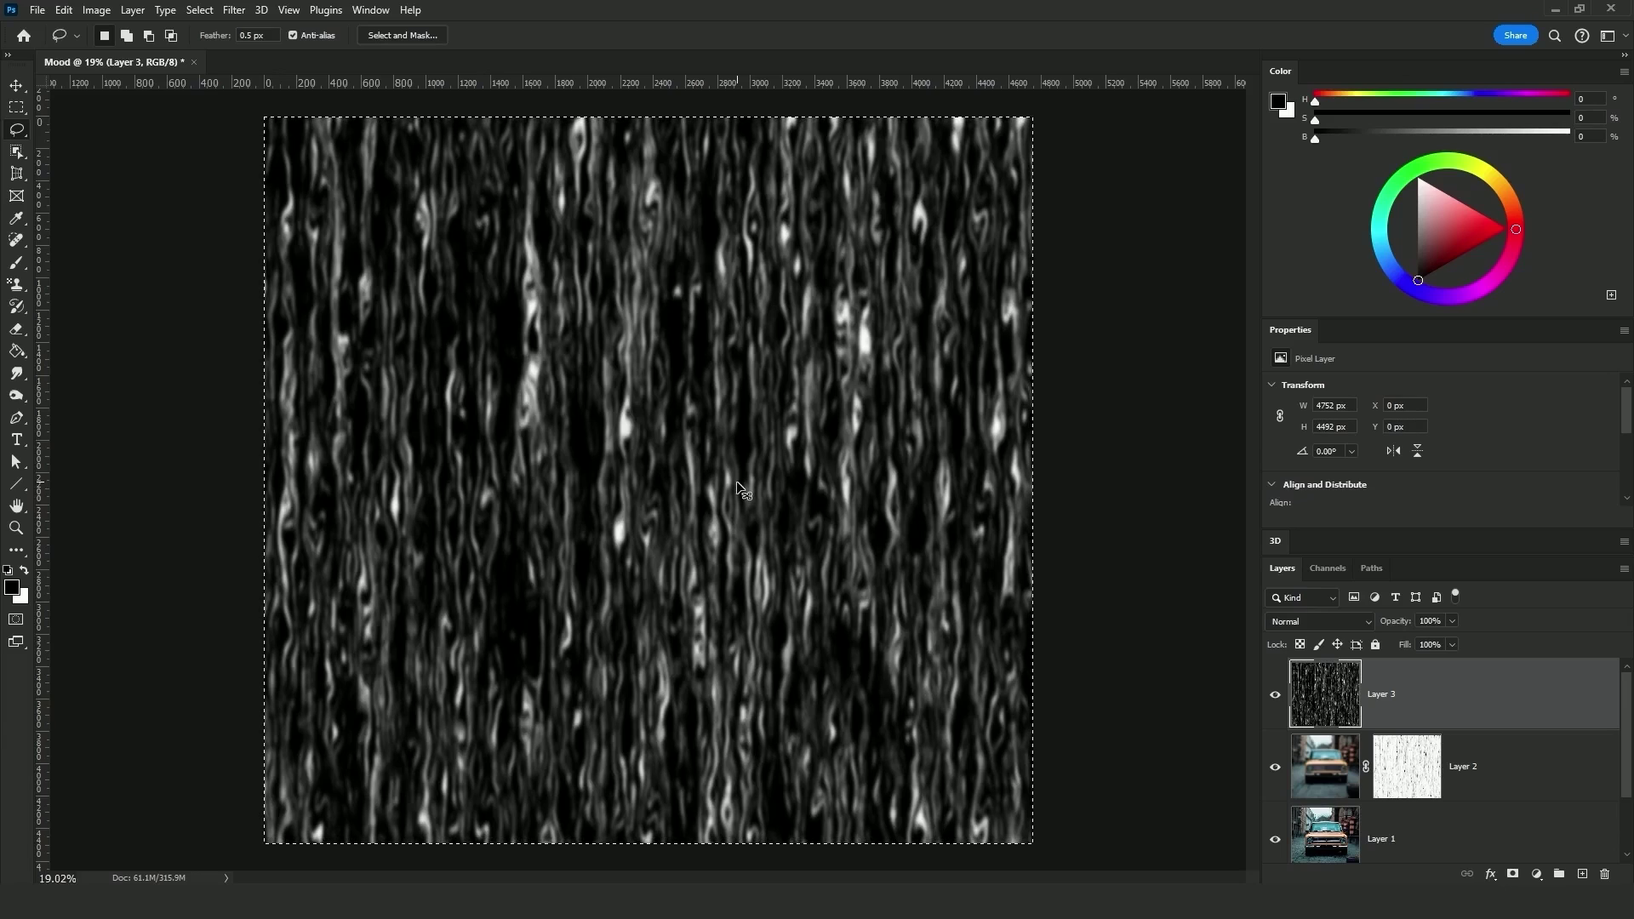
key(q)
key(ctrl+v)
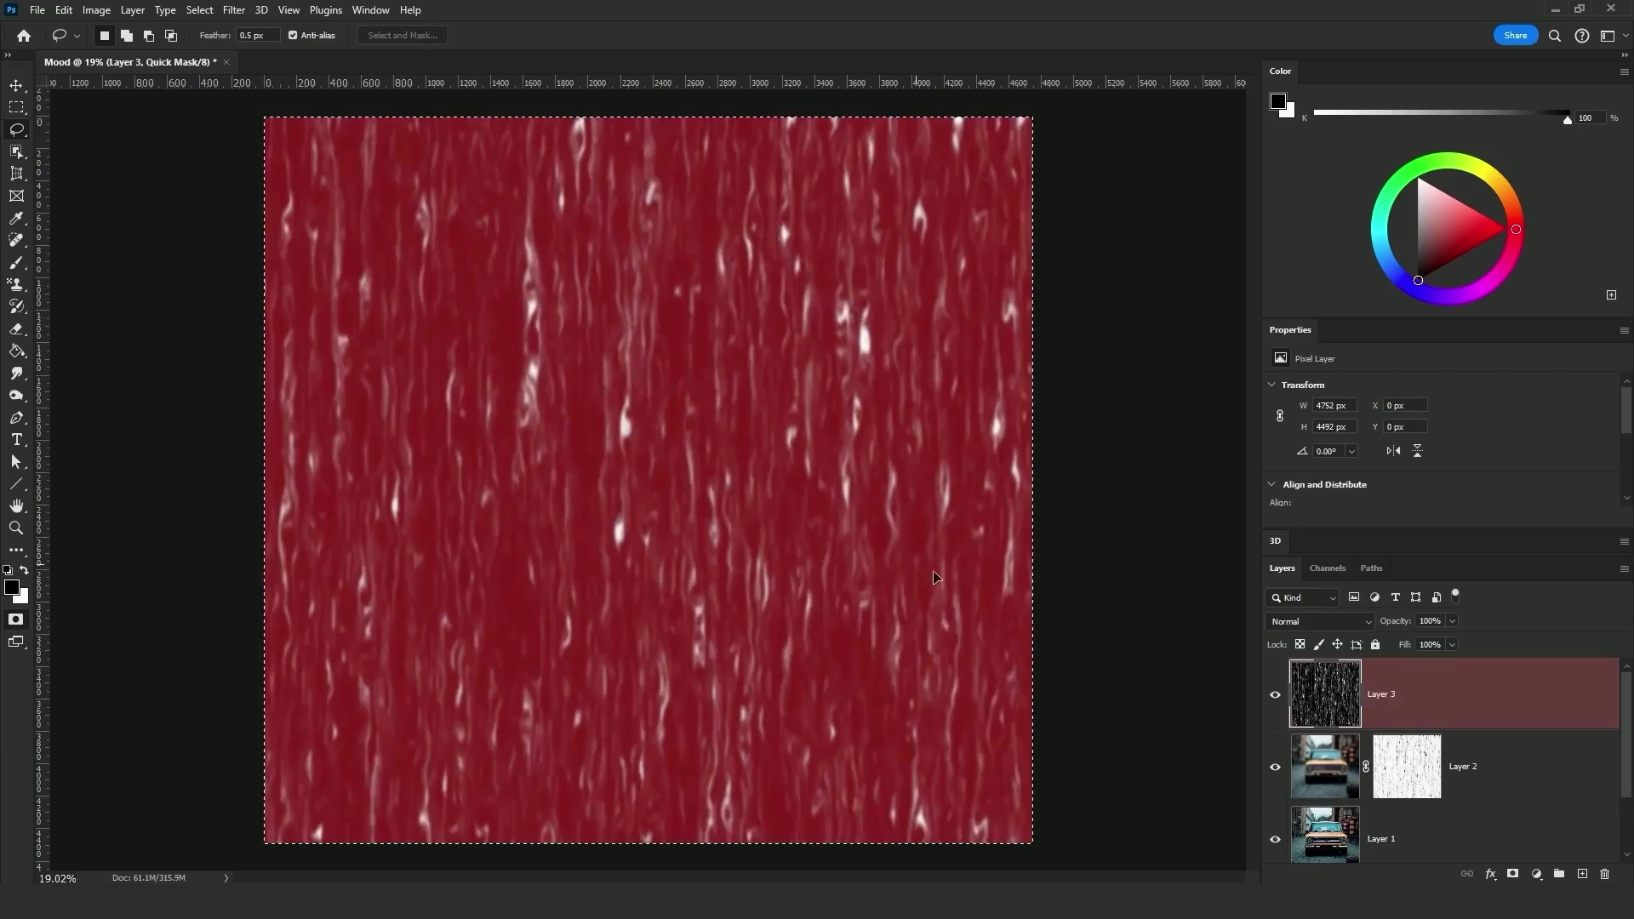
key(q)
click(1274, 694)
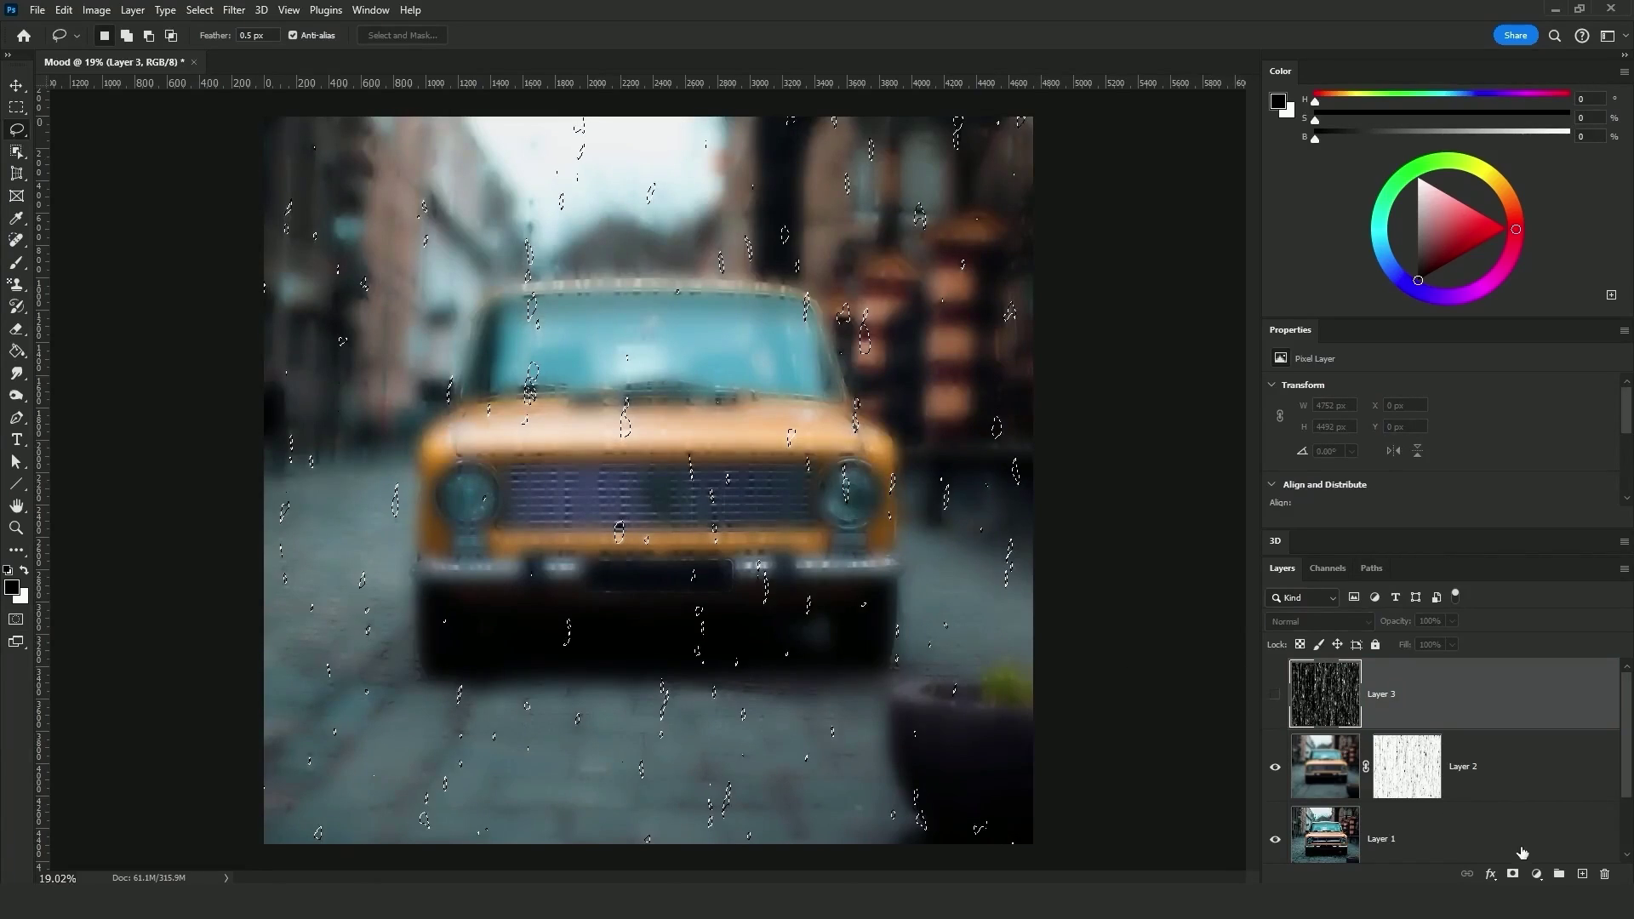
- Fill the selected streaks with 50% Gray on a new layer, deselect, and set that layer's blend mode to Soft Light
click(1582, 874)
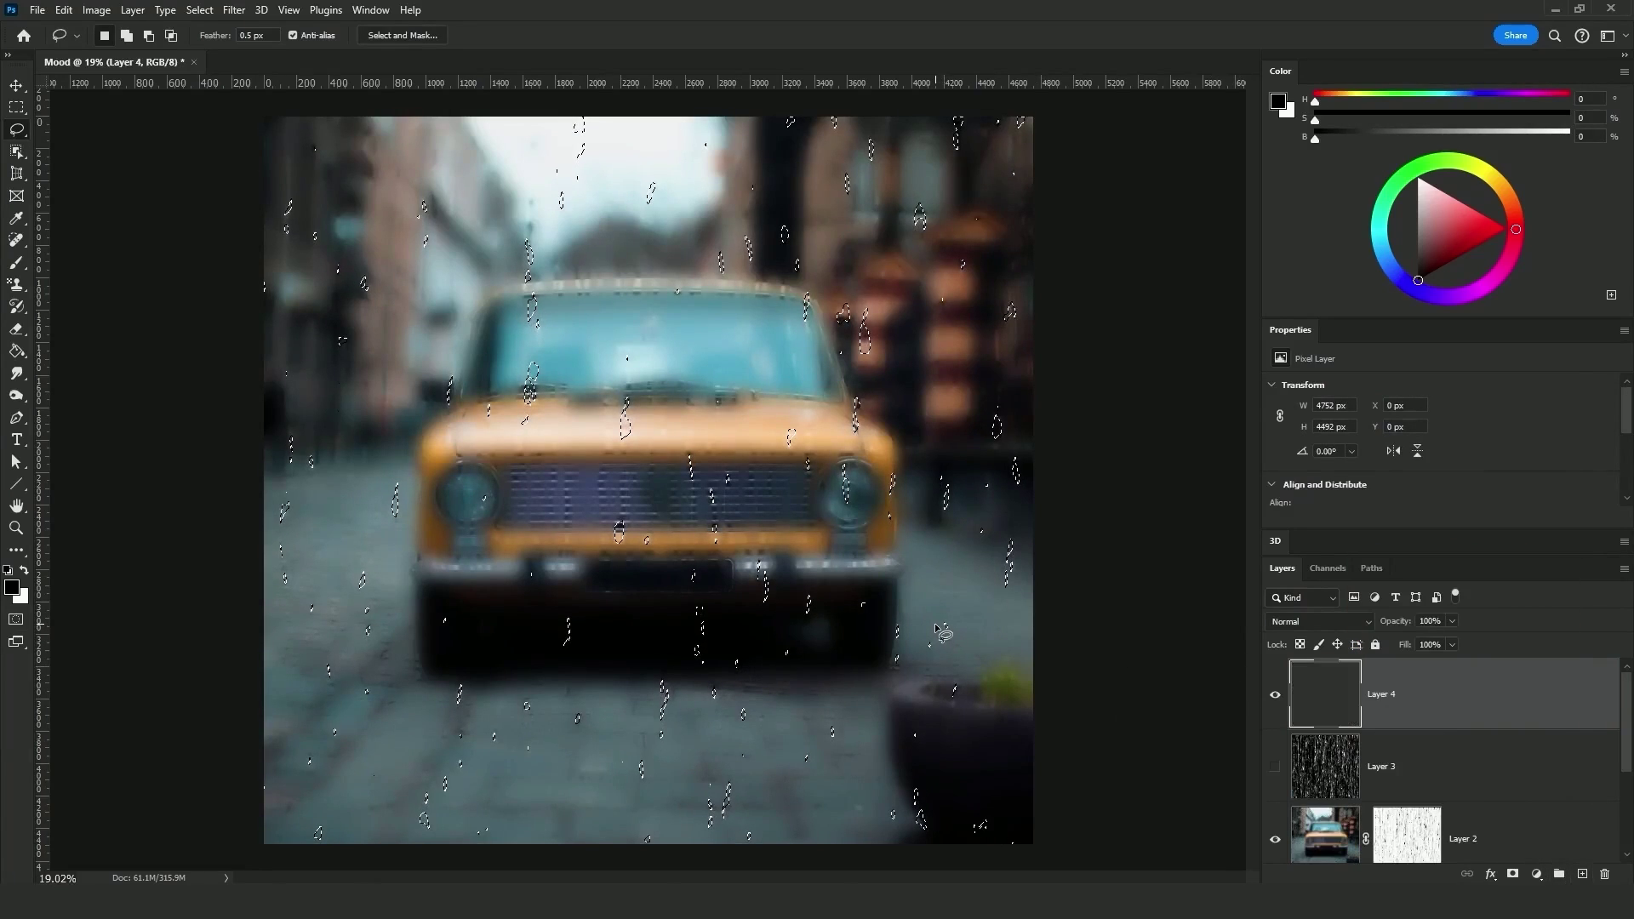
key(shift+F5)
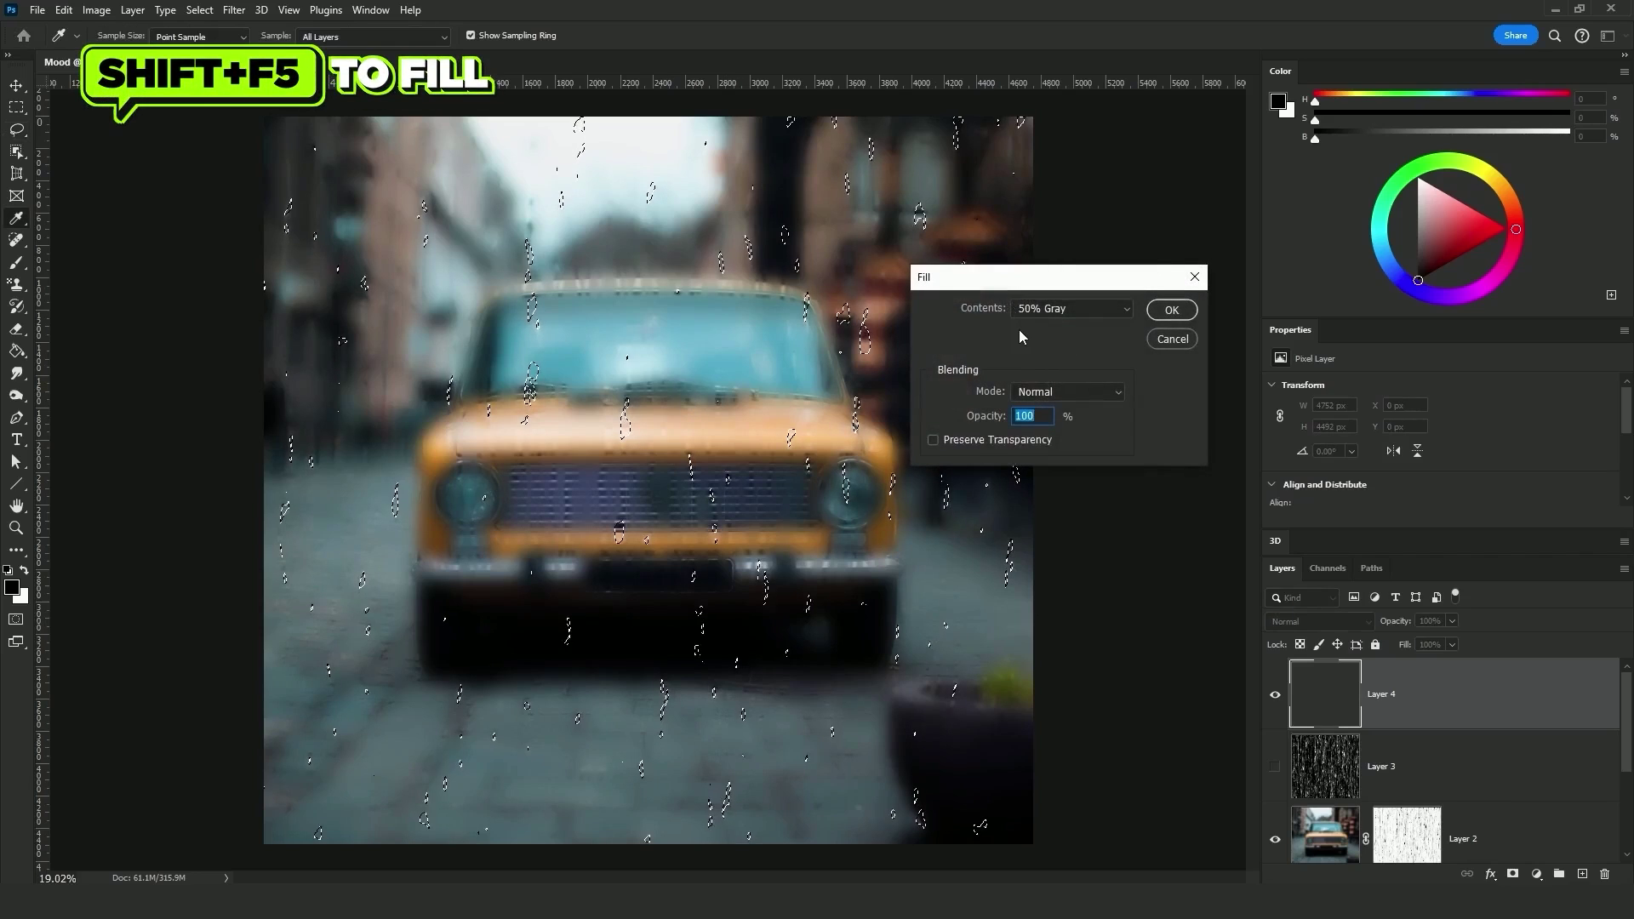
click(1171, 310)
key(ctrl+d)
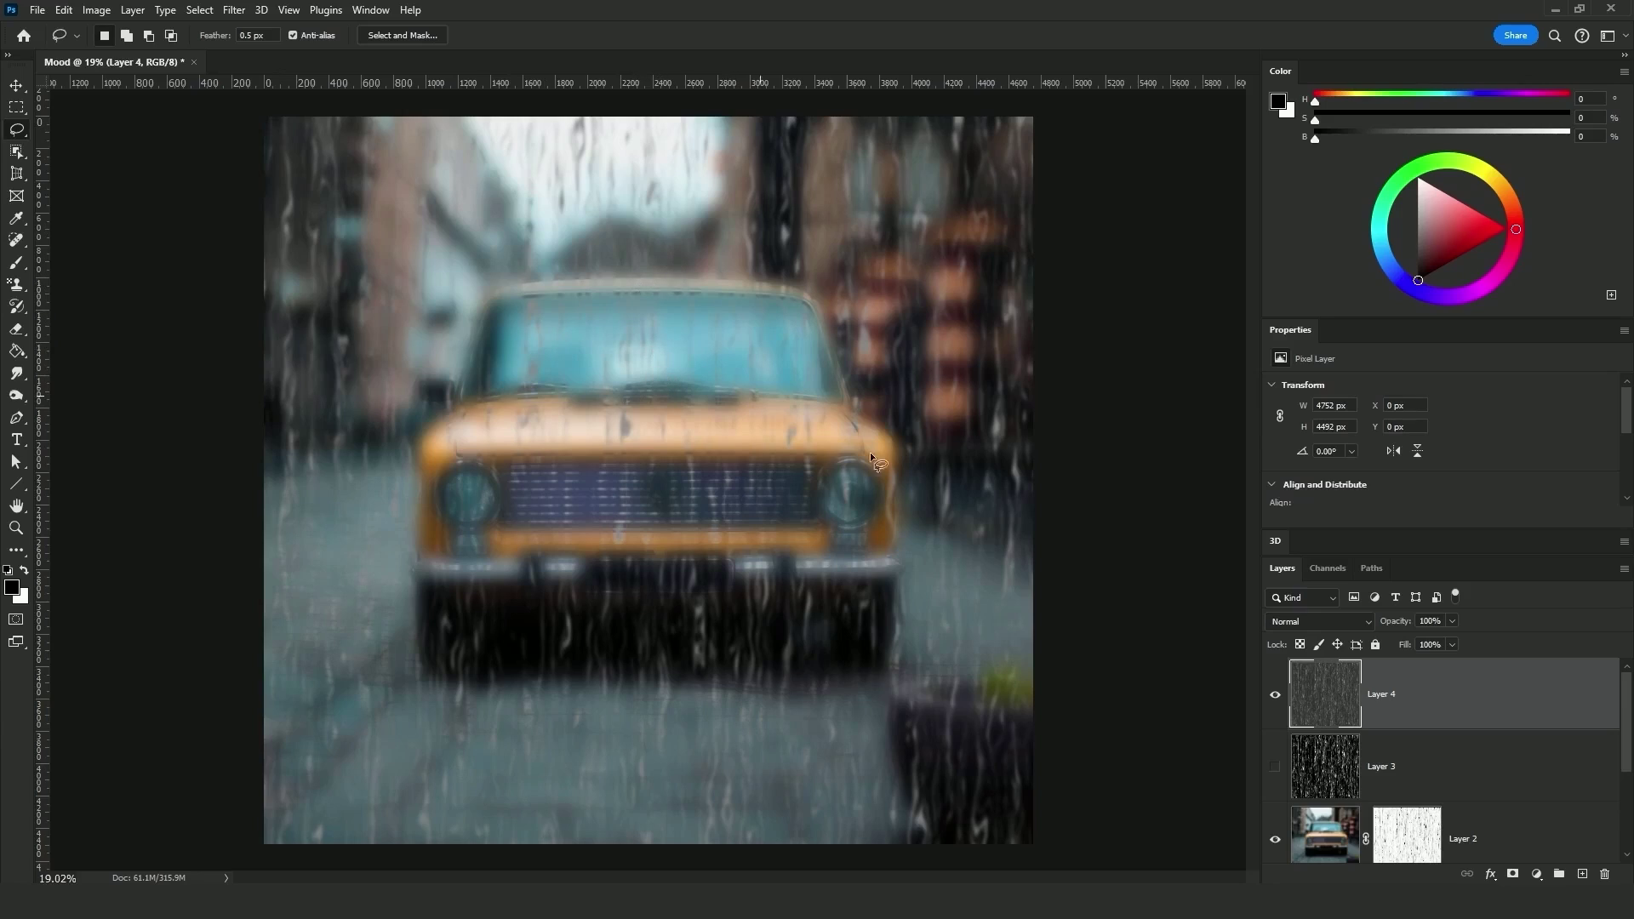
click(1317, 623)
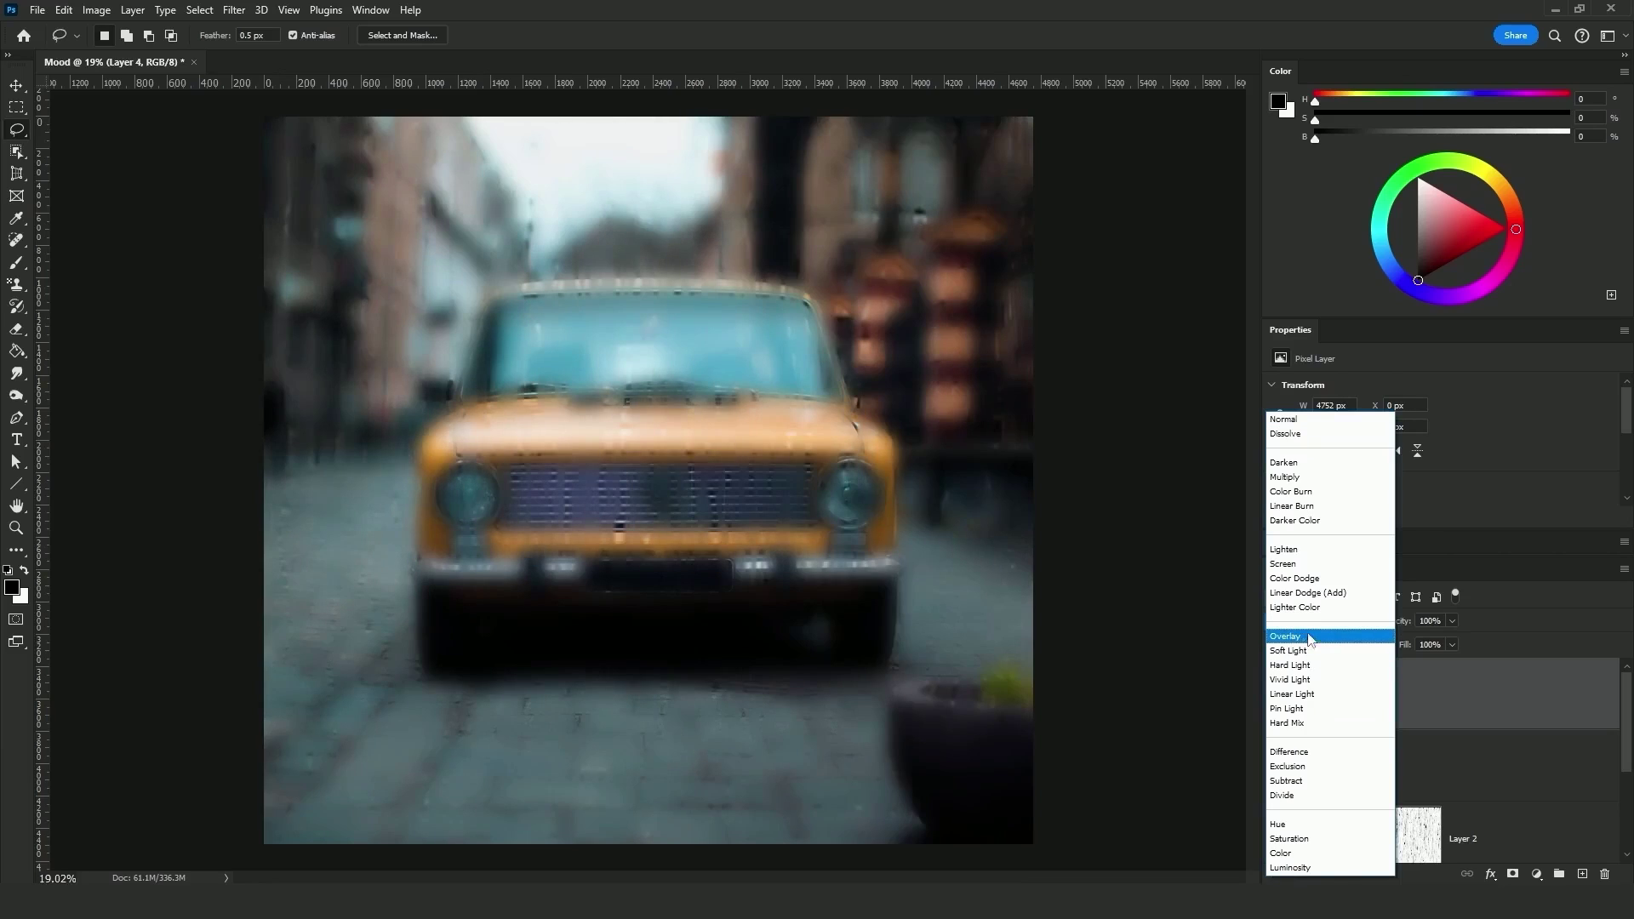
click(1312, 651)
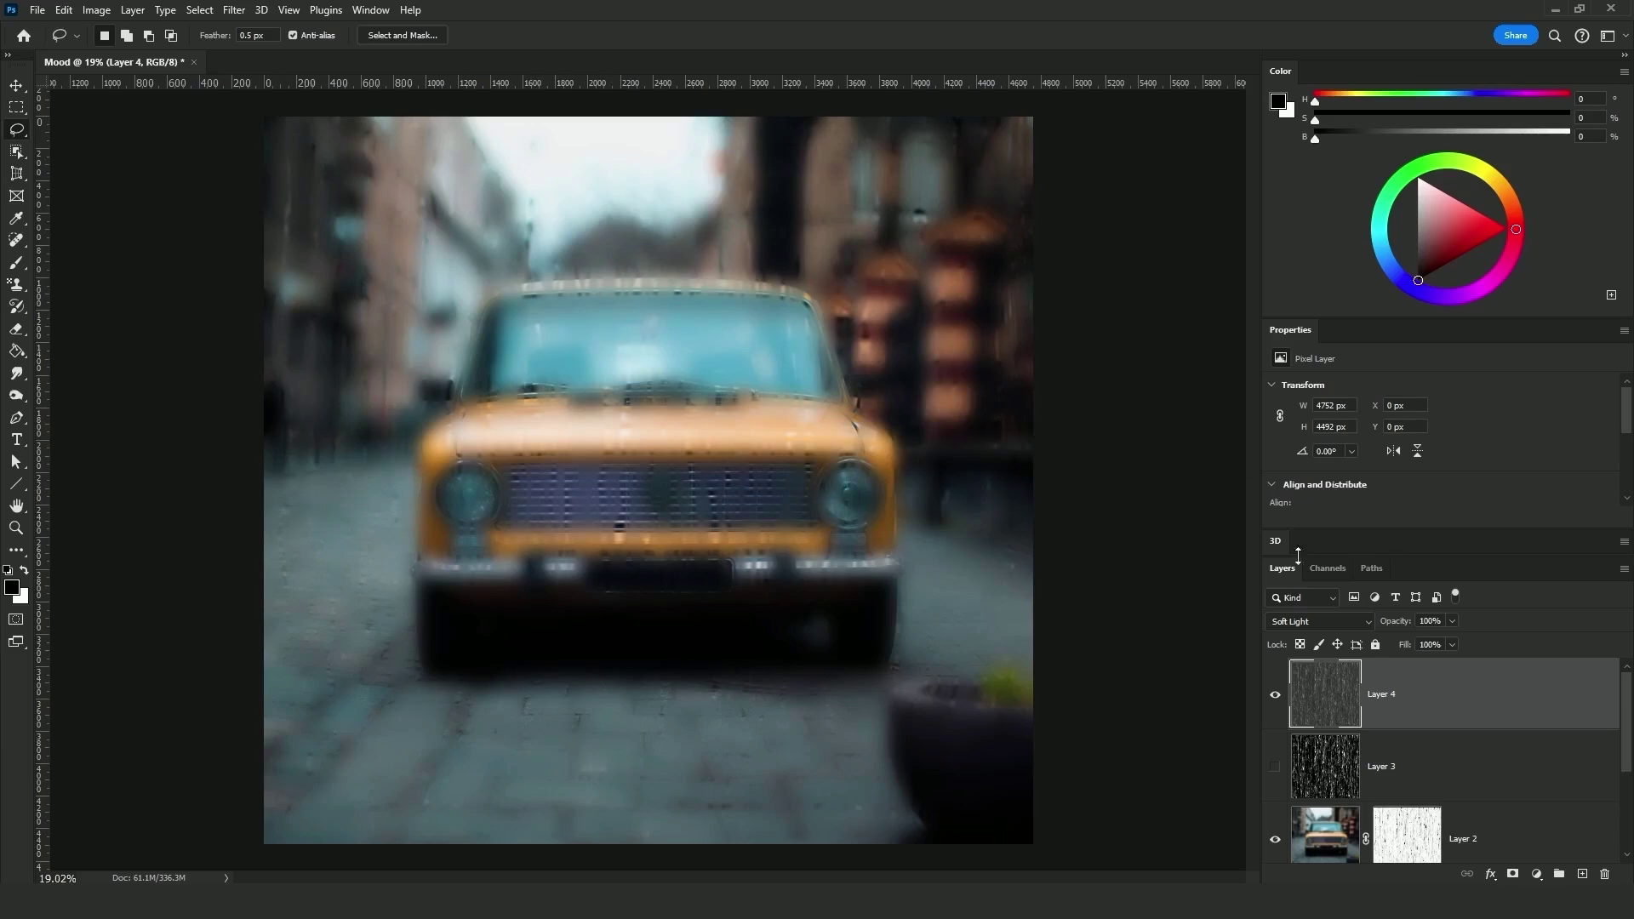
- Add a Smooth Inner Bevel to the gray streak layer with depth 1000%, size 2 px and soften 1 px, trying several gloss contours
double_click(1449, 697)
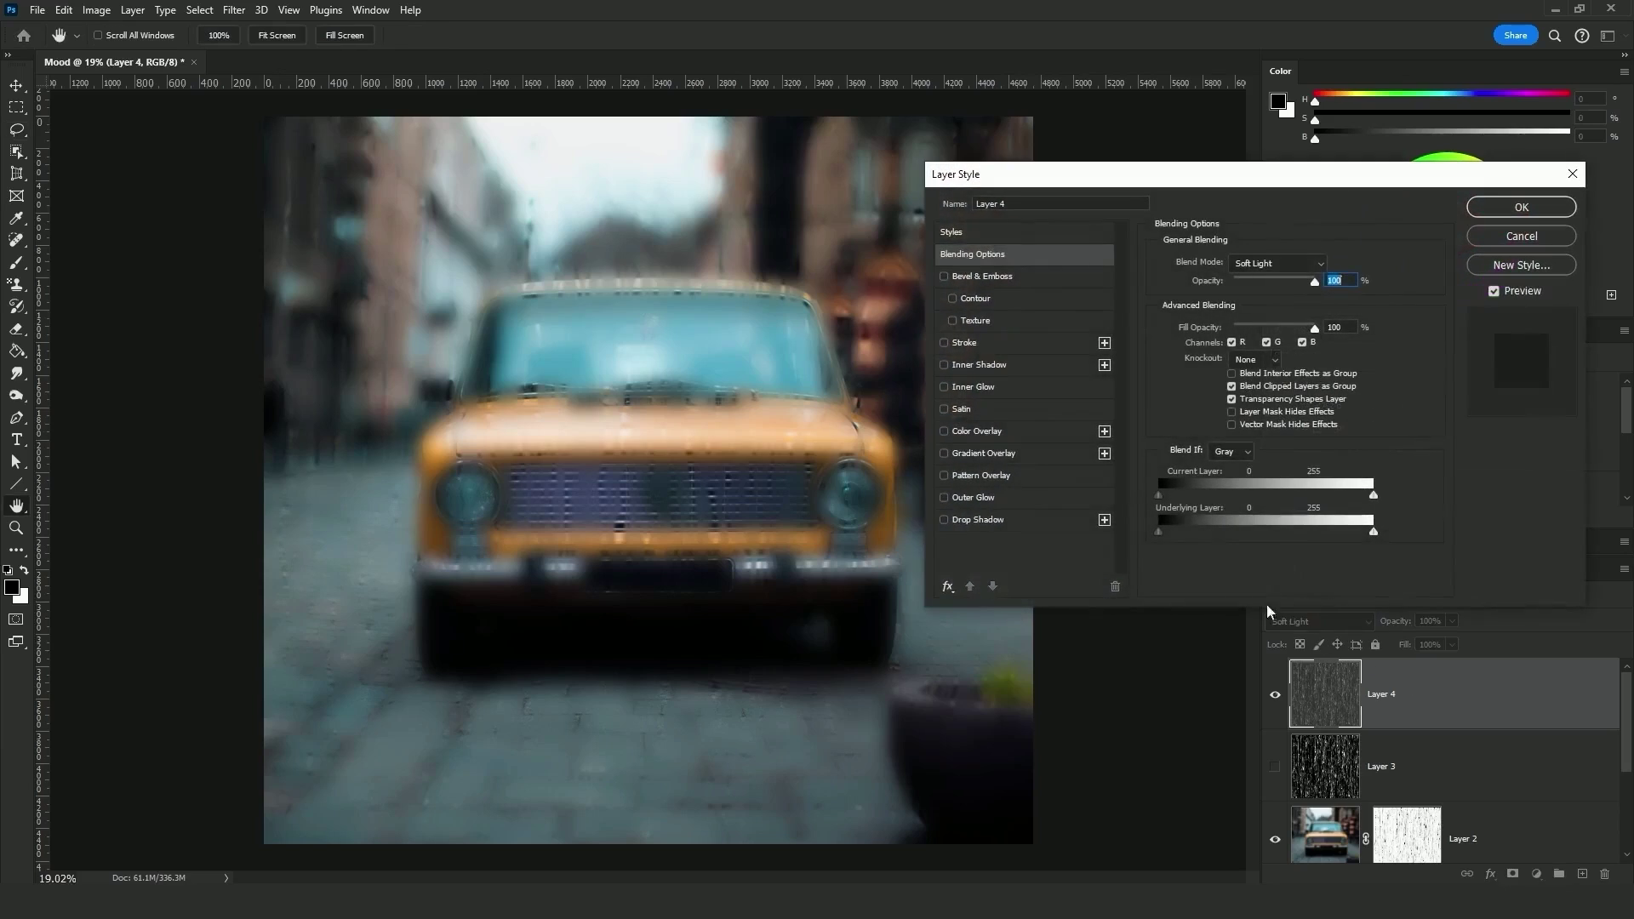
click(965, 283)
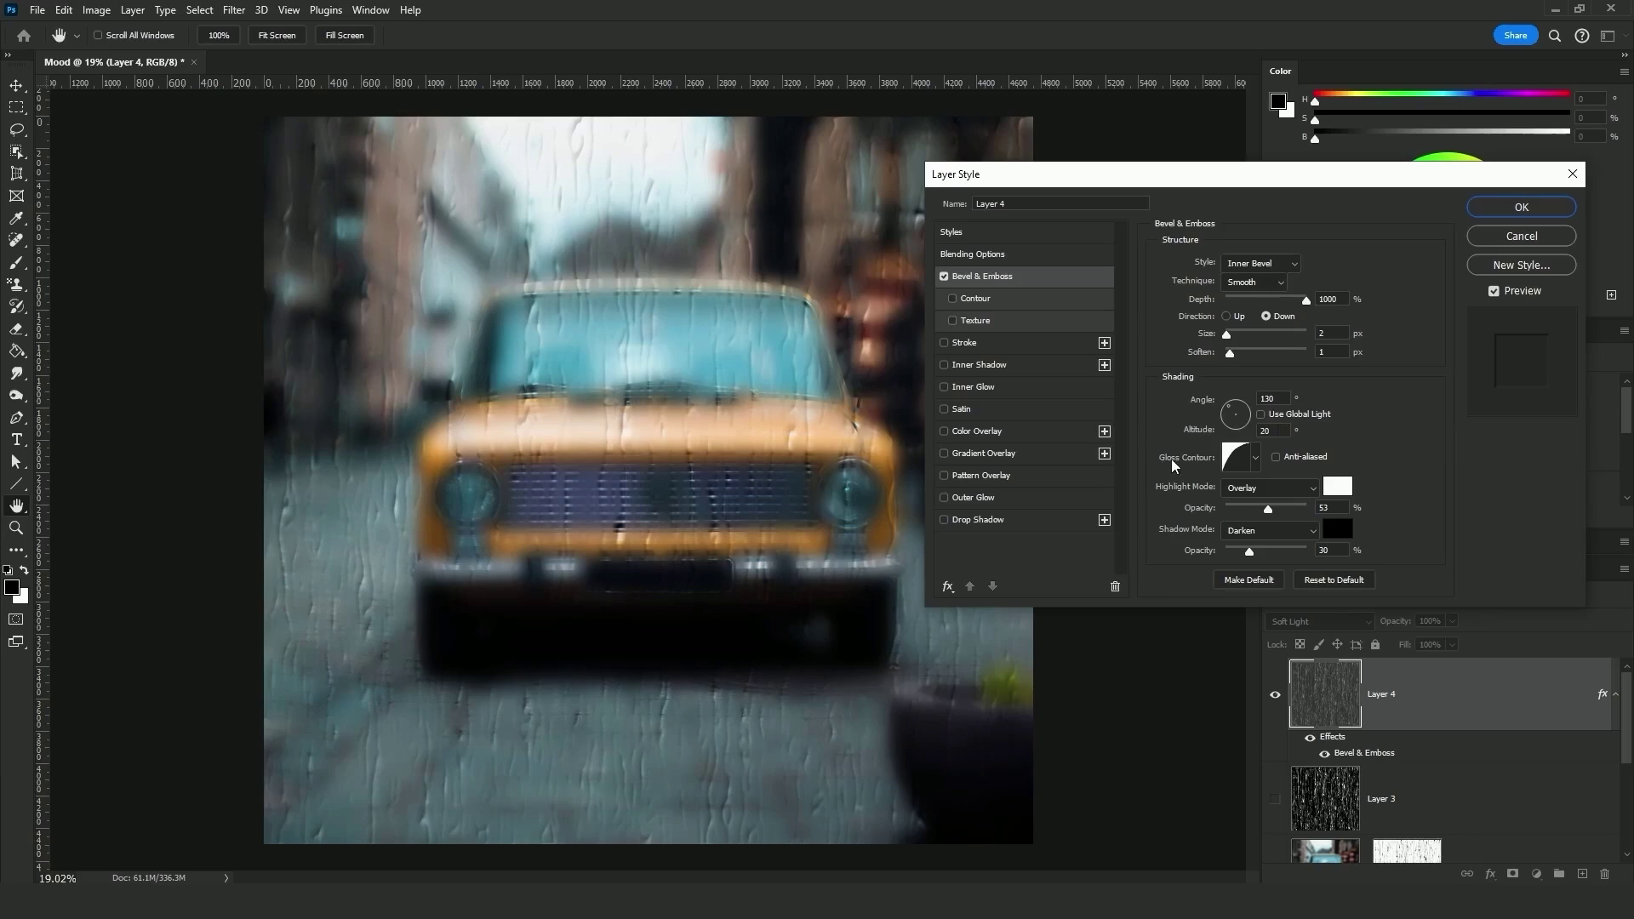
click(1255, 458)
click(1159, 528)
click(1181, 523)
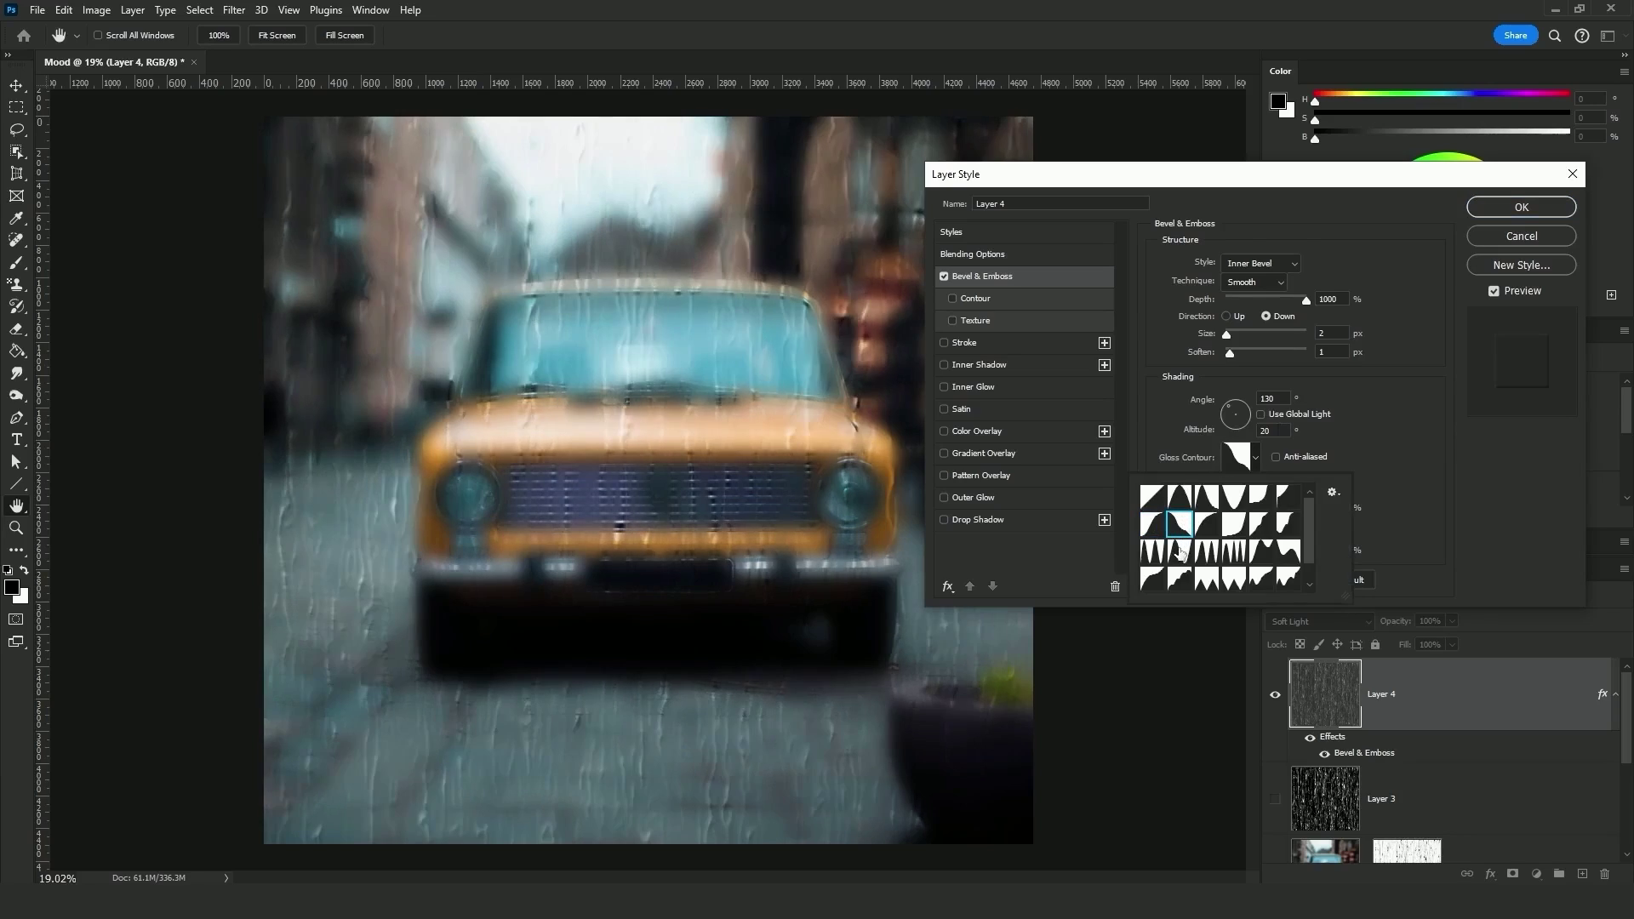
click(1152, 552)
click(1181, 553)
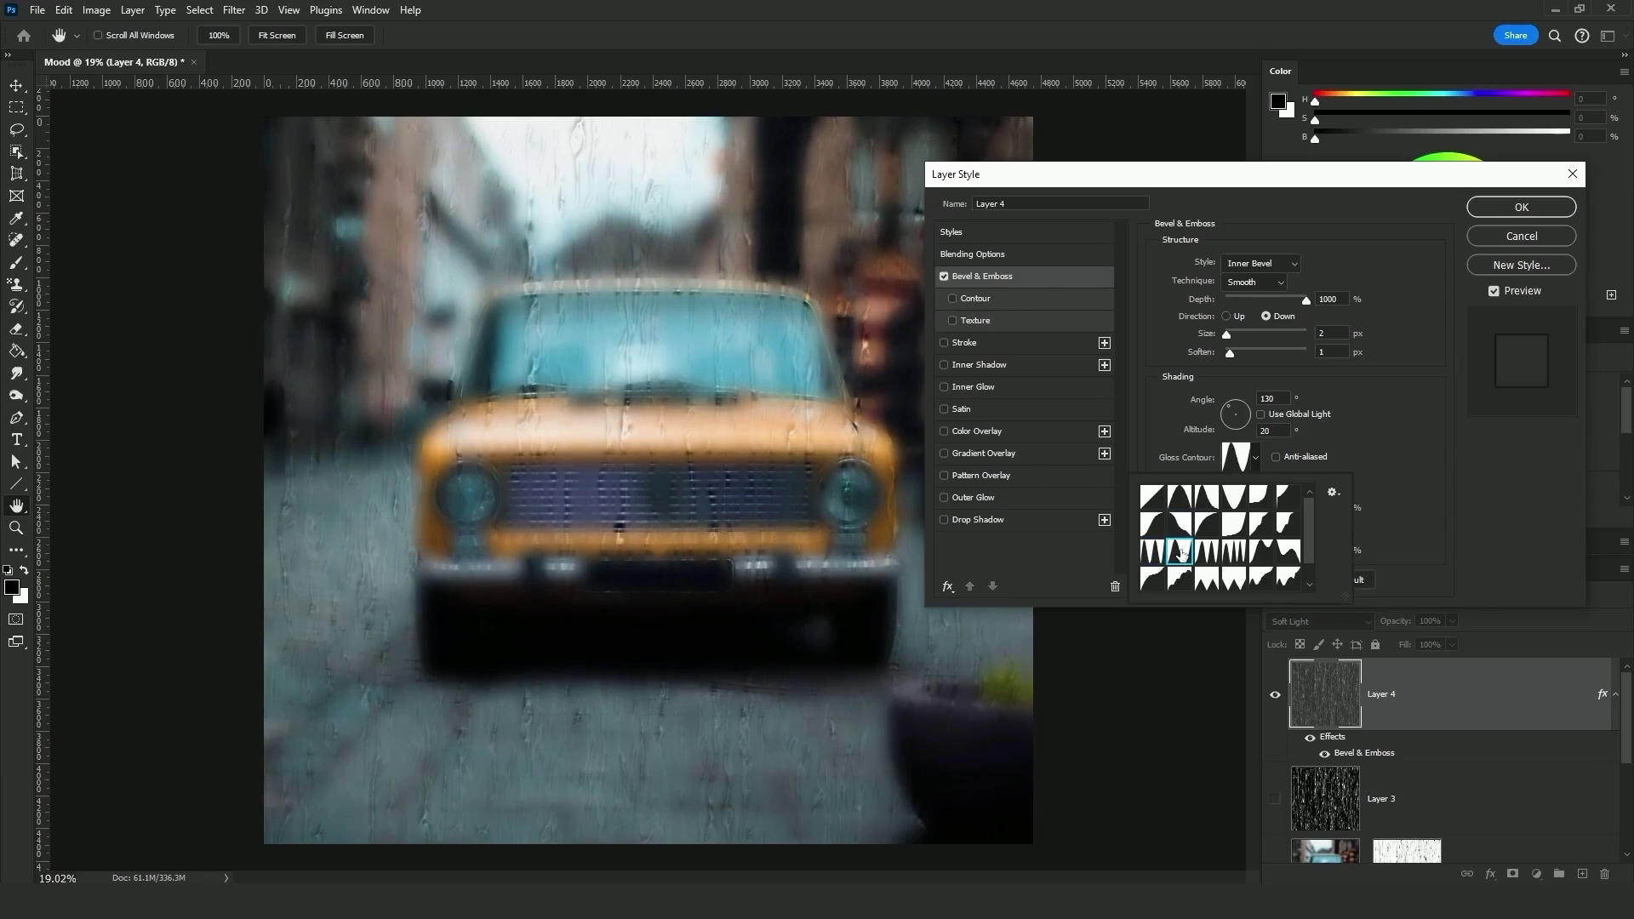
- Set the streak layer's bevel direction to Up with a 149° angle and 30° altitude, and choose the third gloss contour preset
click(1226, 315)
click(1228, 410)
click(1256, 460)
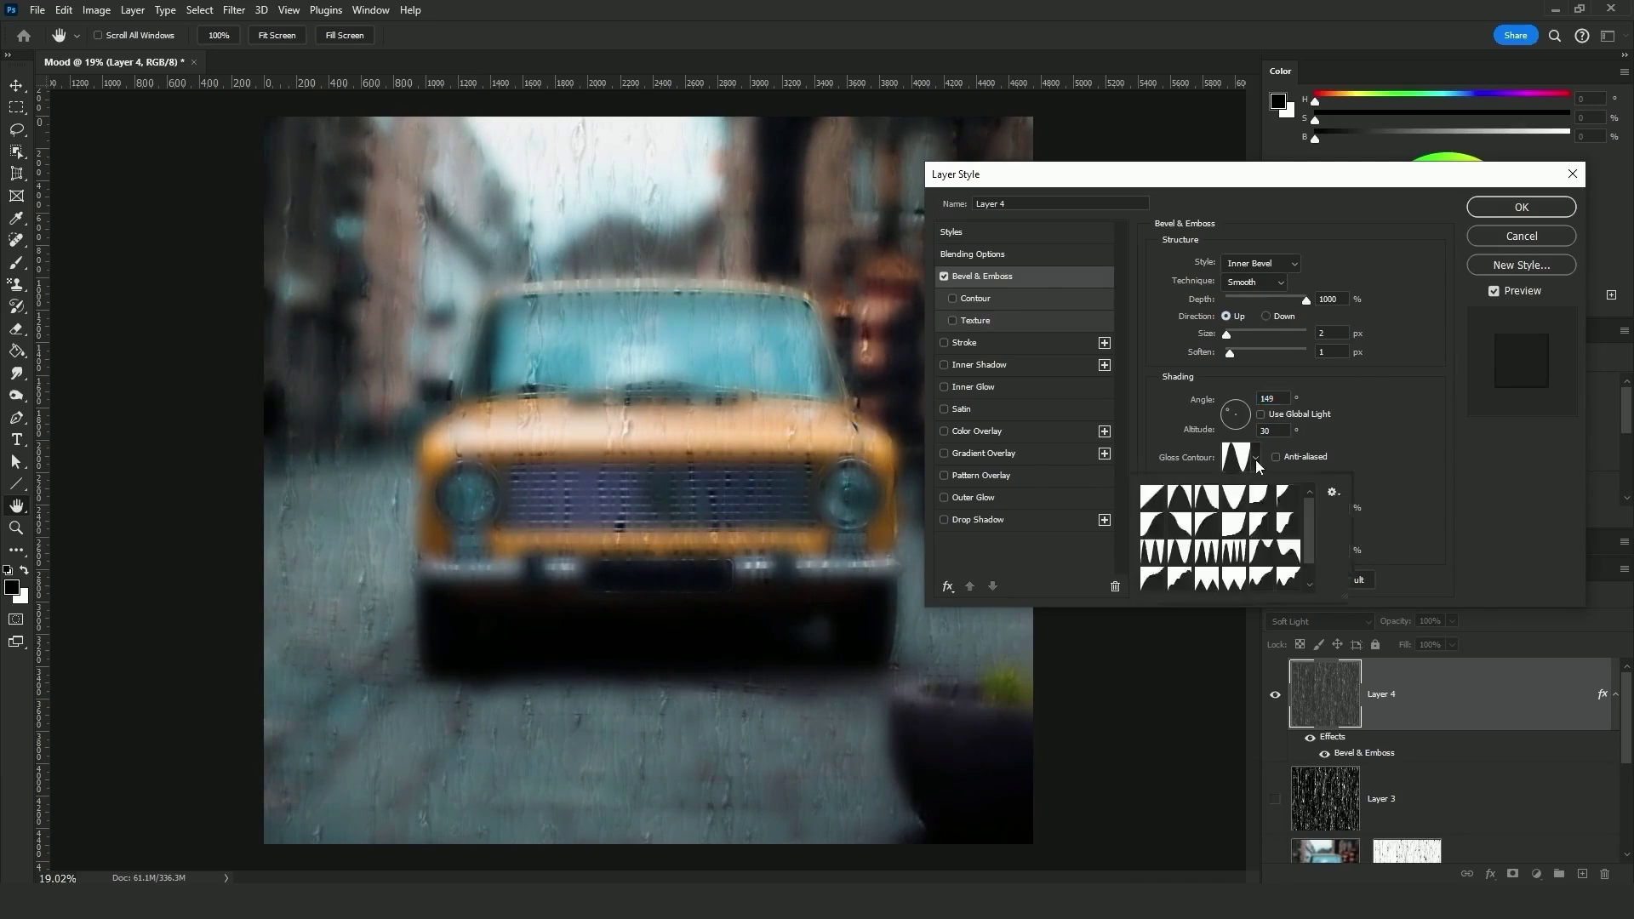
click(1256, 460)
click(1256, 460)
click(1179, 497)
click(1202, 499)
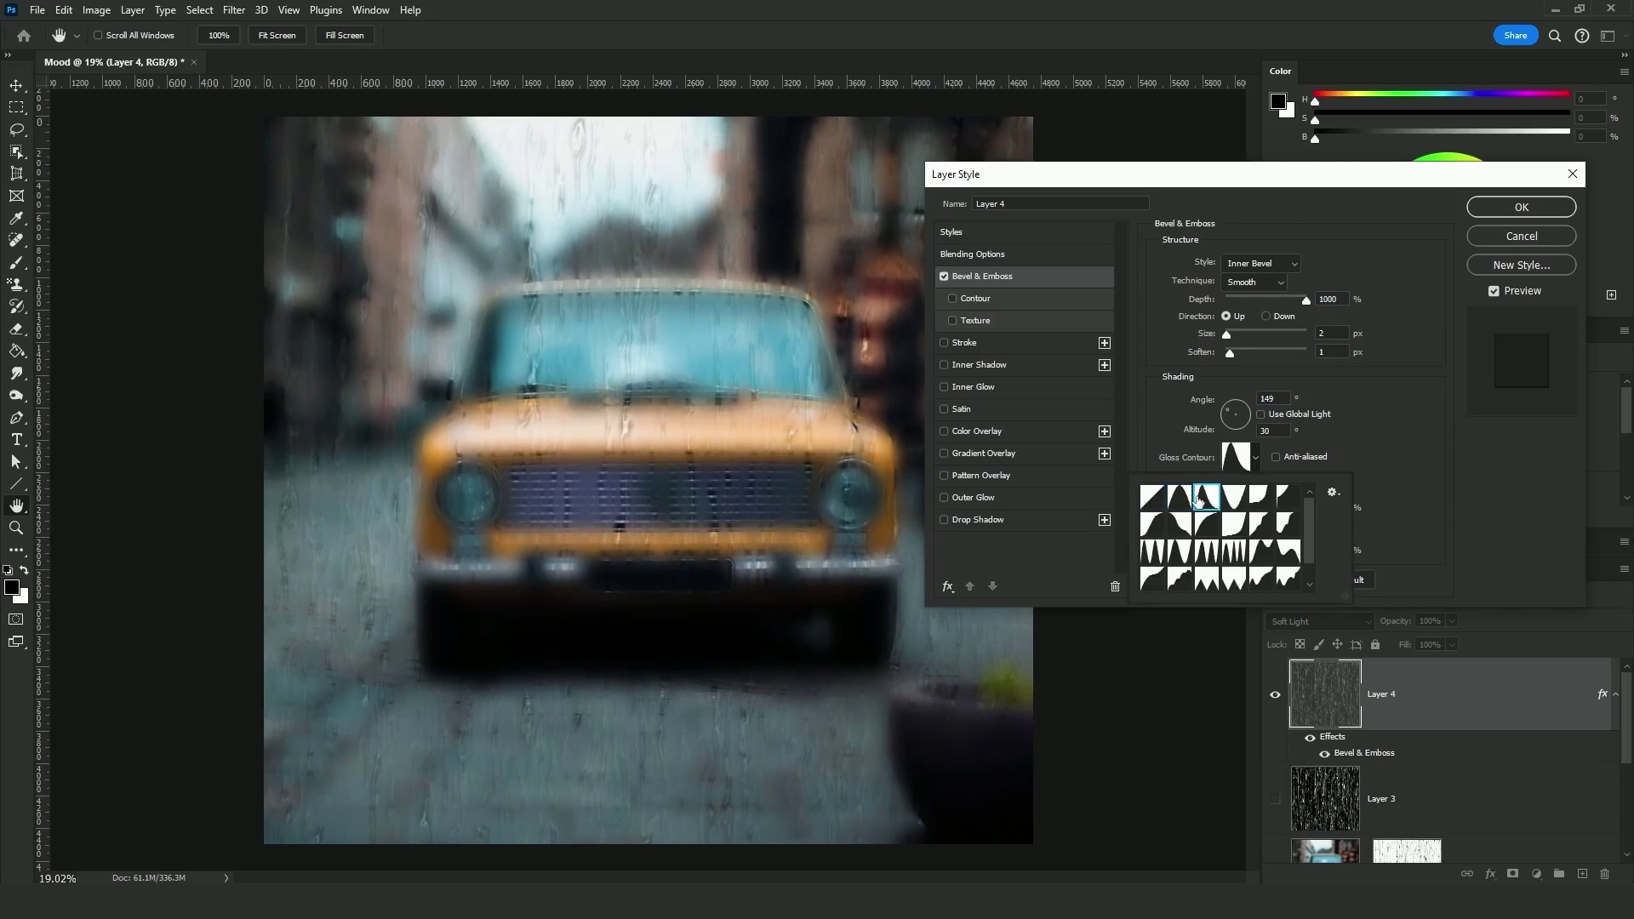
double_click(1200, 500)
click(1256, 460)
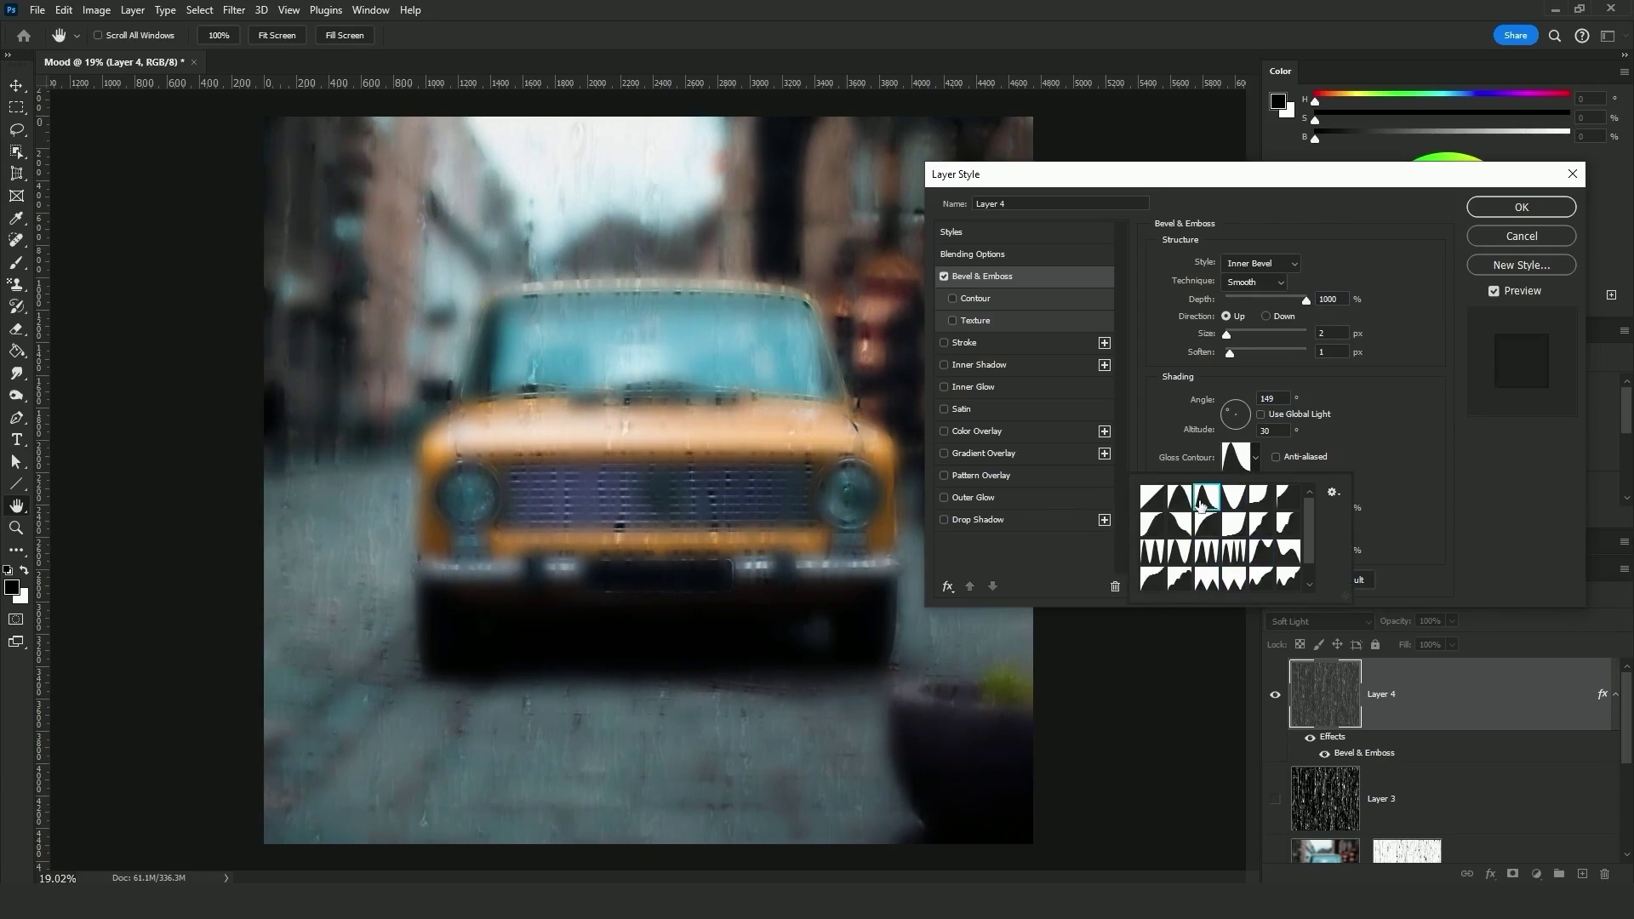
- Compare the Down and Up bevel directions, keep Up, and apply the style to the gray streak layer
drag(1149, 173, 939, 215)
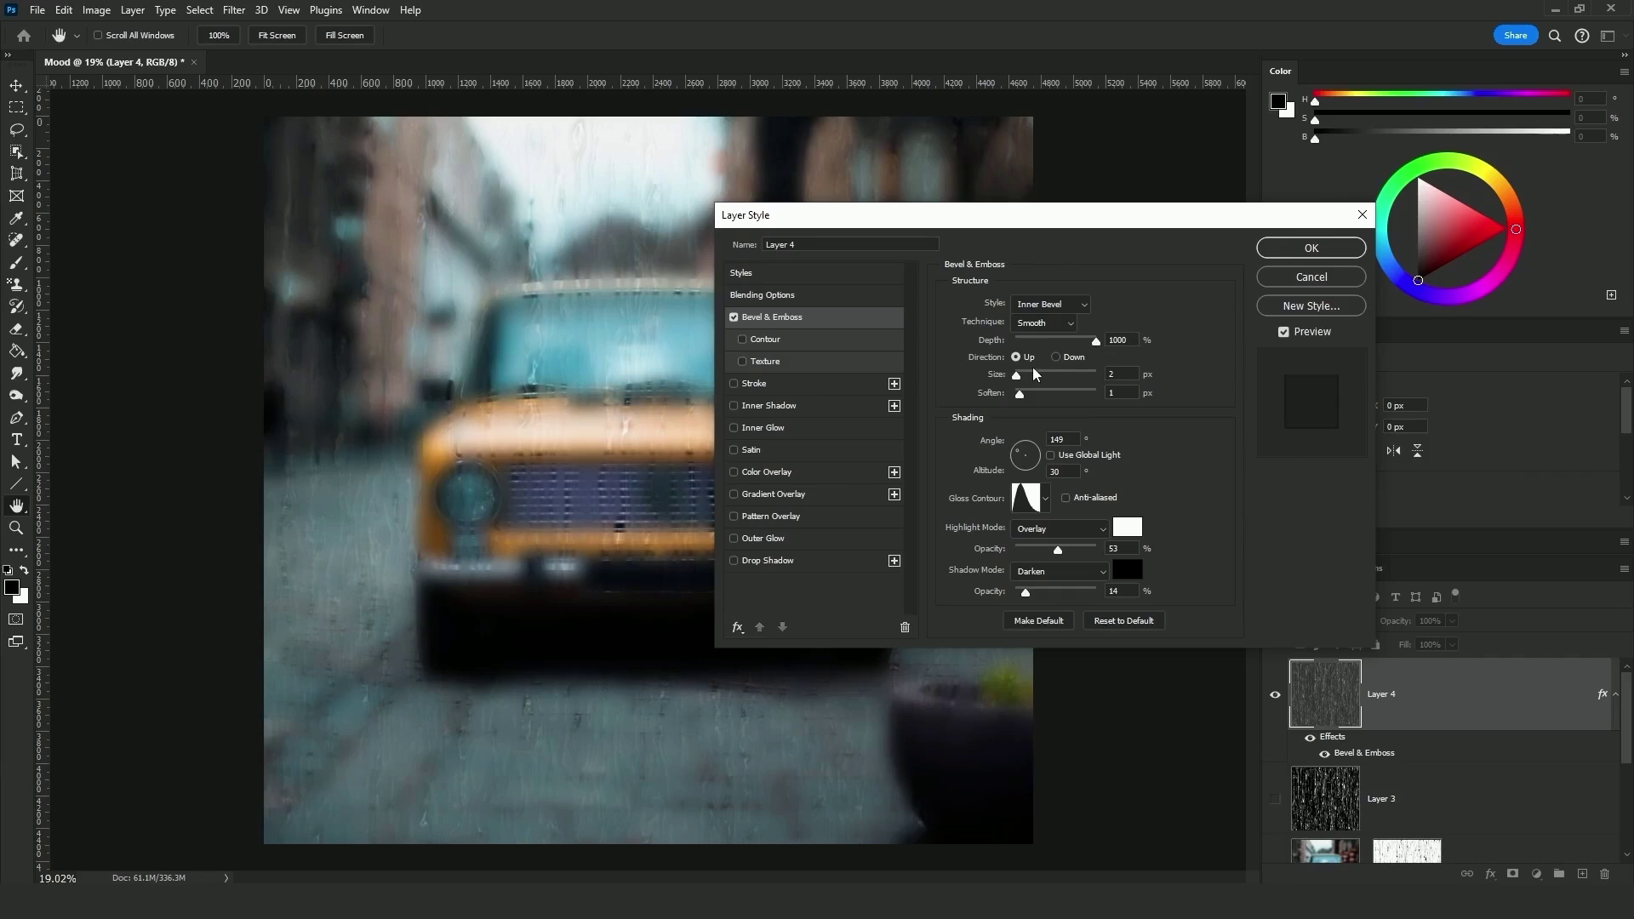
click(1056, 357)
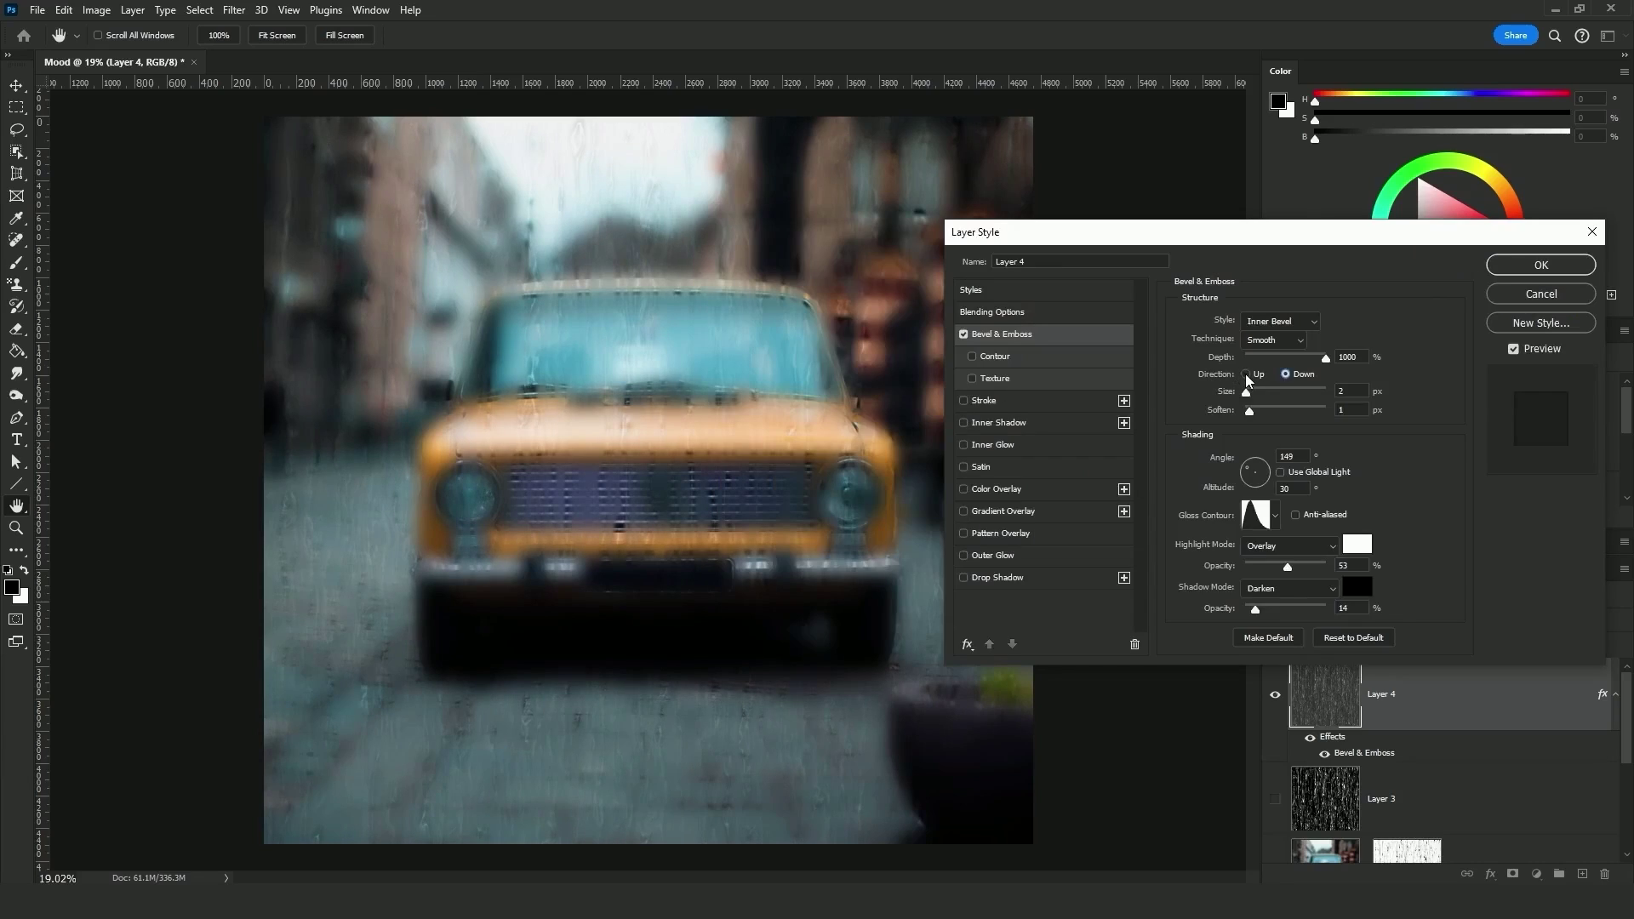
click(1245, 375)
click(1540, 264)
key(l)
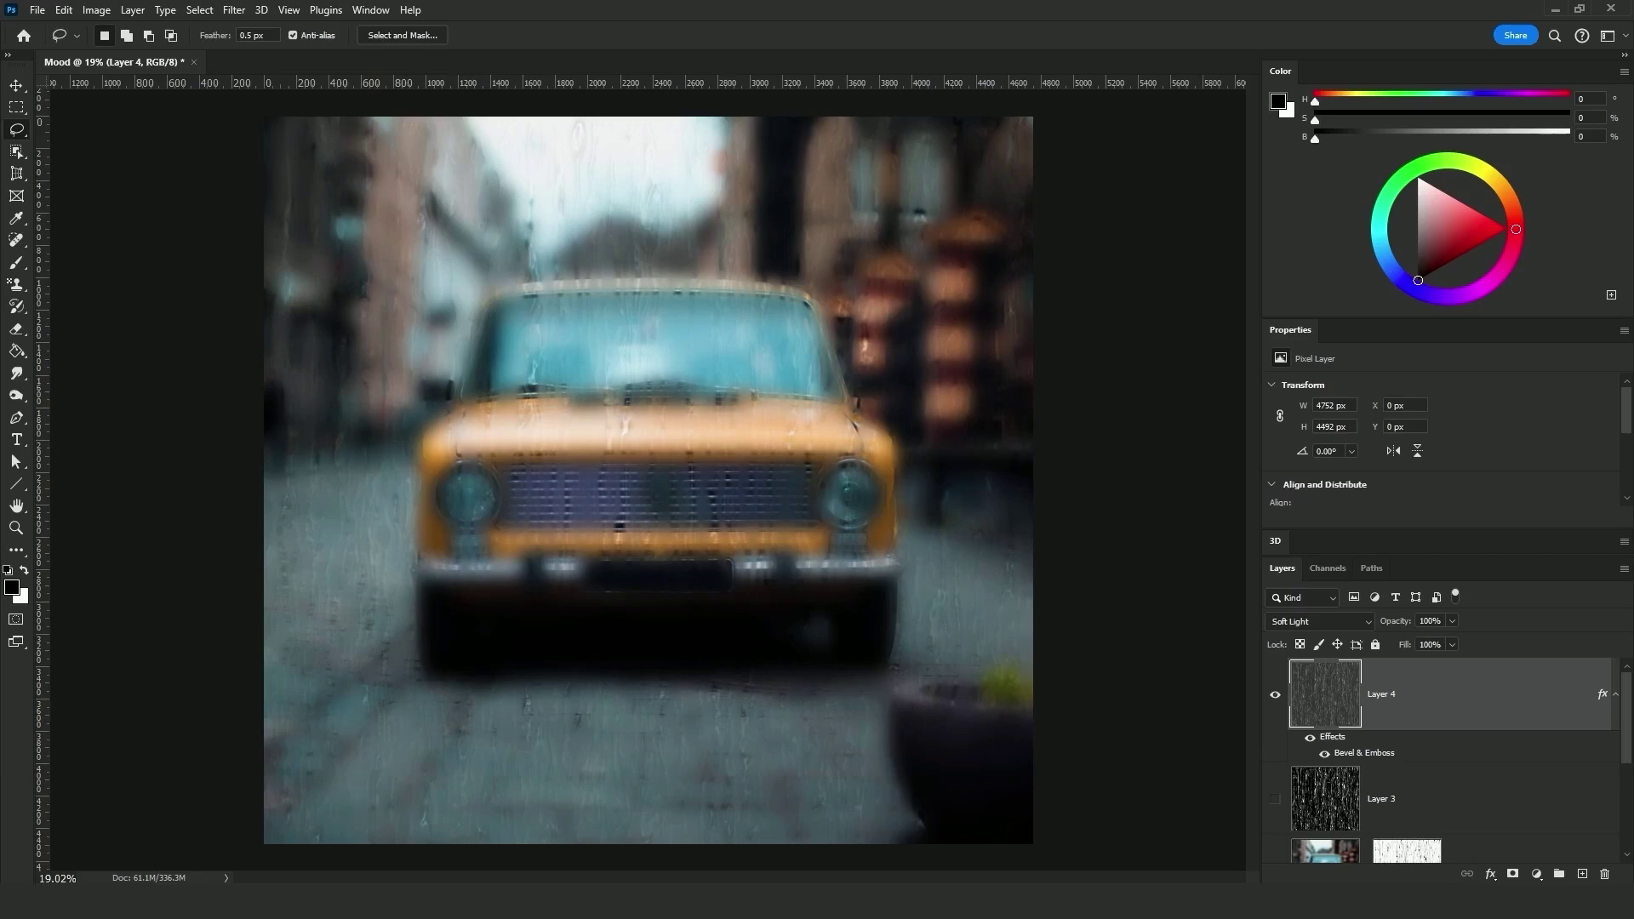
- Add a new layer above the streak layer and fill it with black
click(1582, 874)
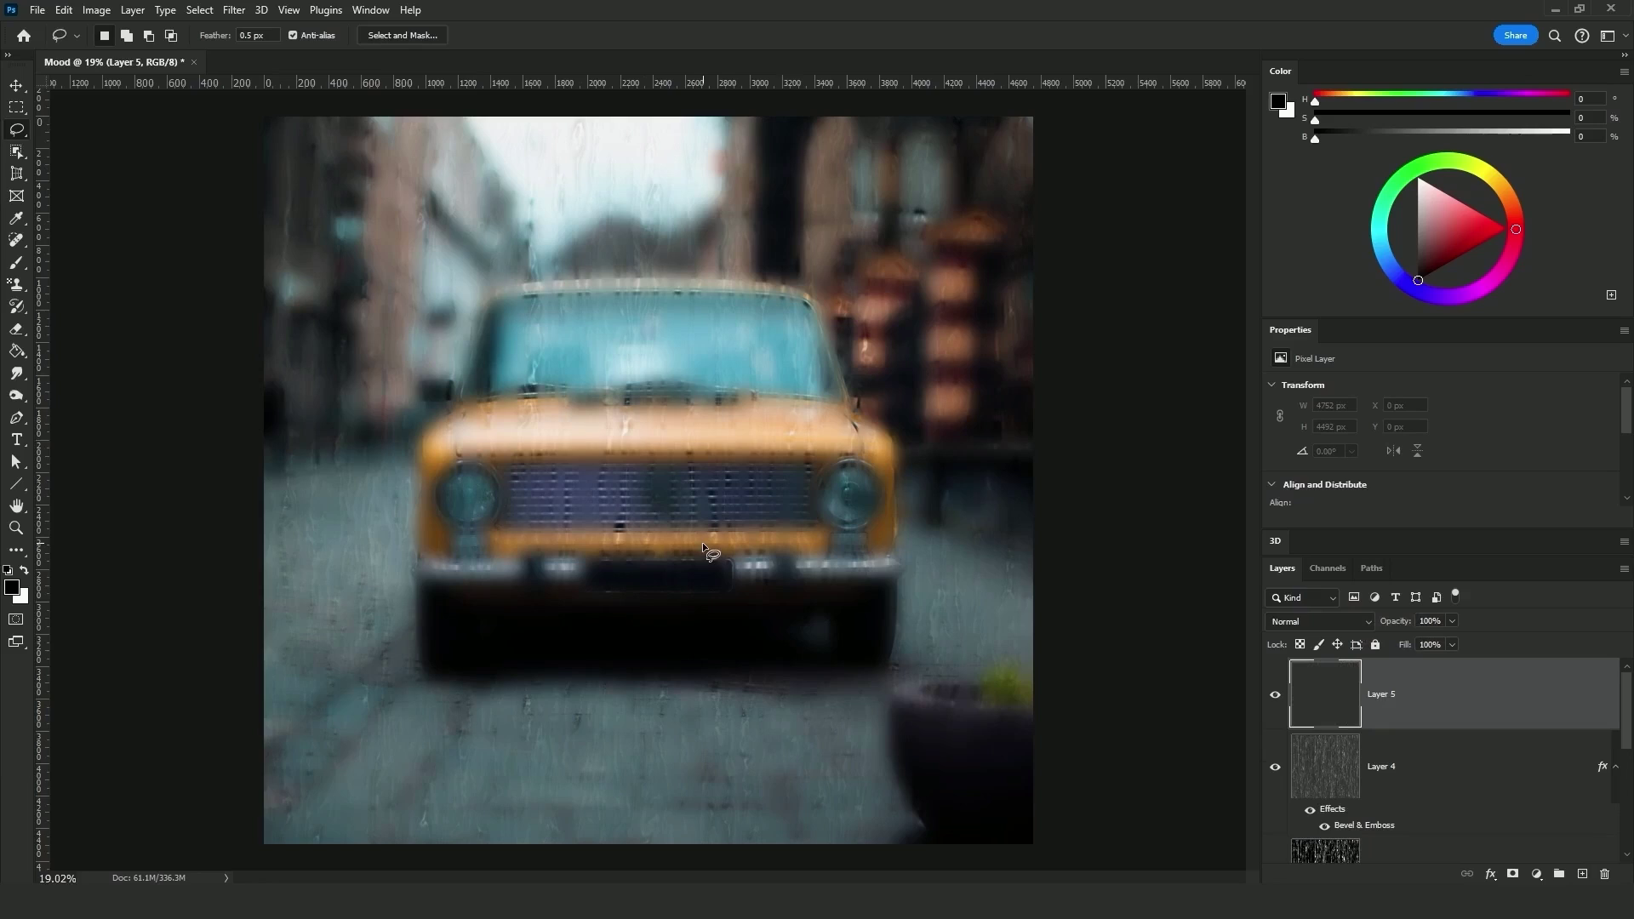
key(shift+F5)
click(1103, 310)
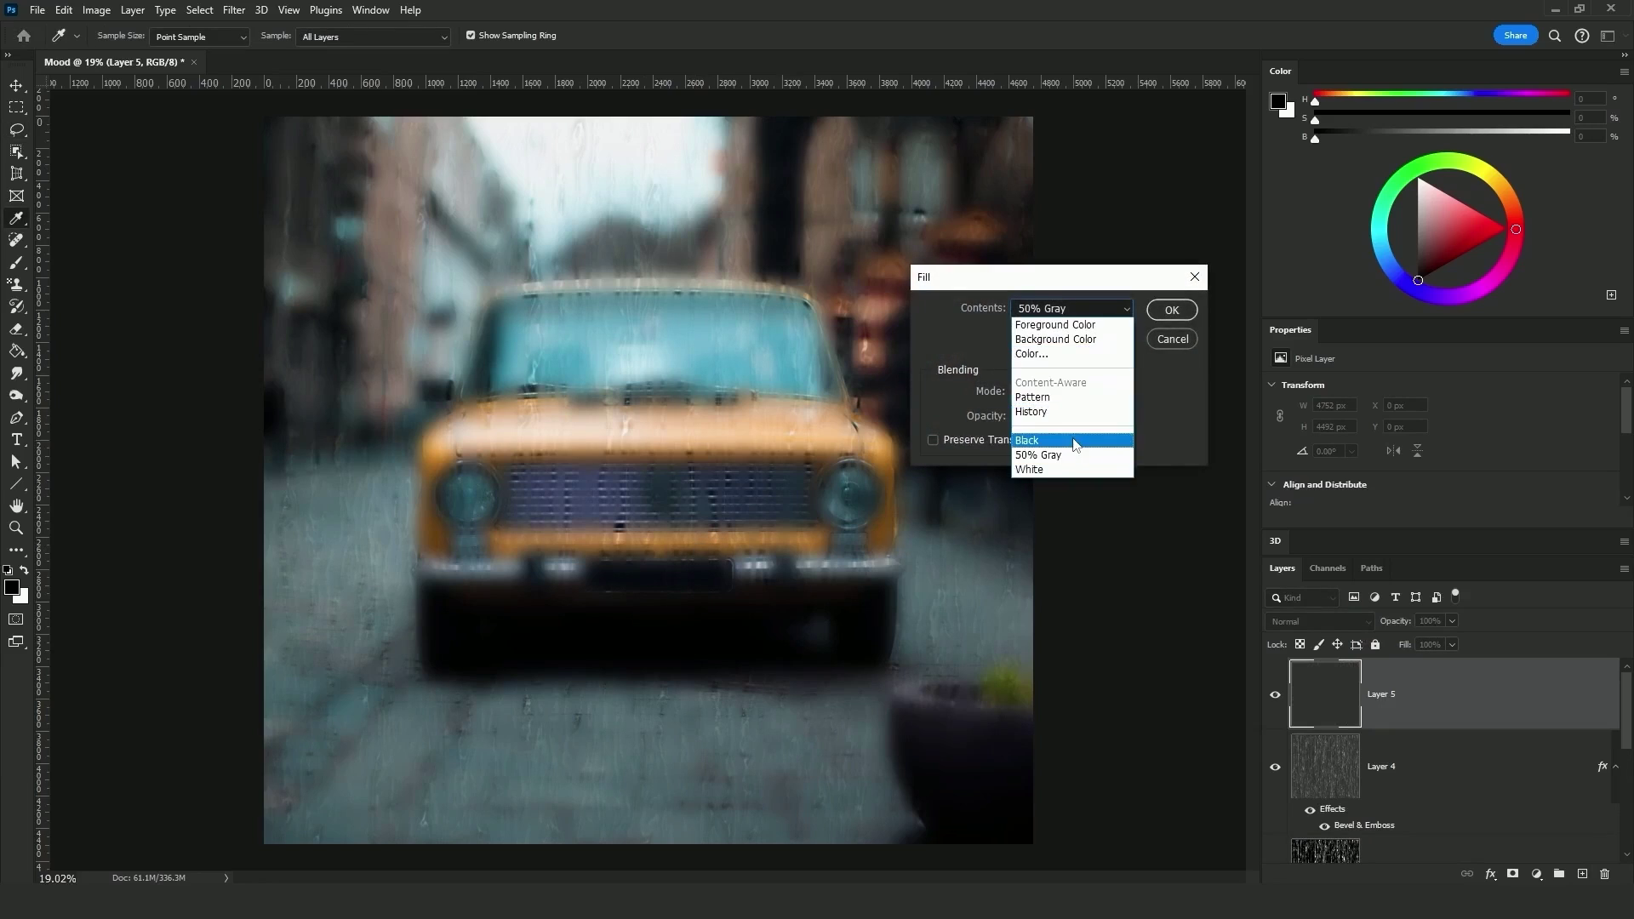
click(1075, 441)
click(1159, 311)
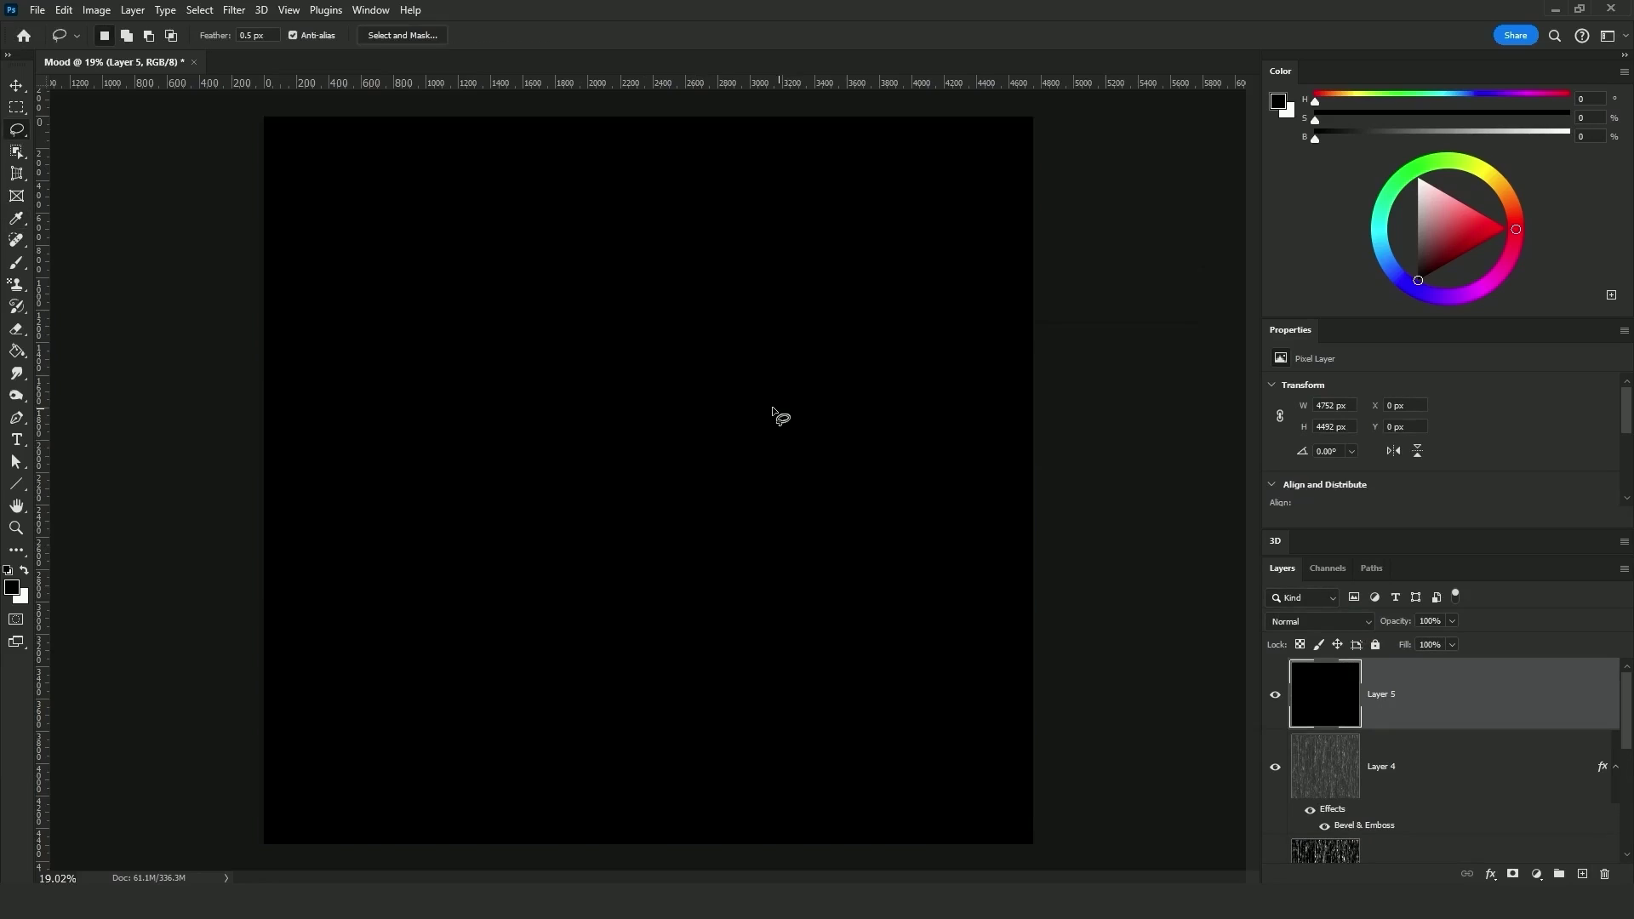
- Apply the Mezzotint filter to the black layer using the Medium Dots type
click(236, 10)
mouse_move(355, 294)
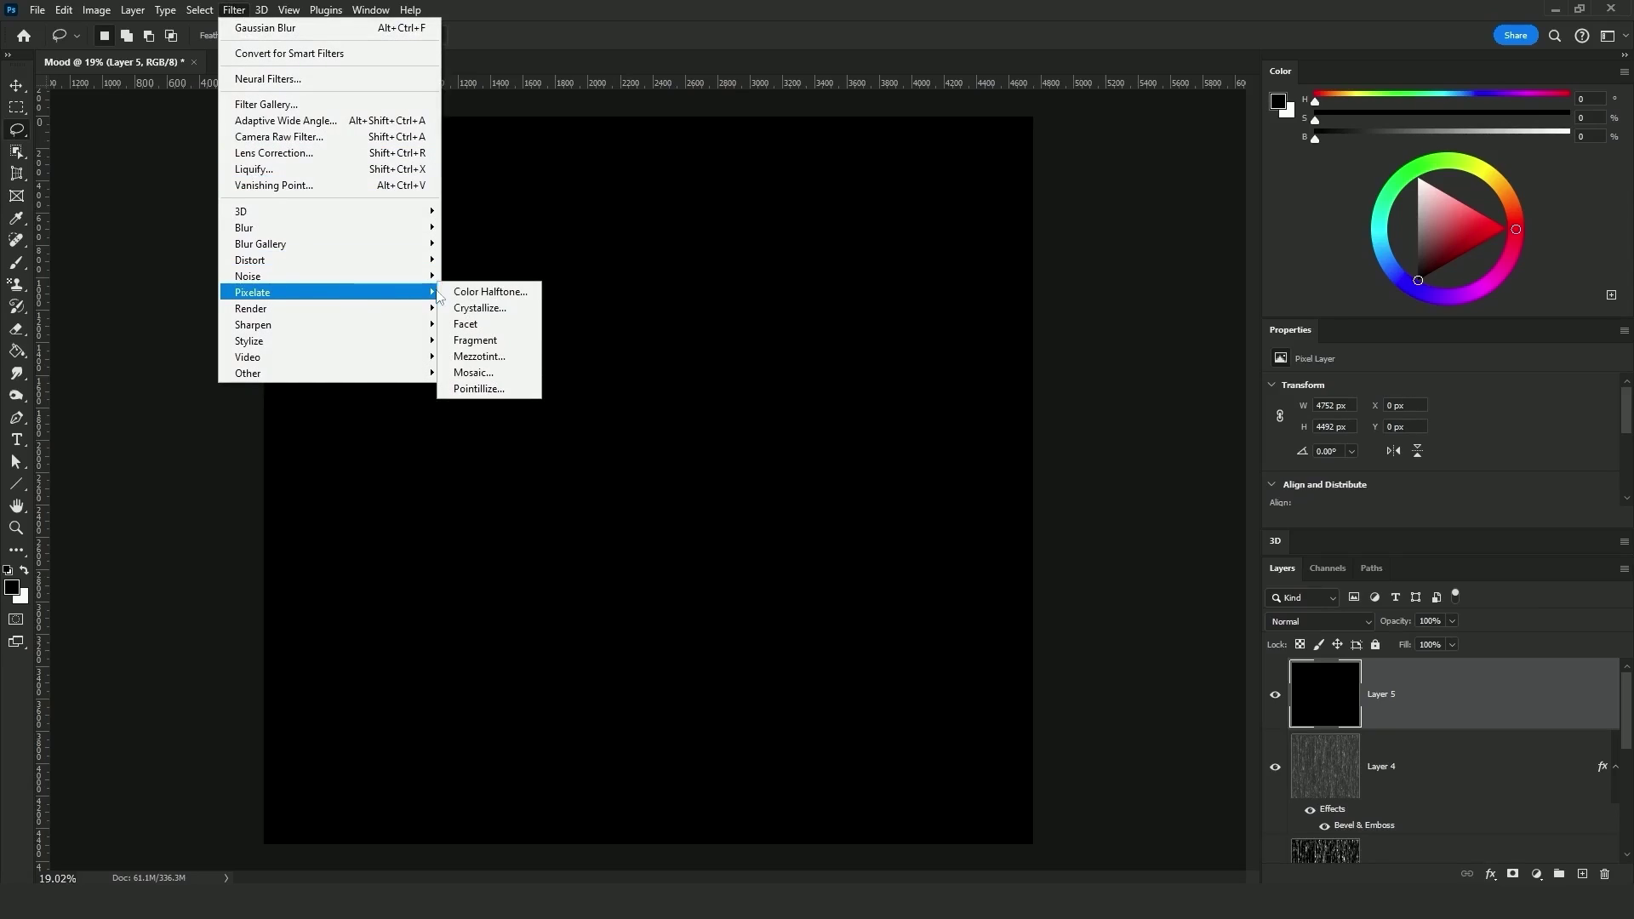
click(487, 357)
click(942, 541)
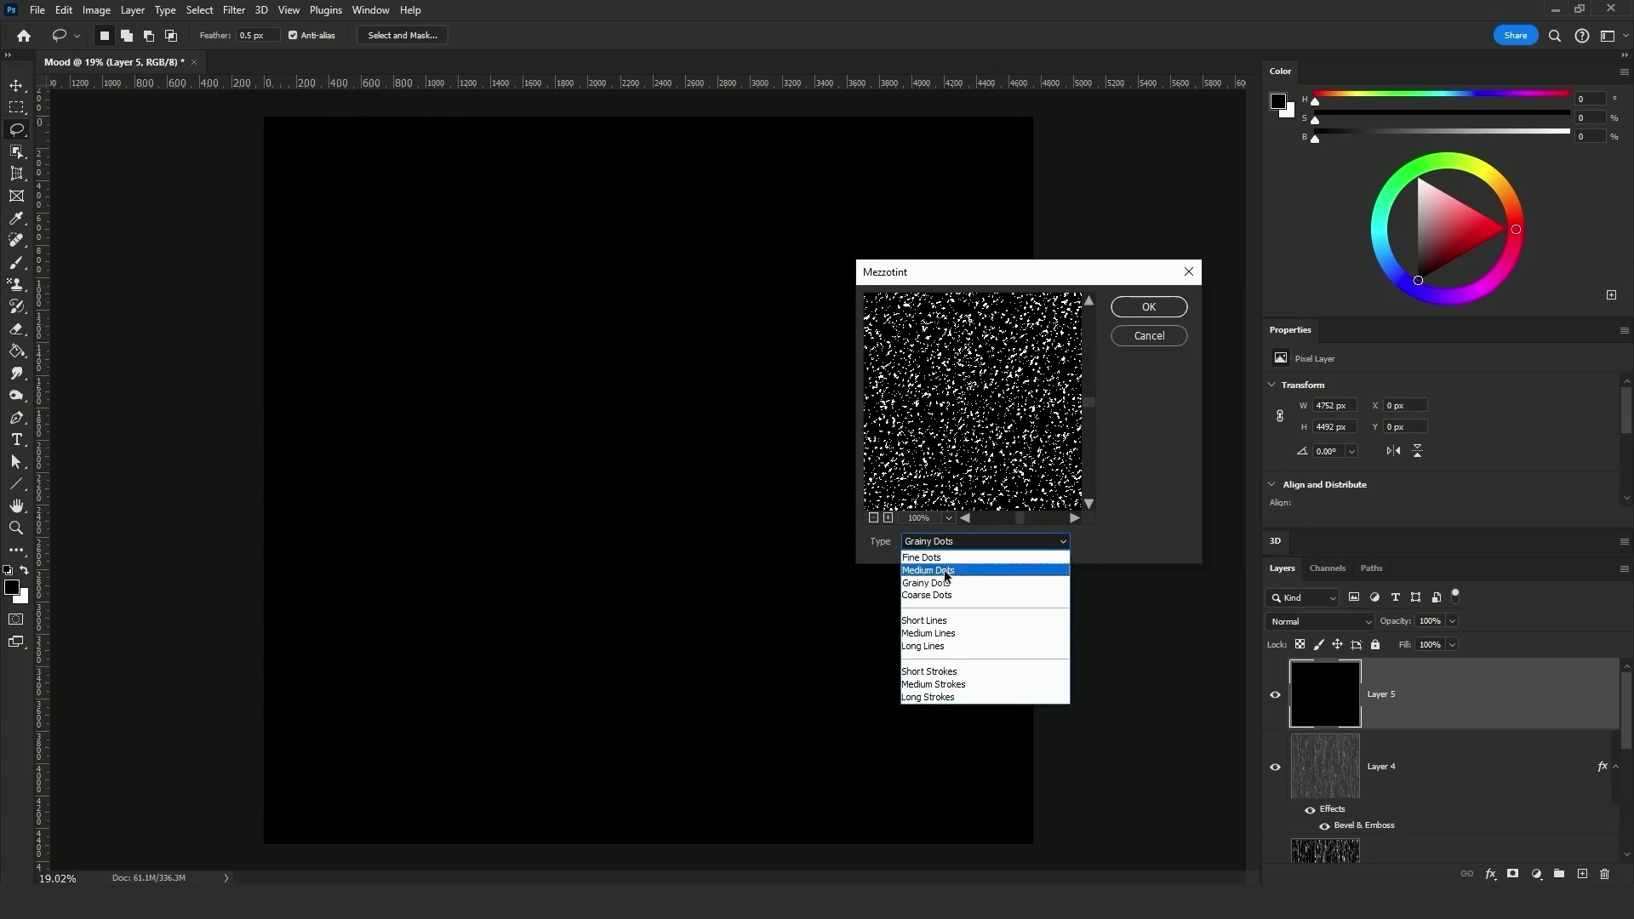
click(945, 570)
click(1151, 308)
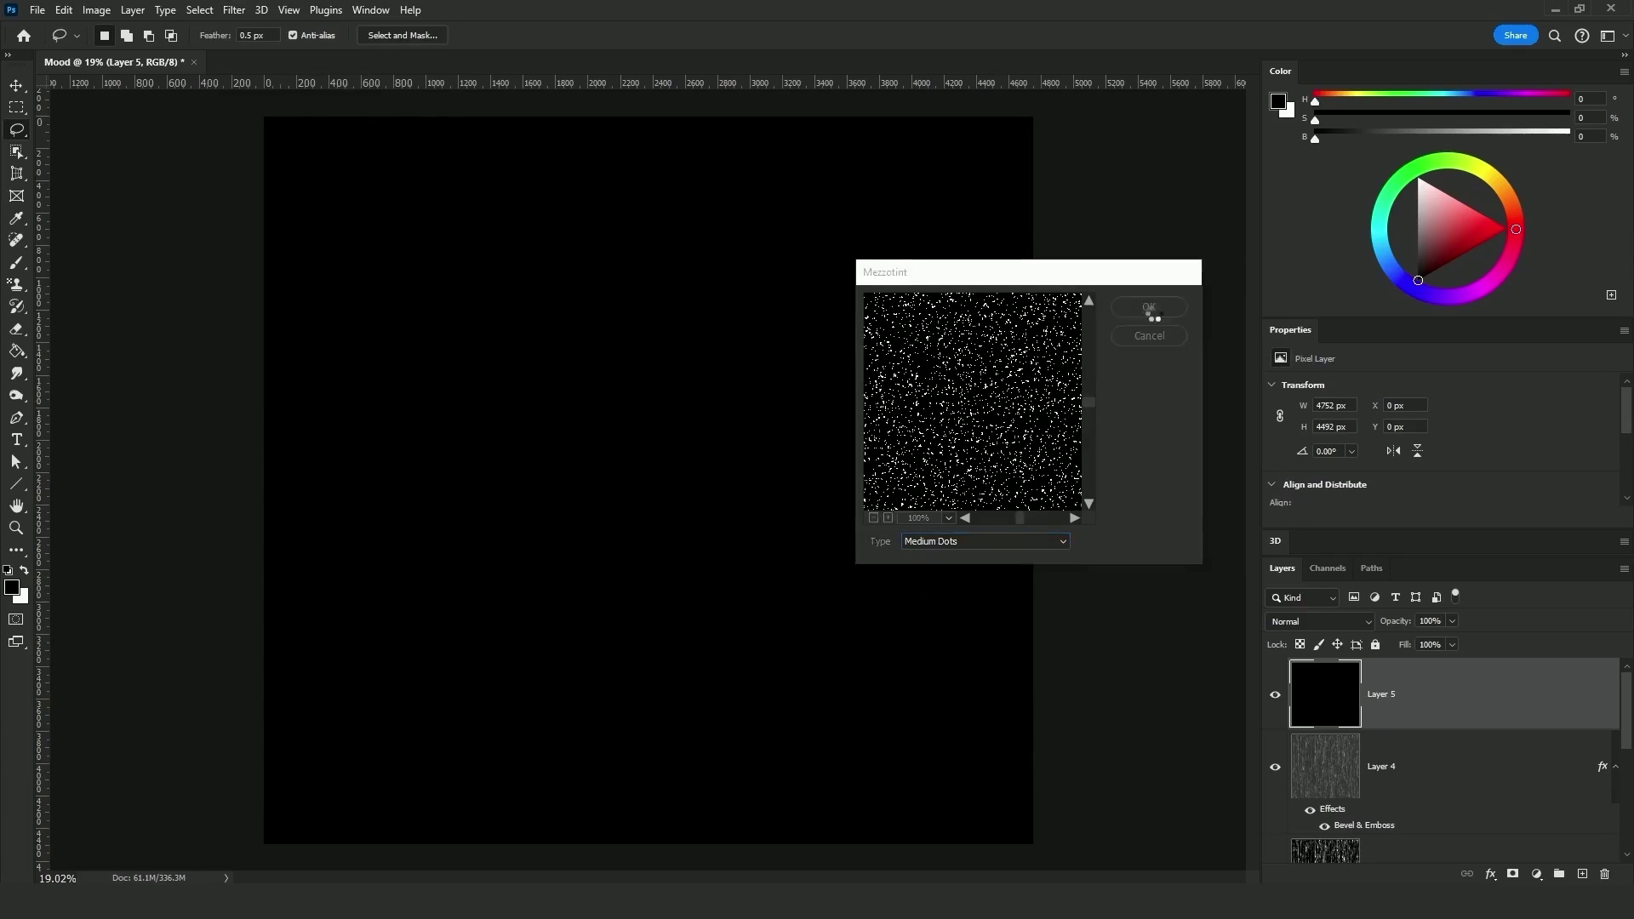
- Soften the dot texture with a Gaussian Blur, using a radius smaller than 10 pixels
click(234, 10)
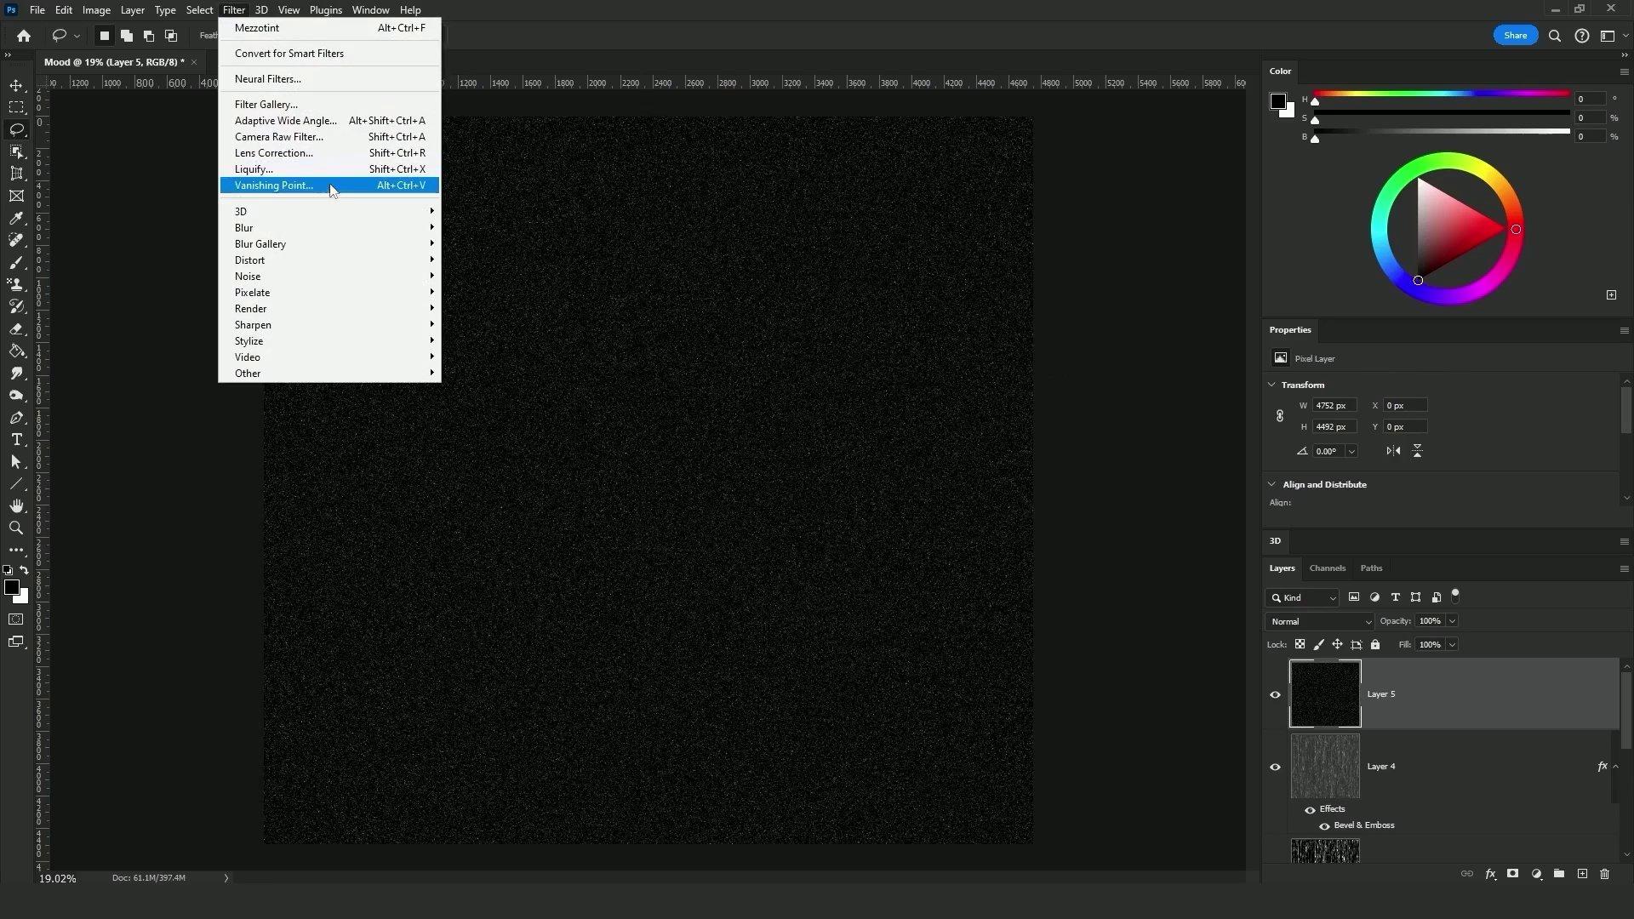
mouse_move(247, 228)
click(483, 290)
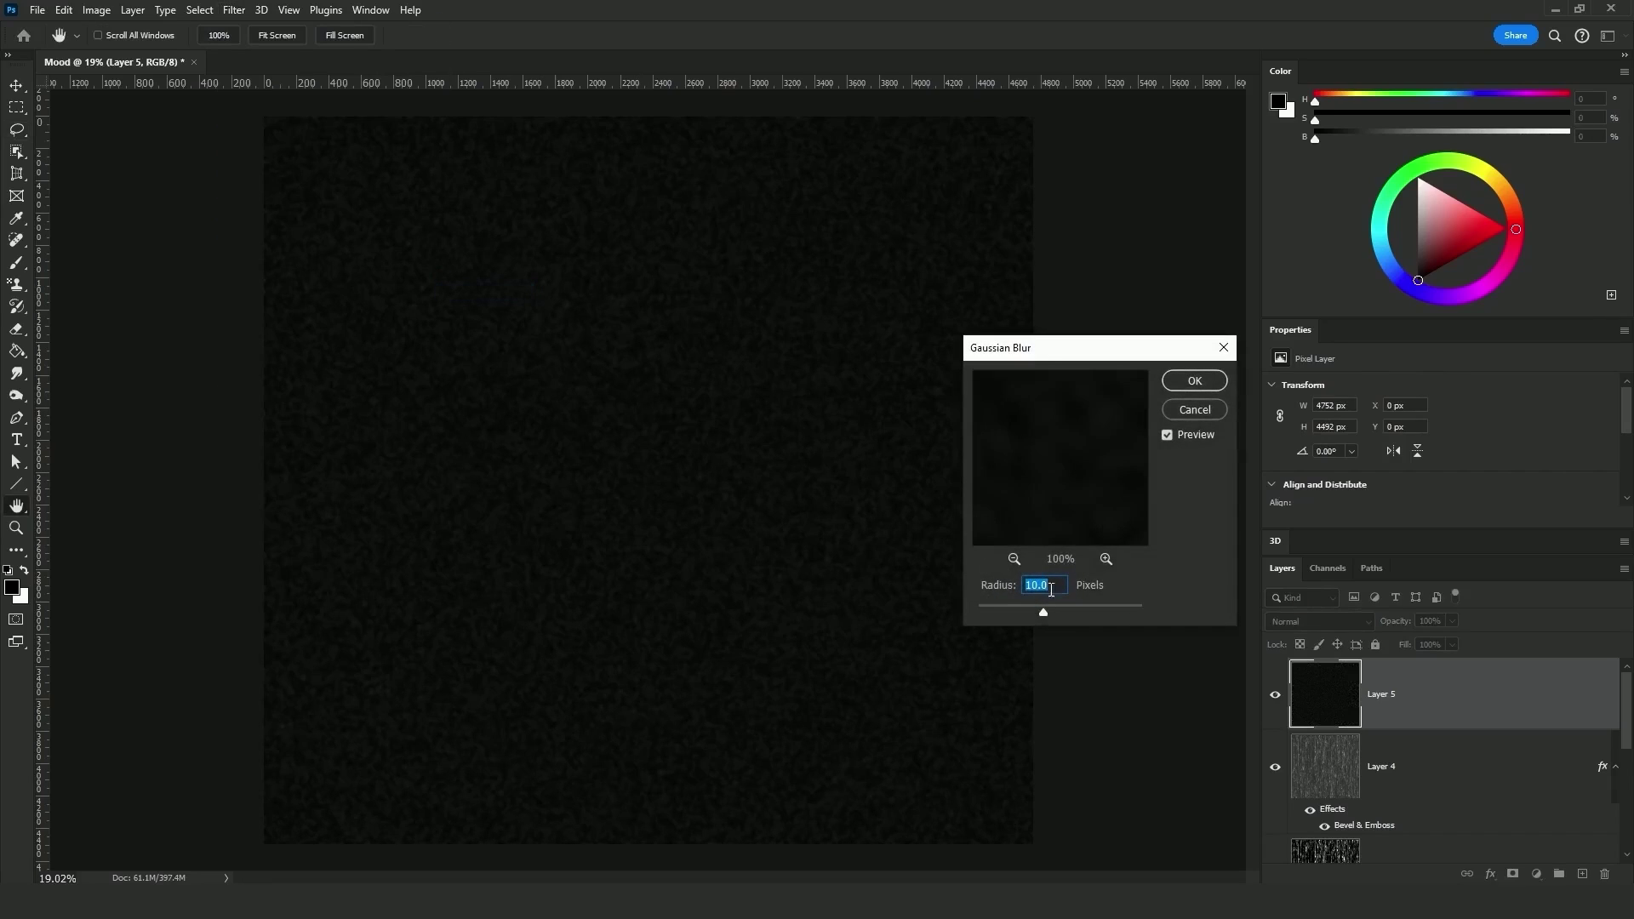
drag(1018, 606, 1014, 606)
click(1196, 385)
key(l)
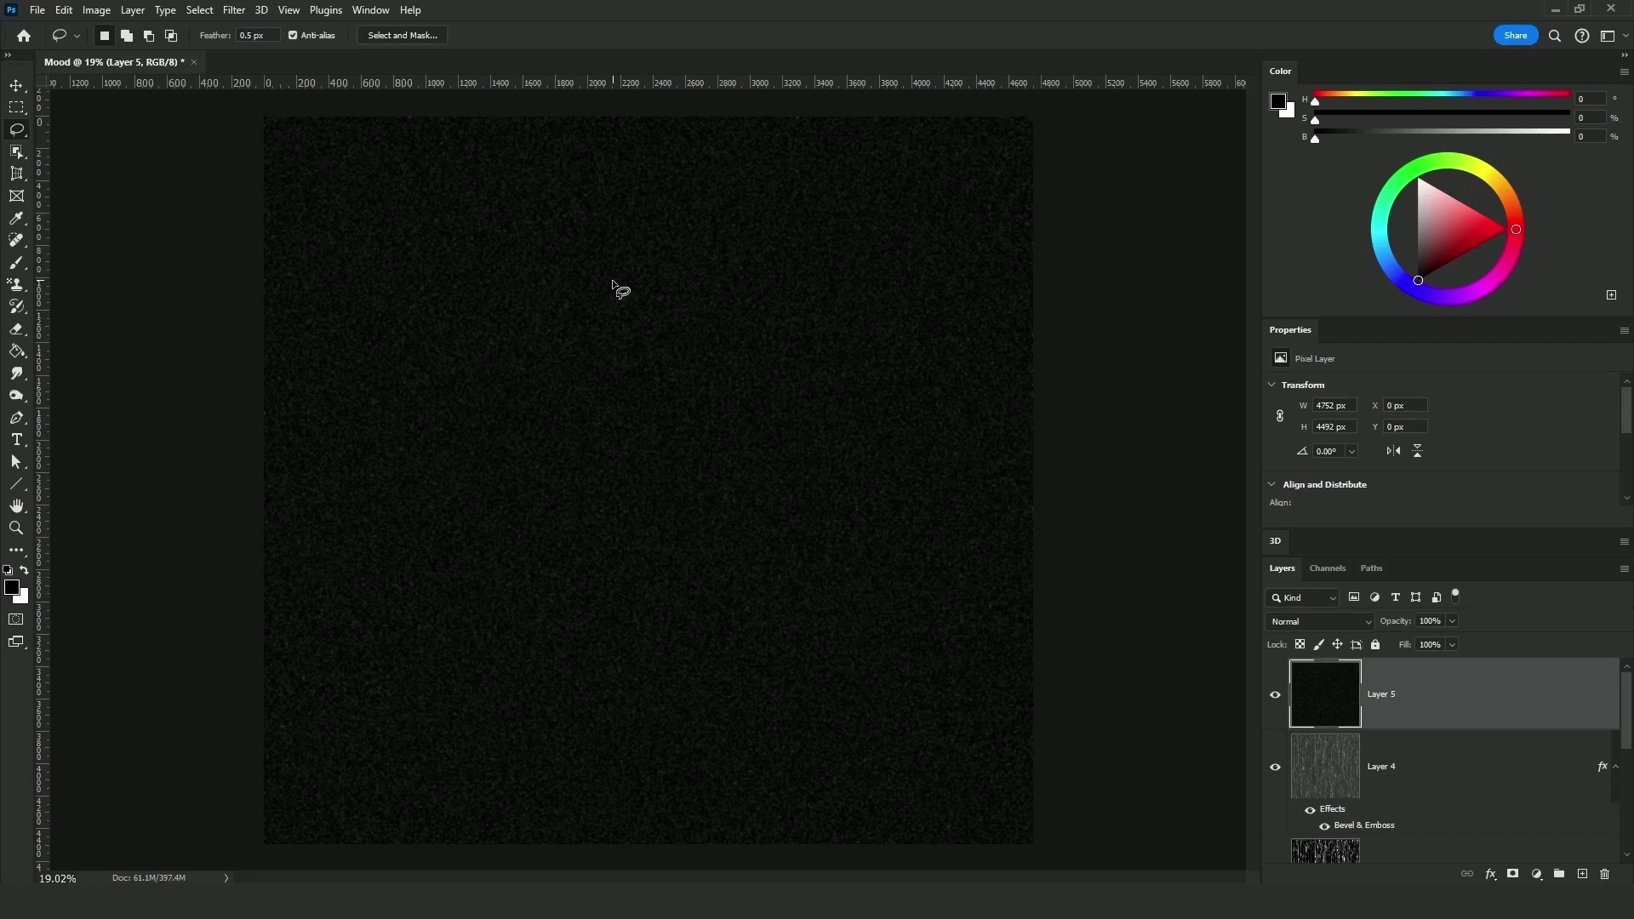
- Raise the dot texture's contrast with Curves, pulling the white point far down and setting the black point to input 22
key(ctrl+m)
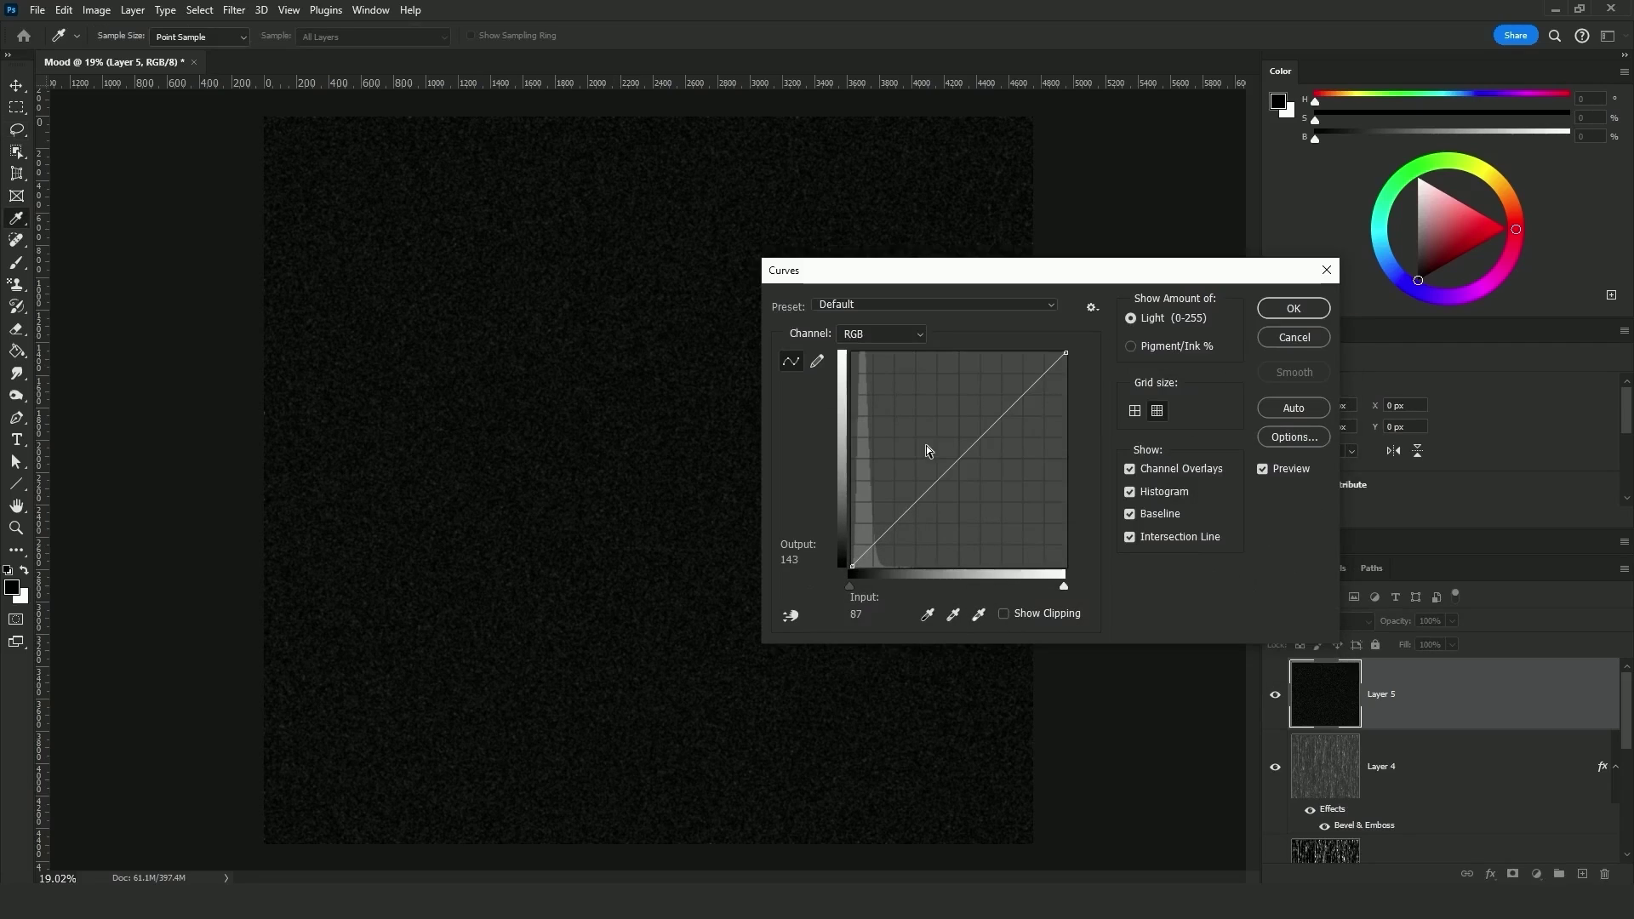
mouse_move(1061, 587)
mouse_down()
mouse_move(846, 582)
mouse_move(877, 585)
mouse_up()
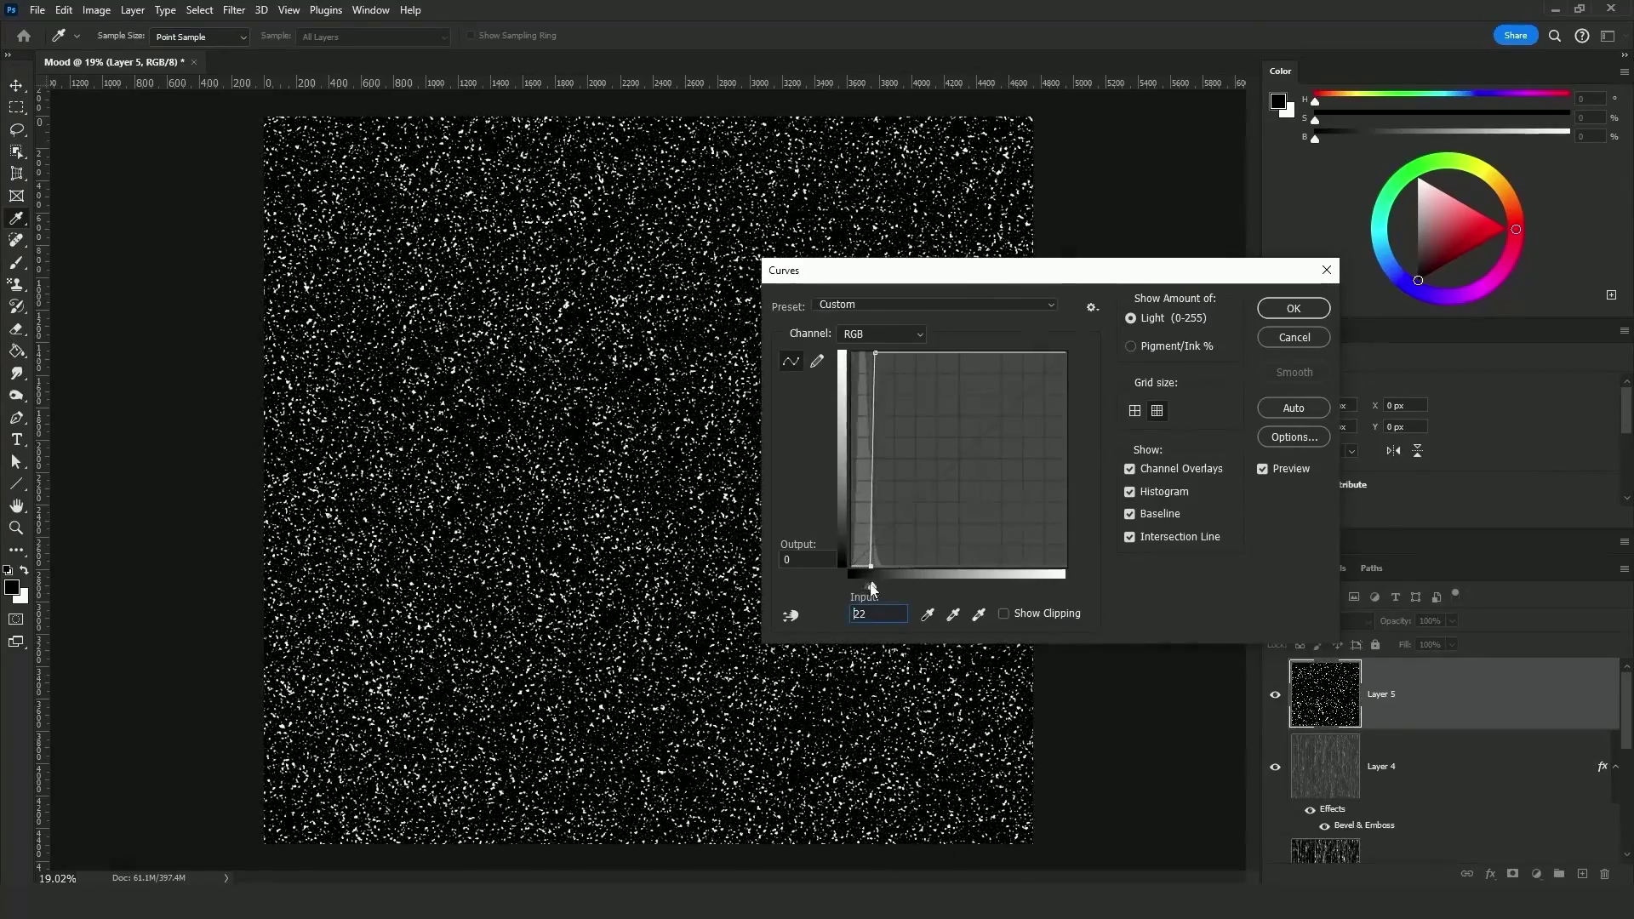
click(1283, 308)
key(l)
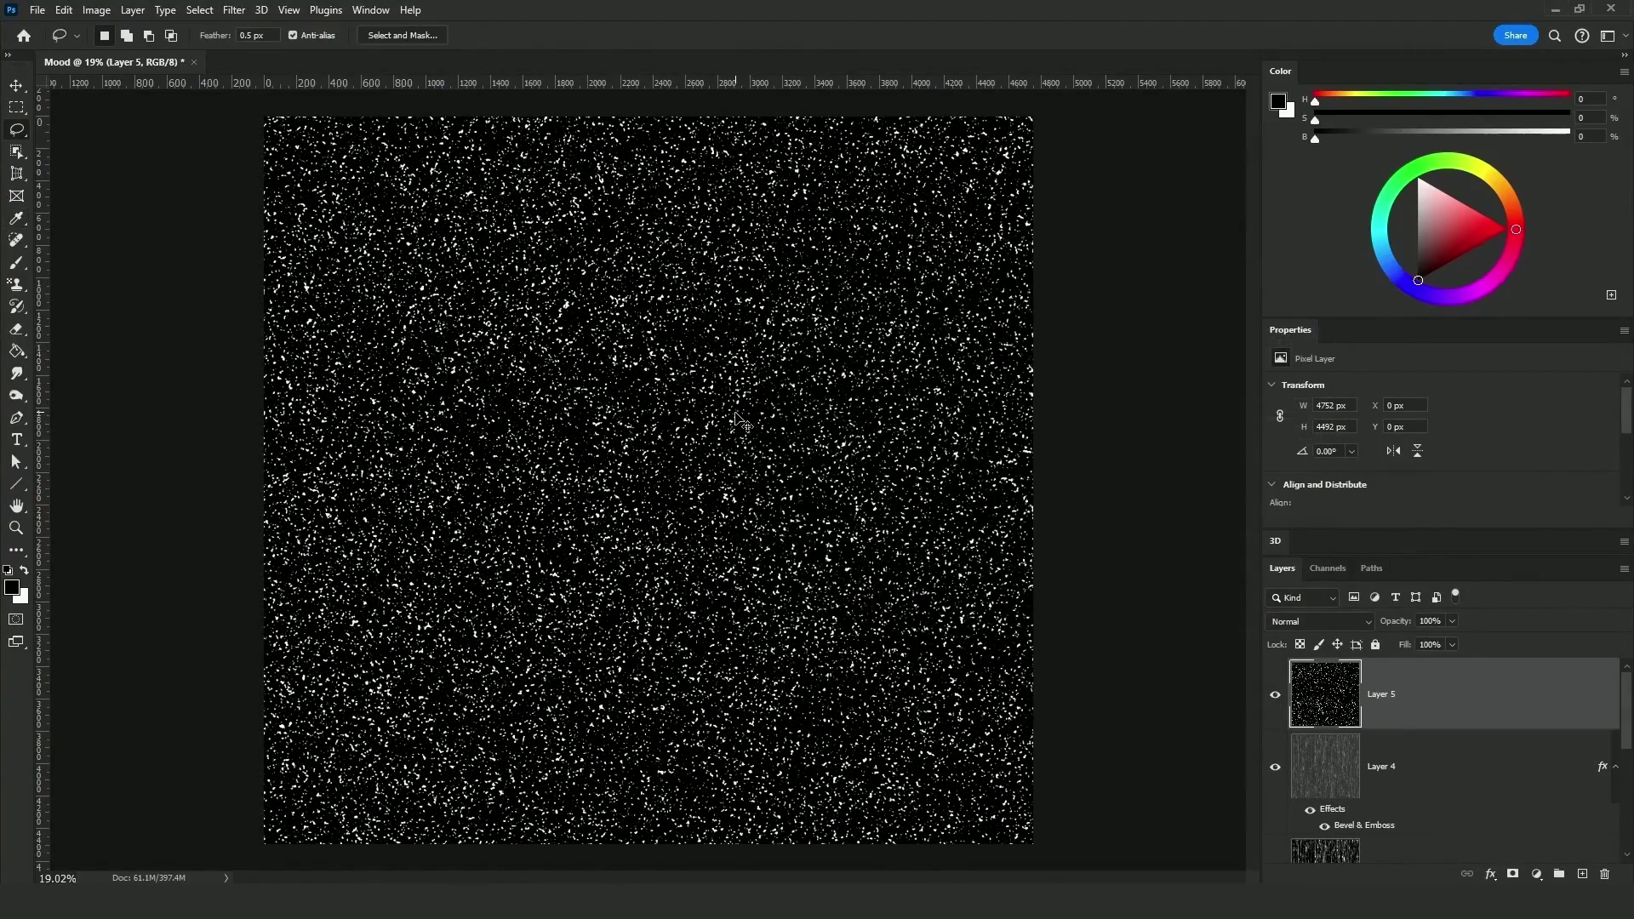
- Scale the dot layer to about 243% around its center, then crop away everything beyond the canvas
key(ctrl+t)
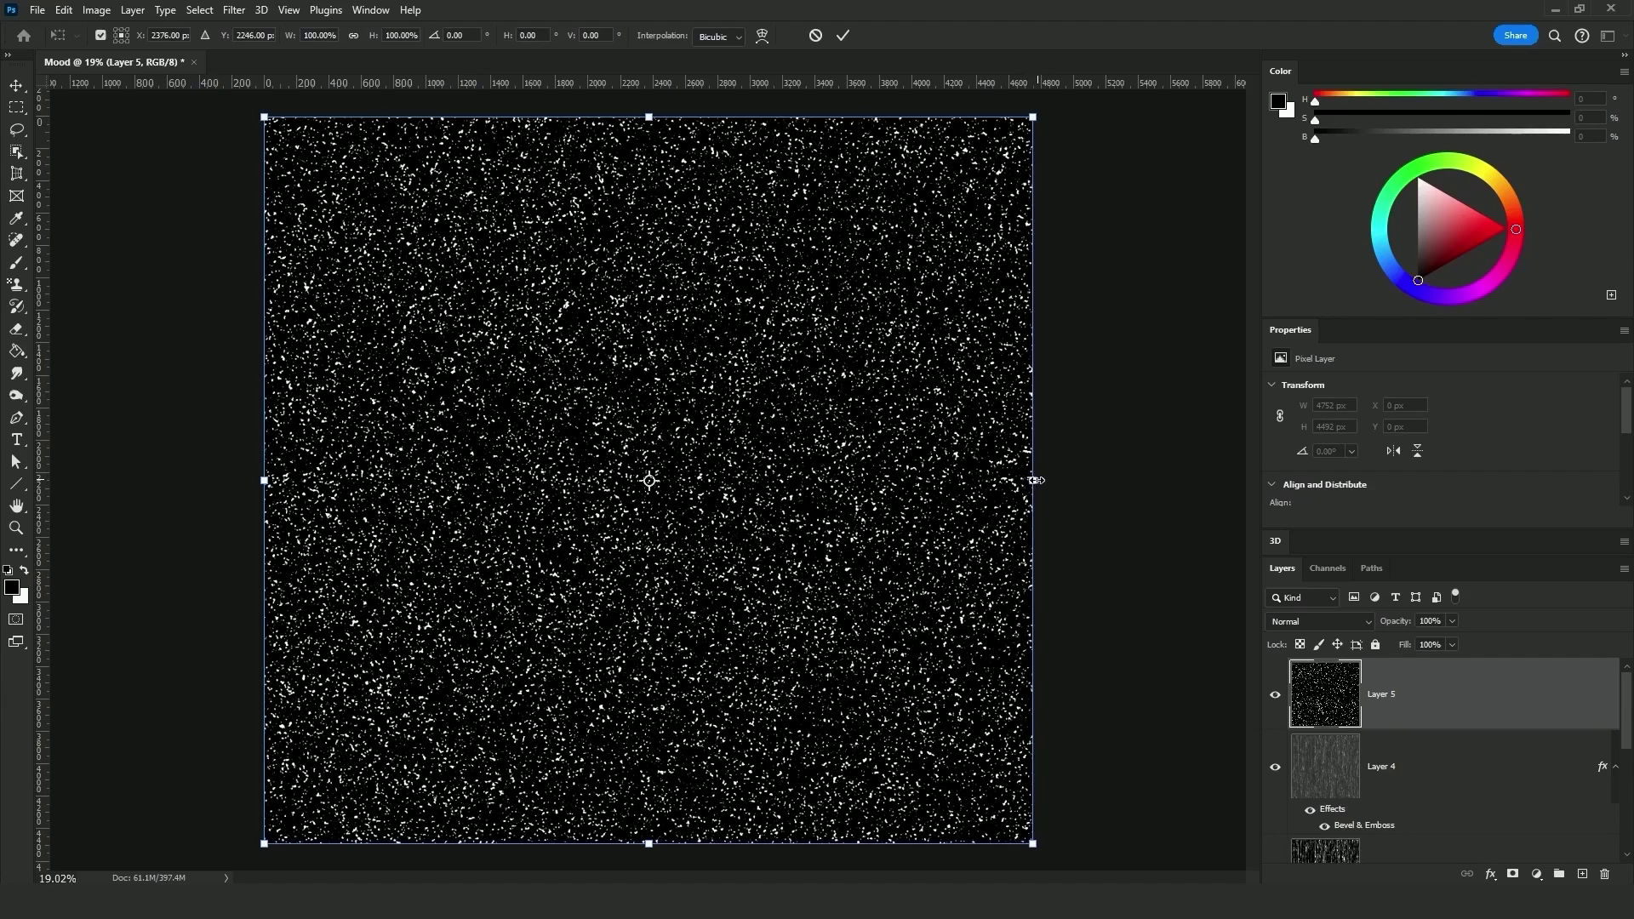
drag(1032, 481, 1598, 421)
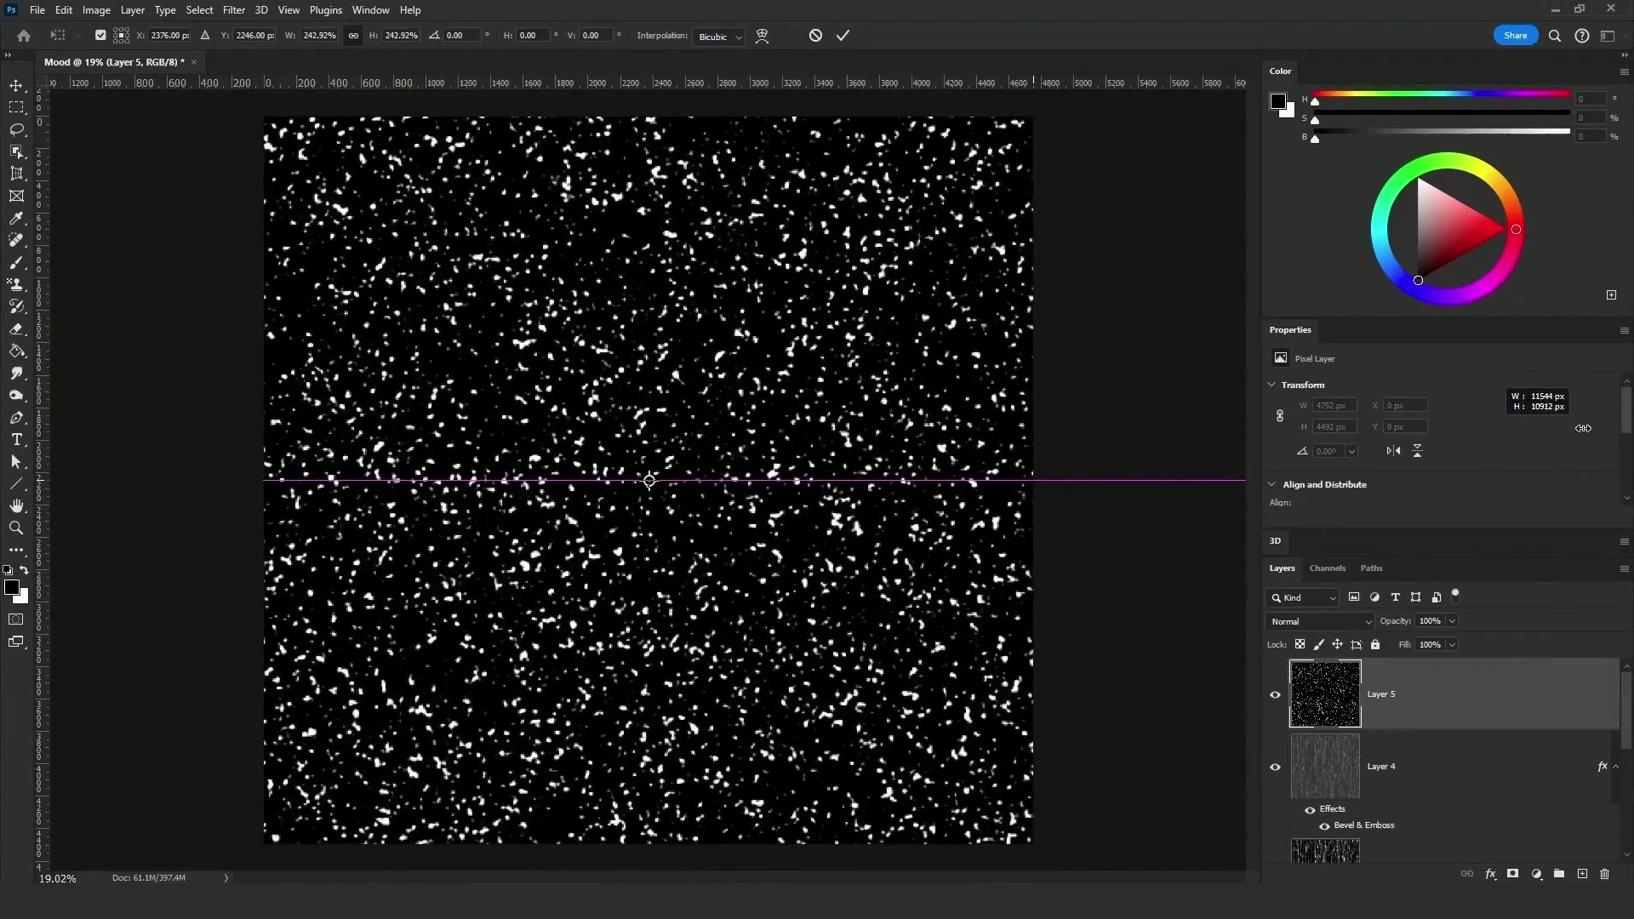
key(Return)
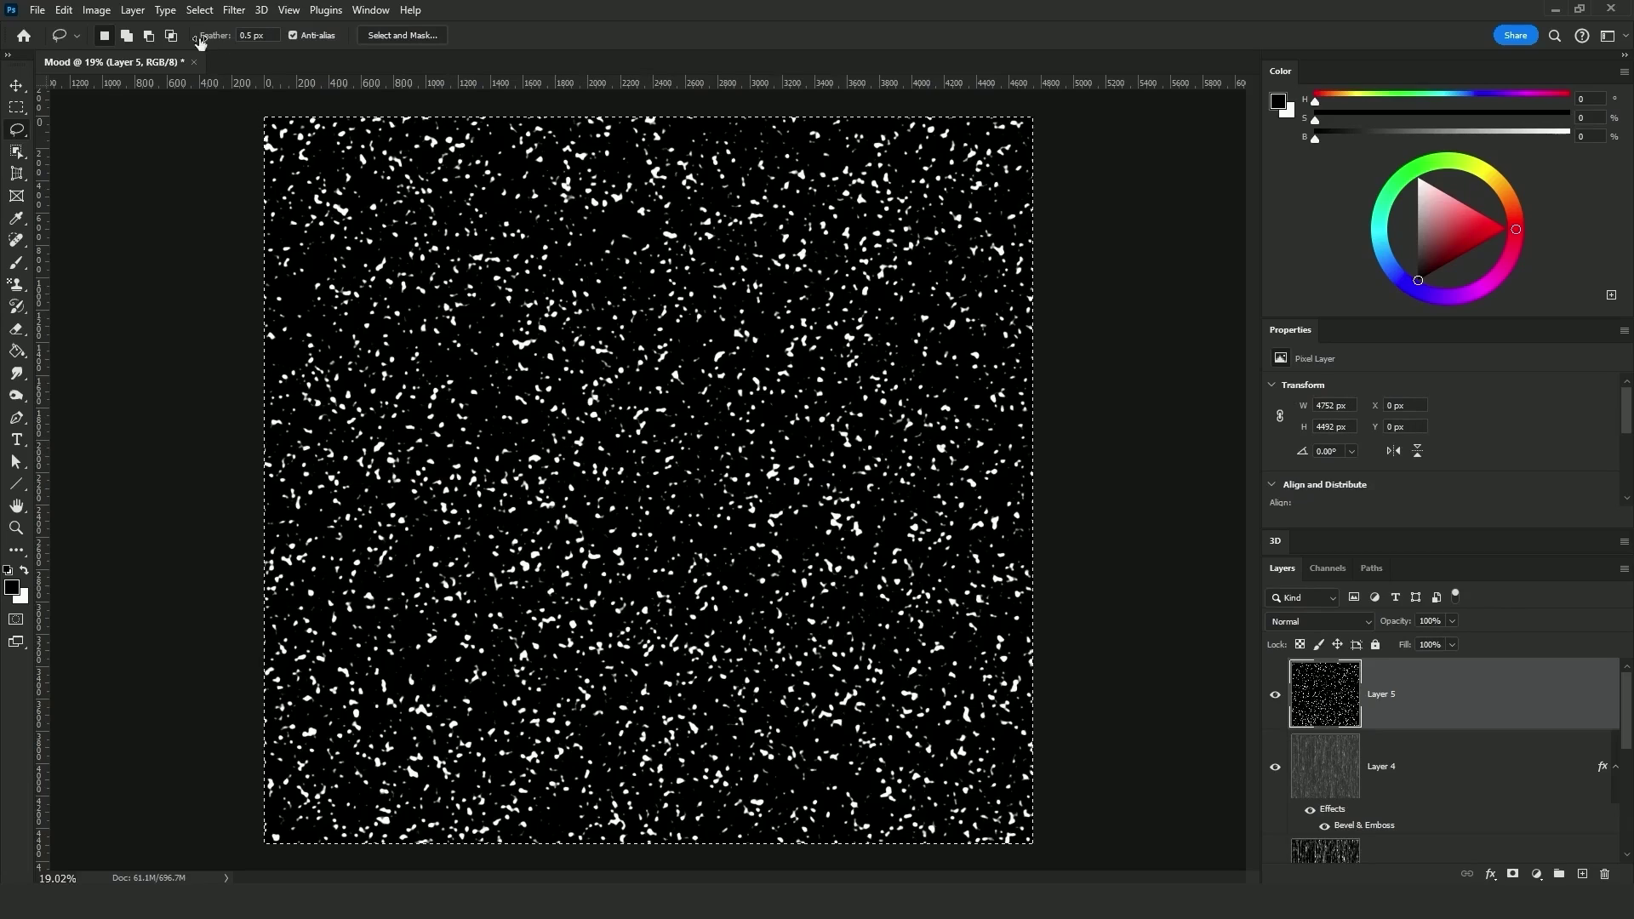
key(ctrl+a)
click(97, 10)
click(143, 186)
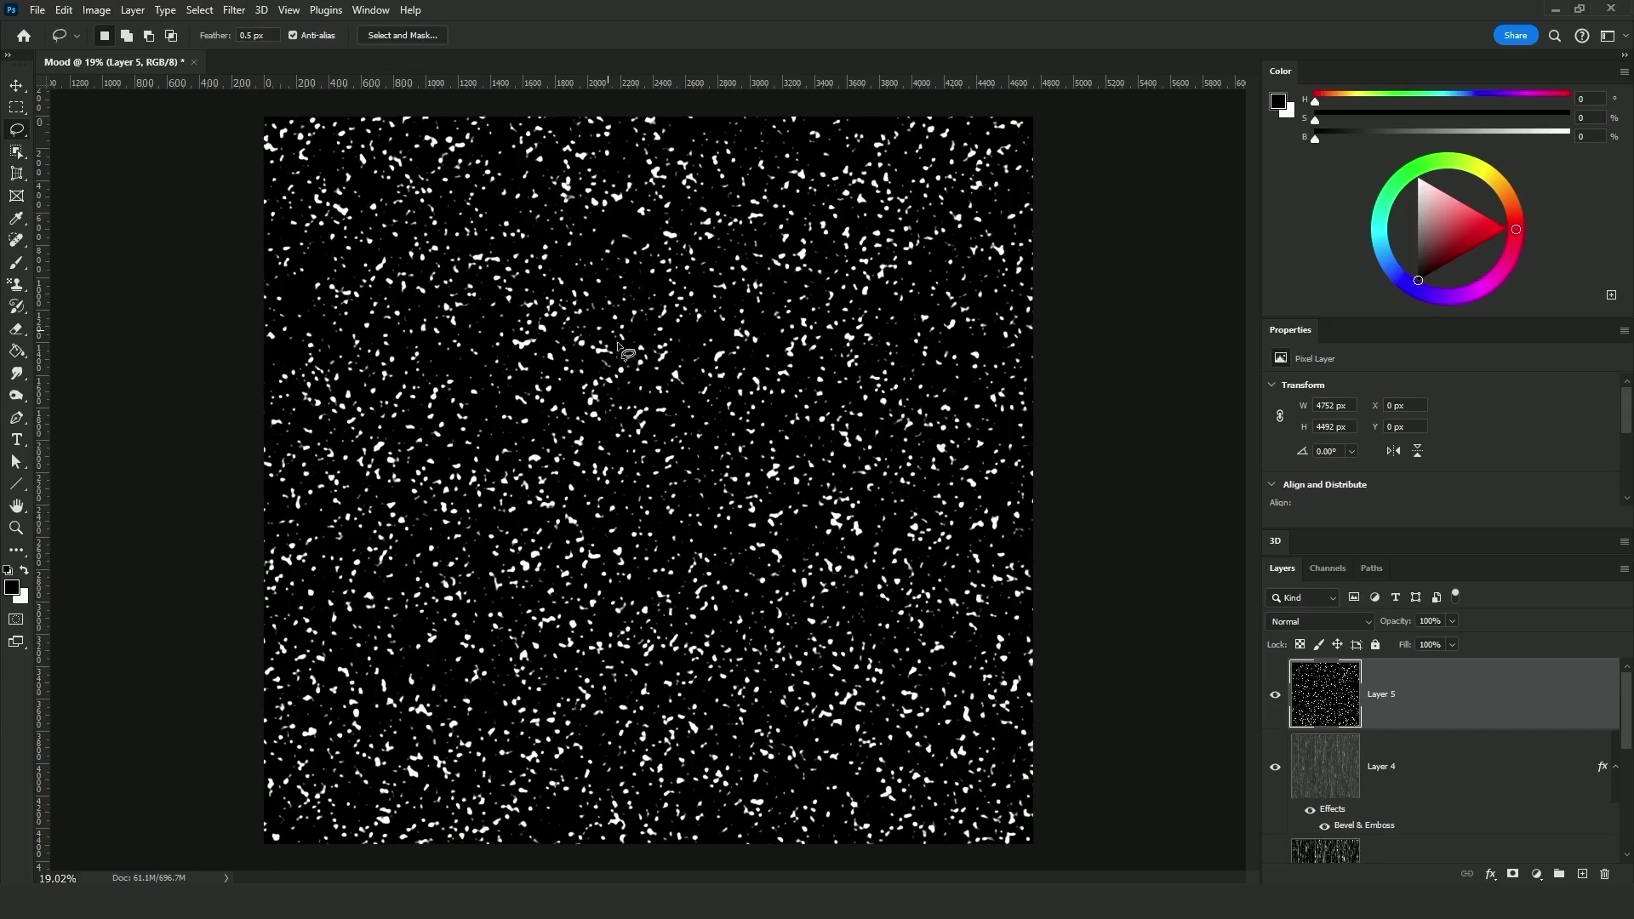
- Hide the black areas of Layer 5 by raising the Current Layer shadow point in Blend If to about 37
double_click(1435, 695)
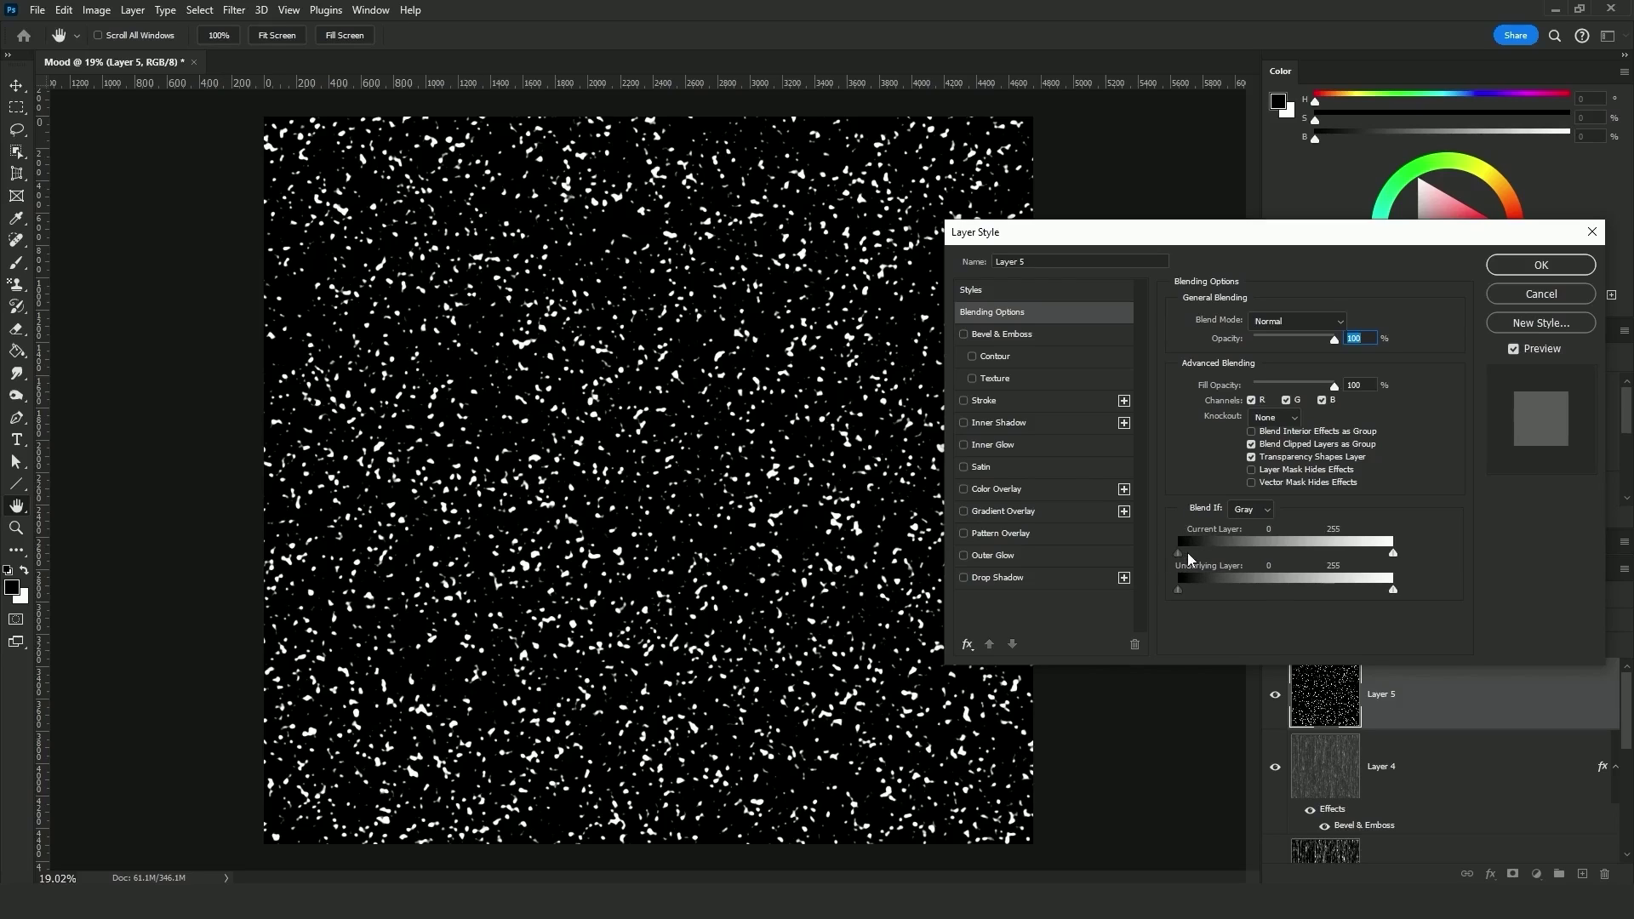
drag(1188, 553, 1197, 550)
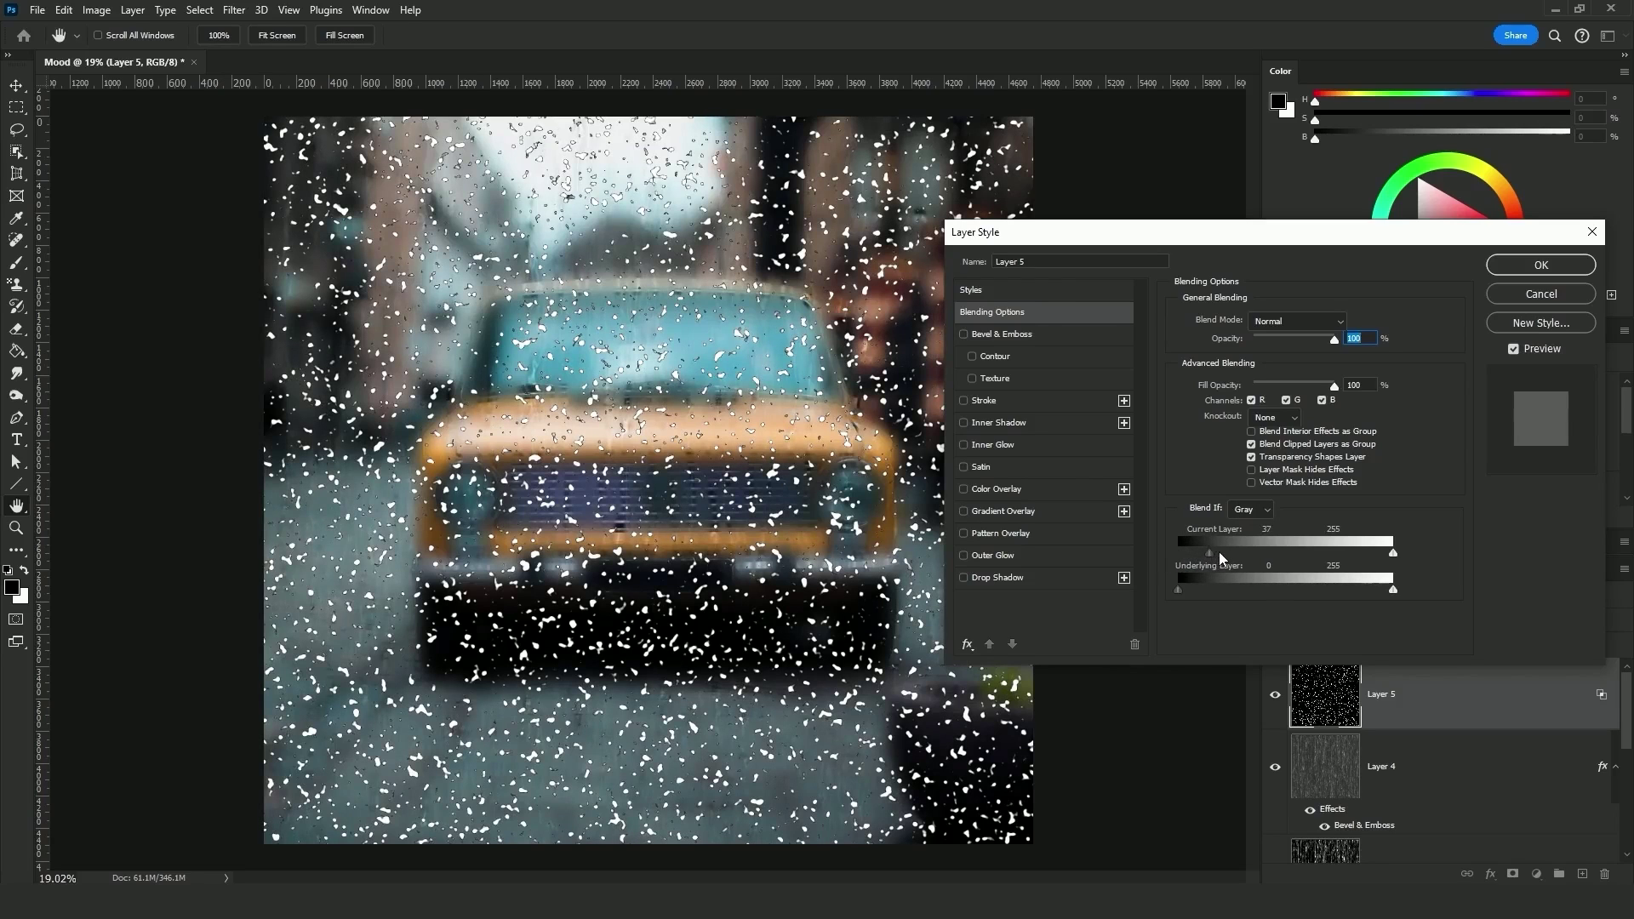
key(alt)
click(1542, 267)
- Convert Layer 5 to a smart object and rasterize it, leaving only the dots as pixels
right_click(1440, 696)
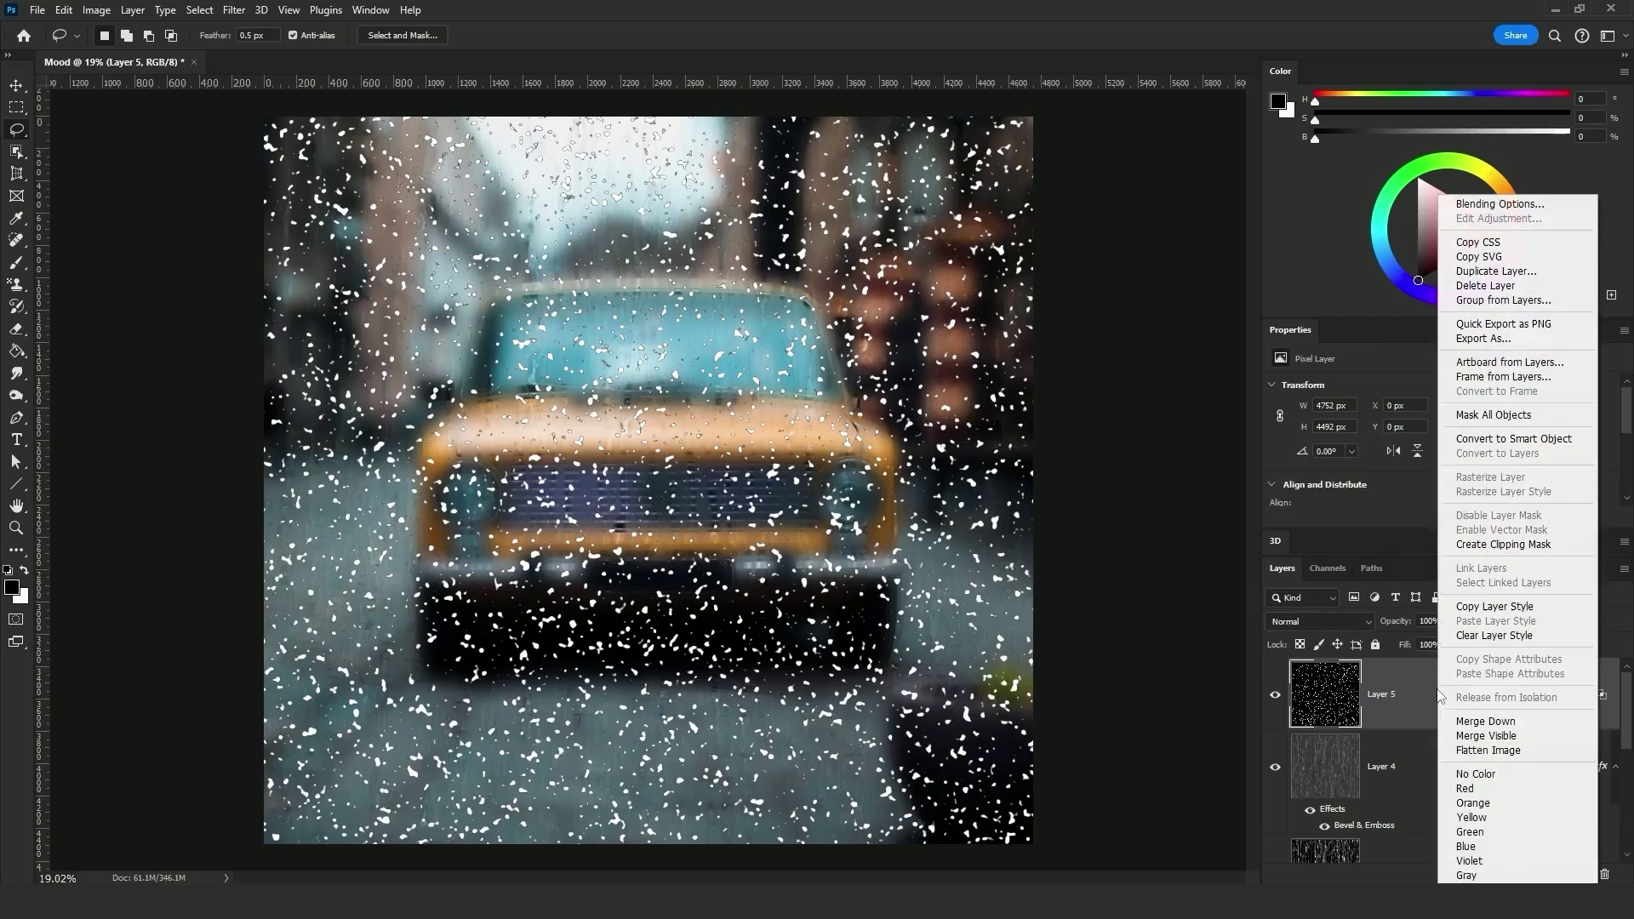
click(1531, 446)
right_click(1416, 701)
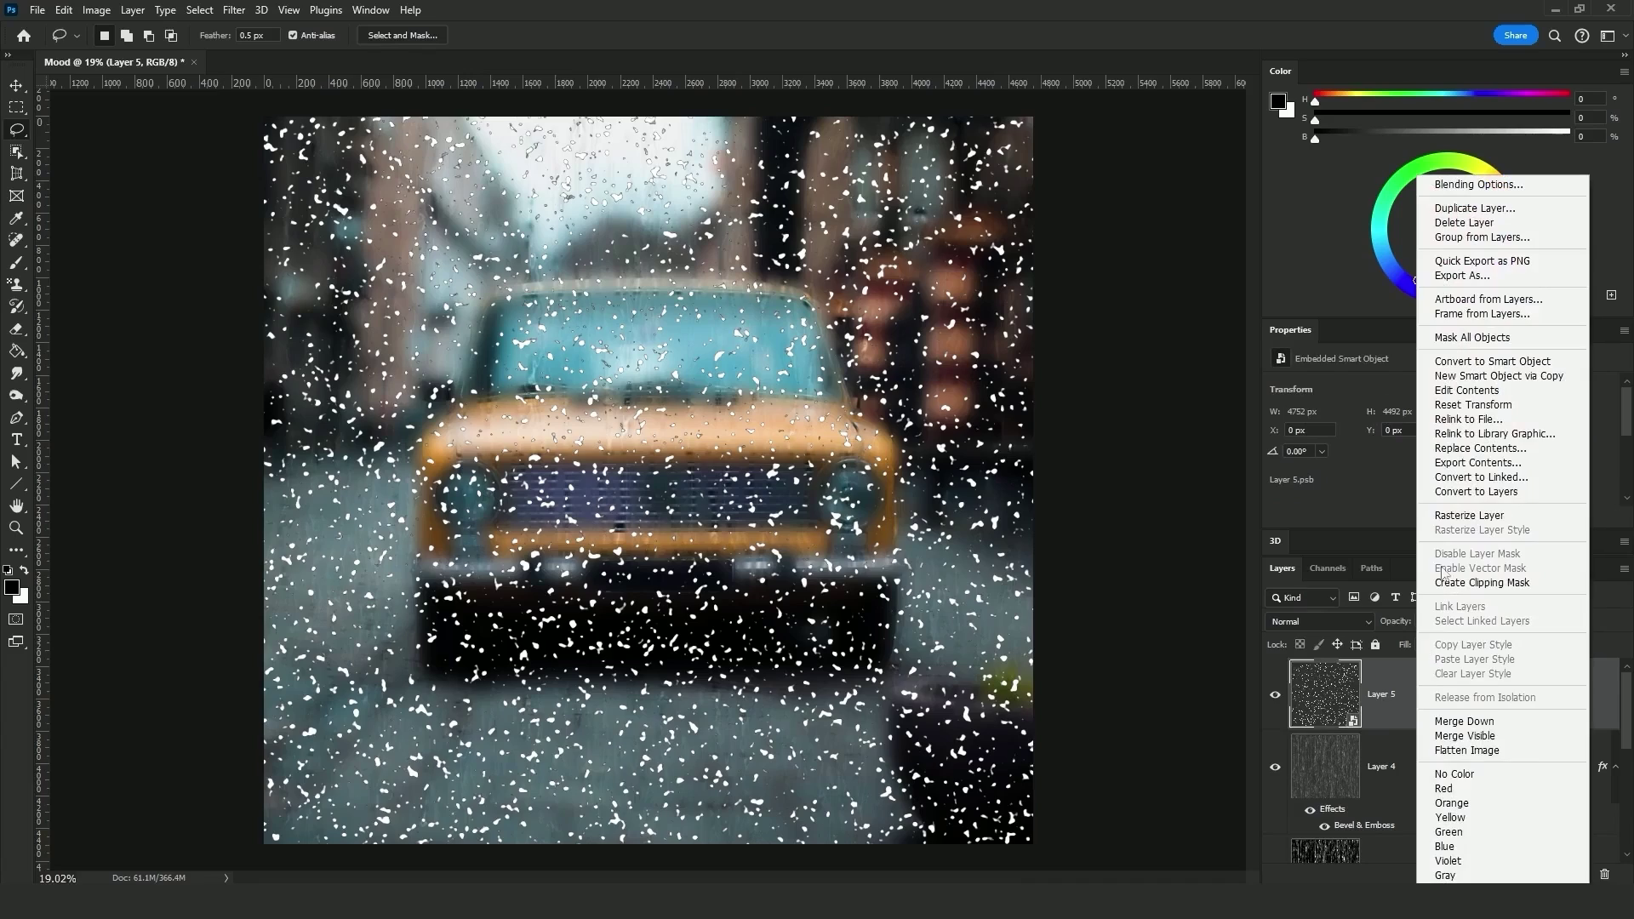
click(1470, 516)
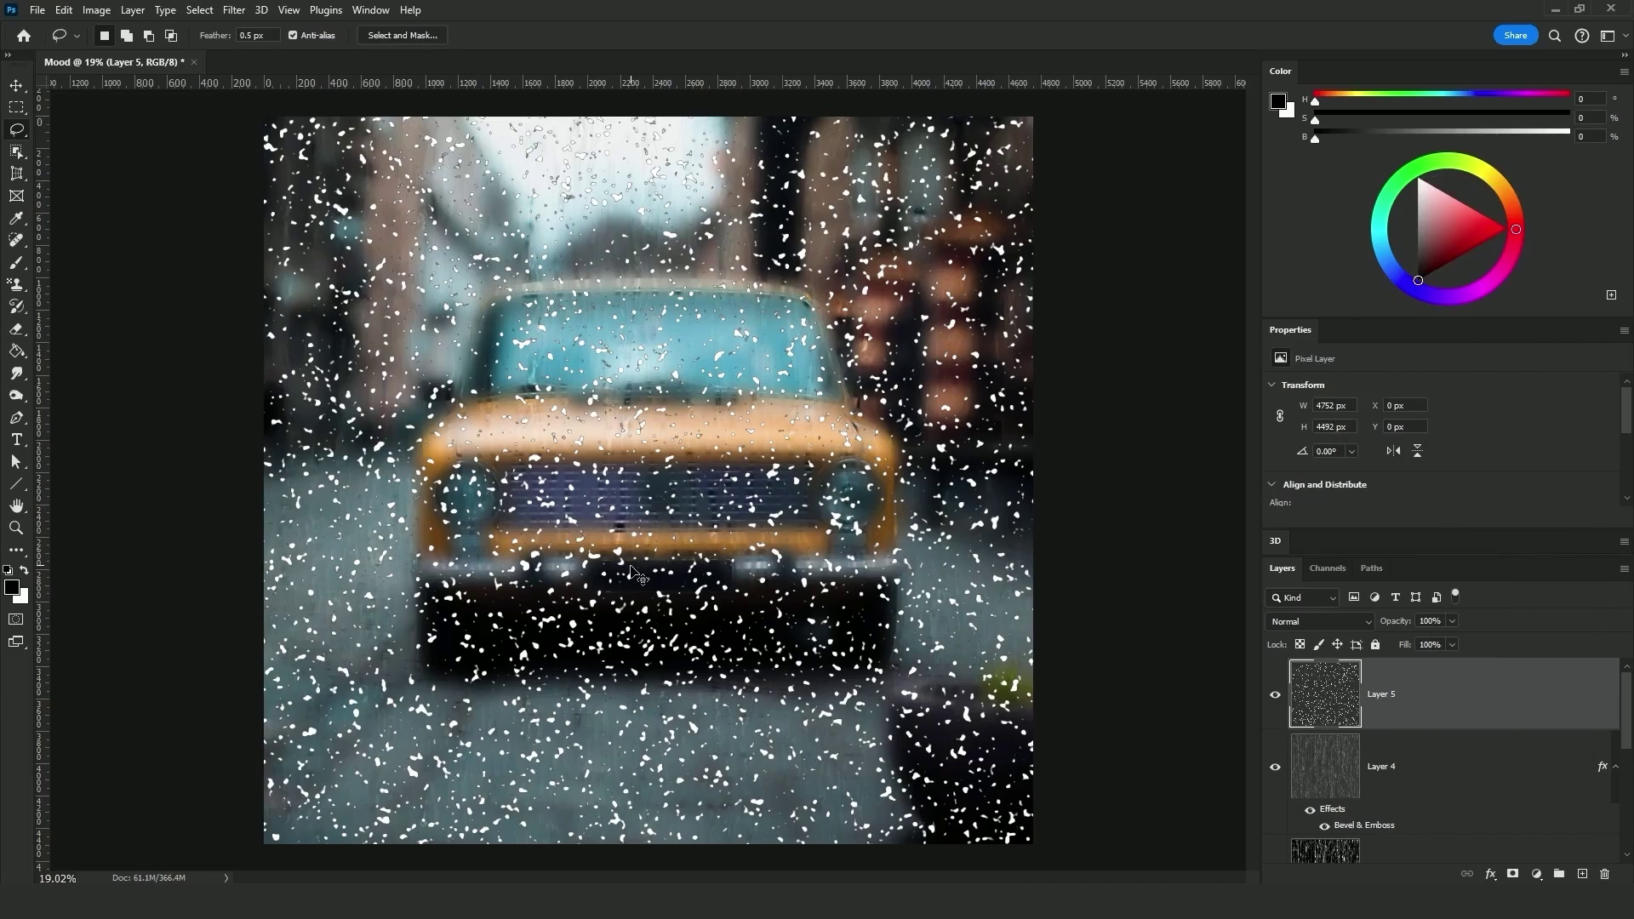
- Turn the white dots black by setting their Lightness to -100 with Hue/Saturation
key(ctrl+u)
drag(1204, 587, 1131, 587)
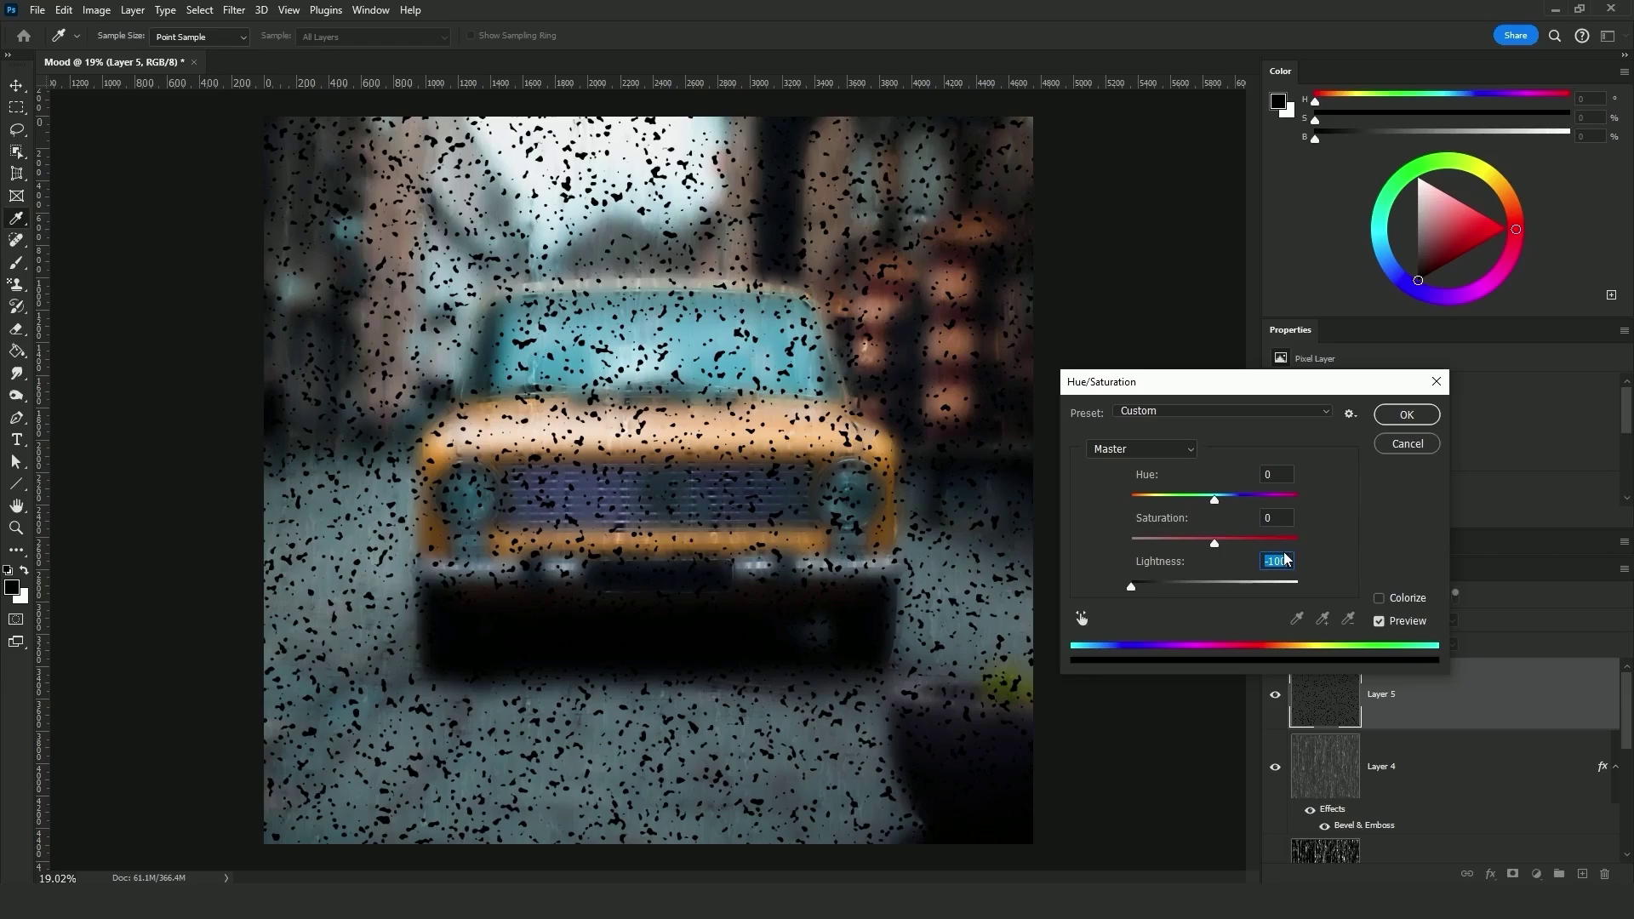
click(1406, 417)
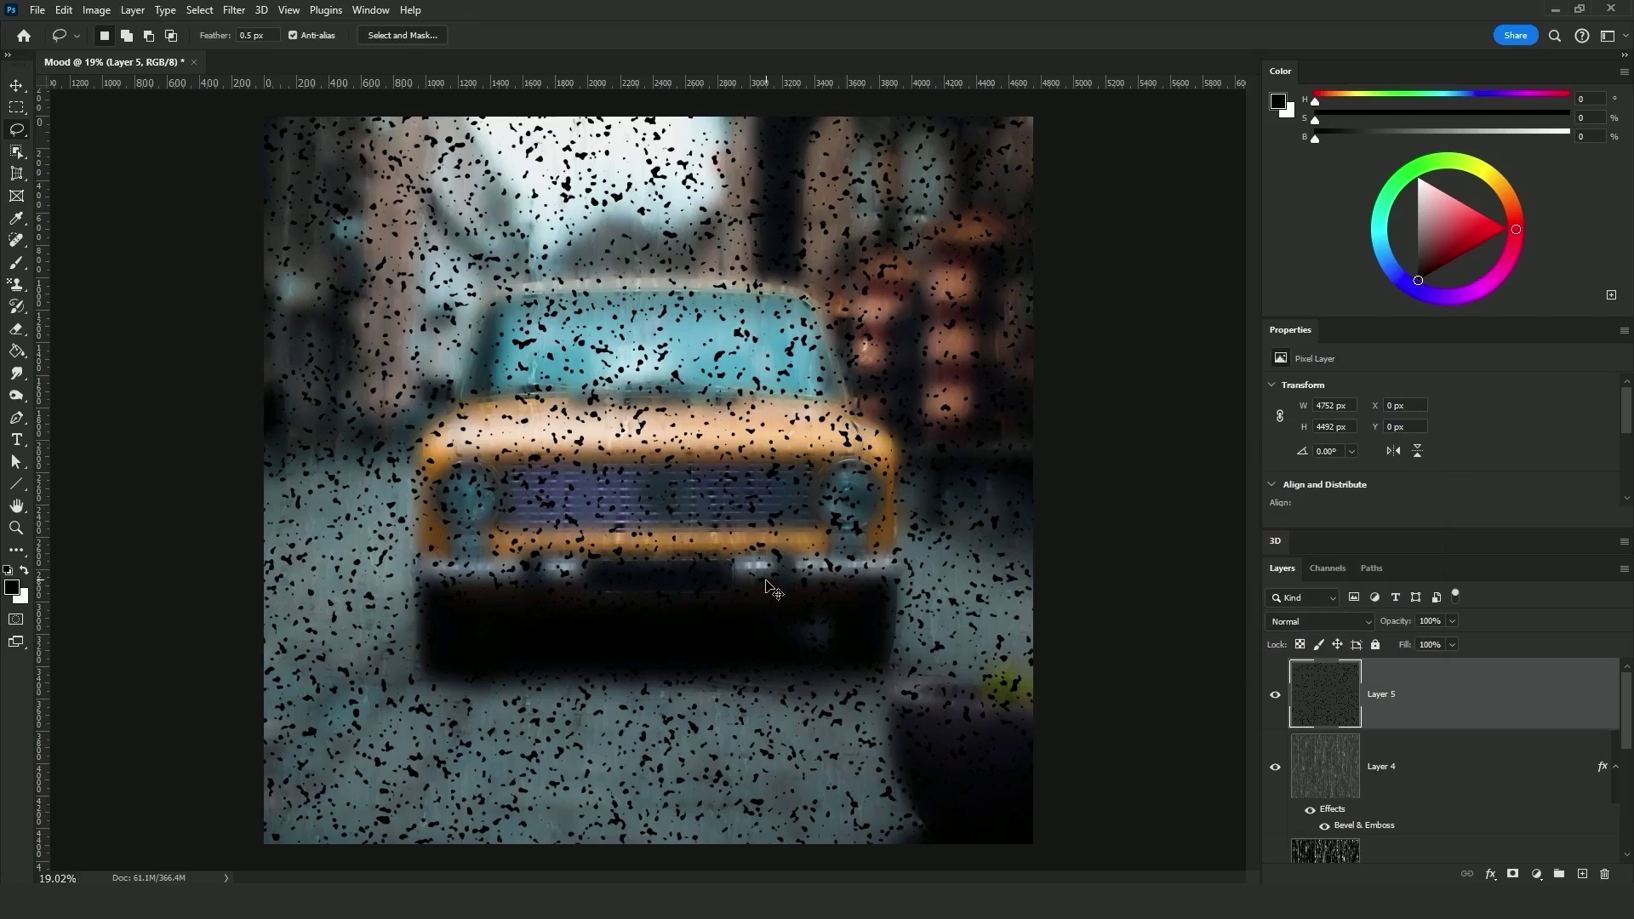
- Brighten the black dots to dark gray with a second Hue/Saturation adjustment, setting Lightness to +17
key(ctrl+u)
drag(1112, 383, 1102, 385)
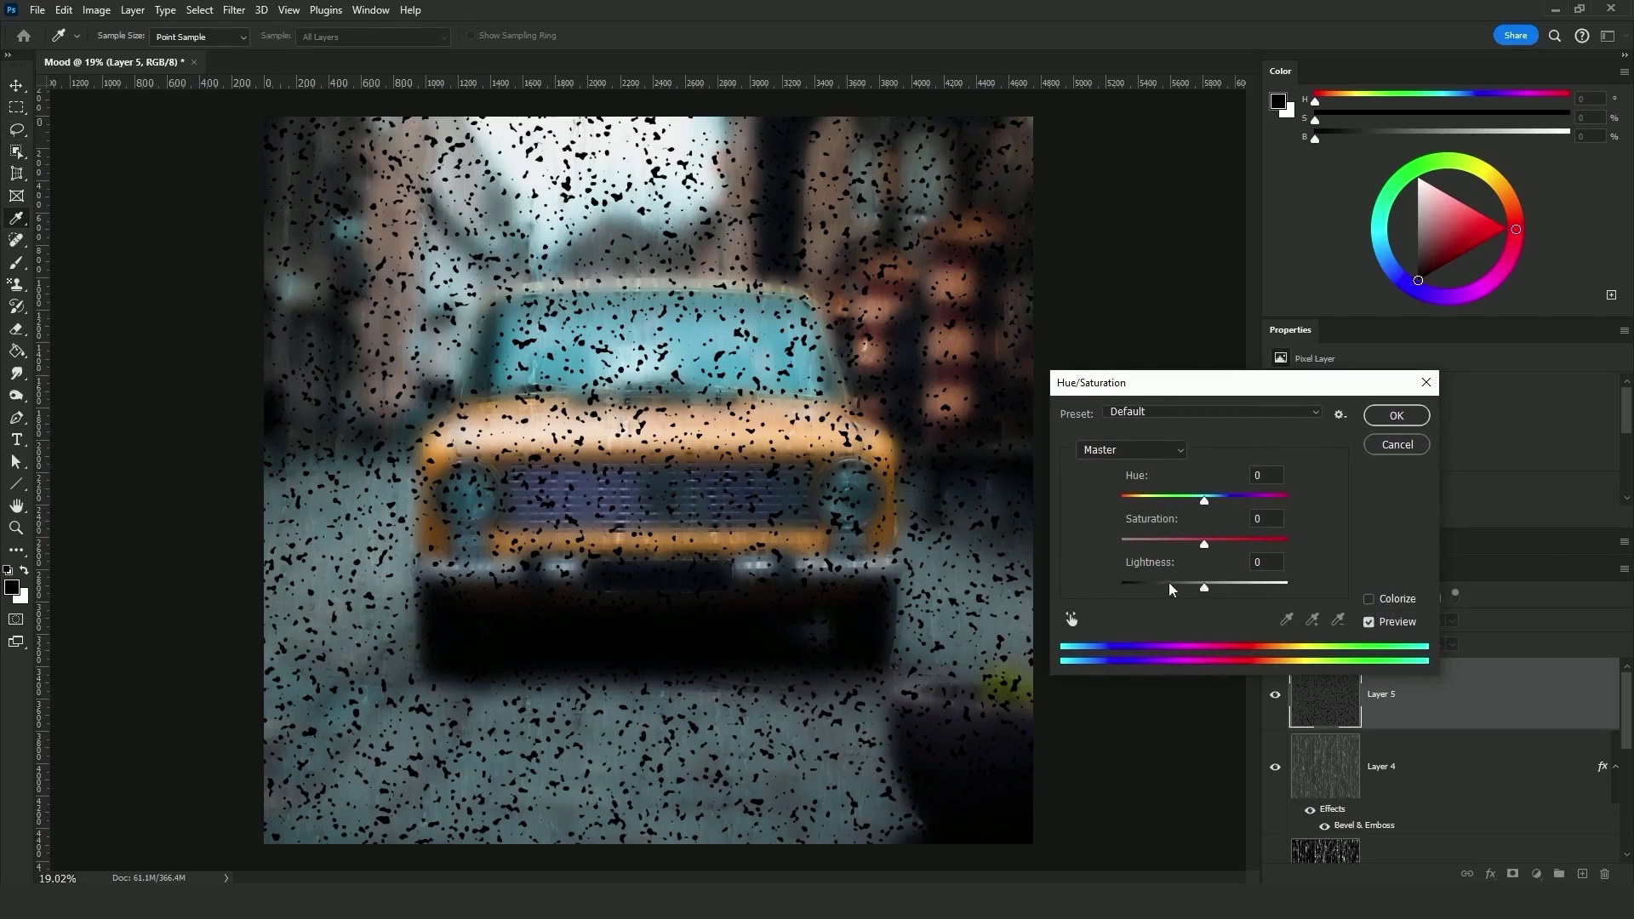
drag(1204, 587, 1209, 586)
text(10)
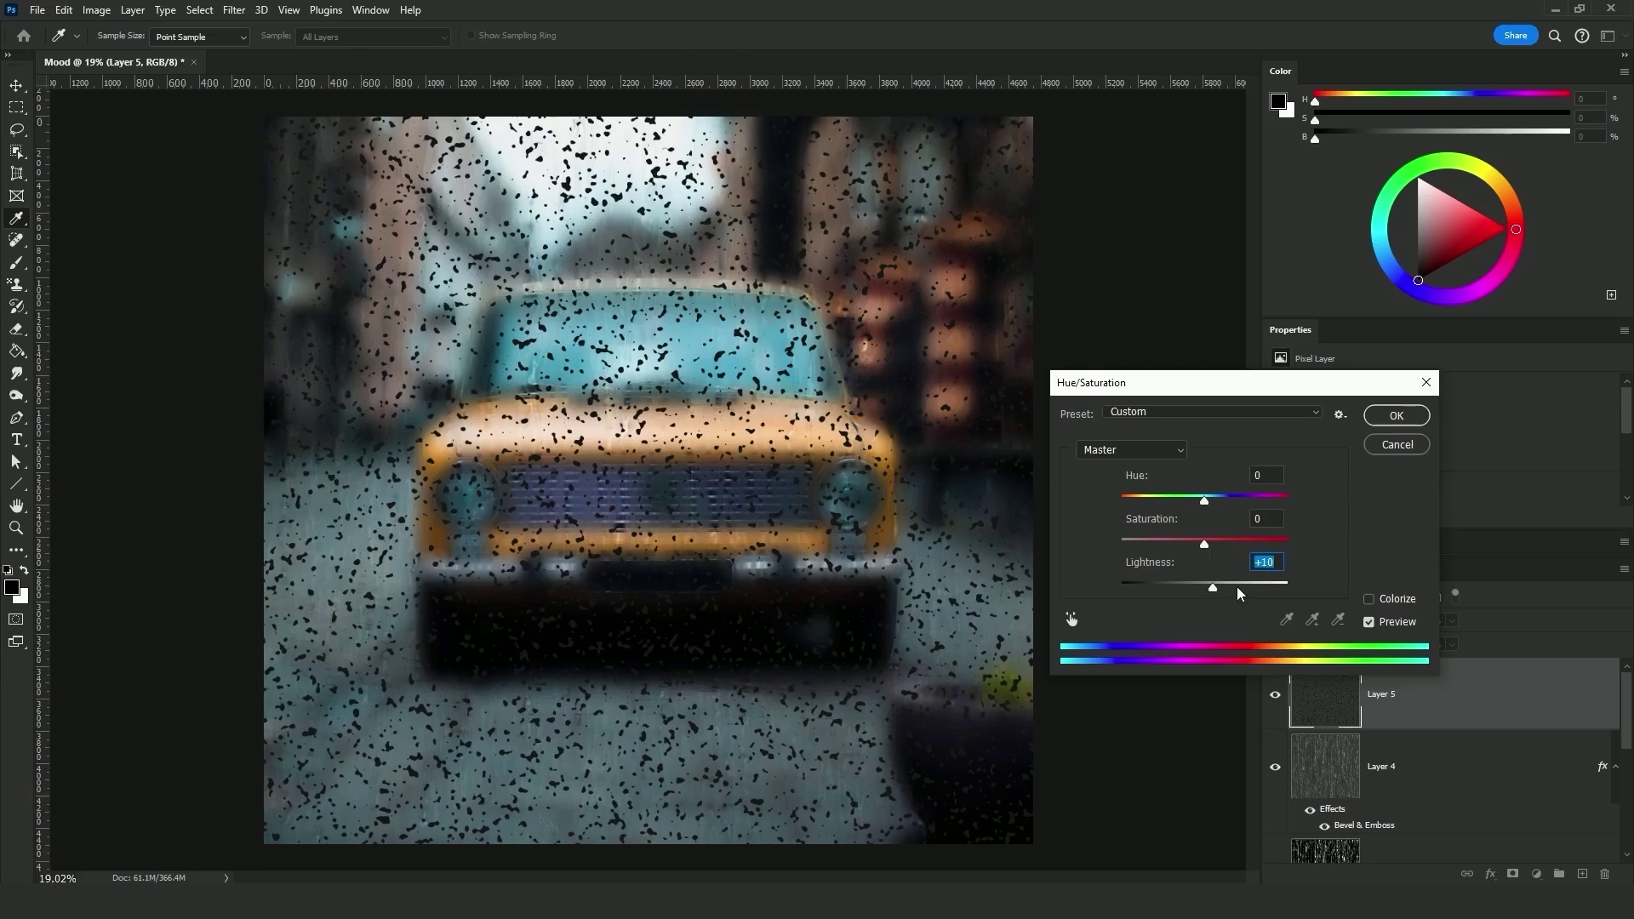
drag(1222, 591, 1227, 592)
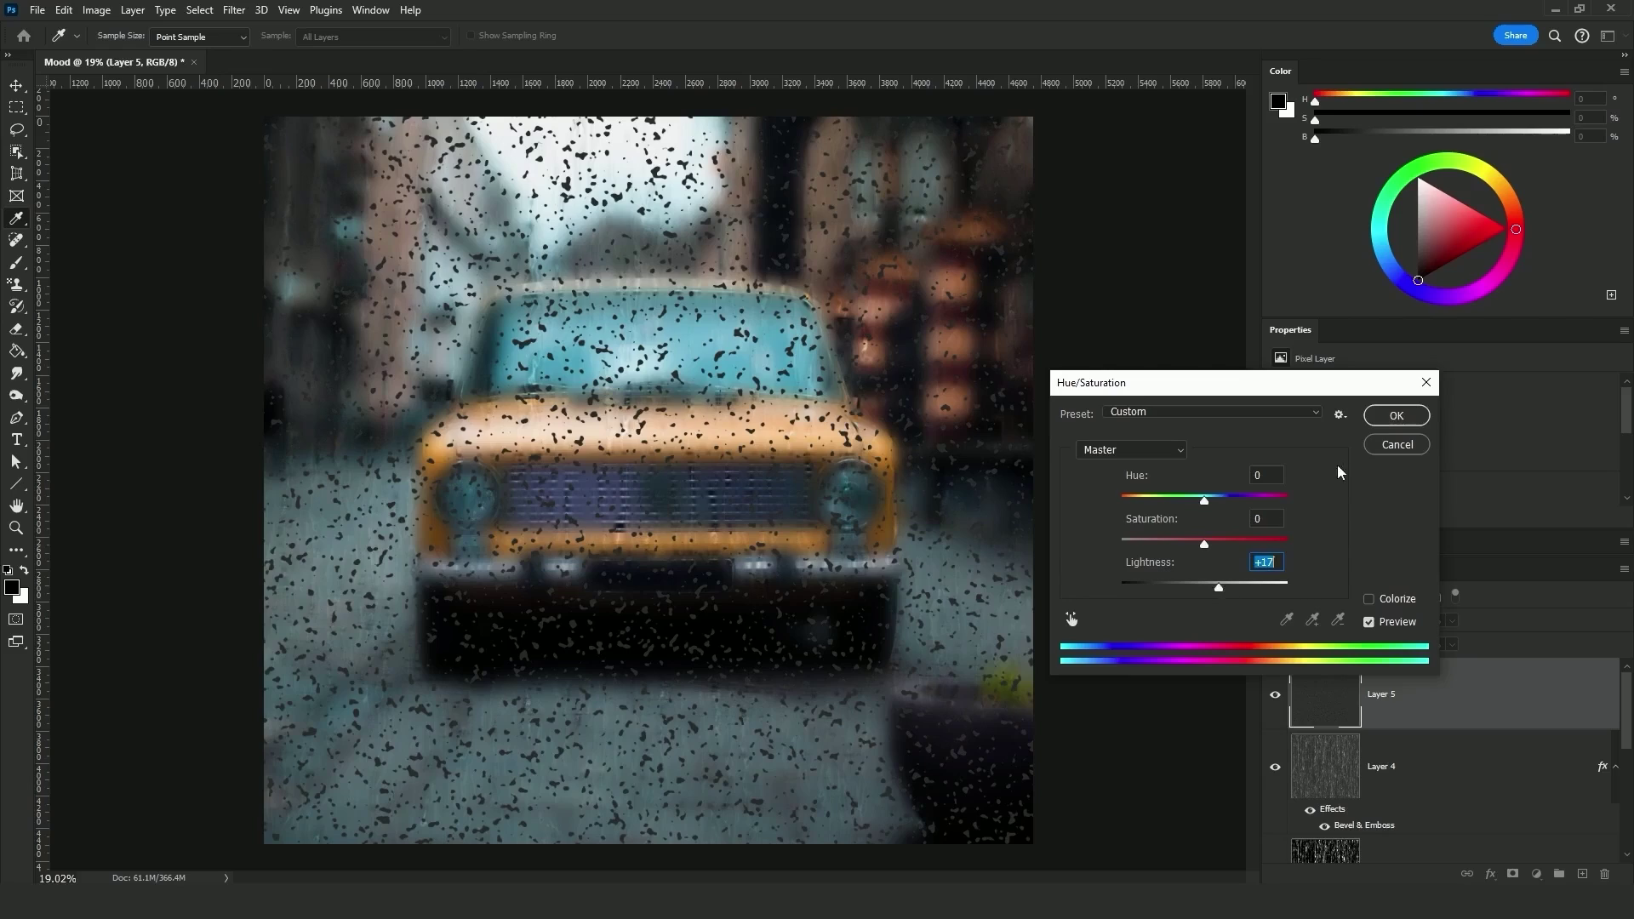
click(1397, 415)
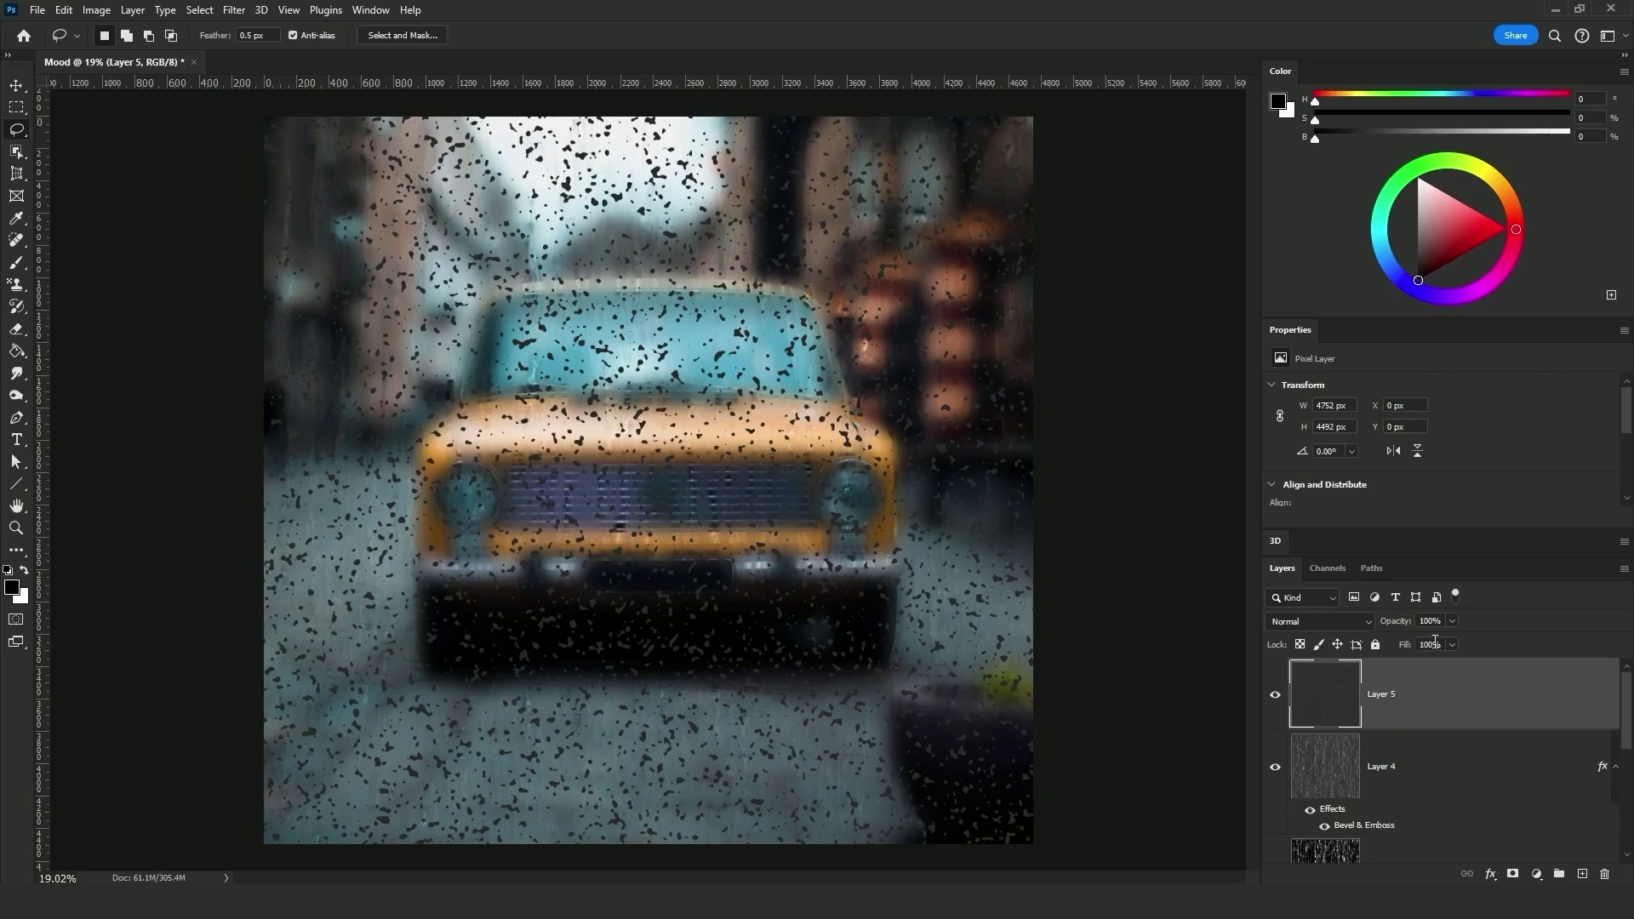
- Set the Fill of the gray dot layer to 10%
click(1431, 644)
text(10)
key(Return)
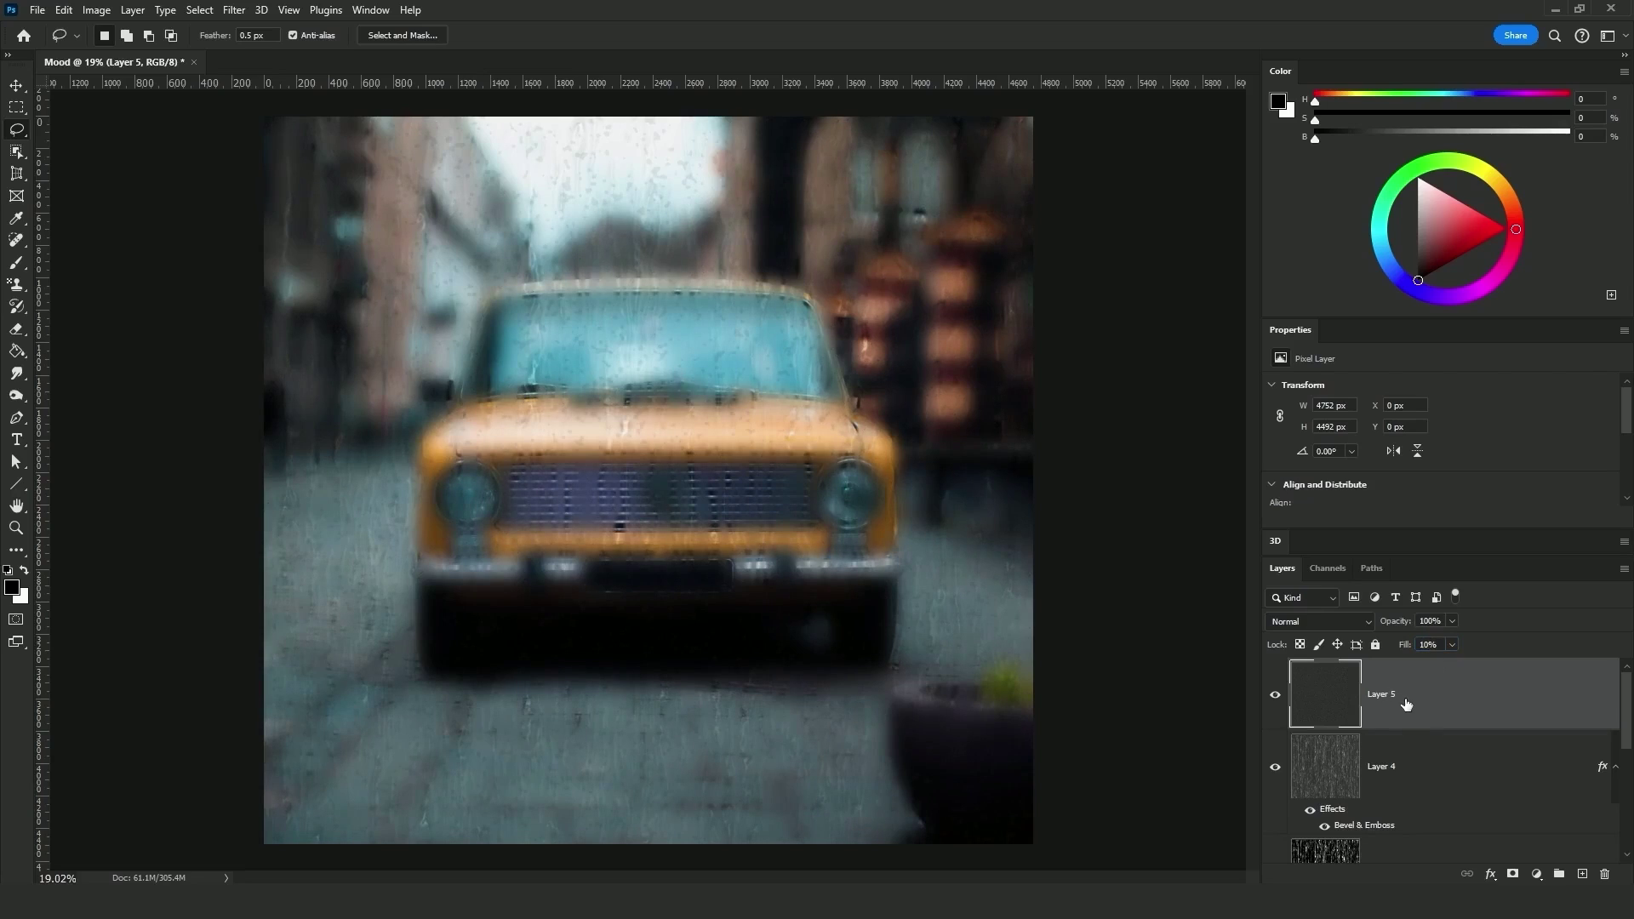
- Open the layer style settings of Layer 5 and enable Bevel & Emboss
double_click(1449, 695)
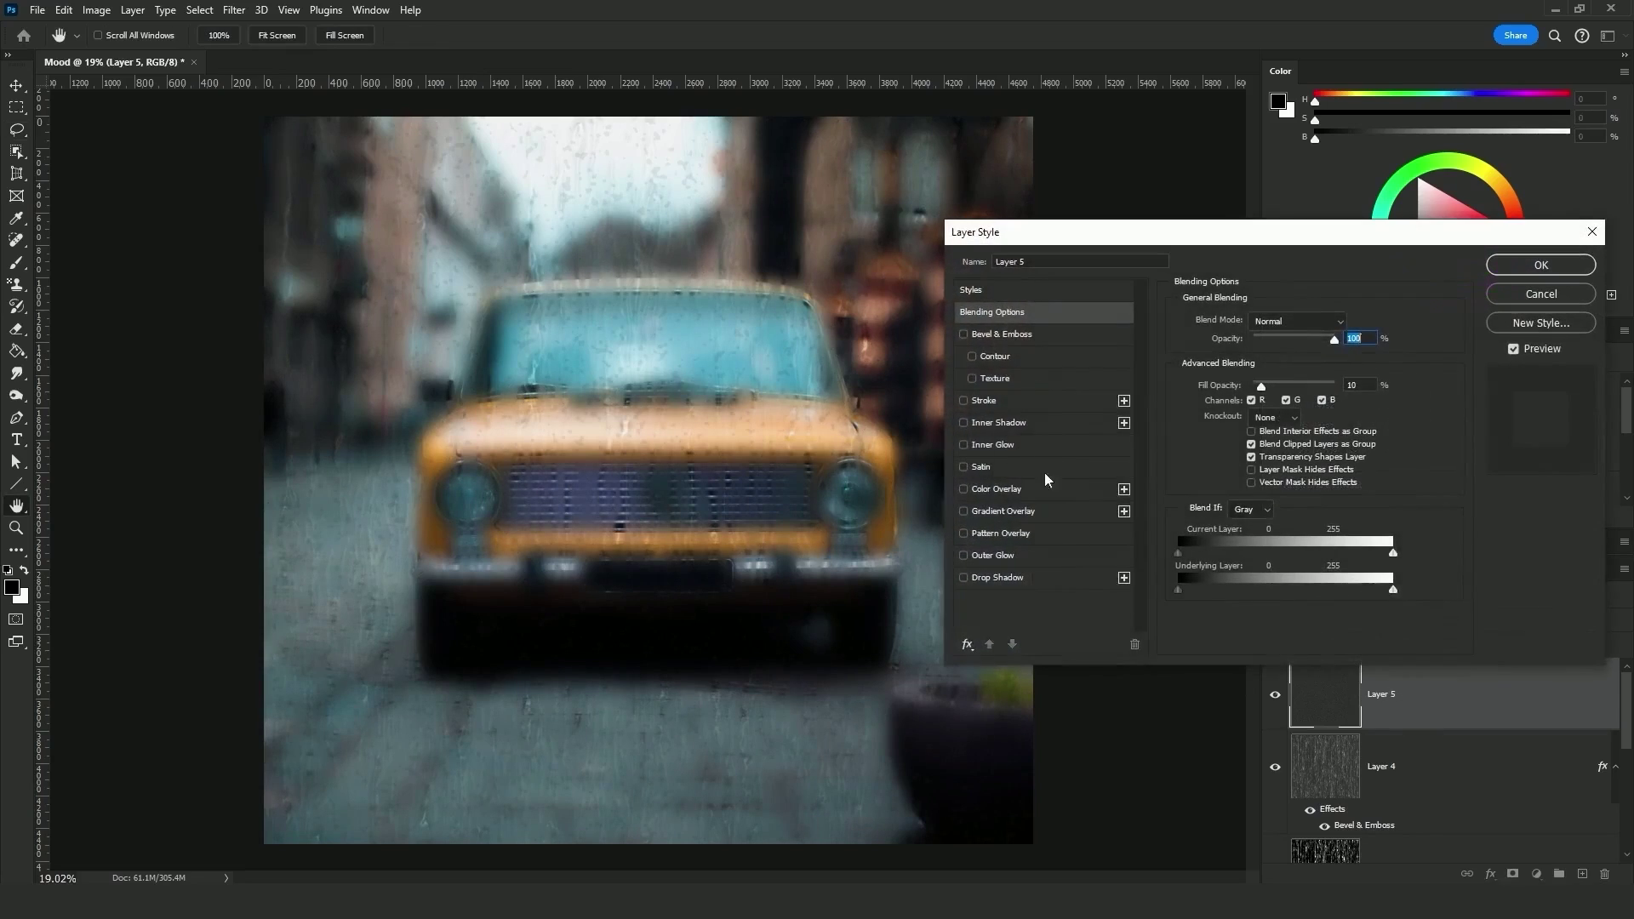
click(1007, 335)
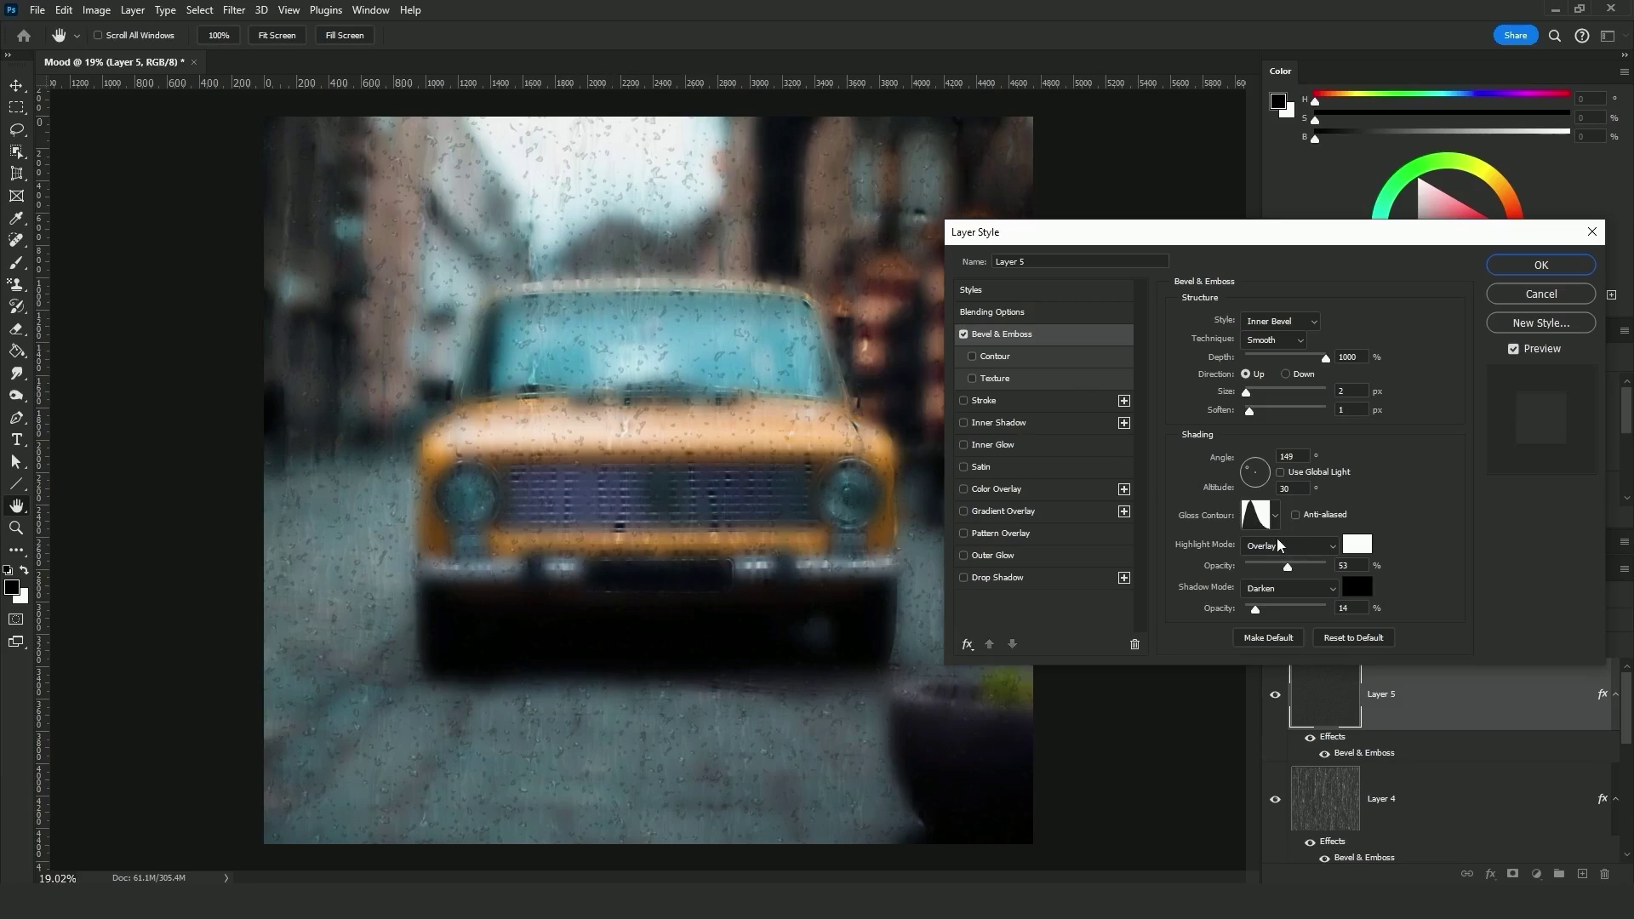
- Try alternative gloss contours for the Bevel & Emboss effect on Layer 5
click(1275, 516)
click(1226, 581)
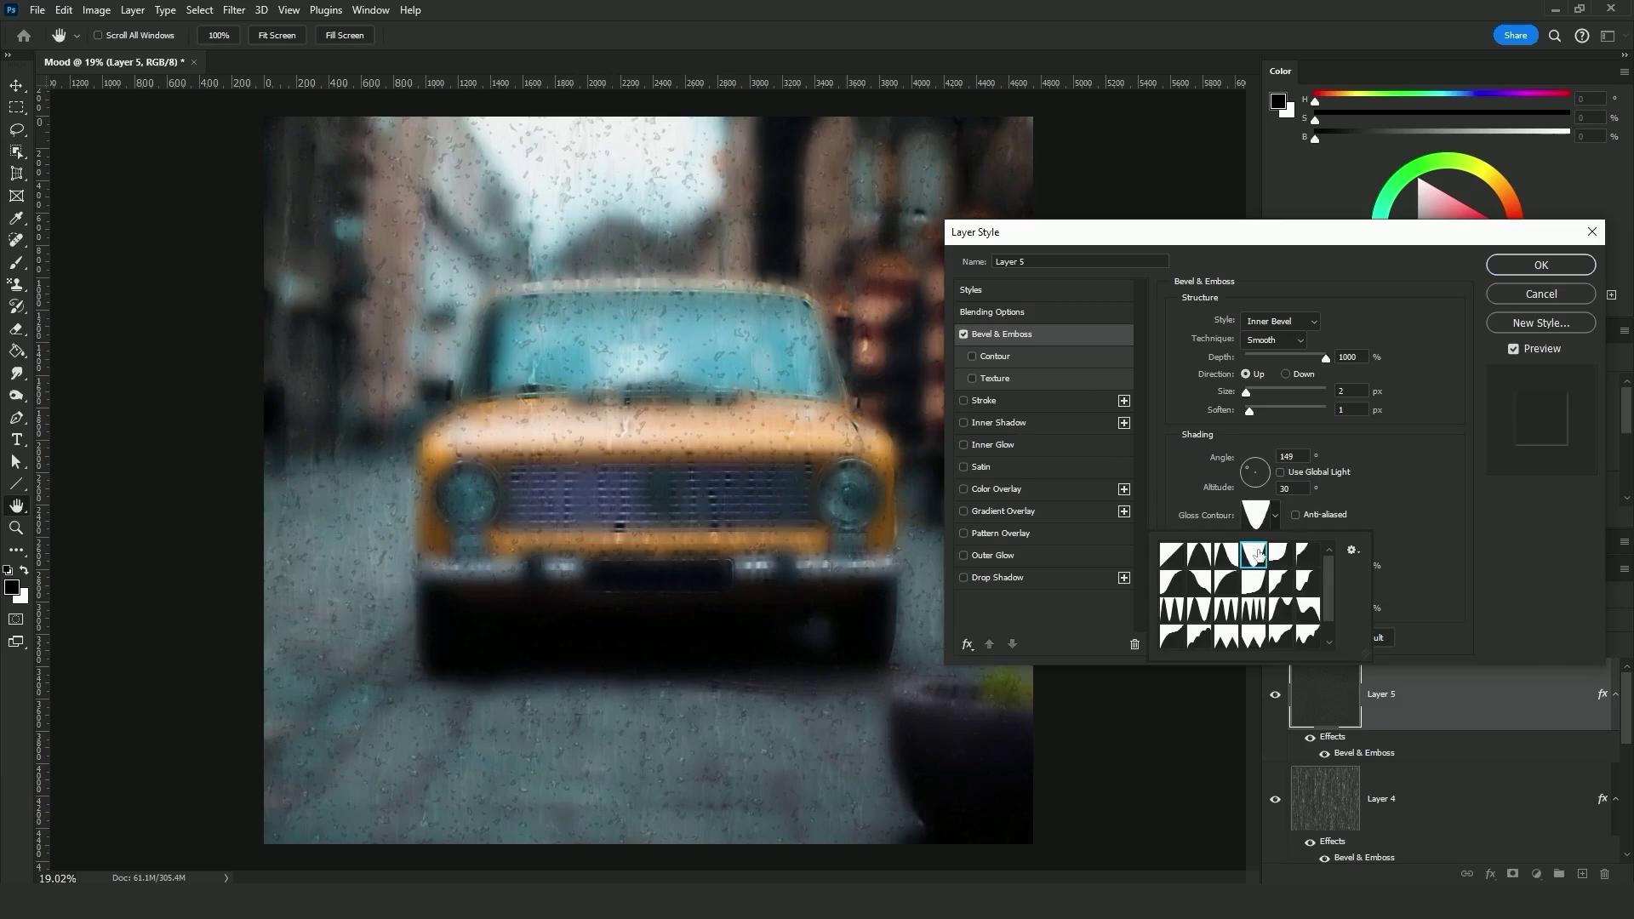
click(1174, 583)
click(1137, 534)
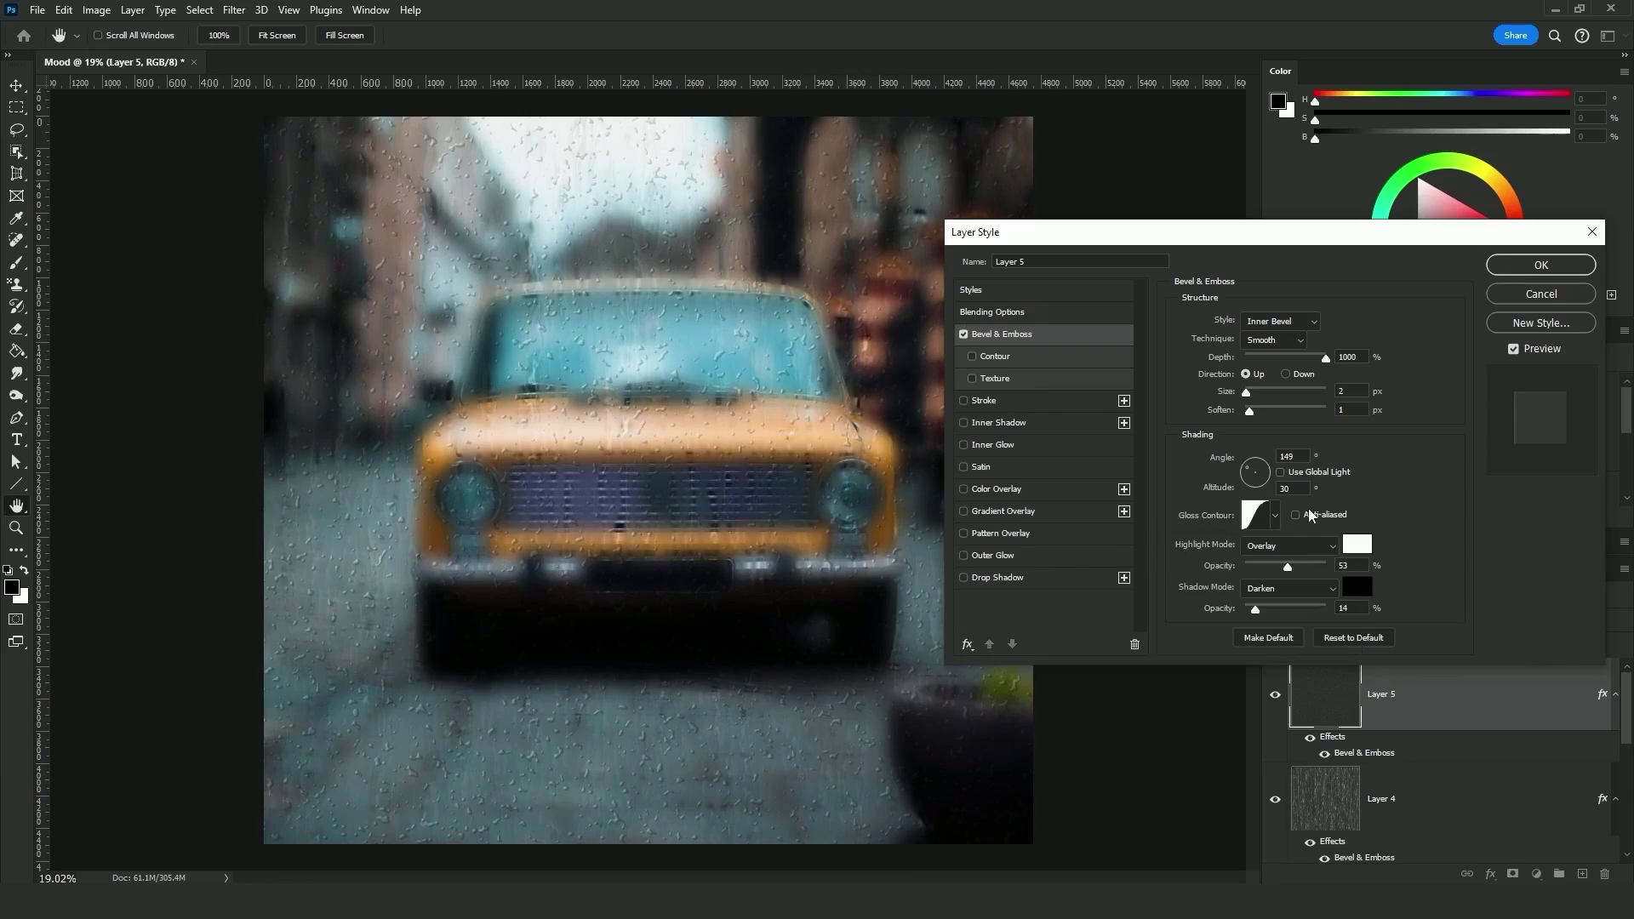
- Compare more gloss contours, set the bevel's Gloss Contour to the straight diagonal Linear preset and apply the layer style
click(1275, 515)
click(1200, 567)
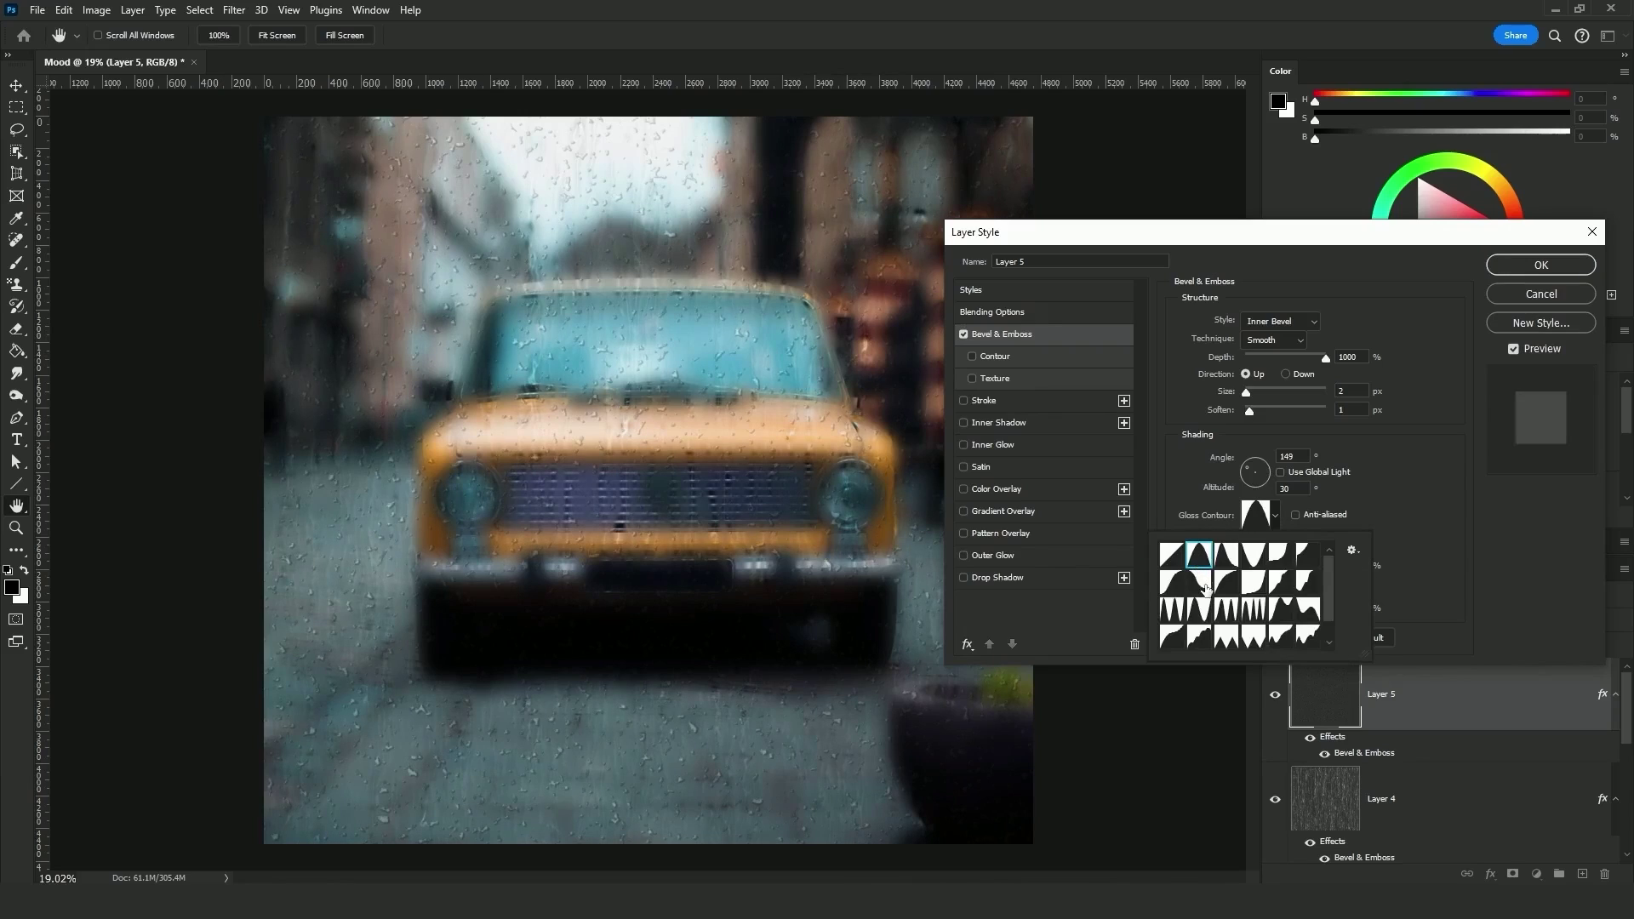
click(1200, 609)
click(1227, 610)
click(1253, 609)
click(1177, 558)
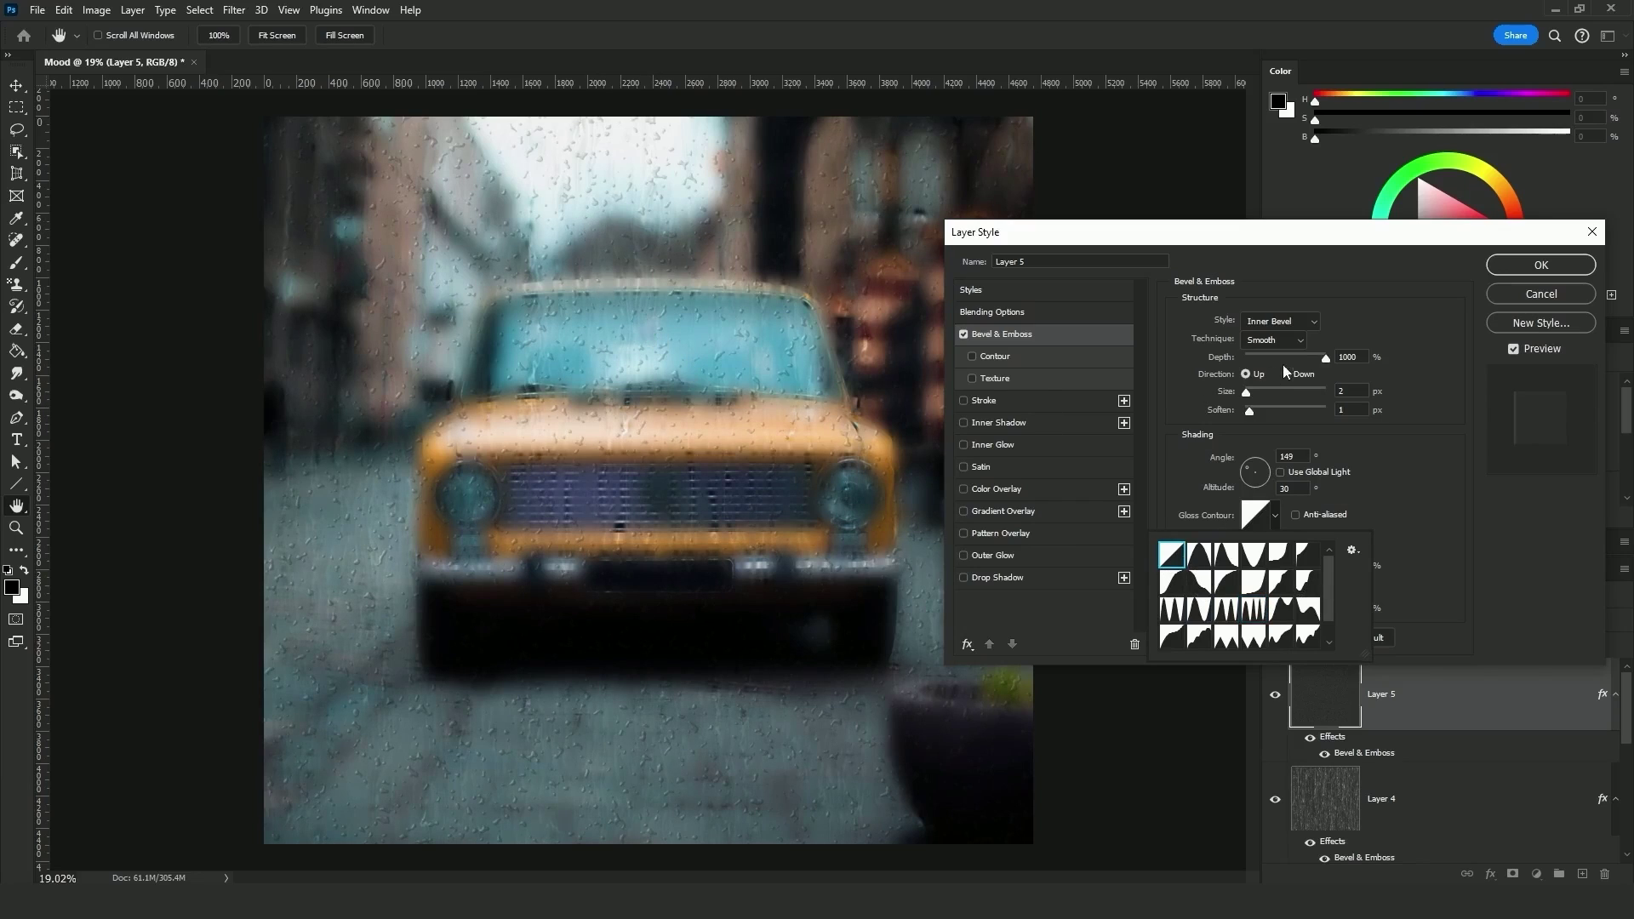
click(1239, 267)
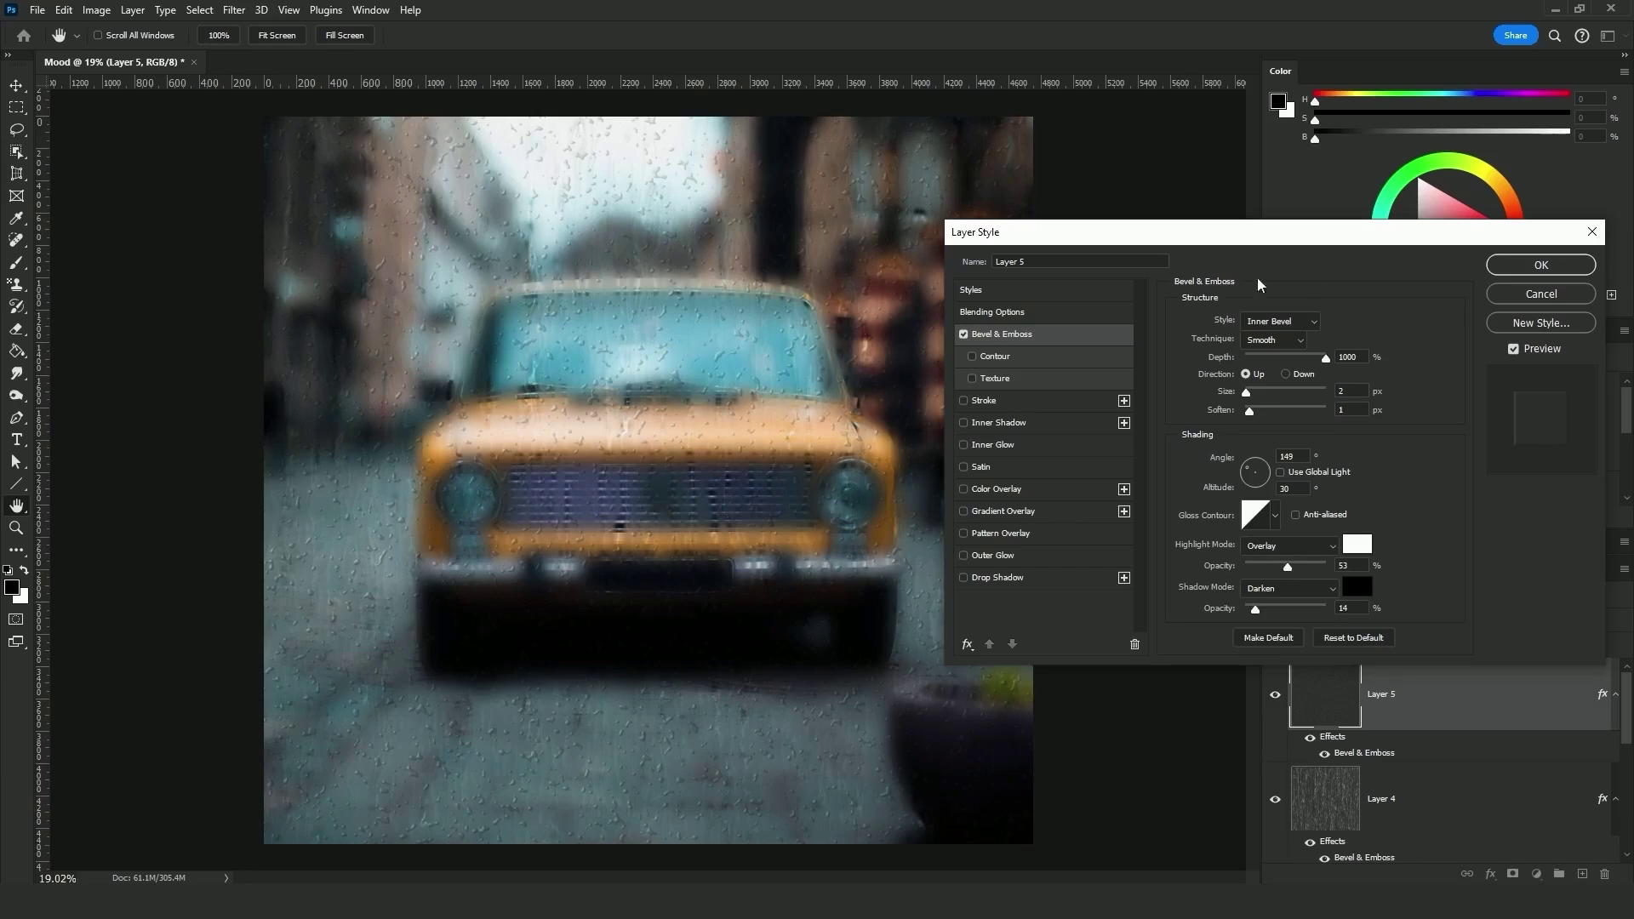
click(1541, 265)
key(l)
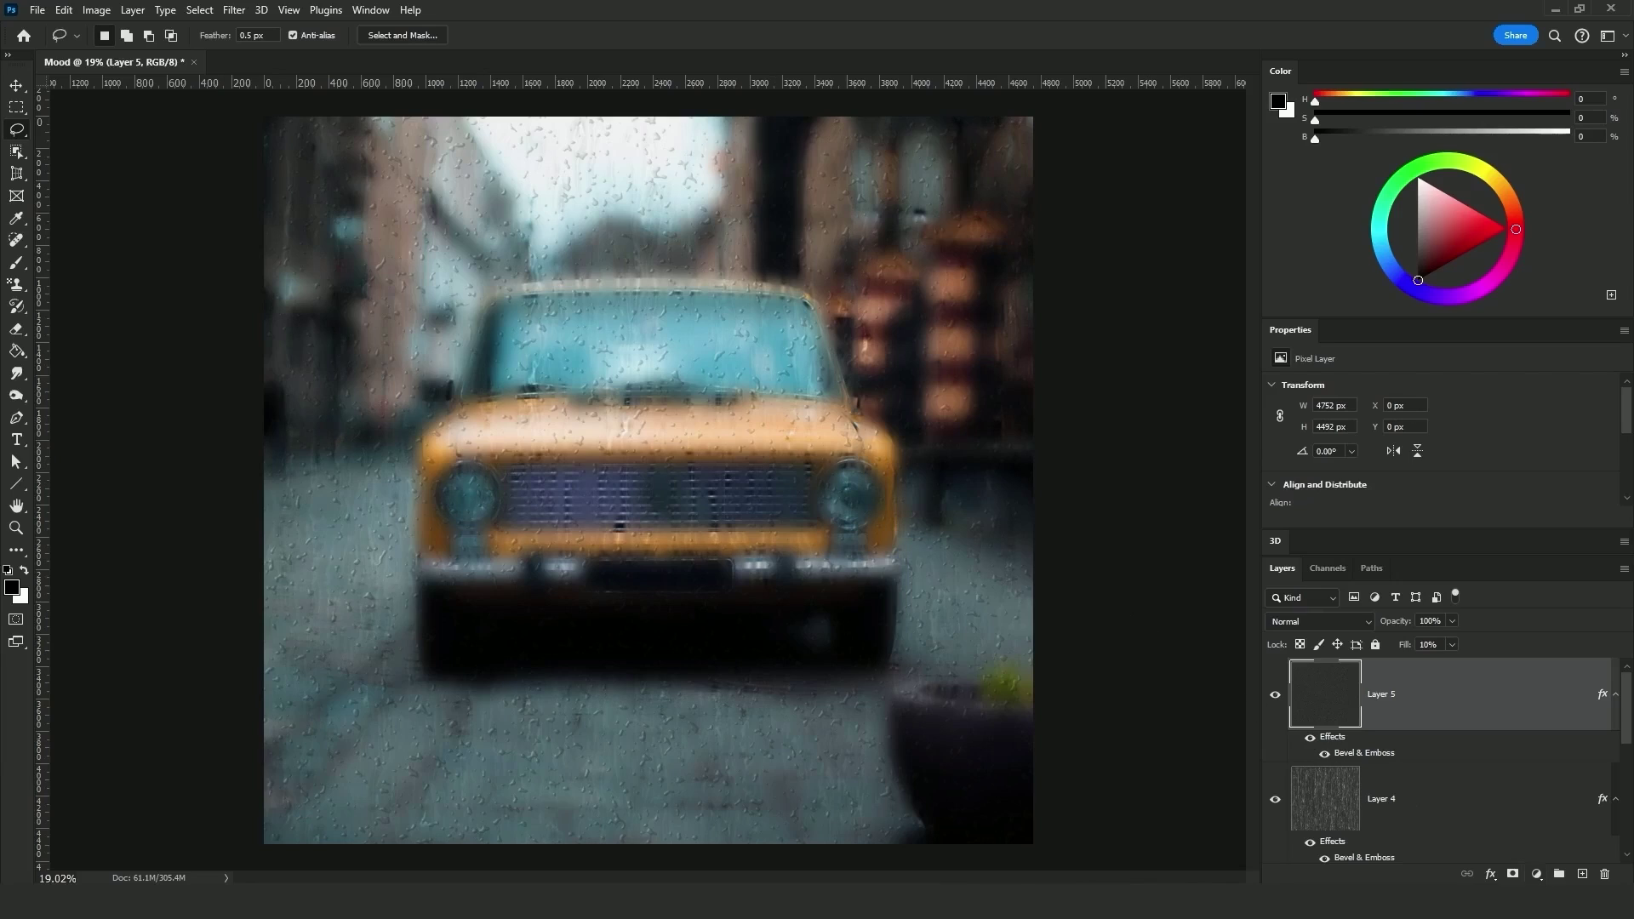
- Add a layer mask to Layer 5 and render Clouds on the mask
click(1512, 874)
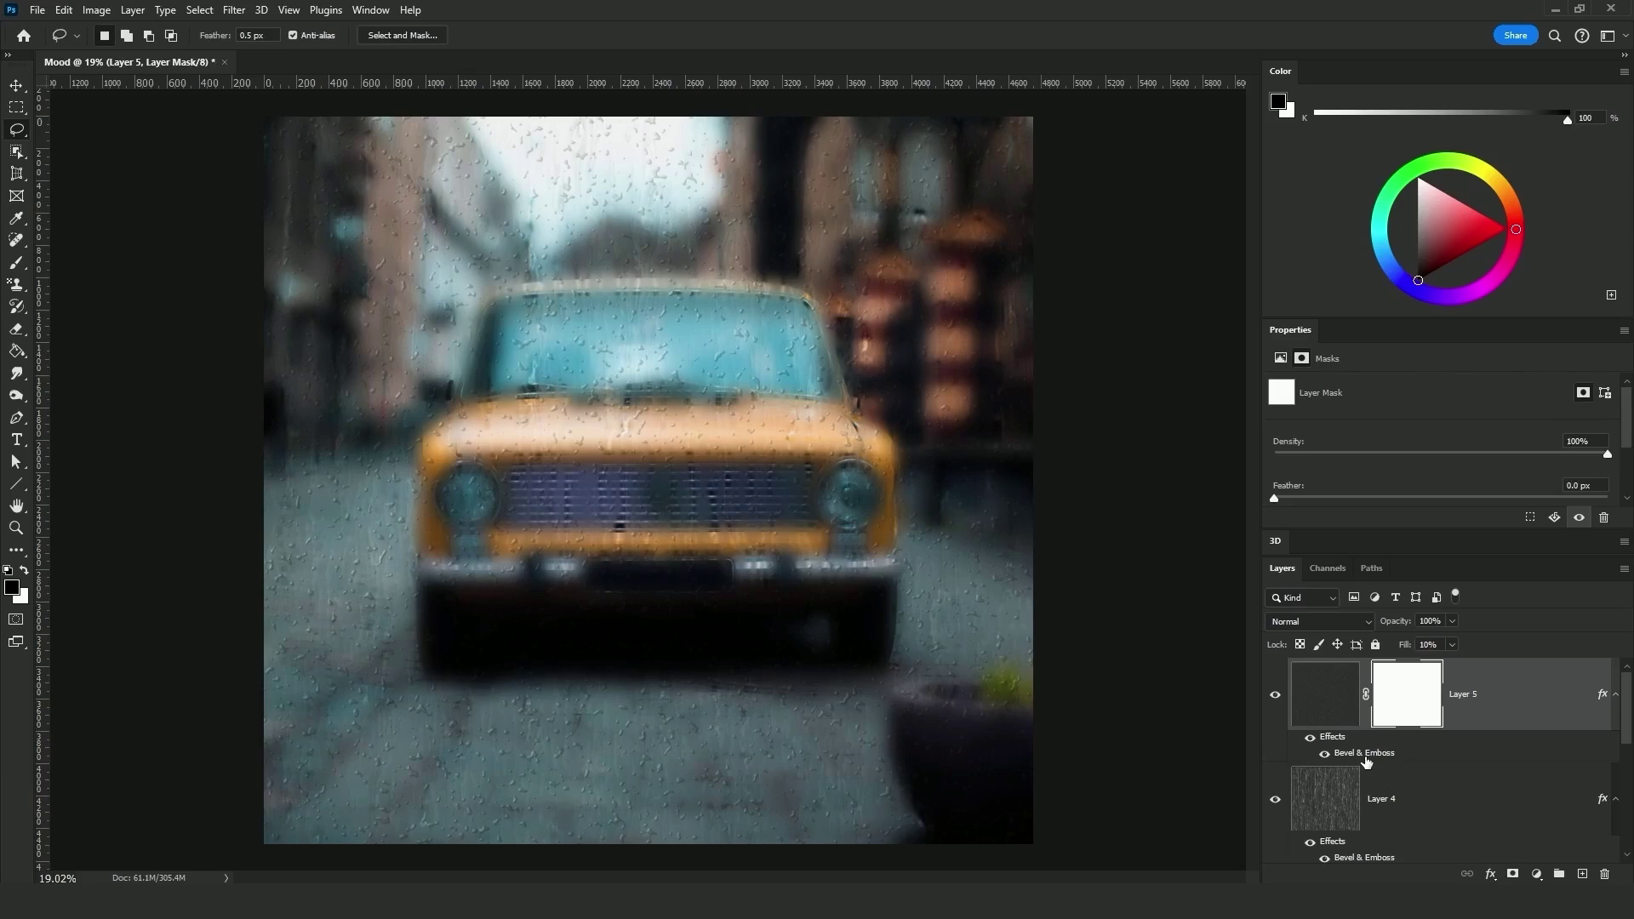
click(235, 10)
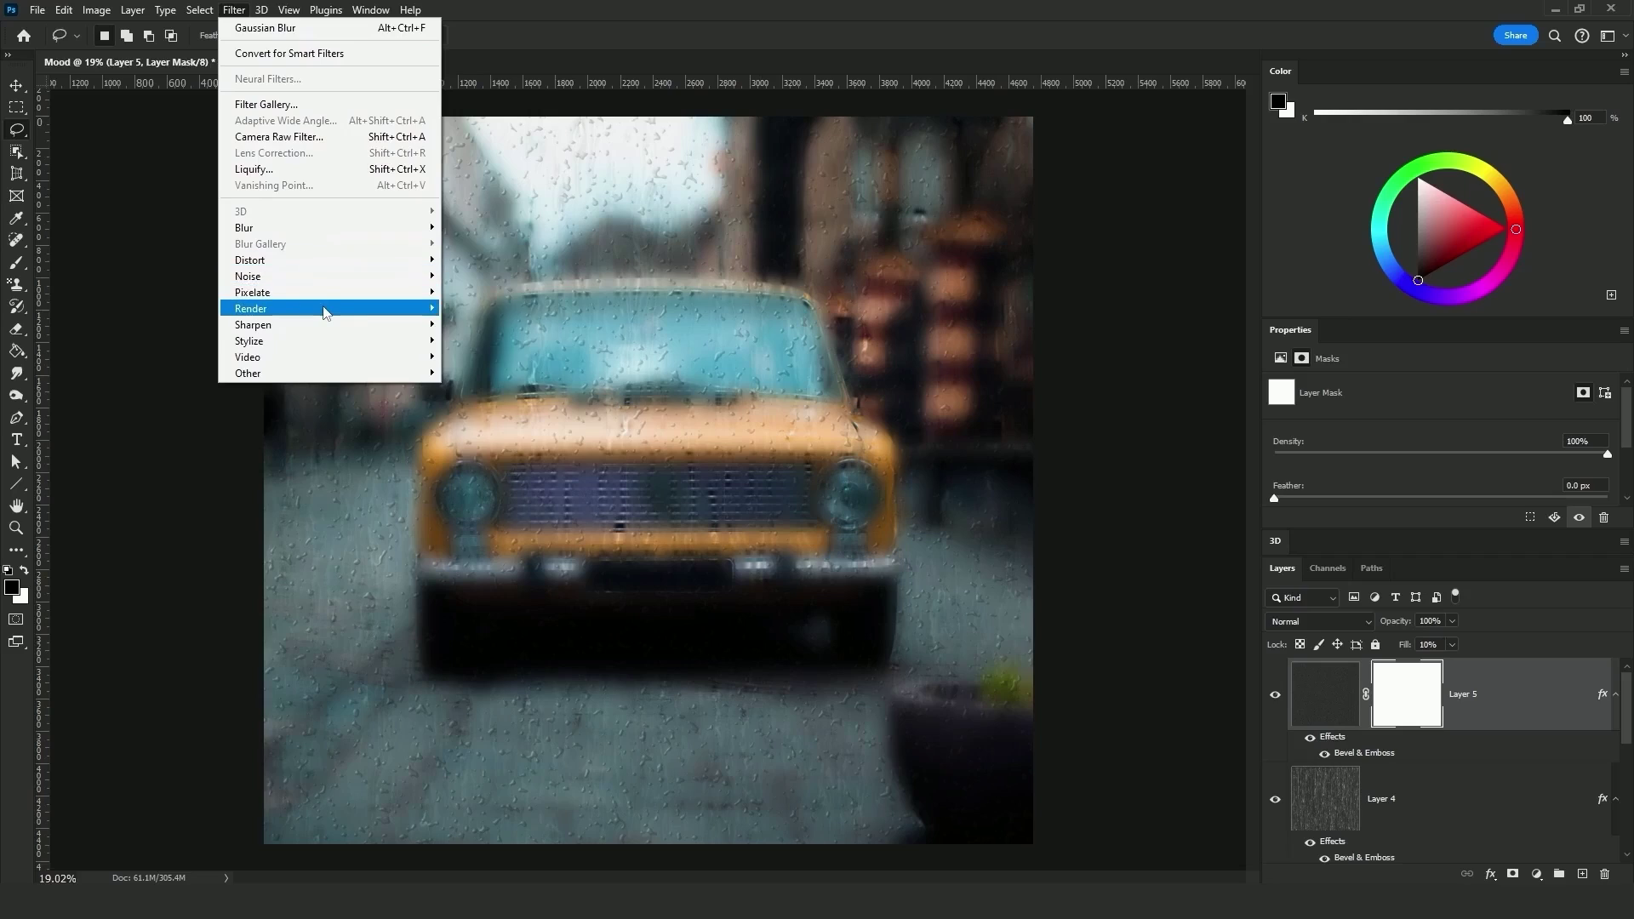
mouse_move(433, 311)
click(474, 365)
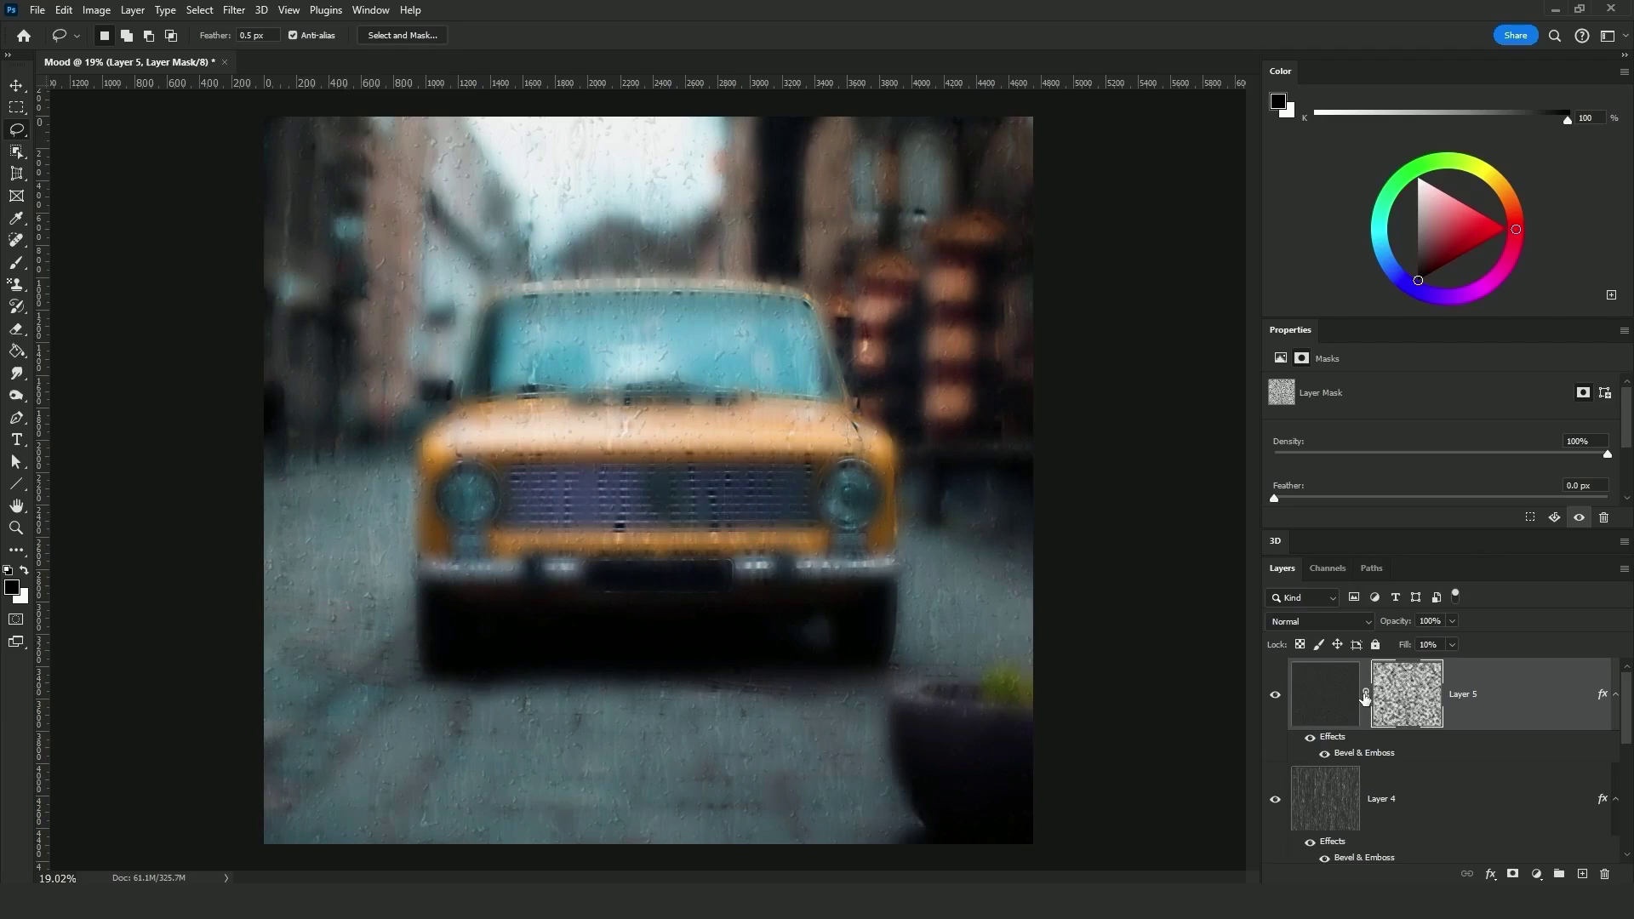
- Unlink the mask from Layer 5 and scale the cloud mask up proportionally to about 256%
click(1366, 698)
click(1397, 706)
click(1396, 703)
key(ctrl+t)
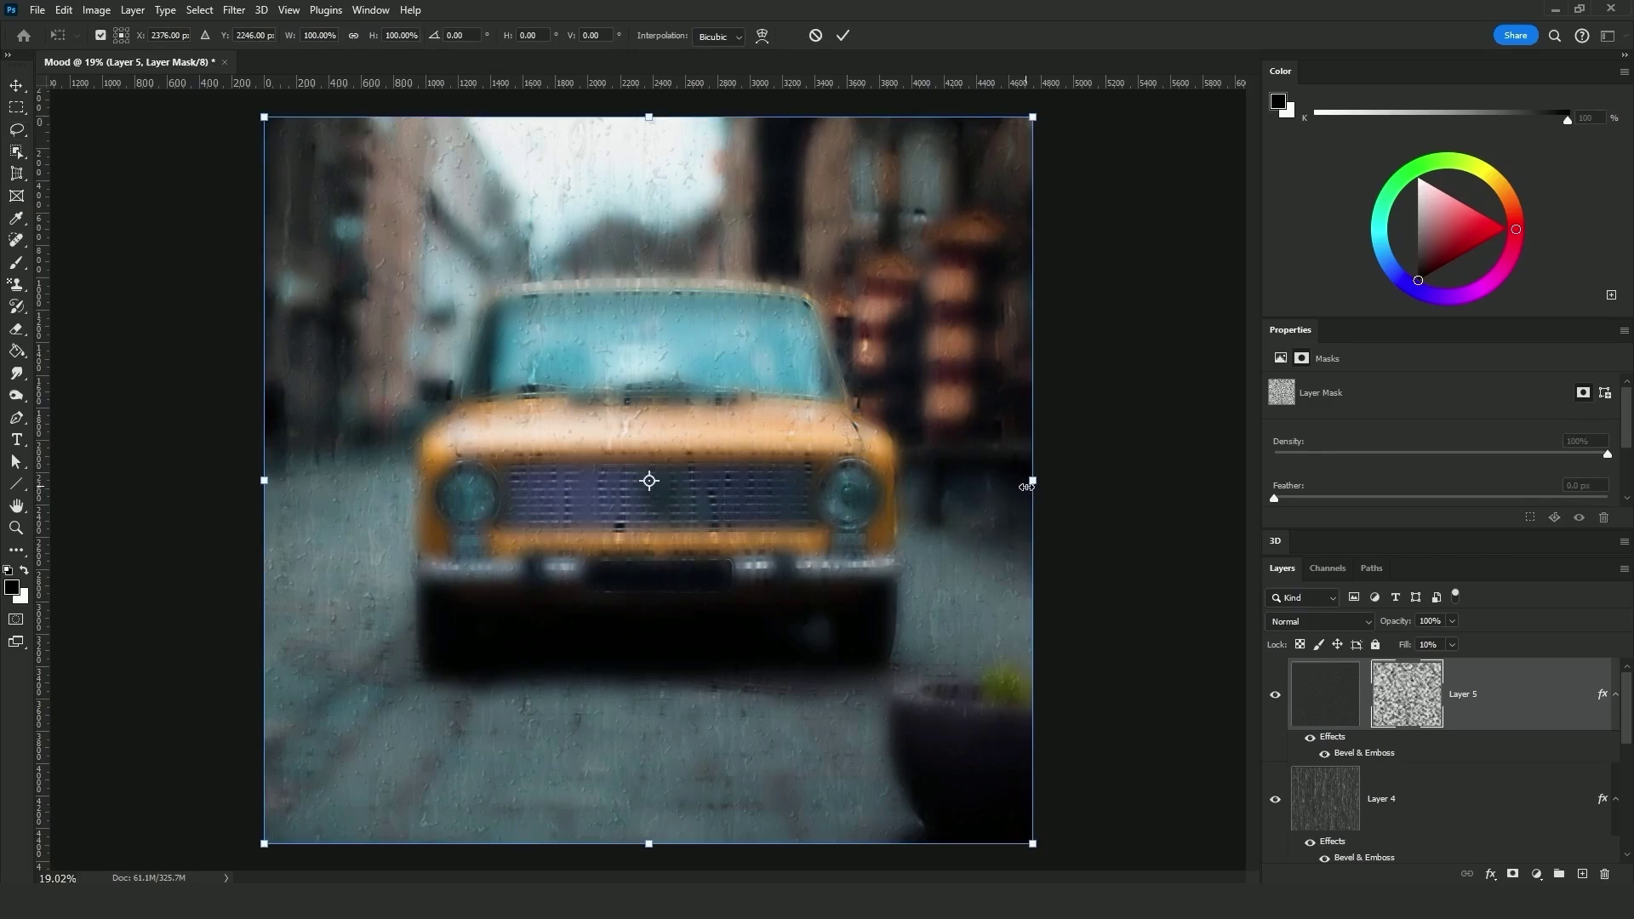
drag(1030, 480, 1588, 341)
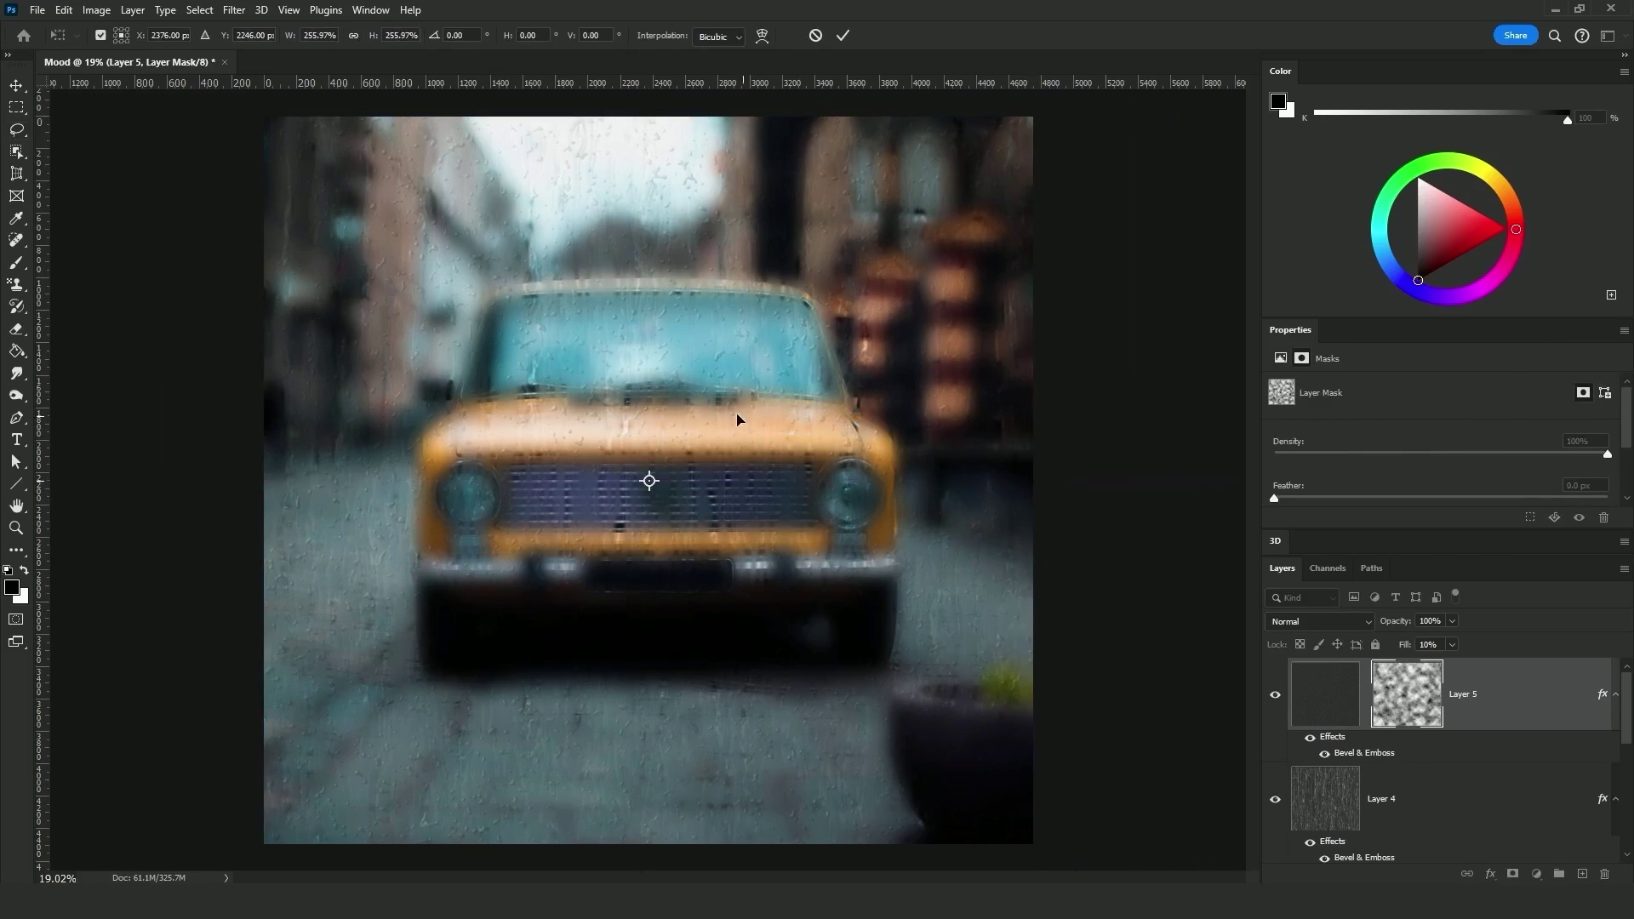
key(Return)
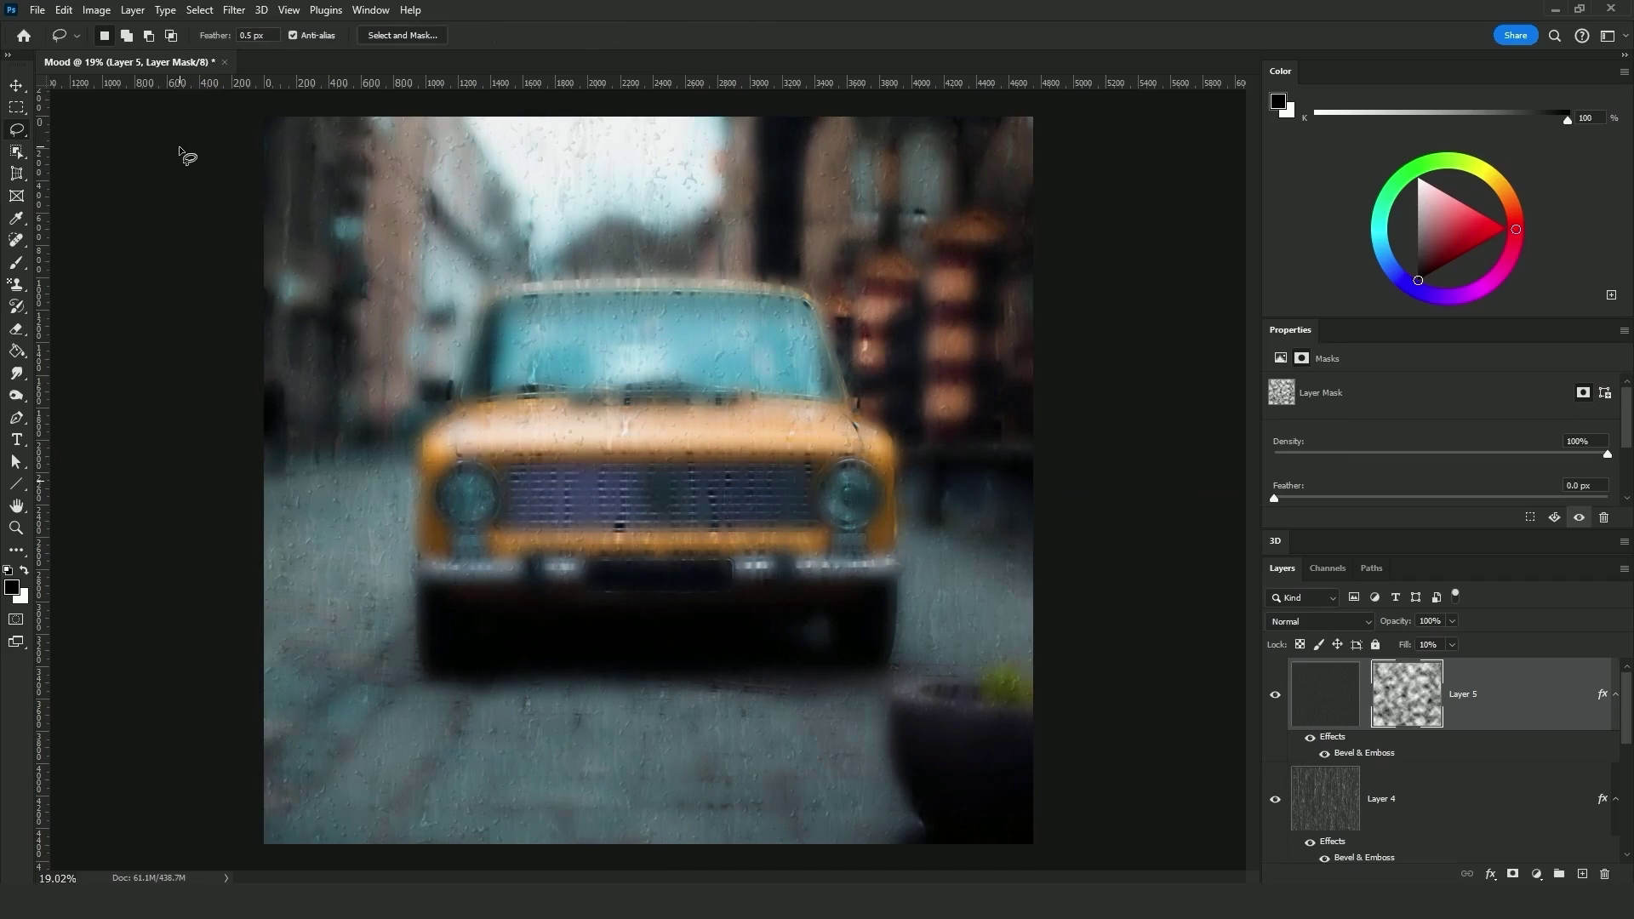
- Select the whole canvas and crop the document to it, trimming the enlarged mask of Layer 5
key(ctrl+a)
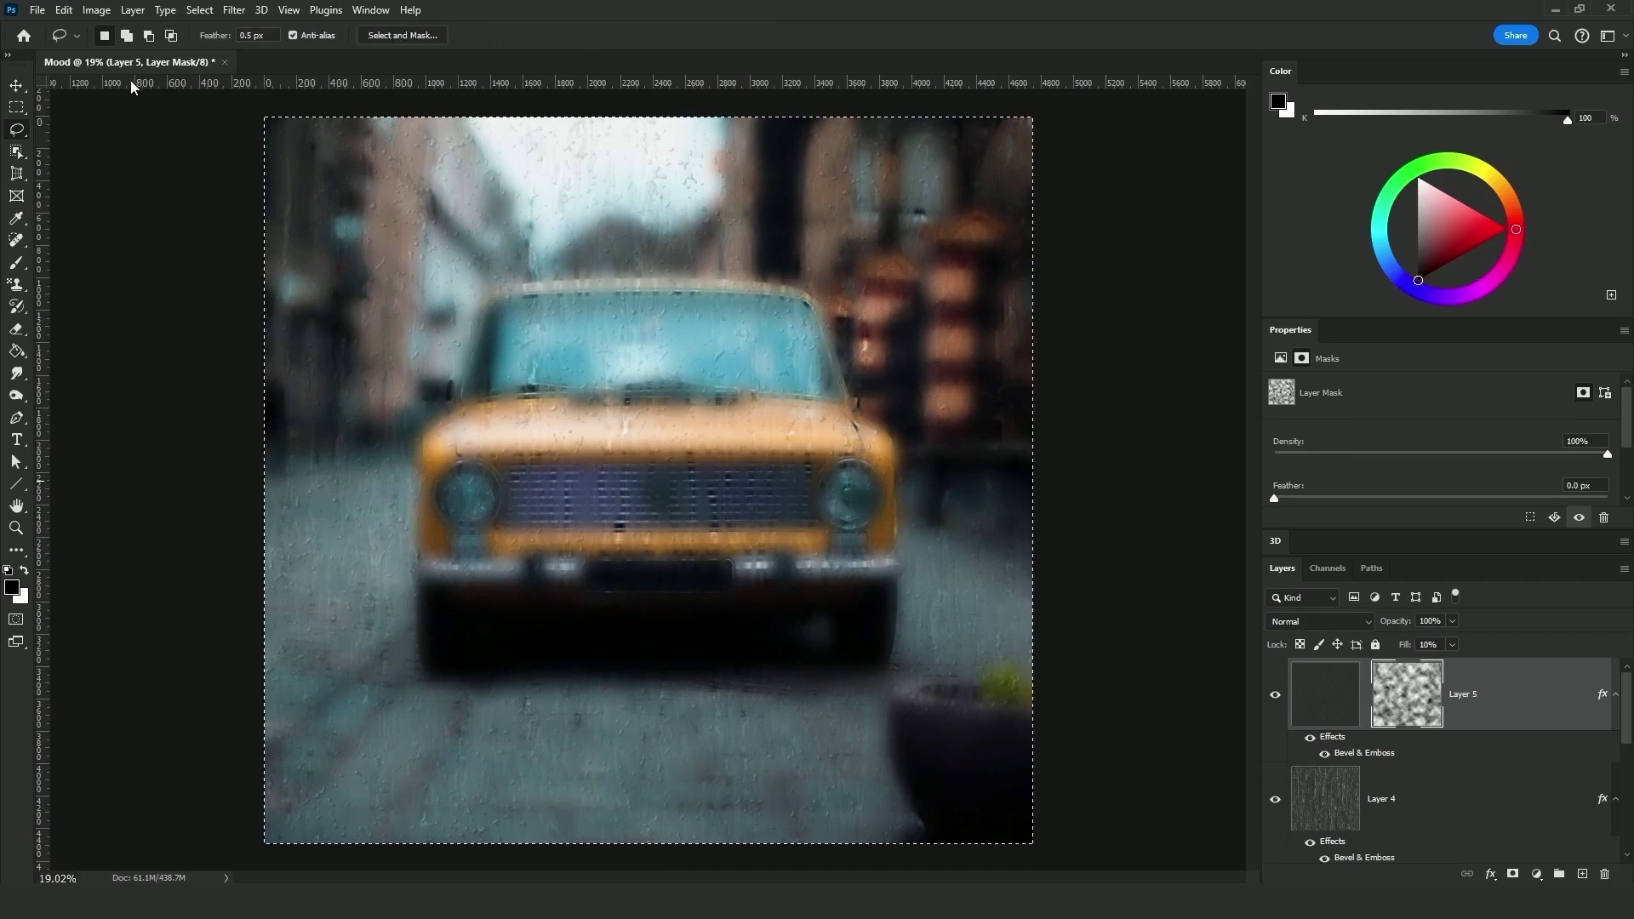
click(96, 10)
click(119, 182)
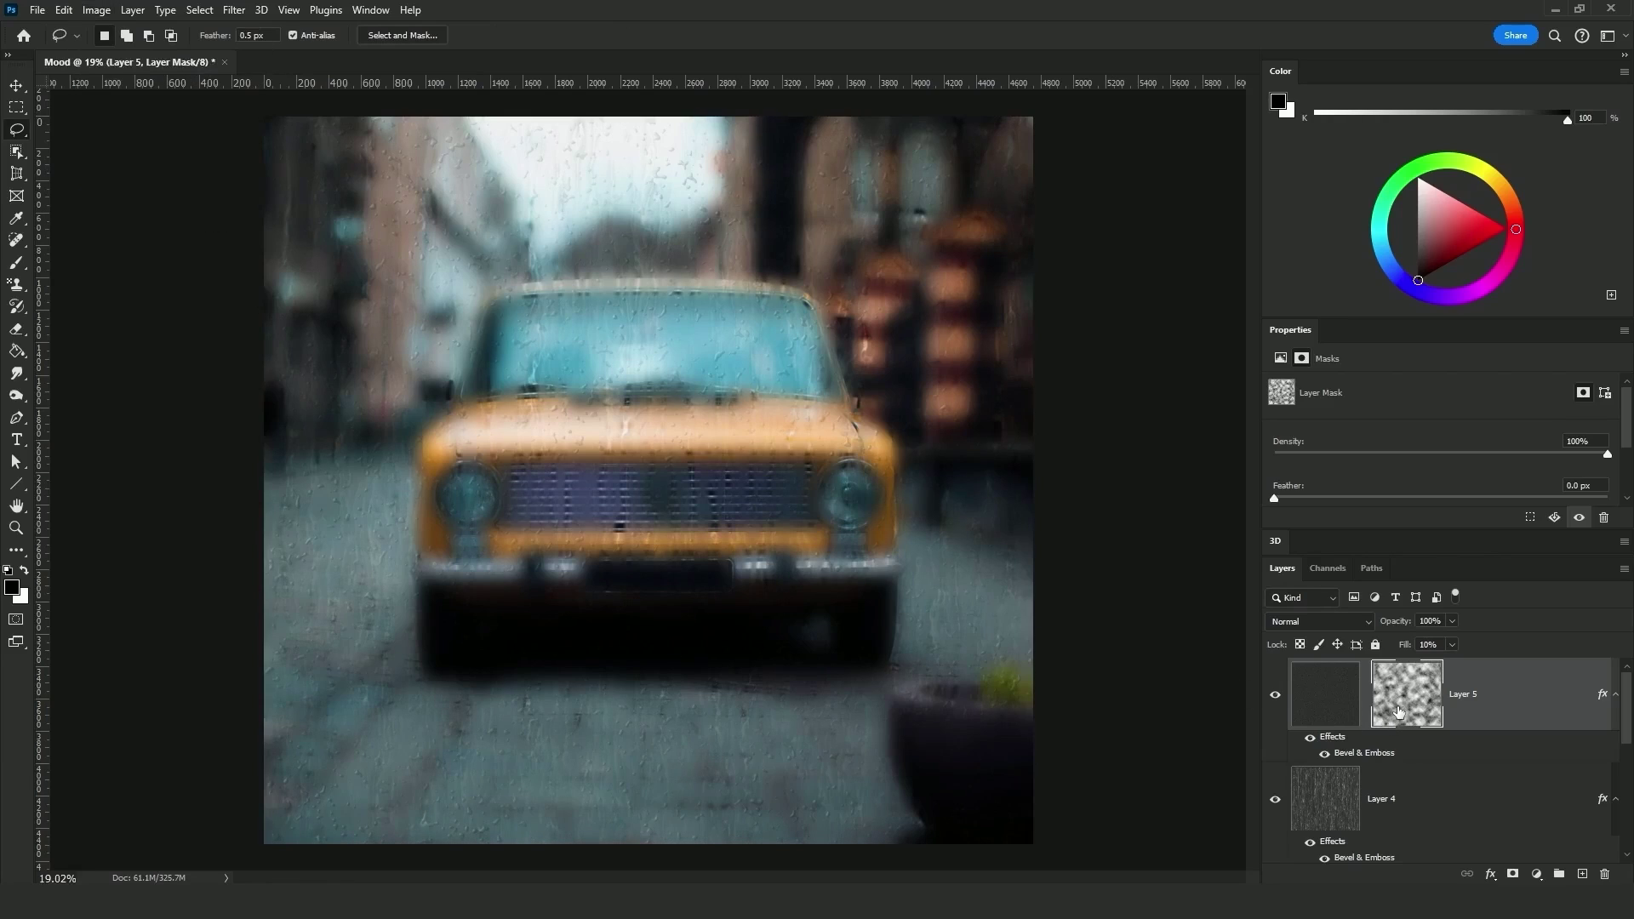
- Use Levels to turn Layer 5's cloud mask into high-contrast black and white patches, and apply the mask to the layer
key(ctrl+l)
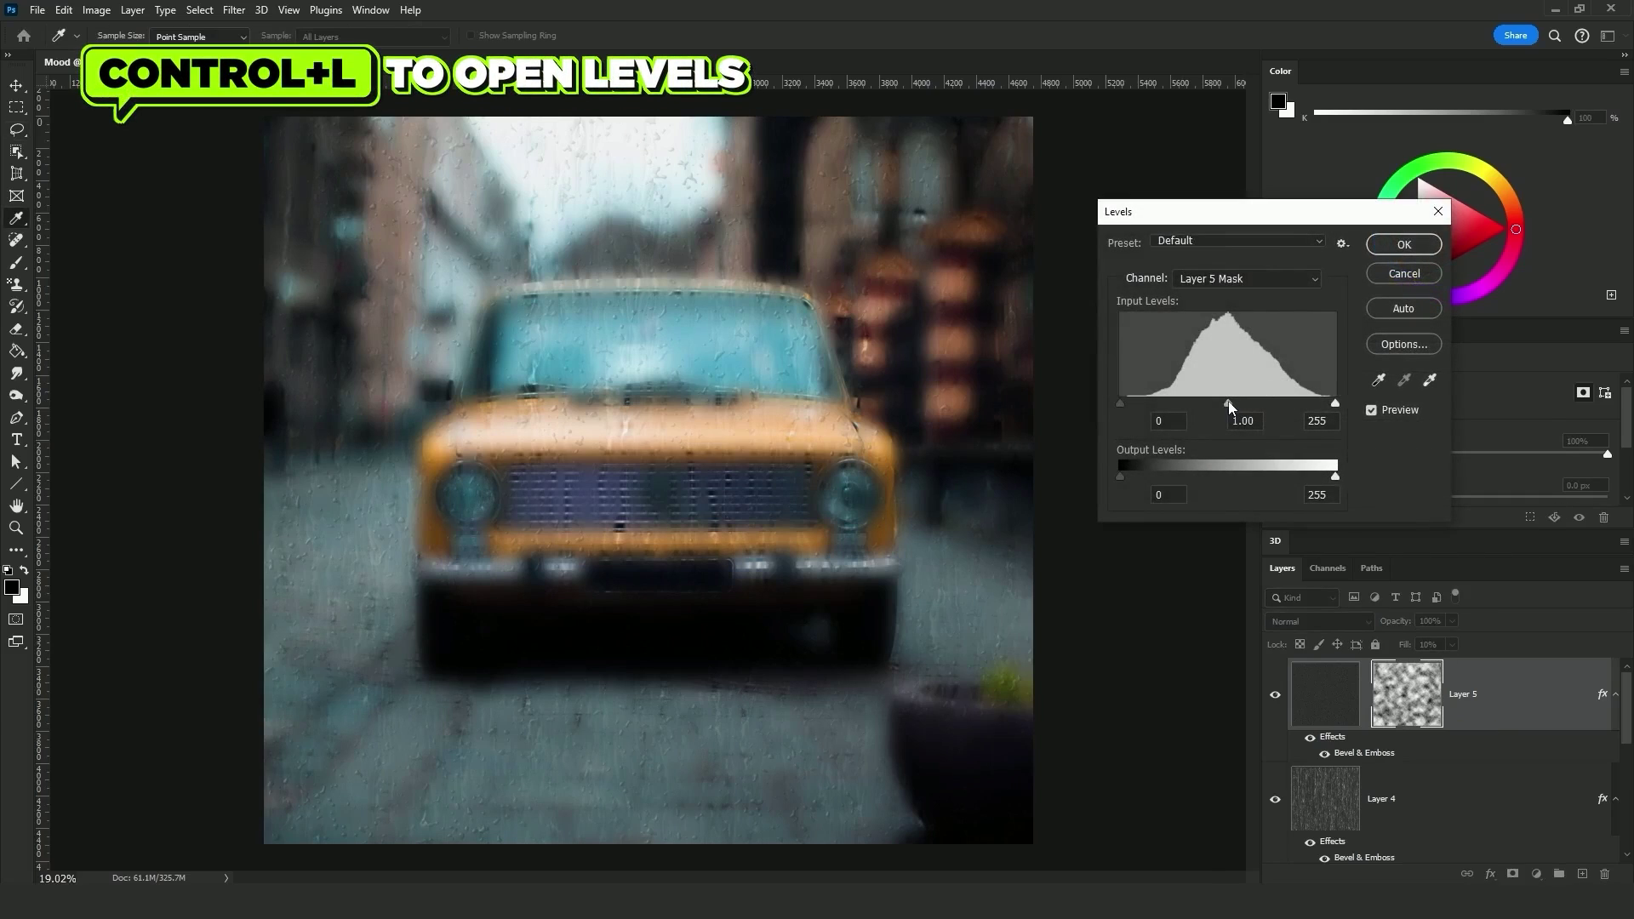
drag(1227, 403, 1267, 403)
drag(1120, 403, 1178, 404)
click(1402, 244)
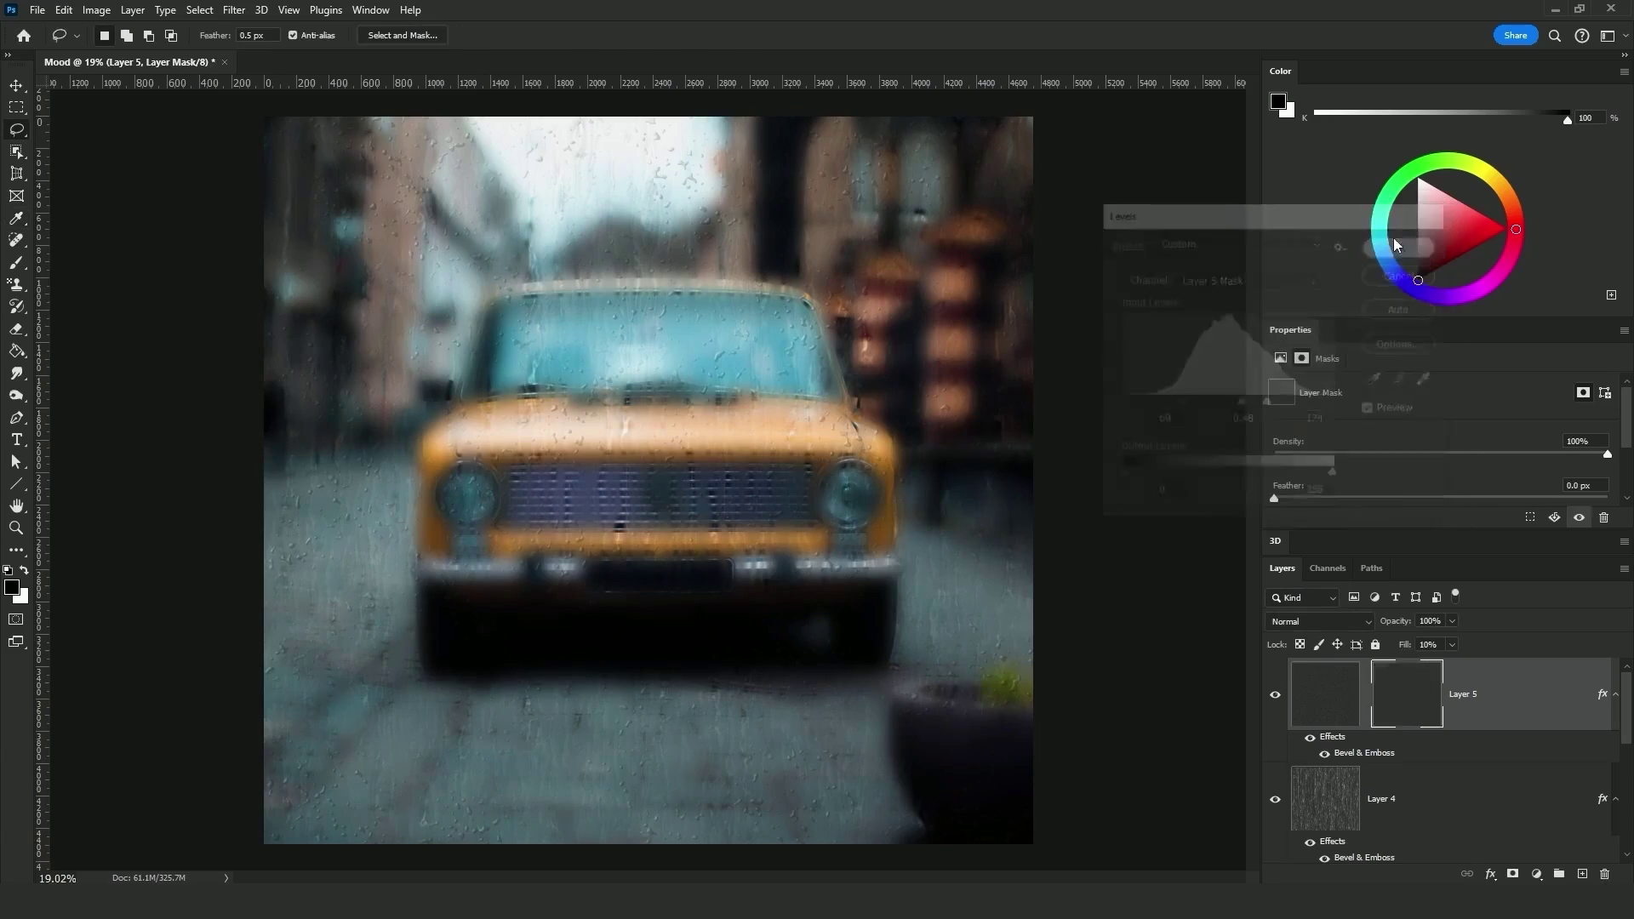
key(l)
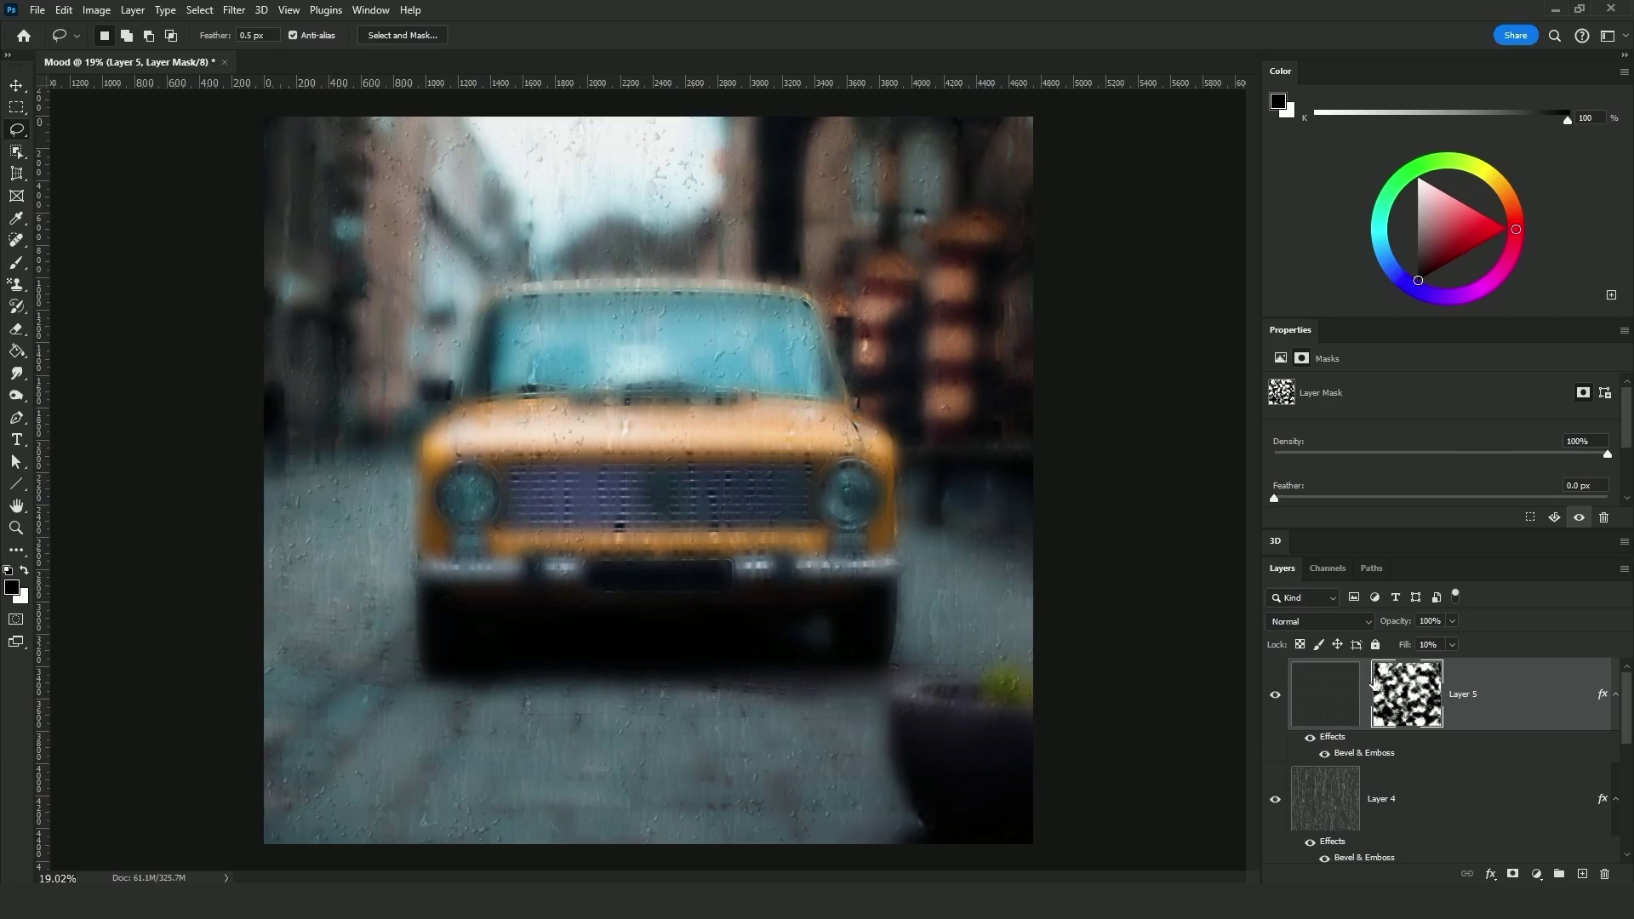
right_click(1403, 692)
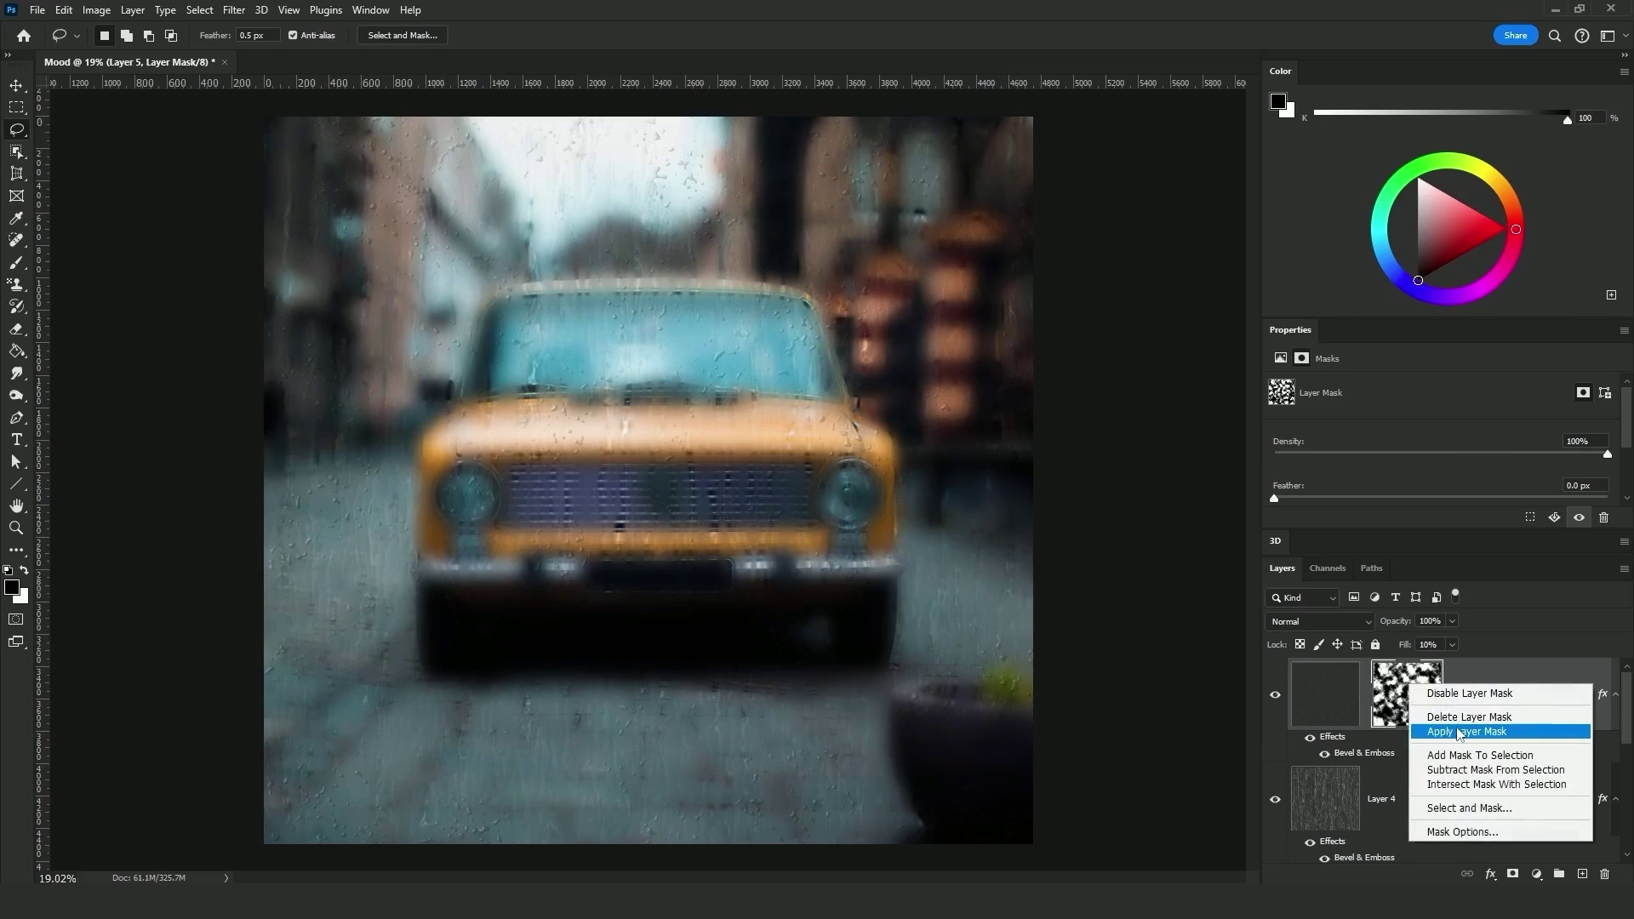
click(1460, 732)
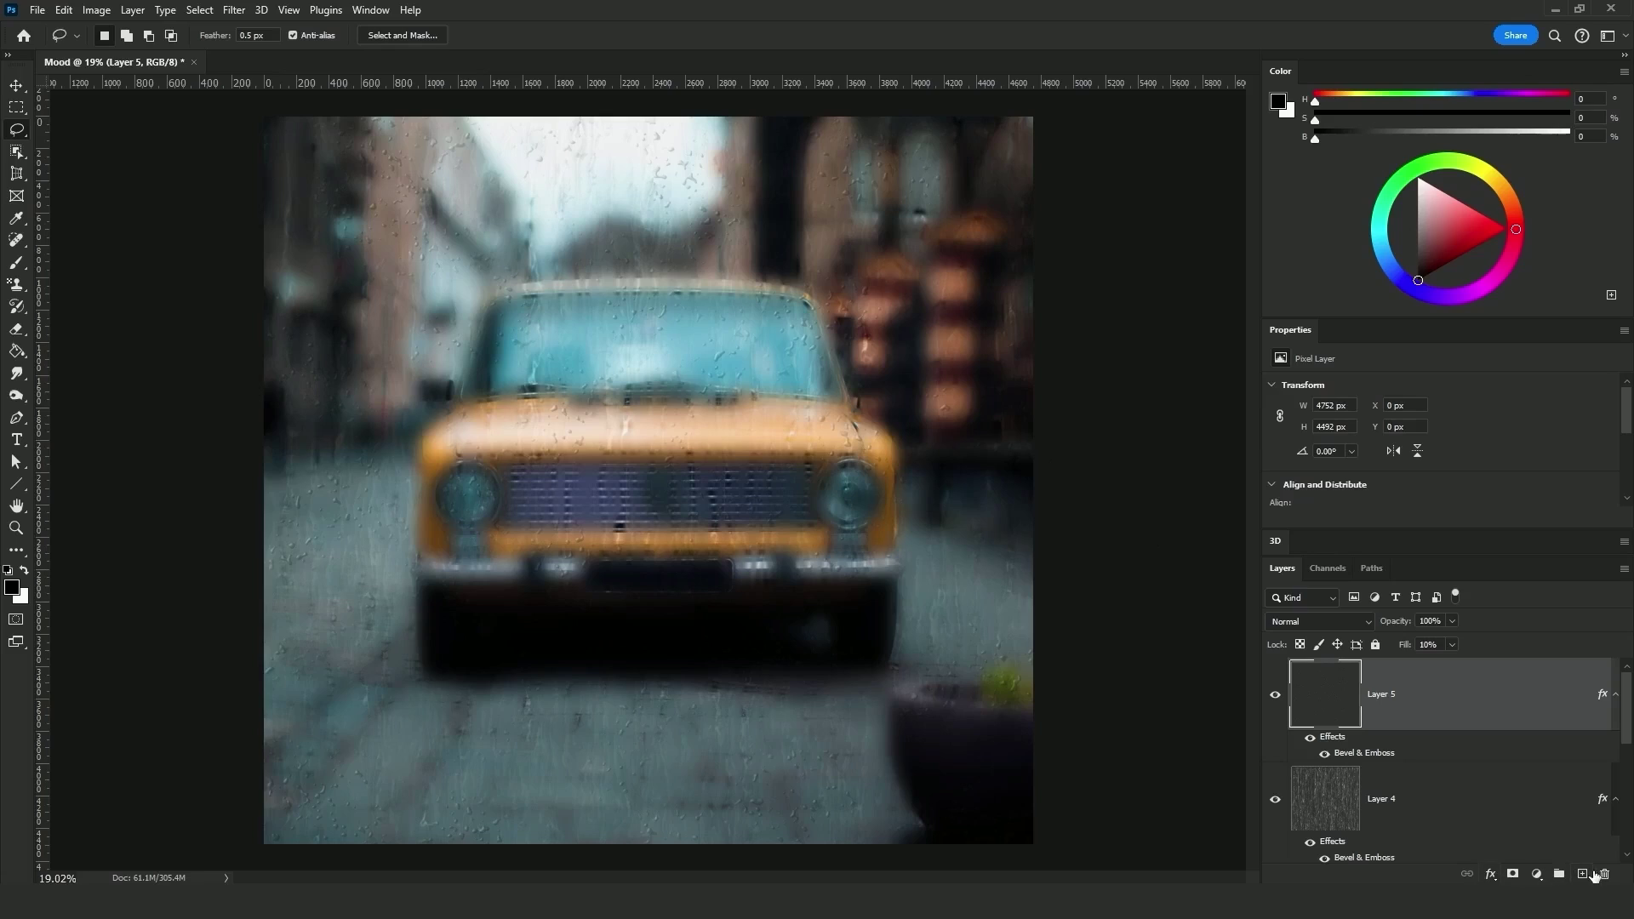
- Create a new layer above Layer 5 and fill it with black at 100% opacity
click(1583, 874)
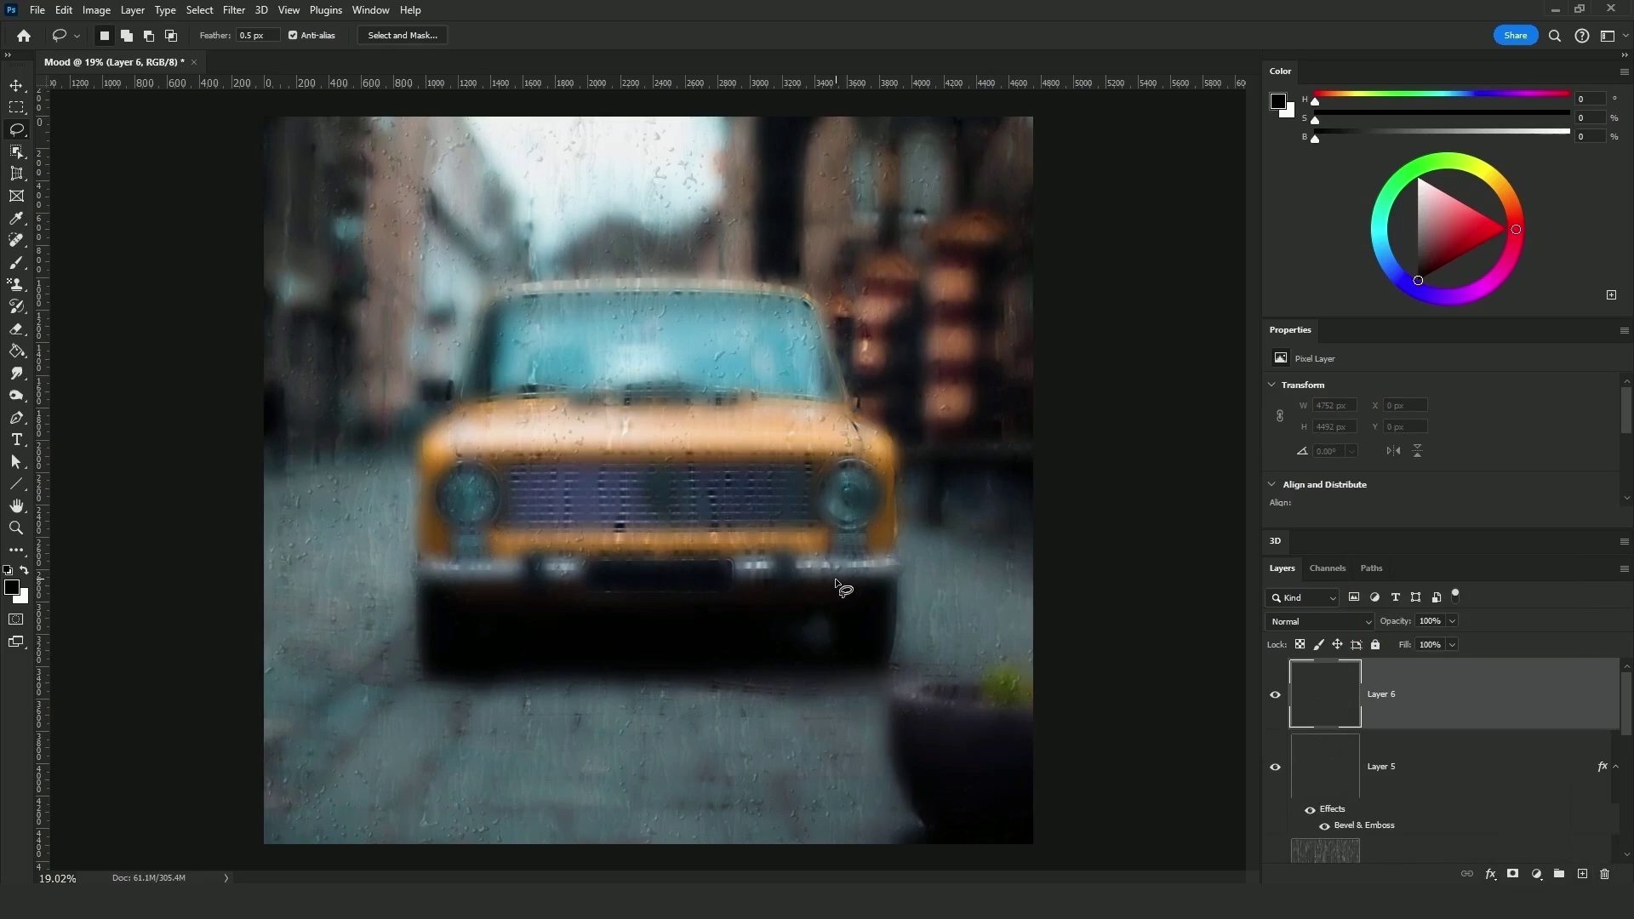
key(shift+F5)
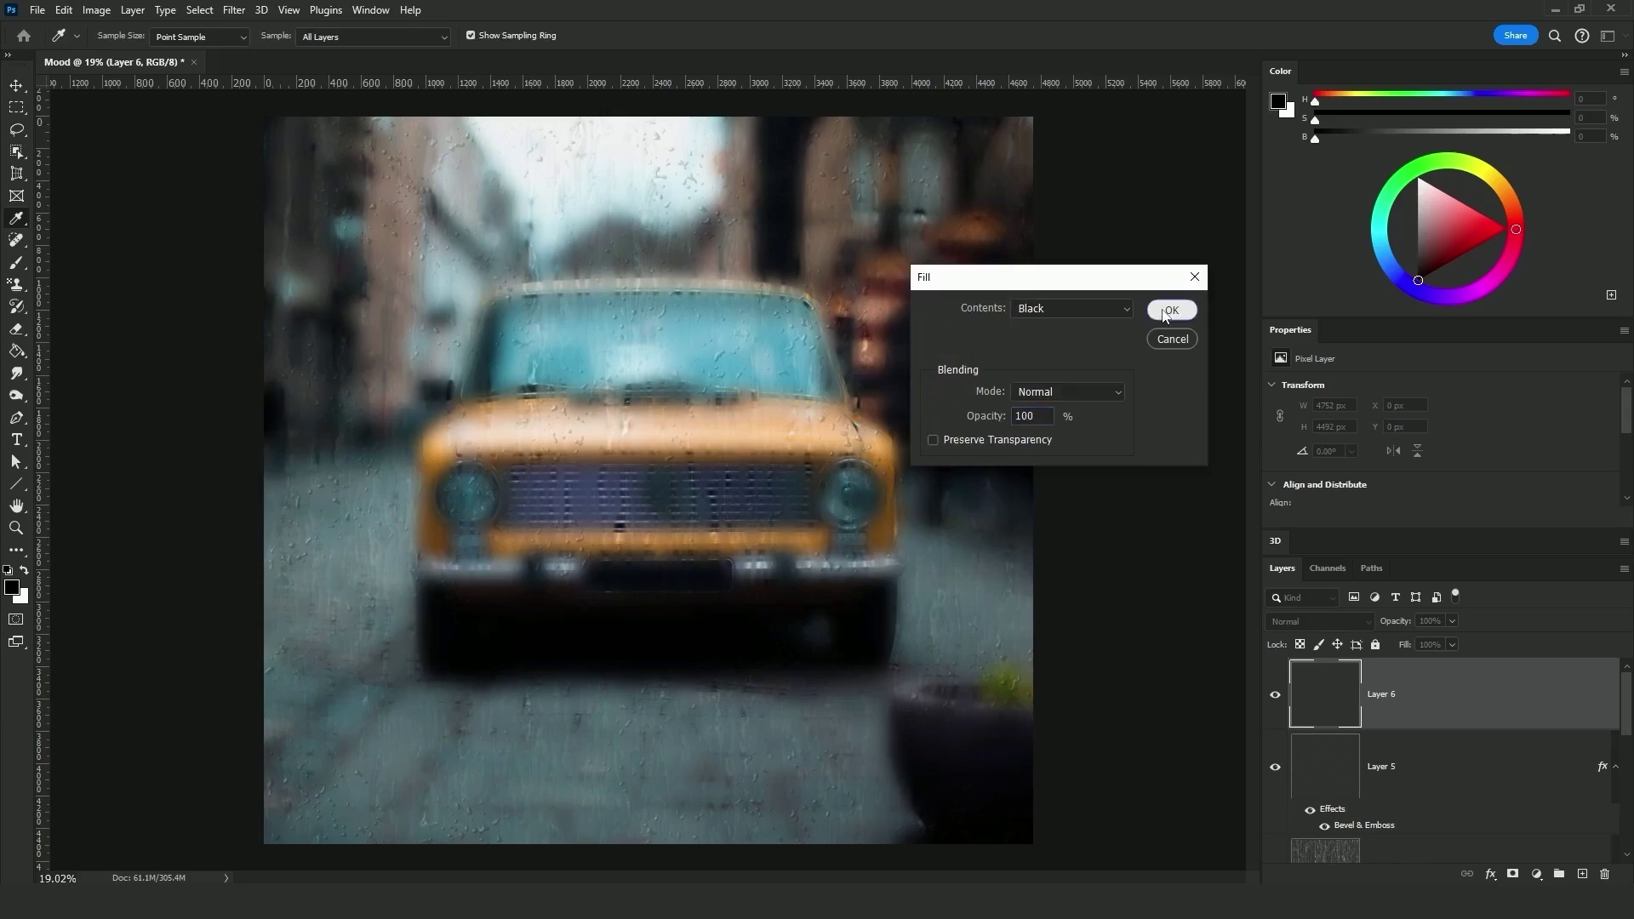
key(Return)
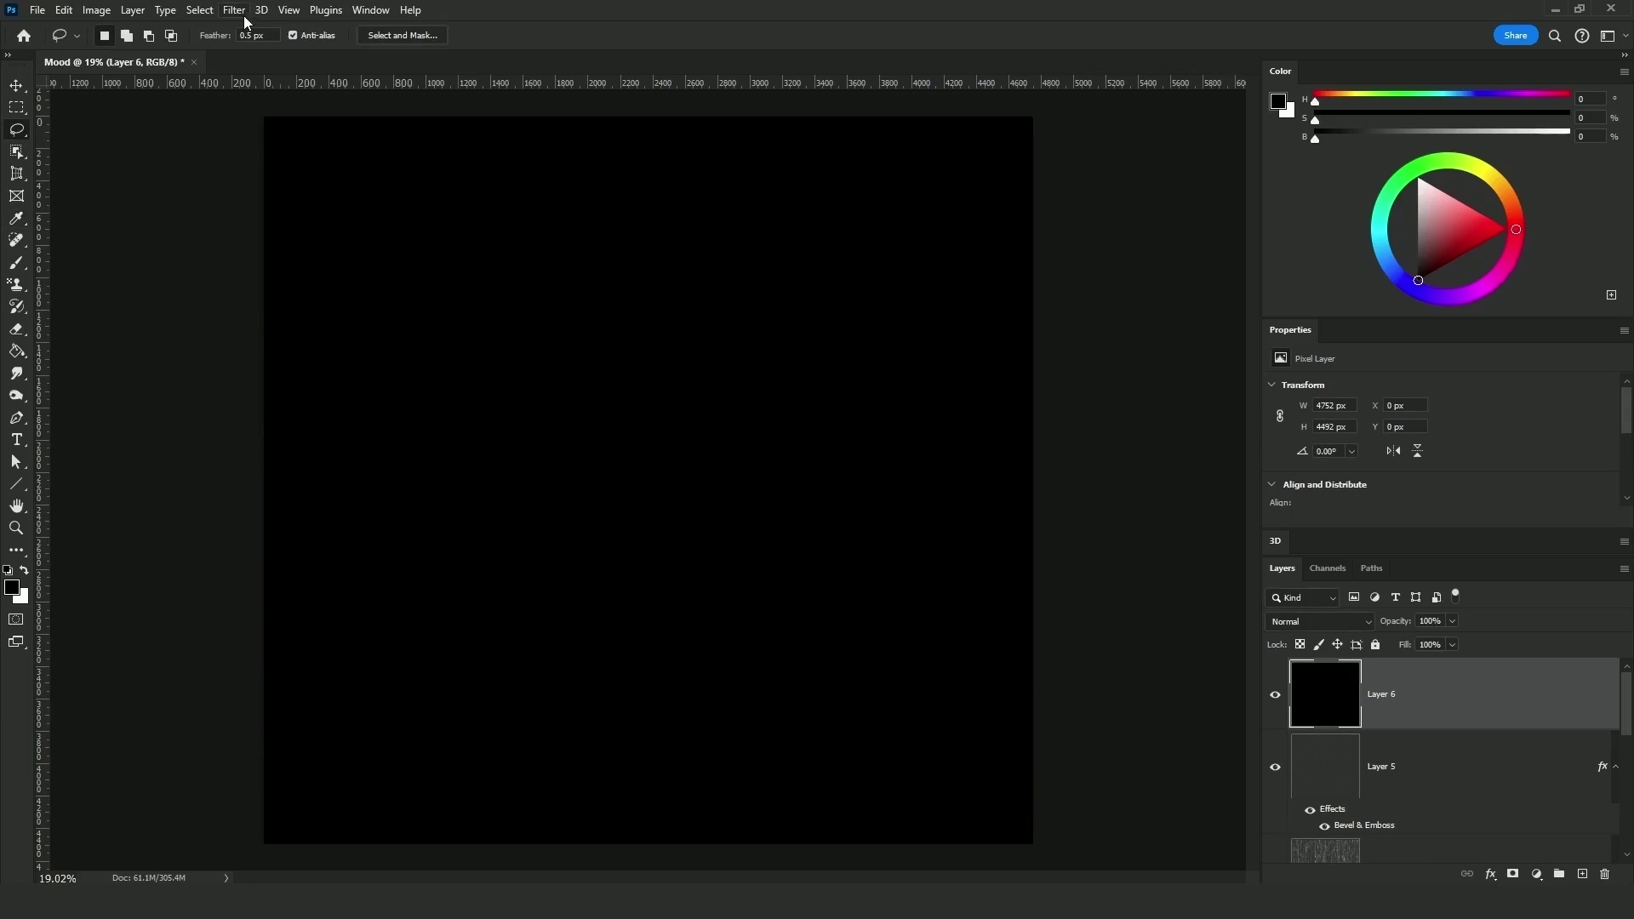
- Render Clouds on the black-filled Layer 6
click(237, 11)
mouse_move(379, 311)
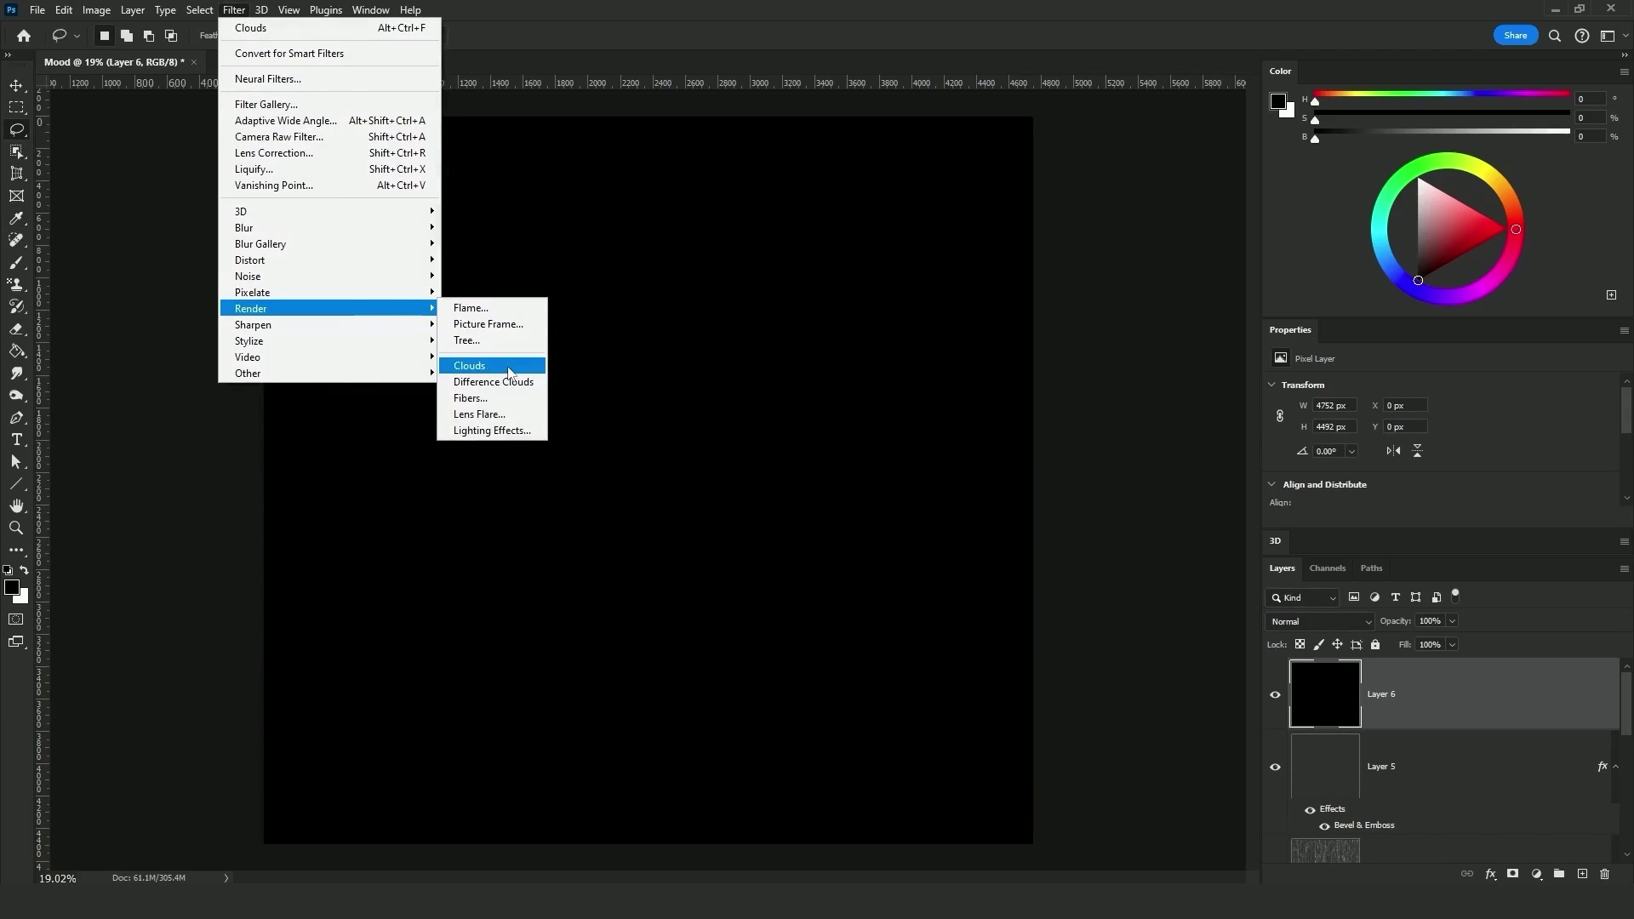
click(509, 369)
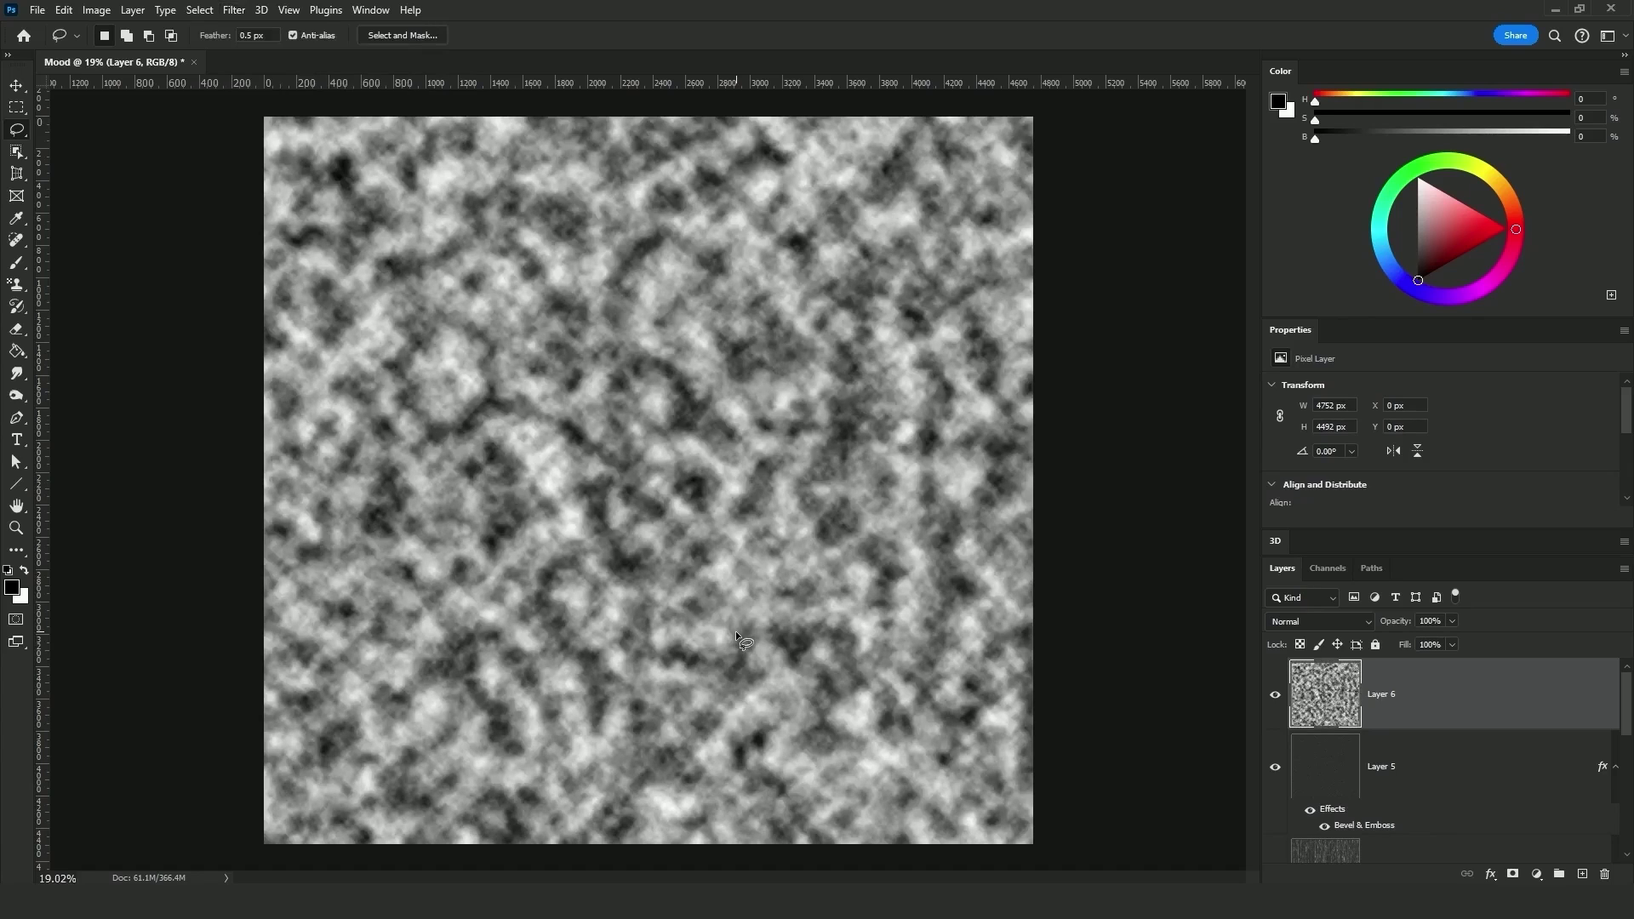
- Scale the cloud texture on Layer 6 to 700% in width and height
key(ctrl+t)
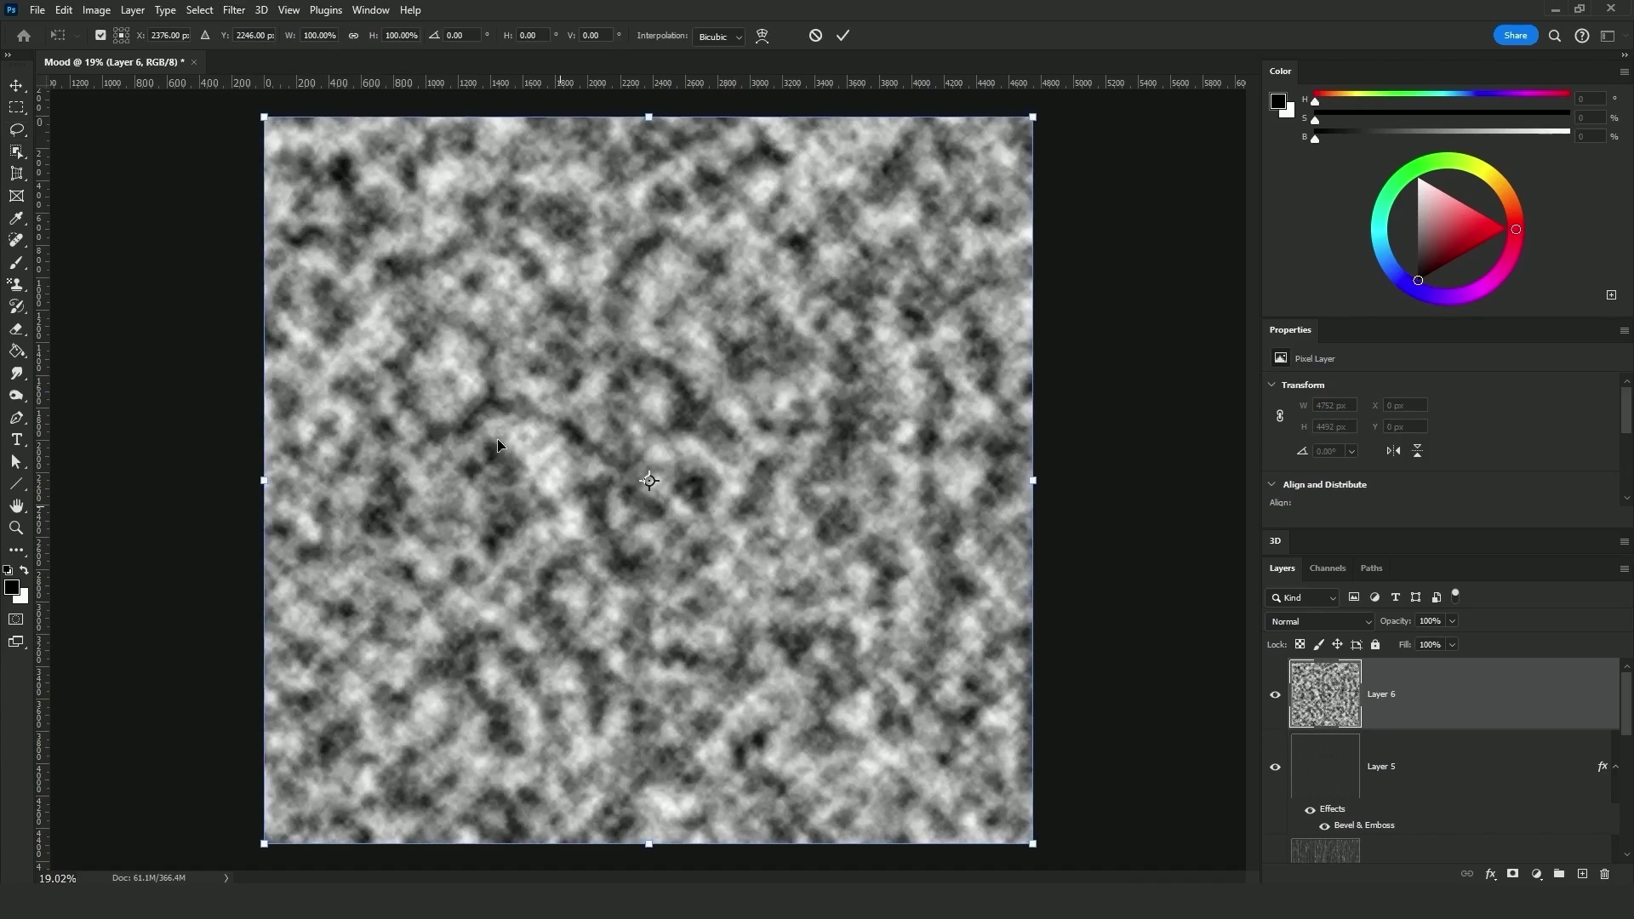
click(319, 35)
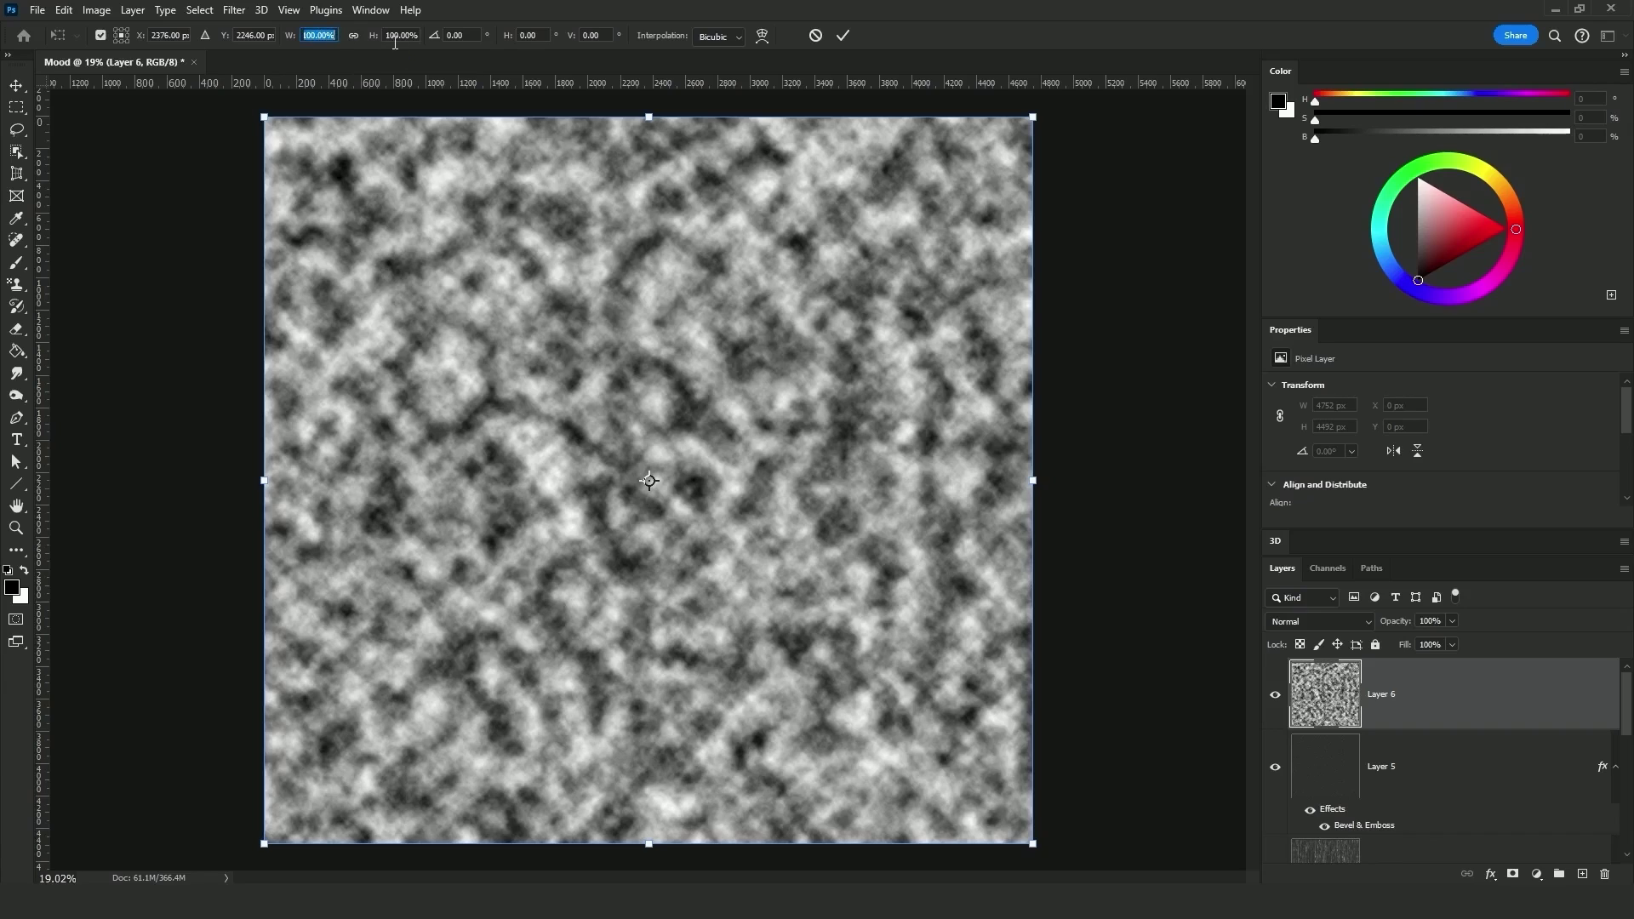
text(500)
key(Tab)
text(500)
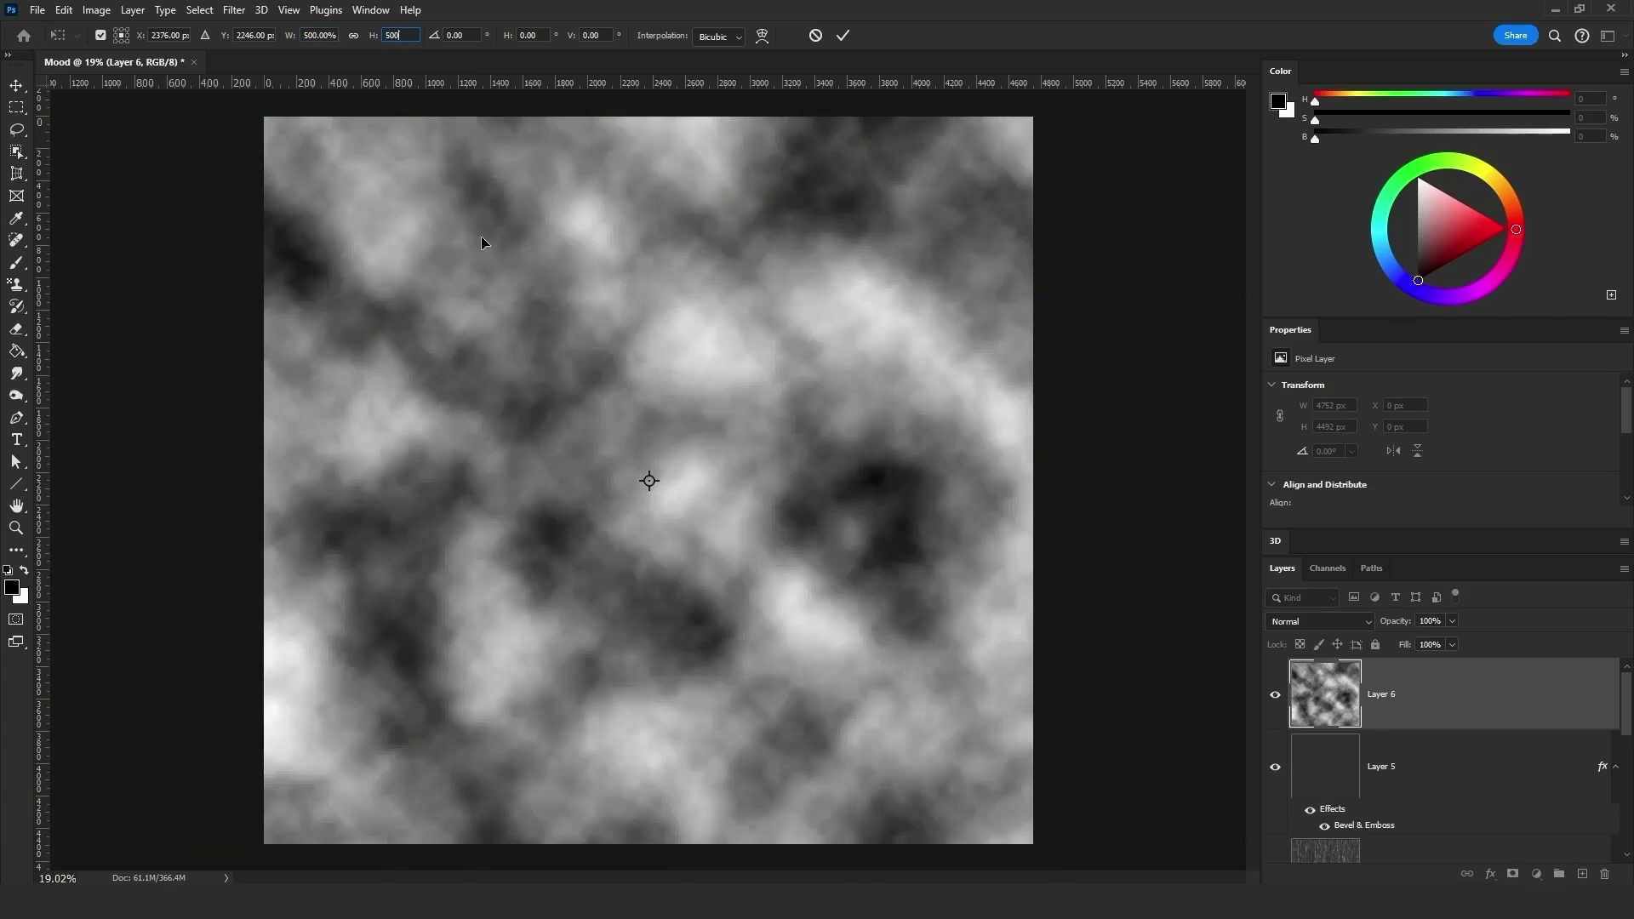
click(330, 35)
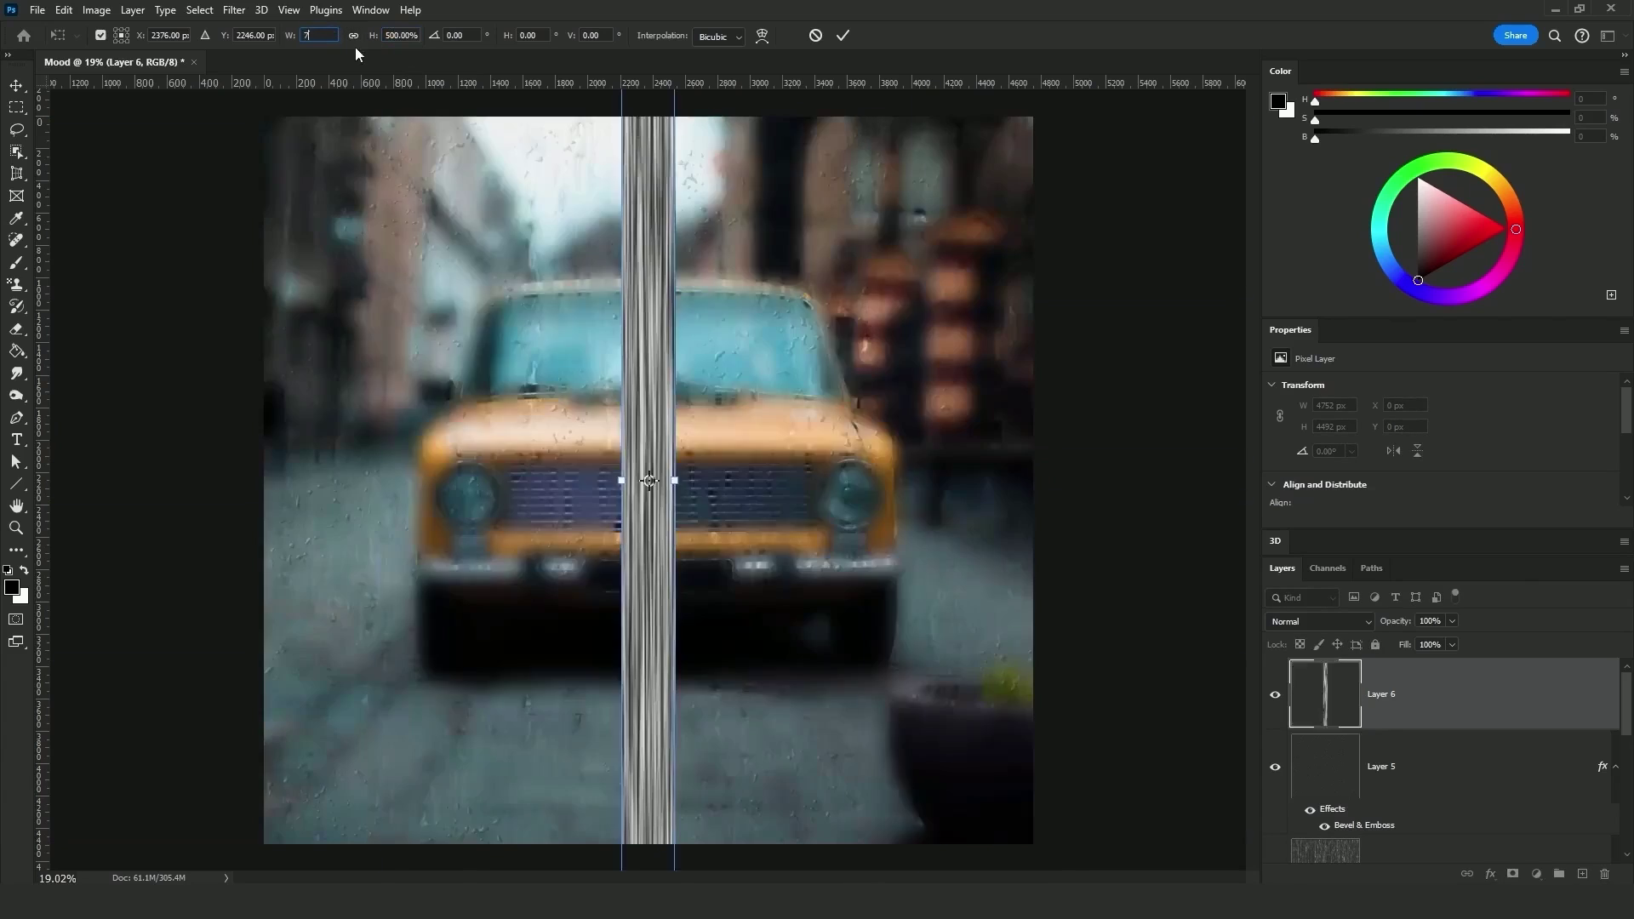
text(700)
click(401, 35)
text(7000)
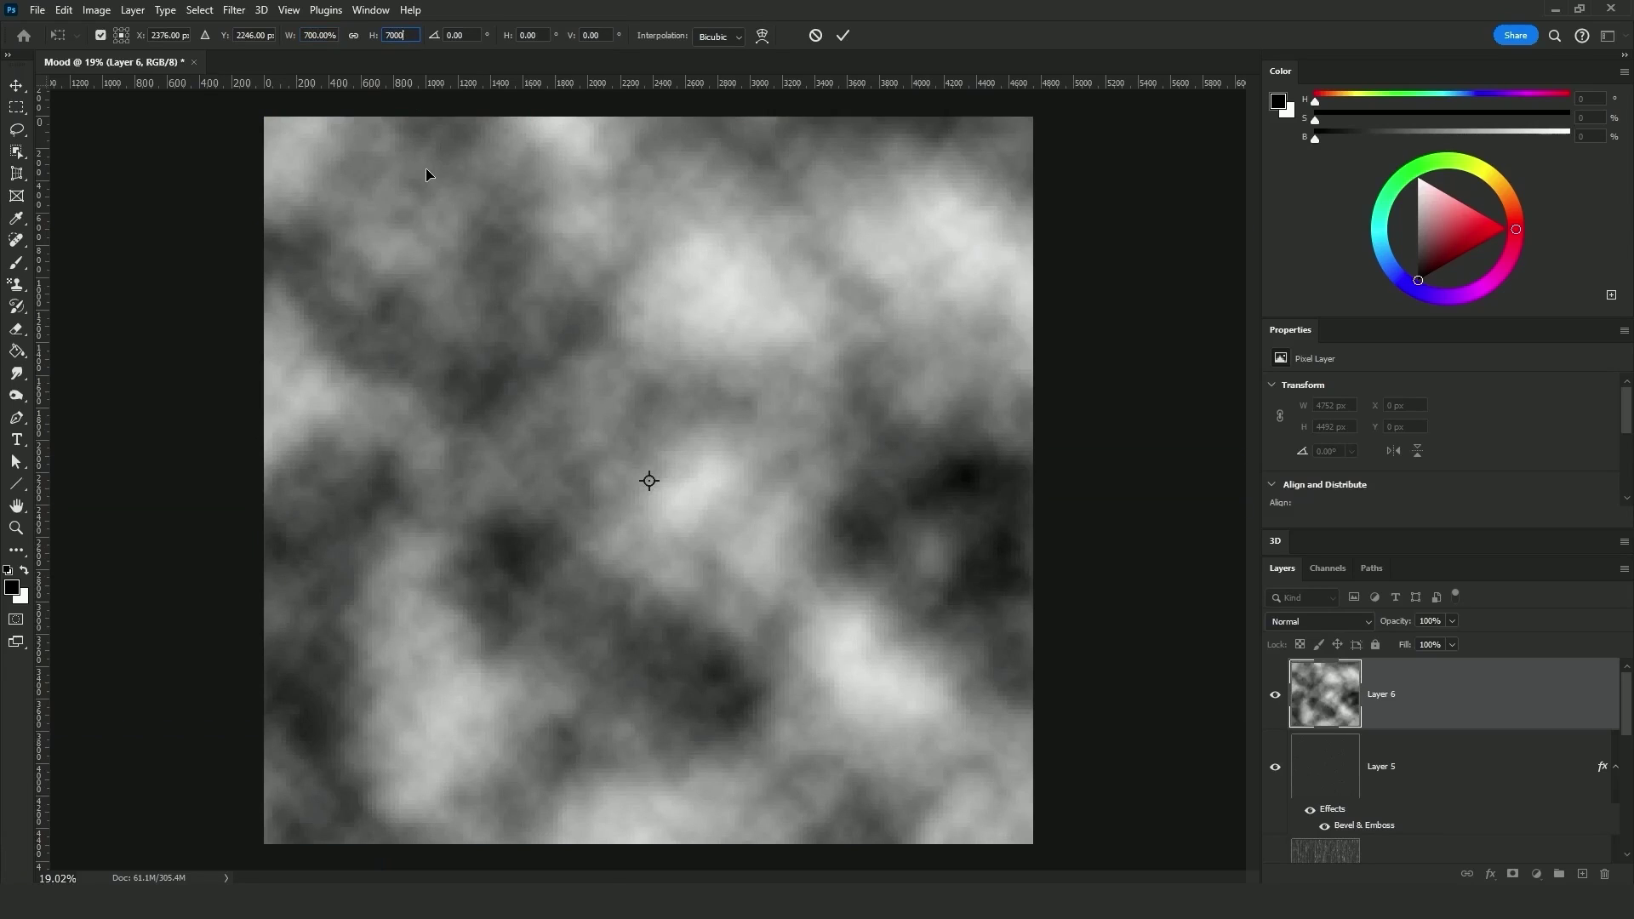
key(Return)
key(Return)
- Crop the document to a full-canvas selection to trim the oversized clouds on Layer 6
key(ctrl+a)
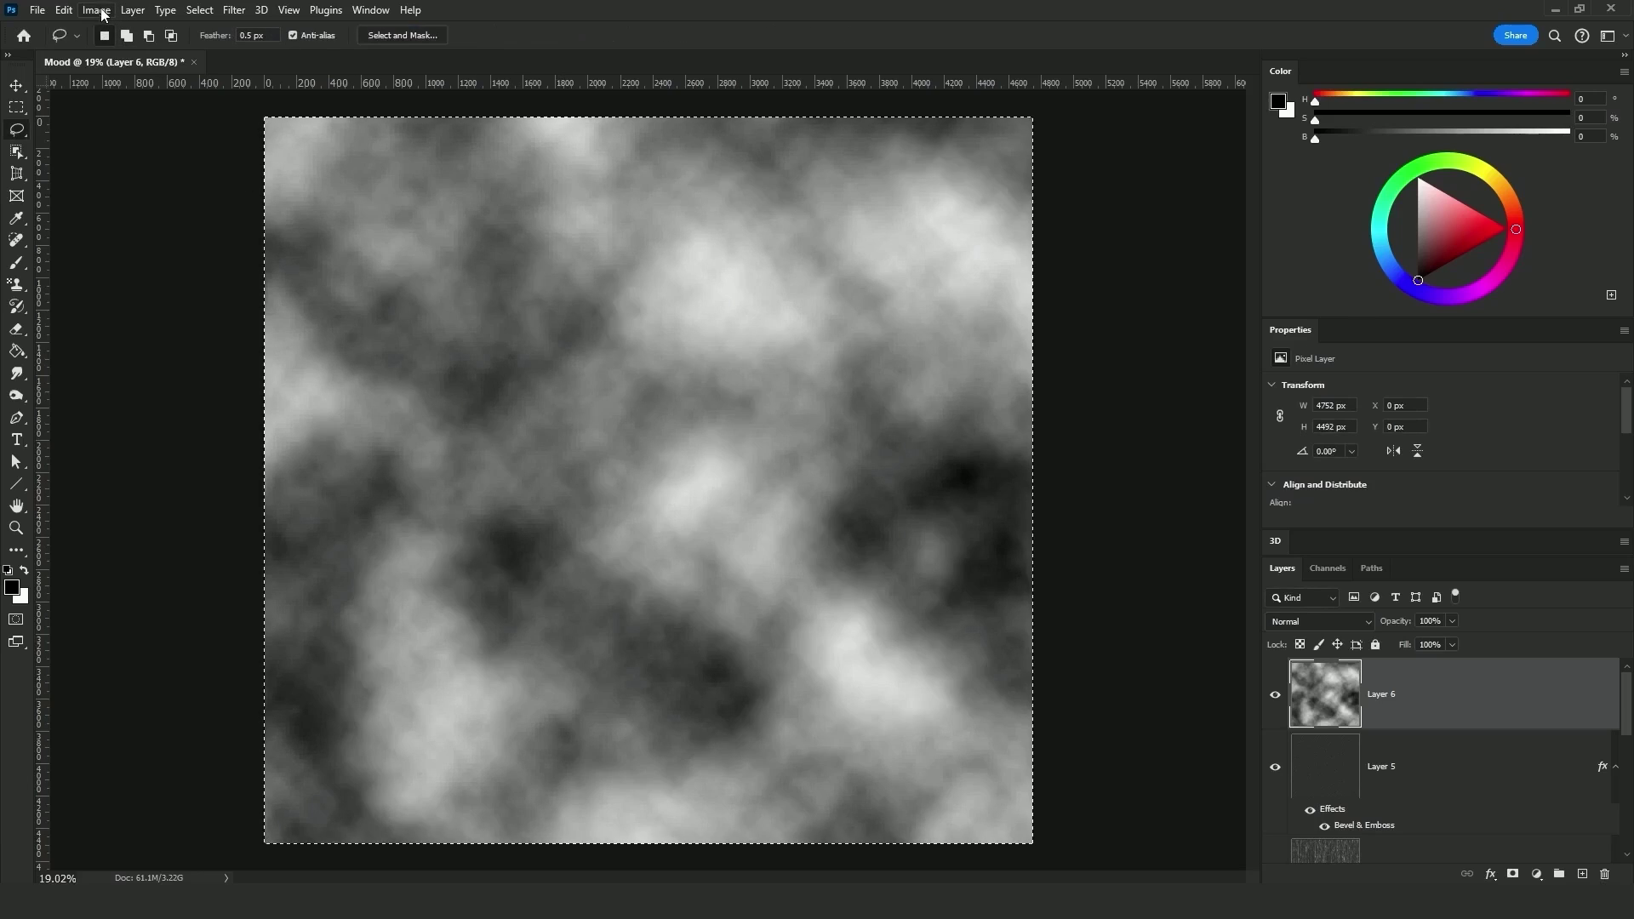
click(97, 11)
click(117, 186)
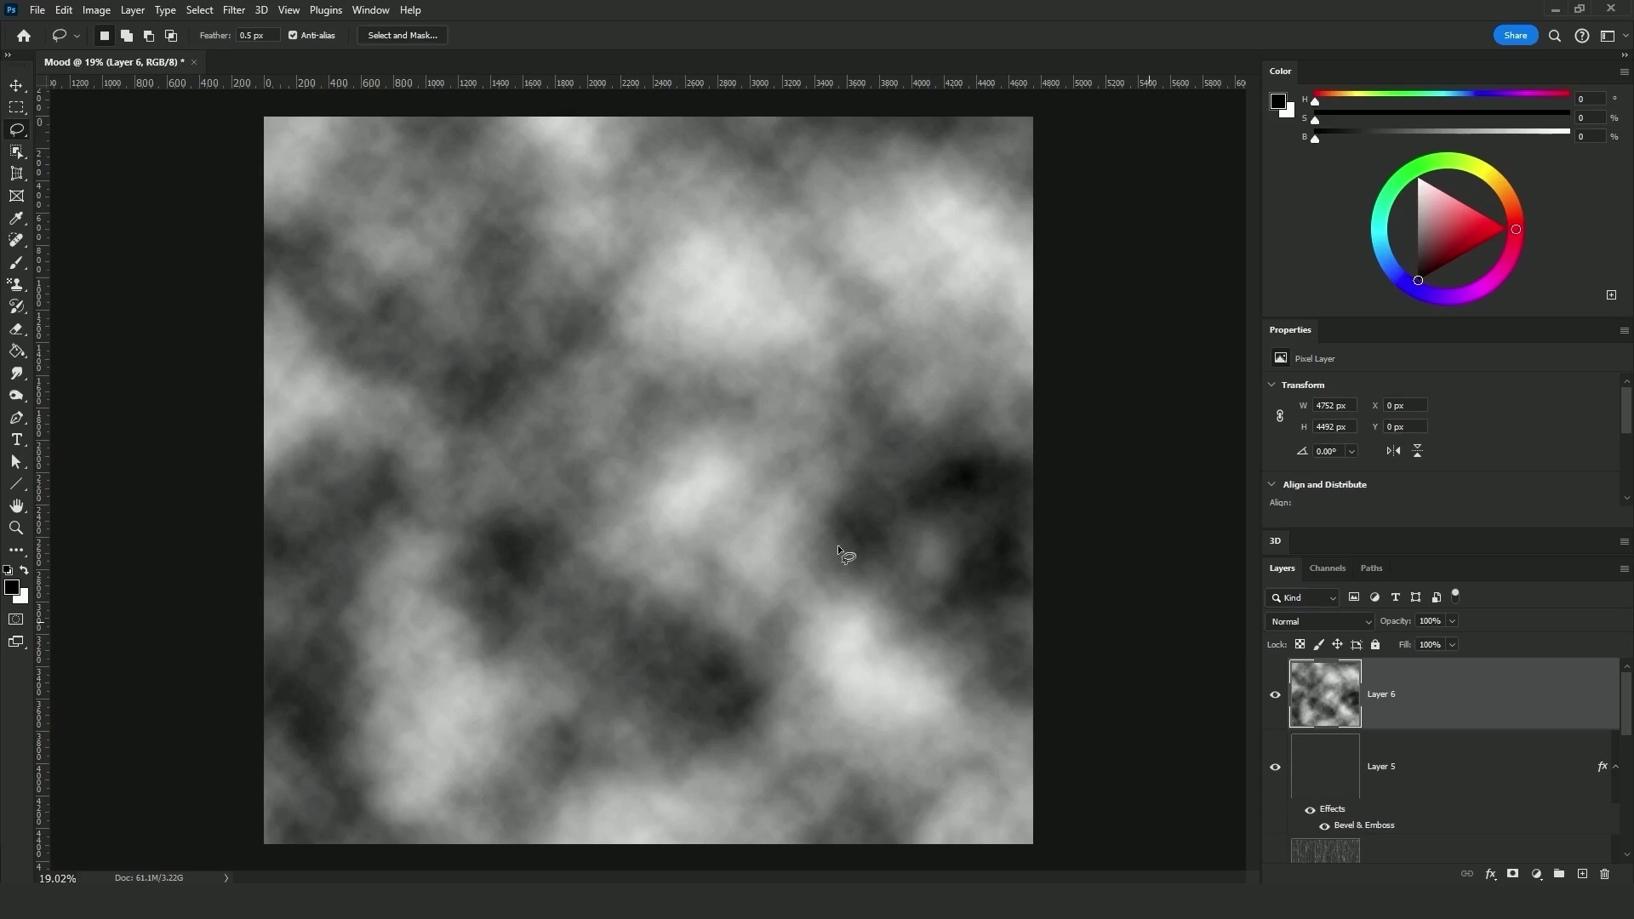
- Copy Layer 6's whole cloud image into a Quick Mask, convert it to a selection, and add it as Layer 6's layer mask
key(ctrl+a)
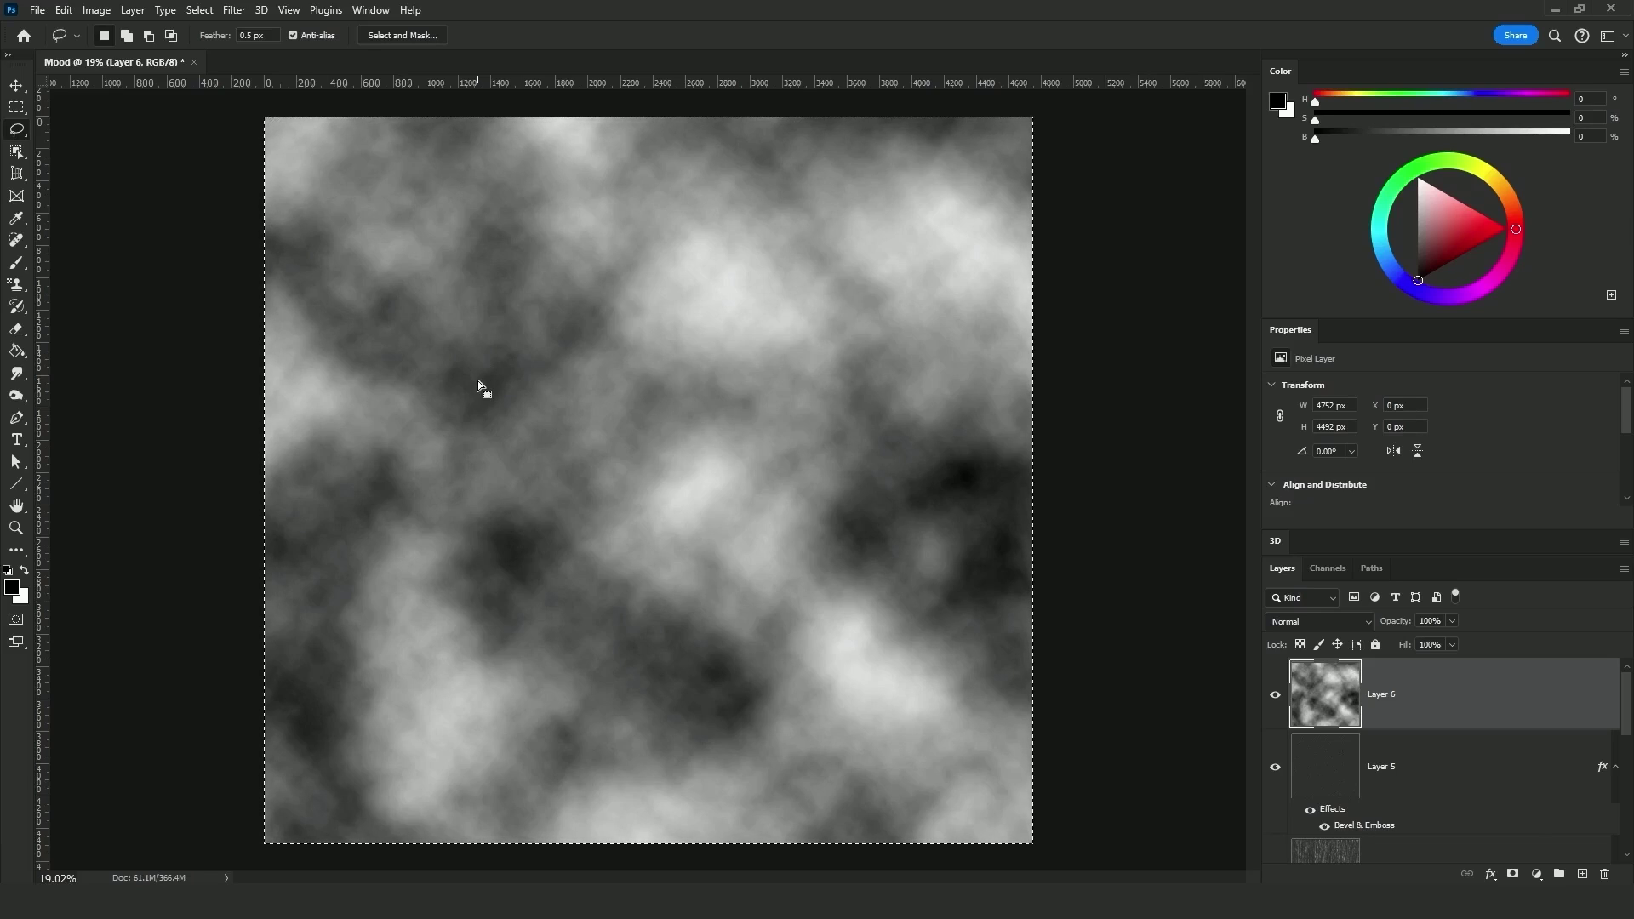
key(q)
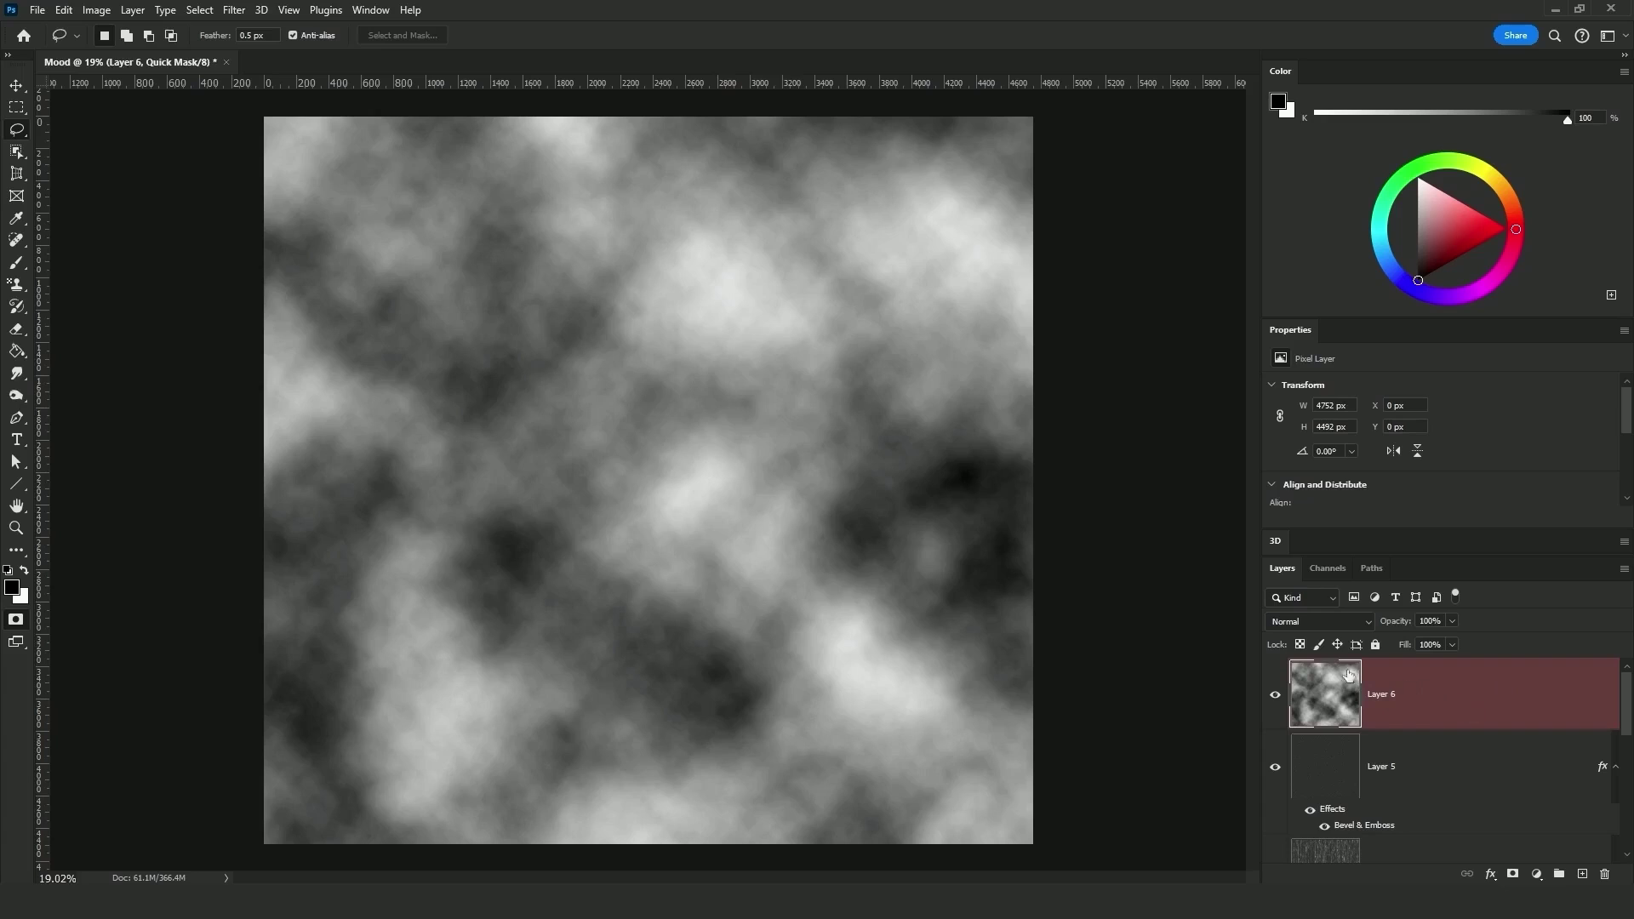
key(ctrl+v)
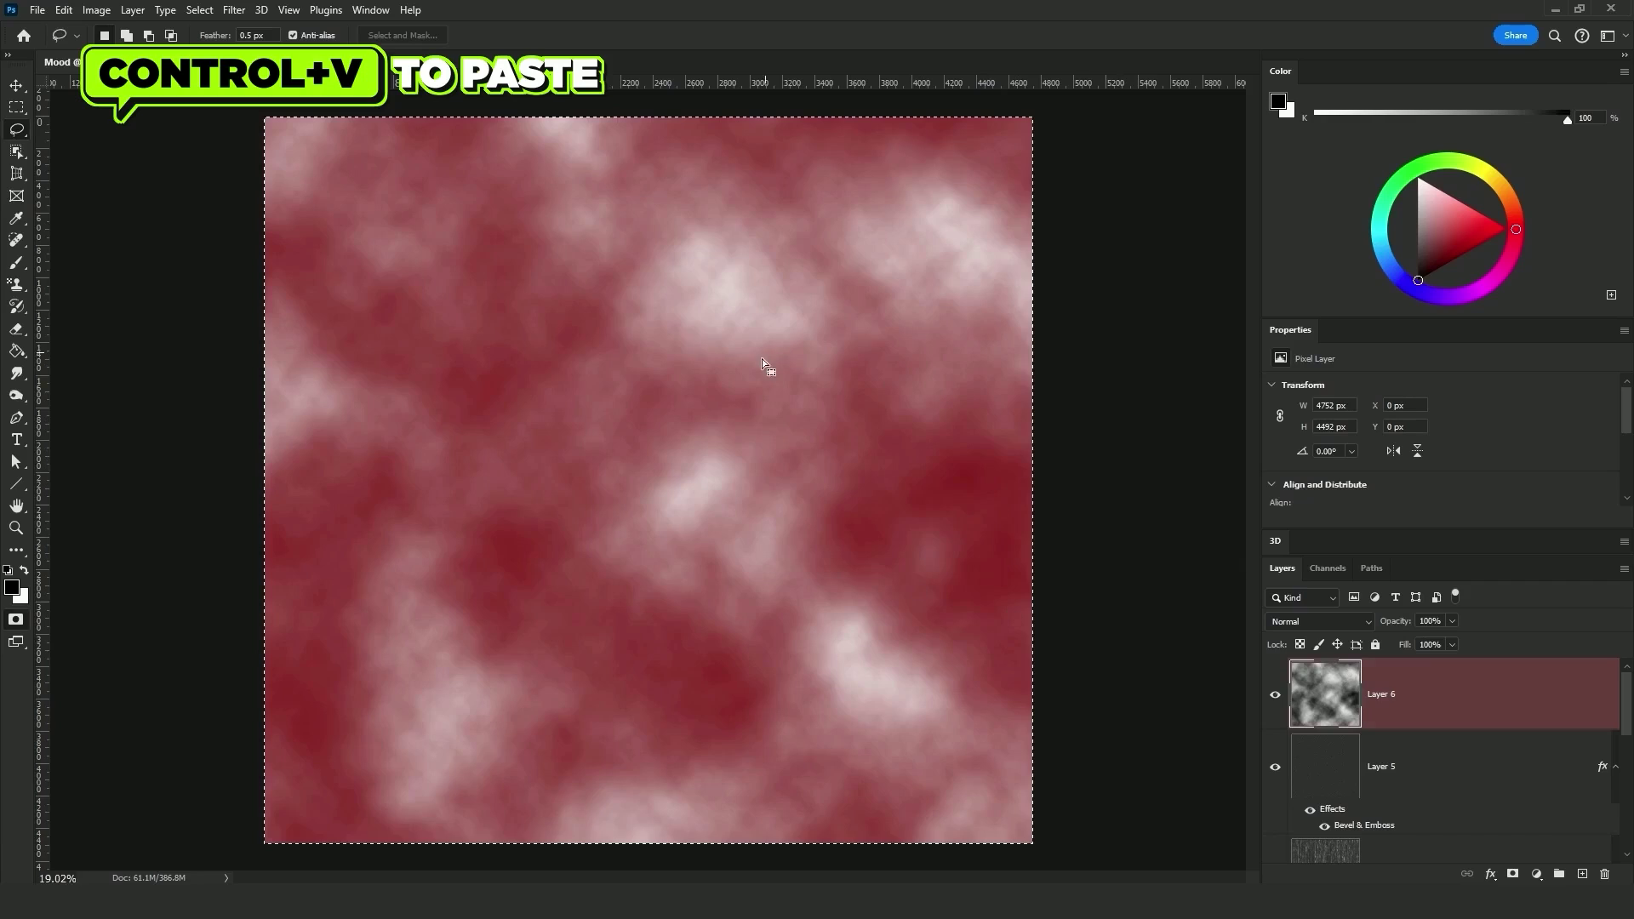
key(q)
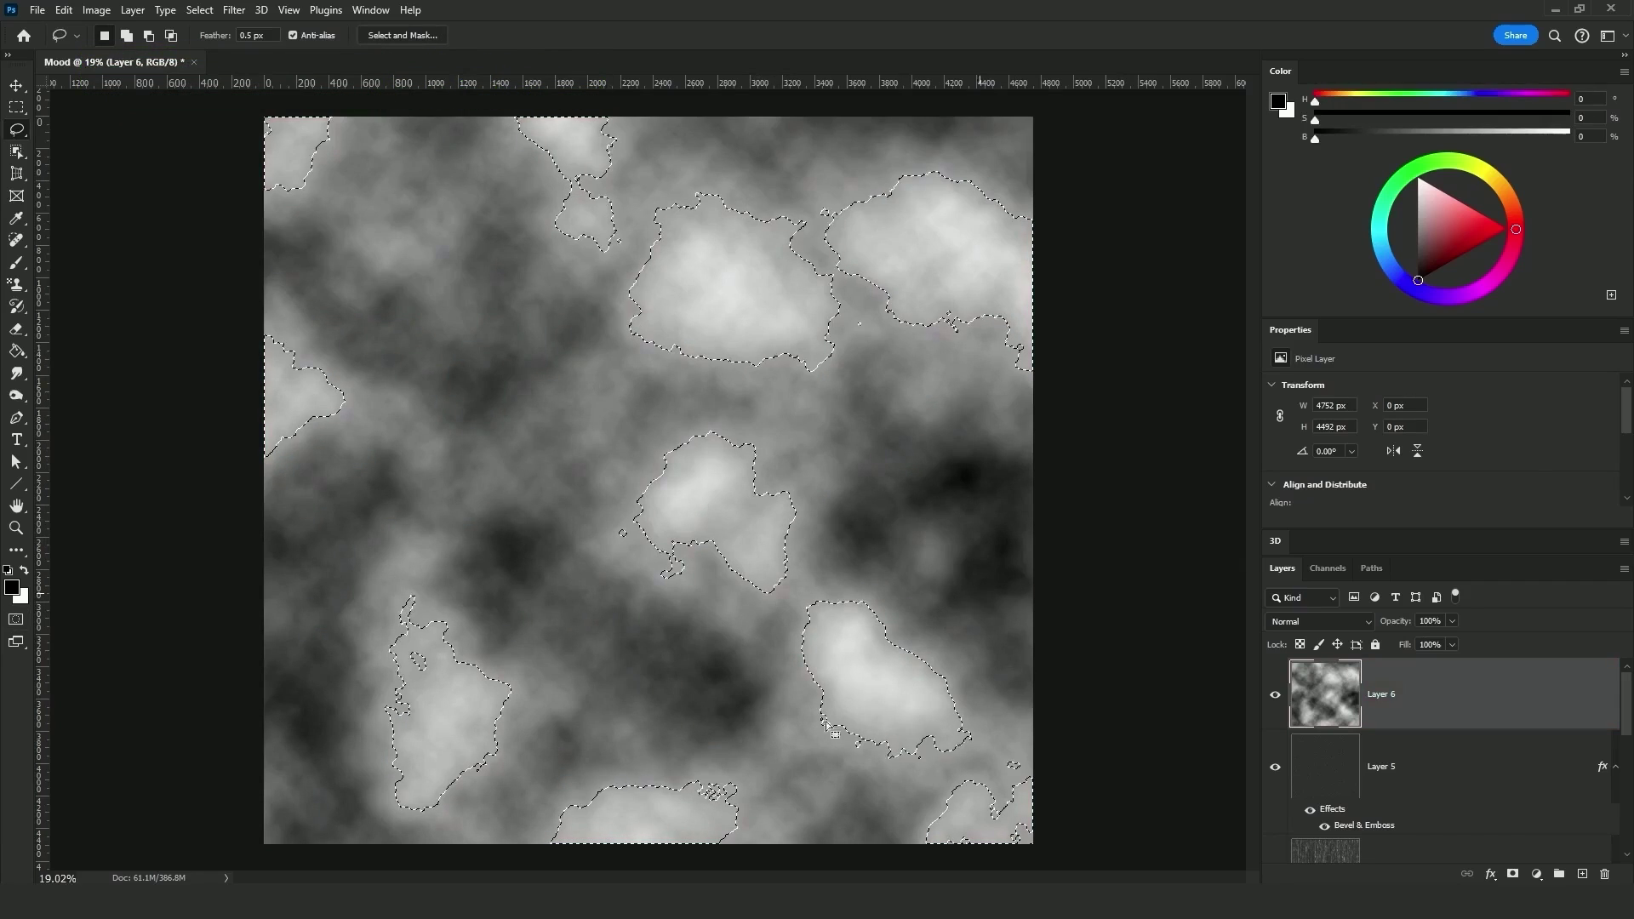
click(1513, 874)
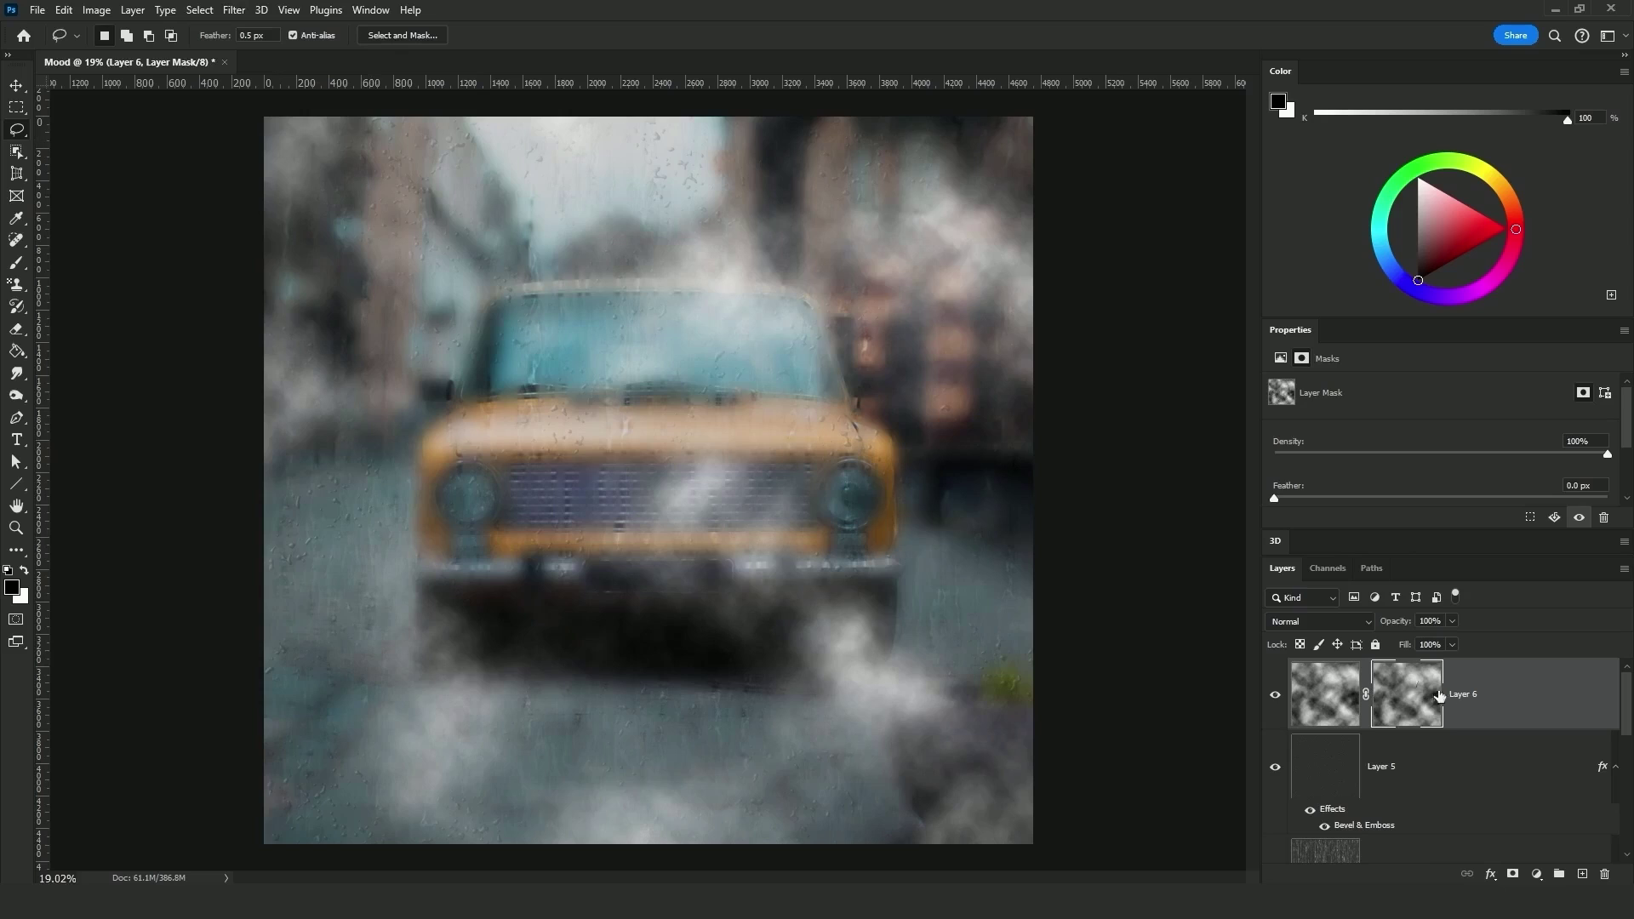
- Filter Layer 6's mask with Regular Grain at Intensity 11 and Contrast 56, and apply the mask permanently to the layer
click(230, 10)
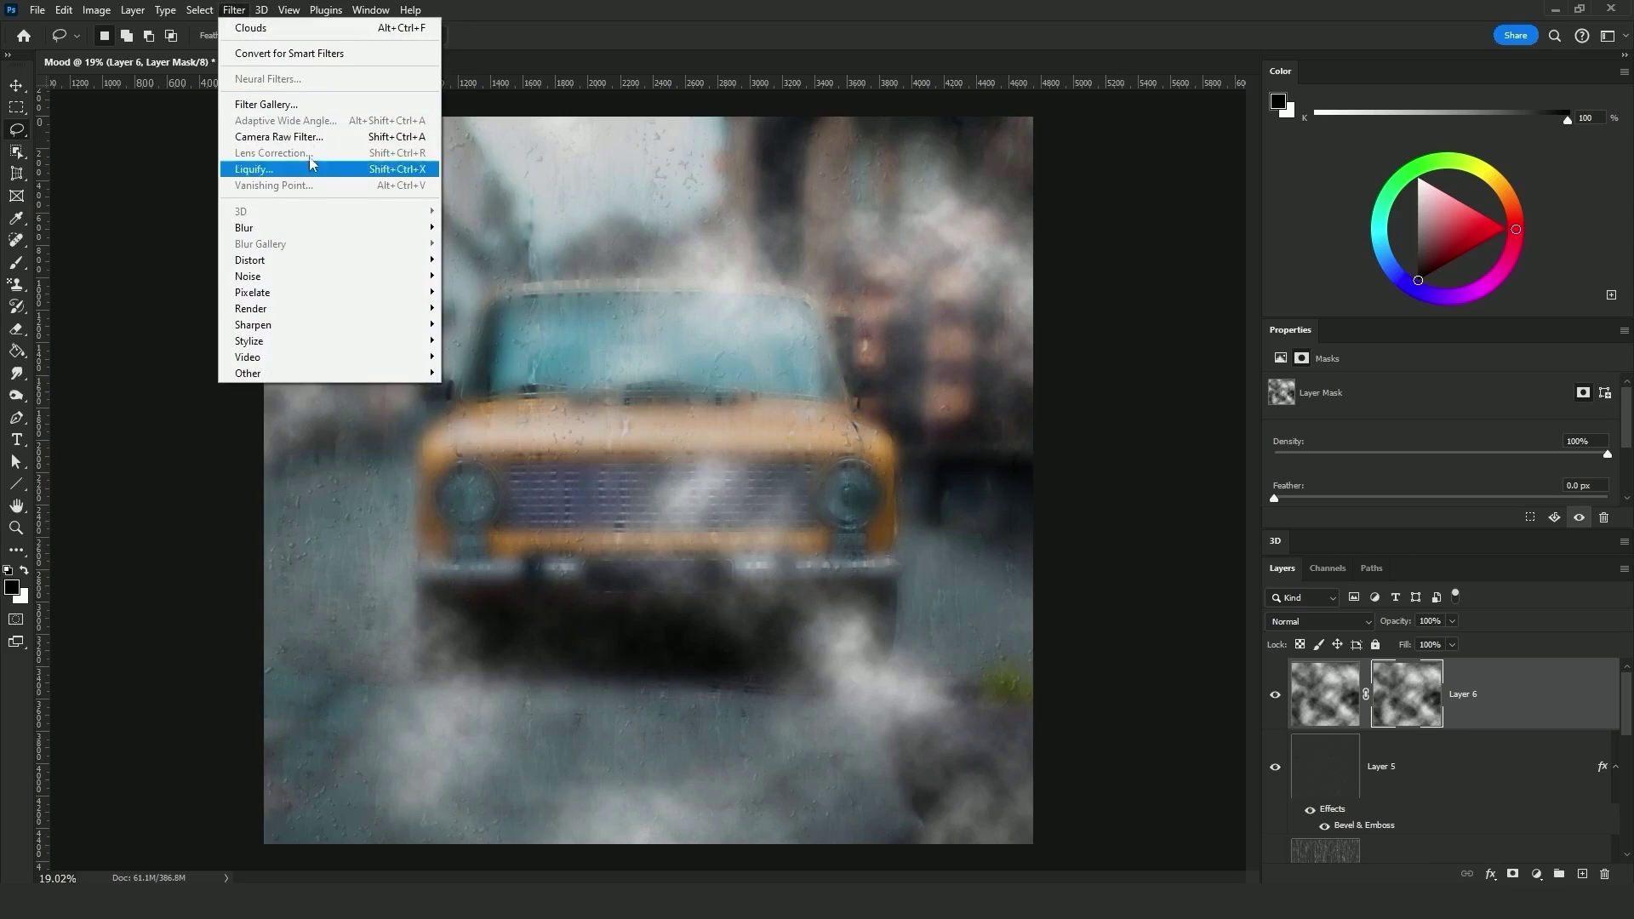
click(295, 105)
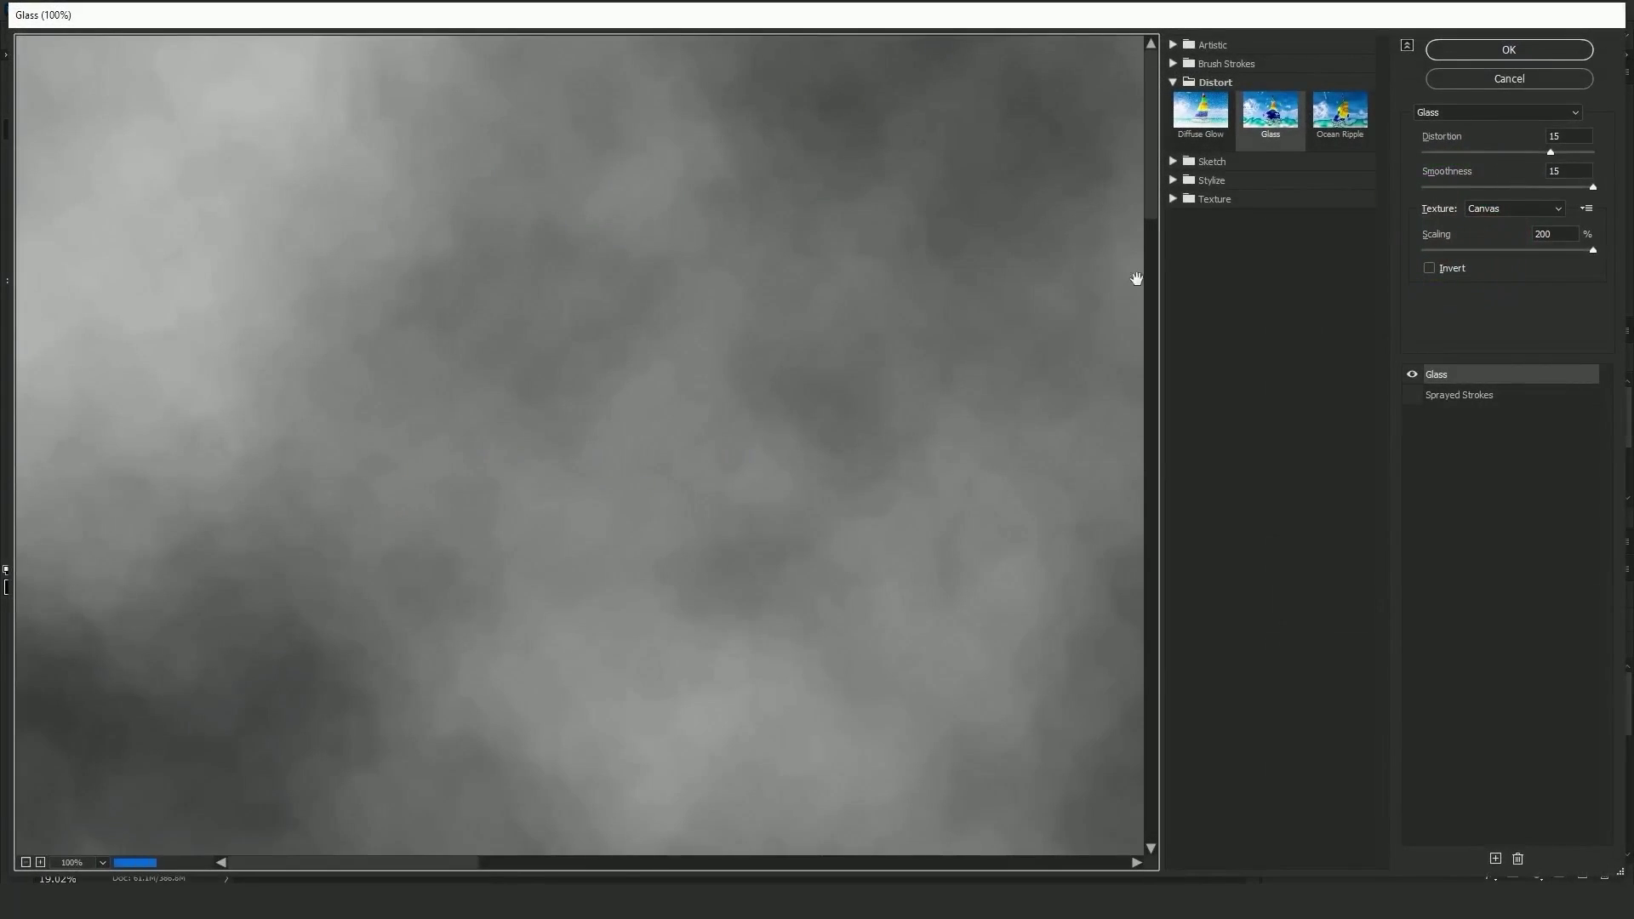
click(1202, 200)
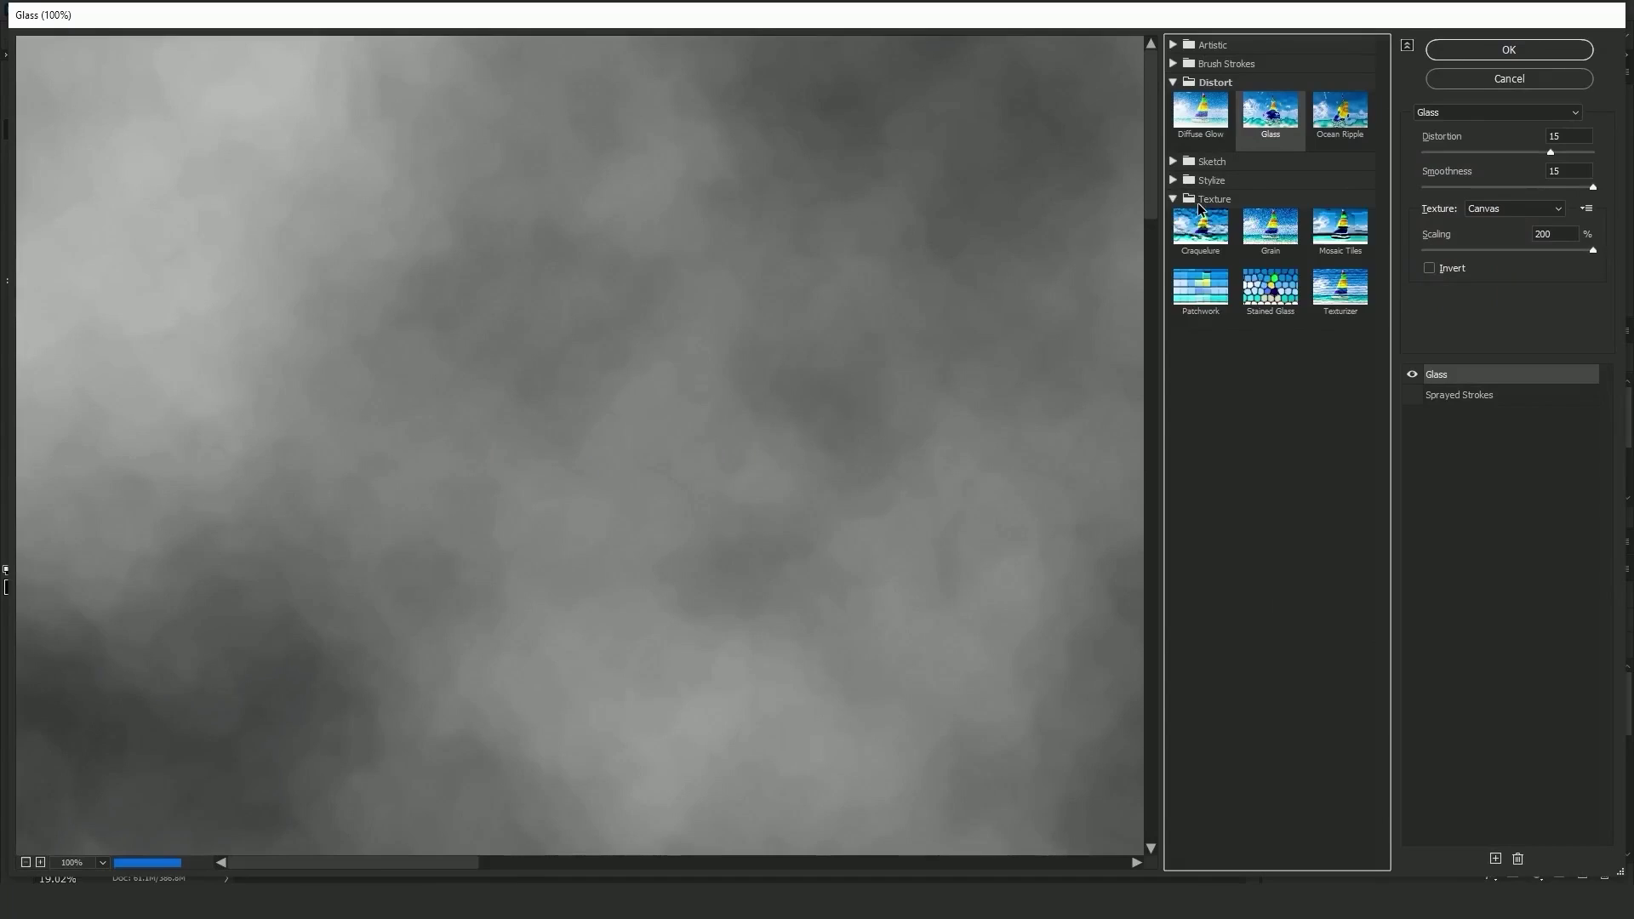
click(1272, 230)
click(1508, 50)
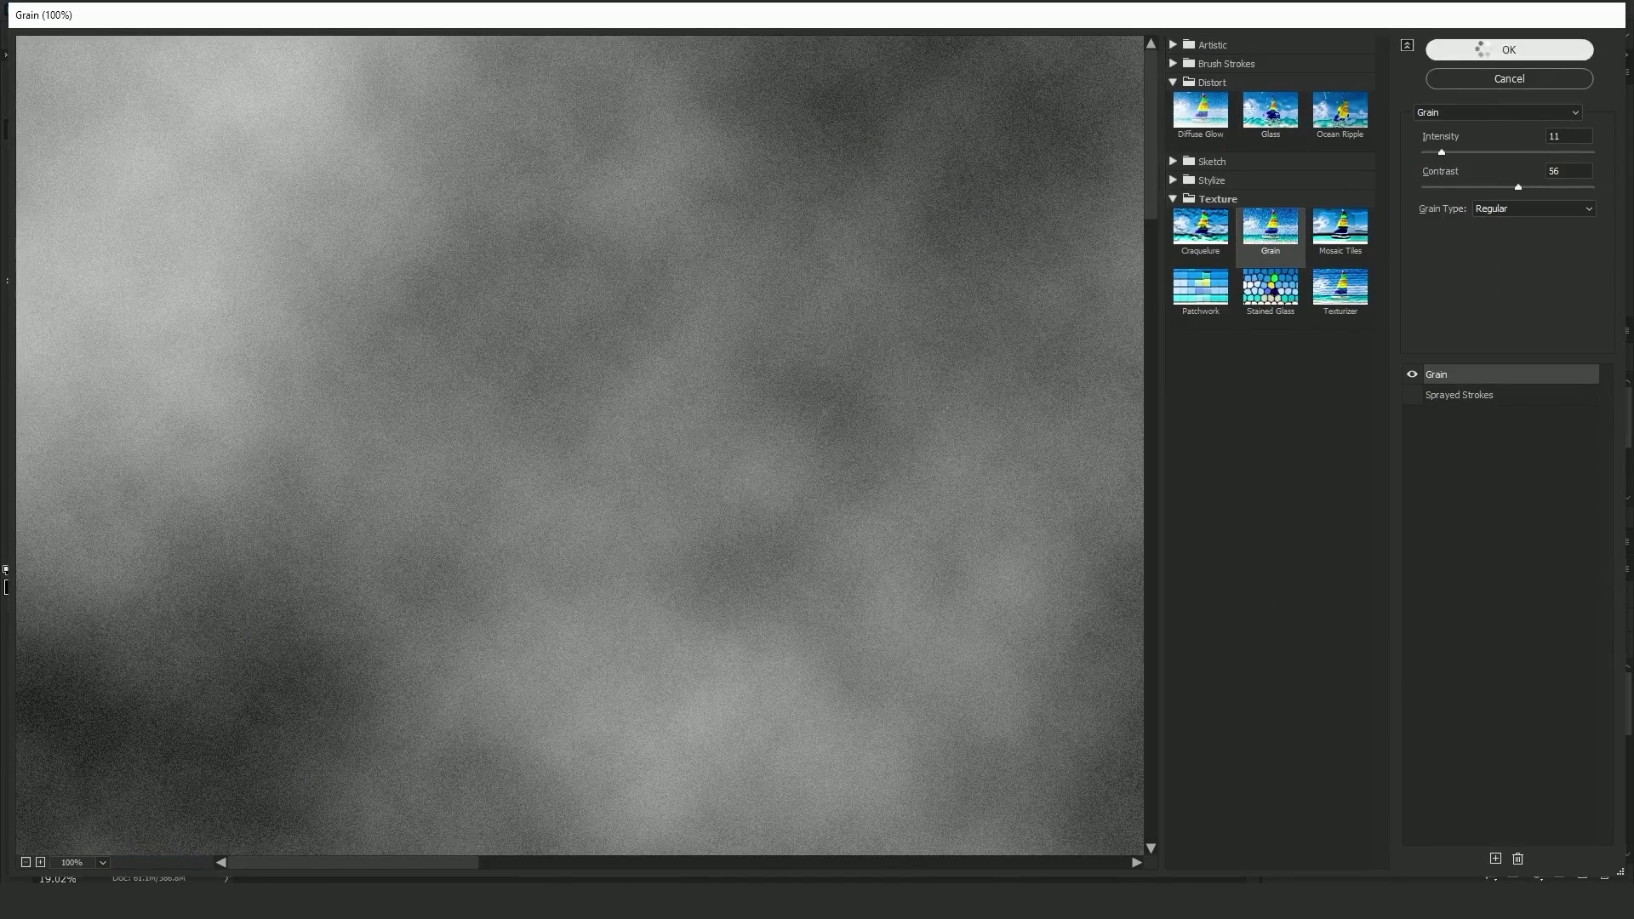
right_click(1408, 692)
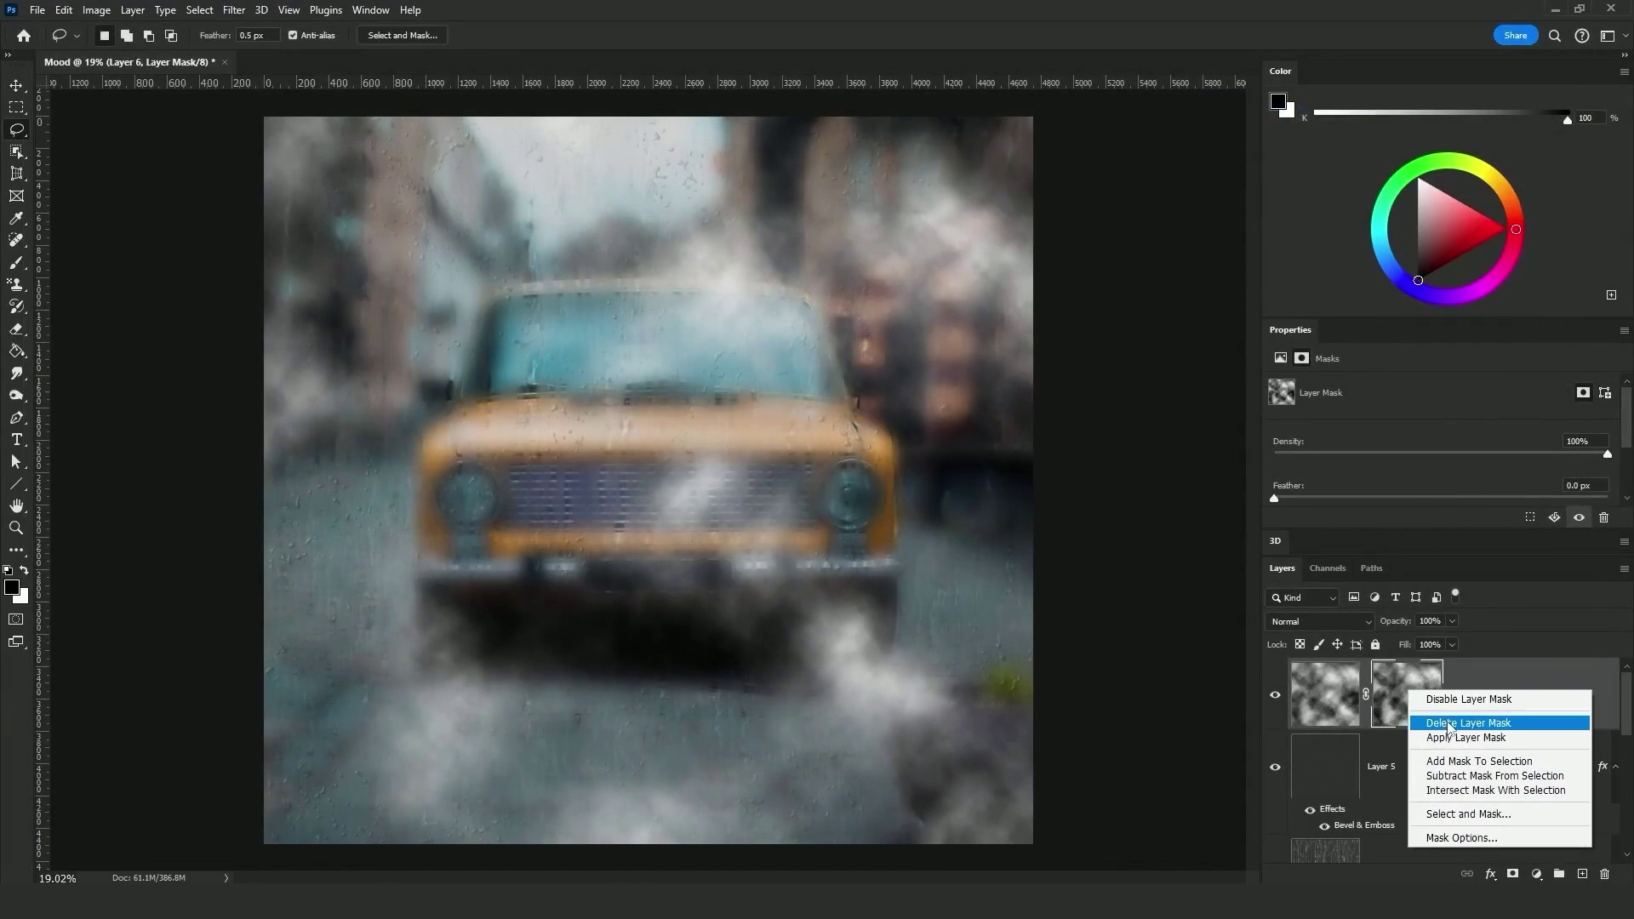
click(1464, 739)
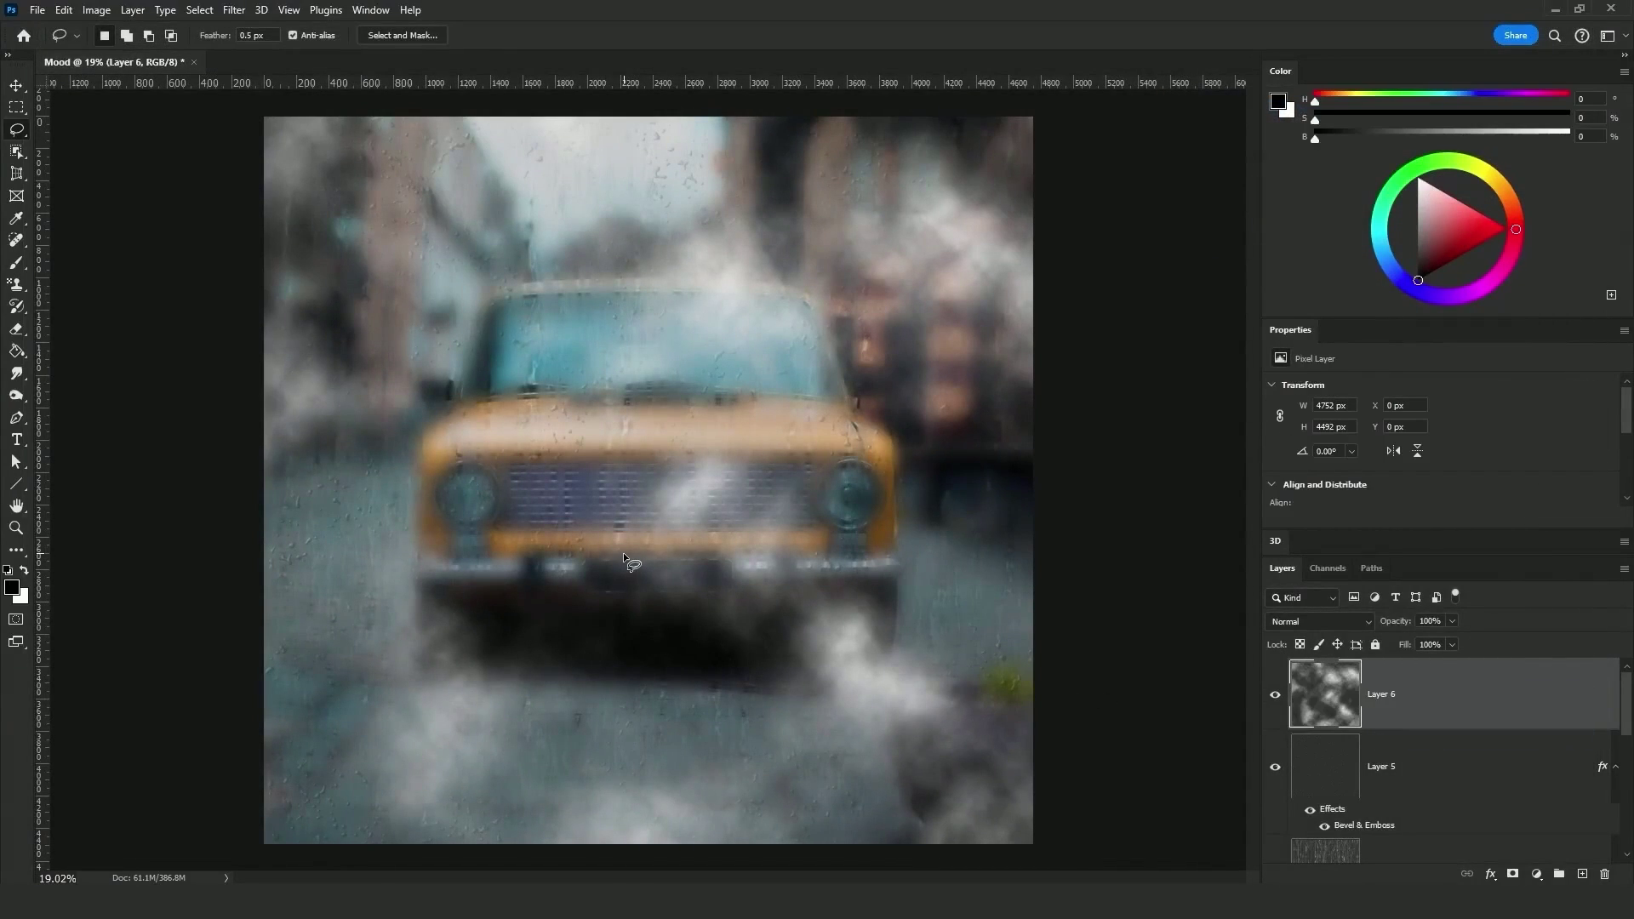
- Set Layer 6's Lightness to +100 with a Hue/Saturation adjustment
key(ctrl+u)
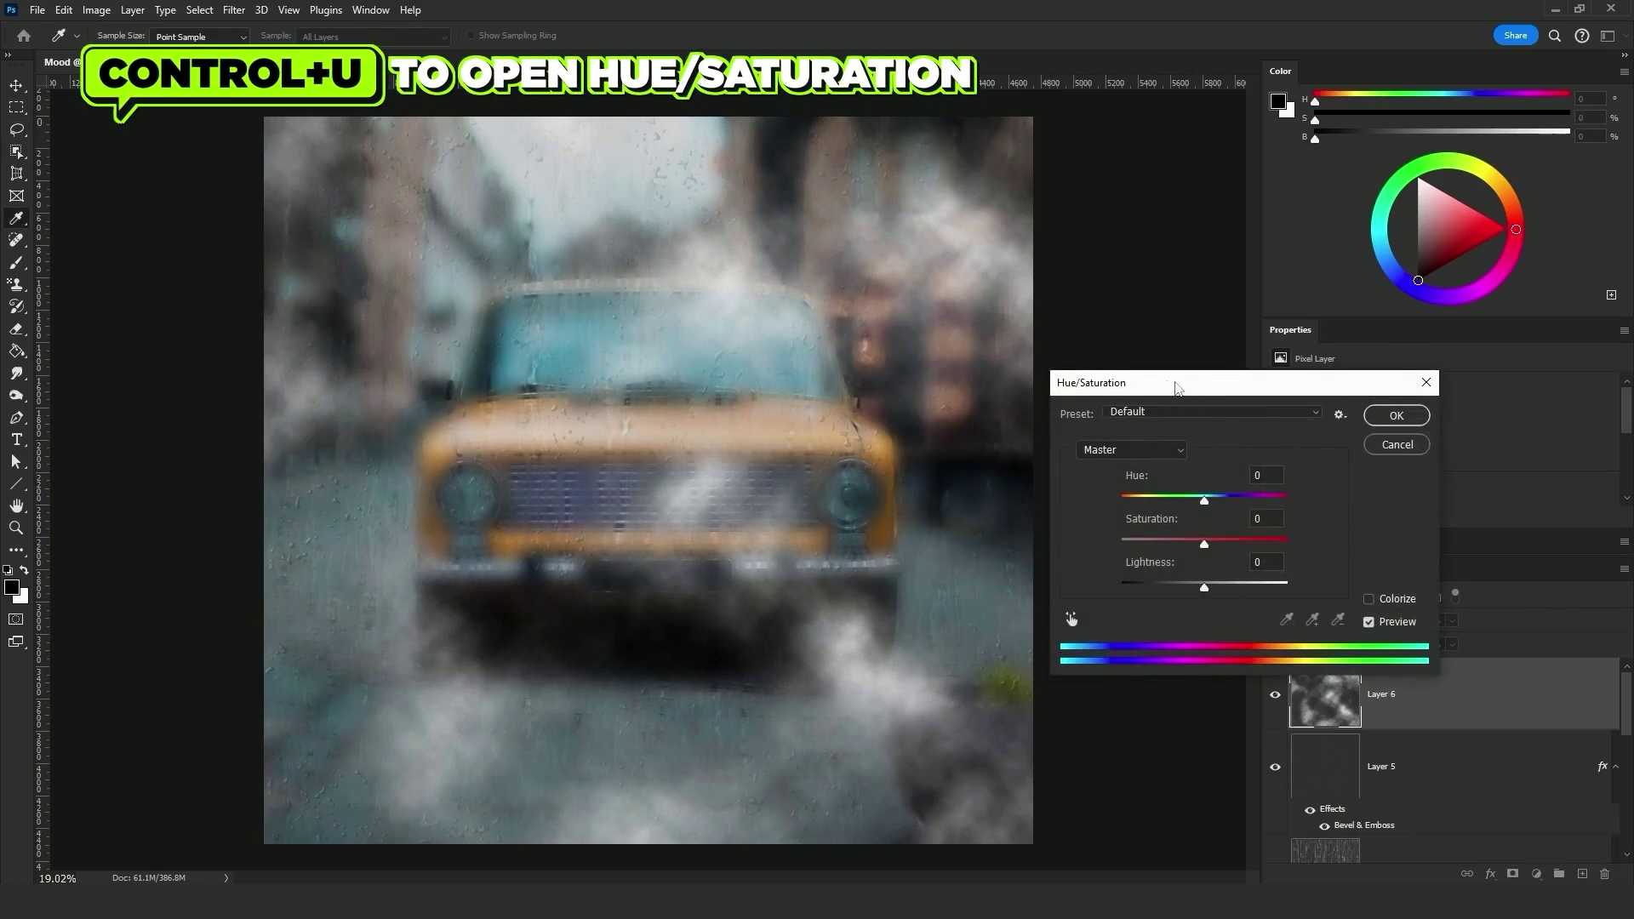
drag(1175, 388, 1013, 348)
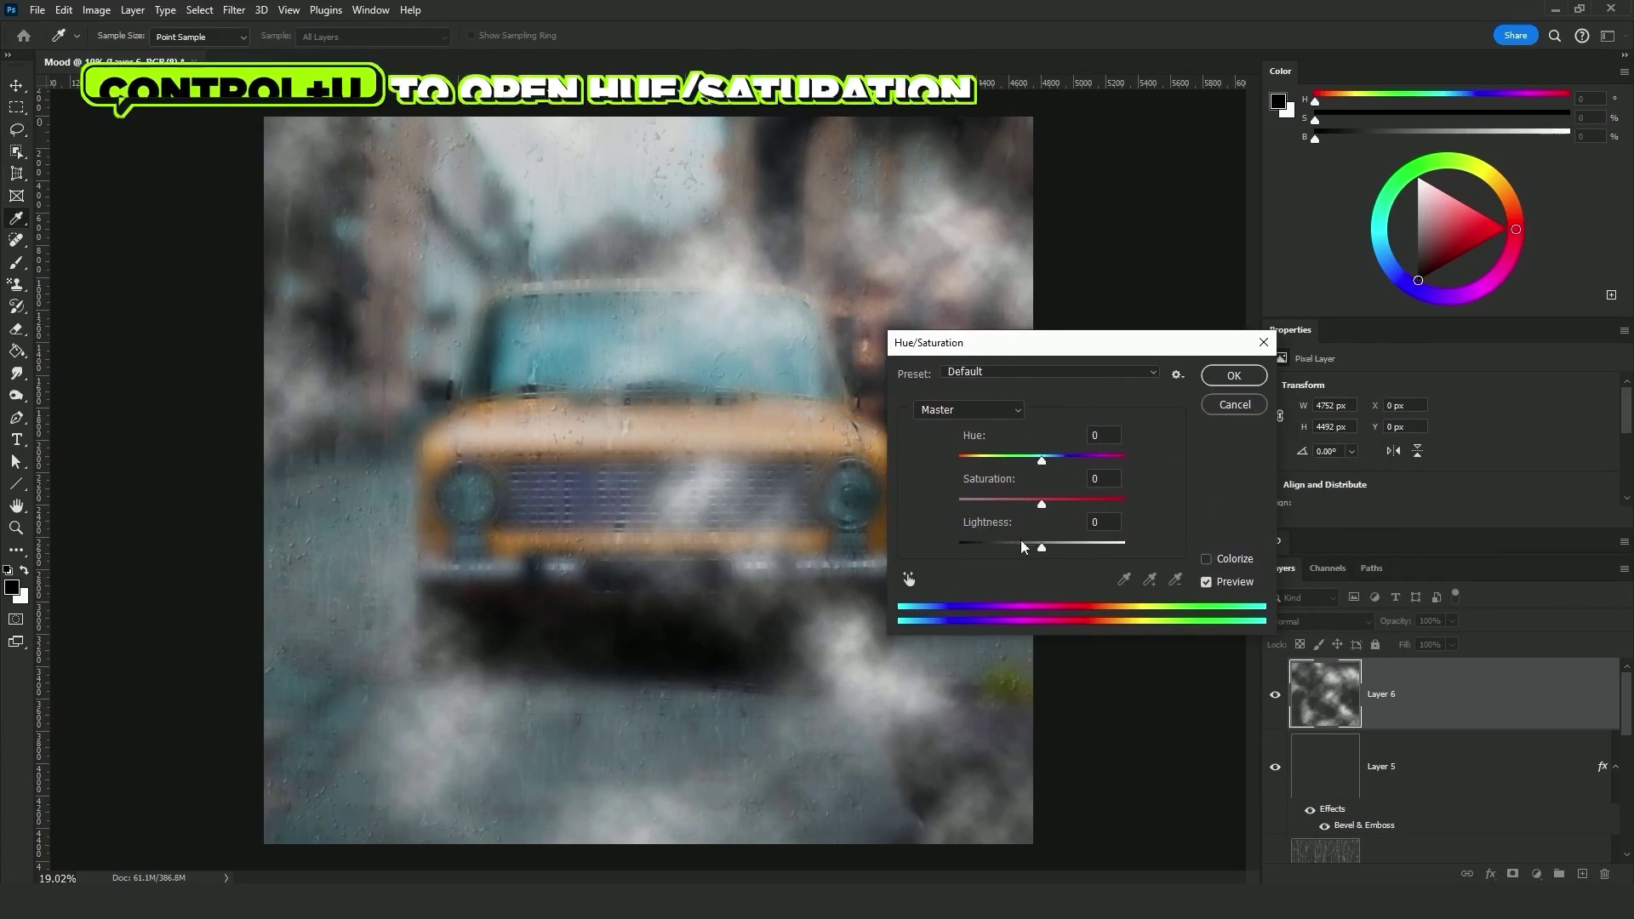
drag(1042, 547, 1121, 558)
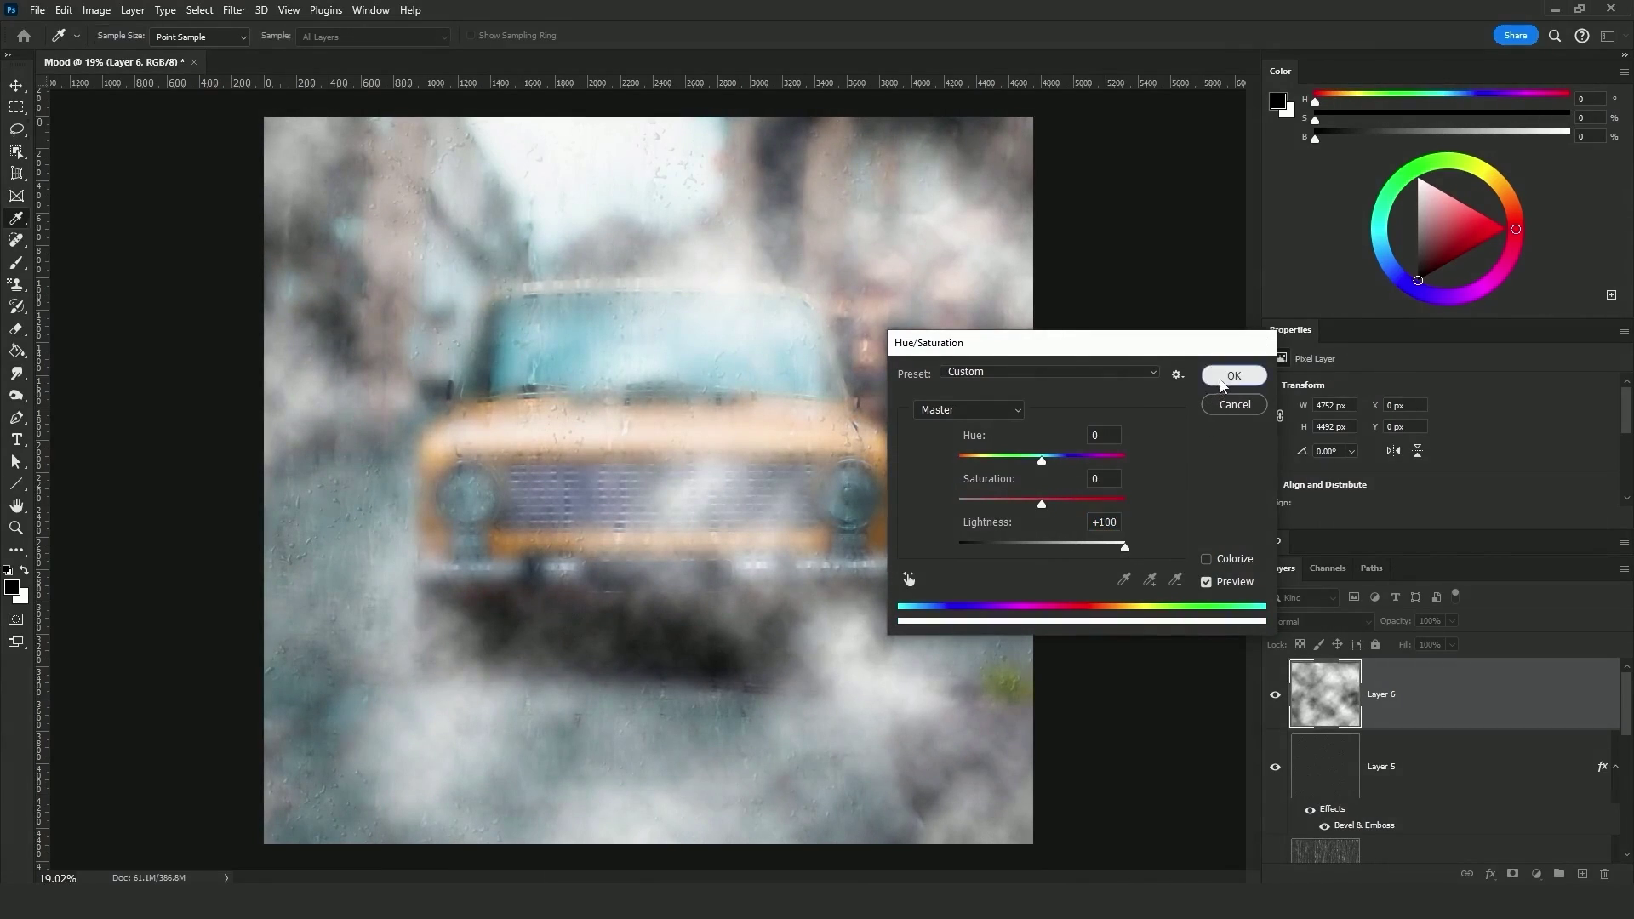
click(1234, 376)
- Darken the whitened fog on Layer 6 to grey by lowering Lightness in a second Hue/Saturation adjustment
key(ctrl+u)
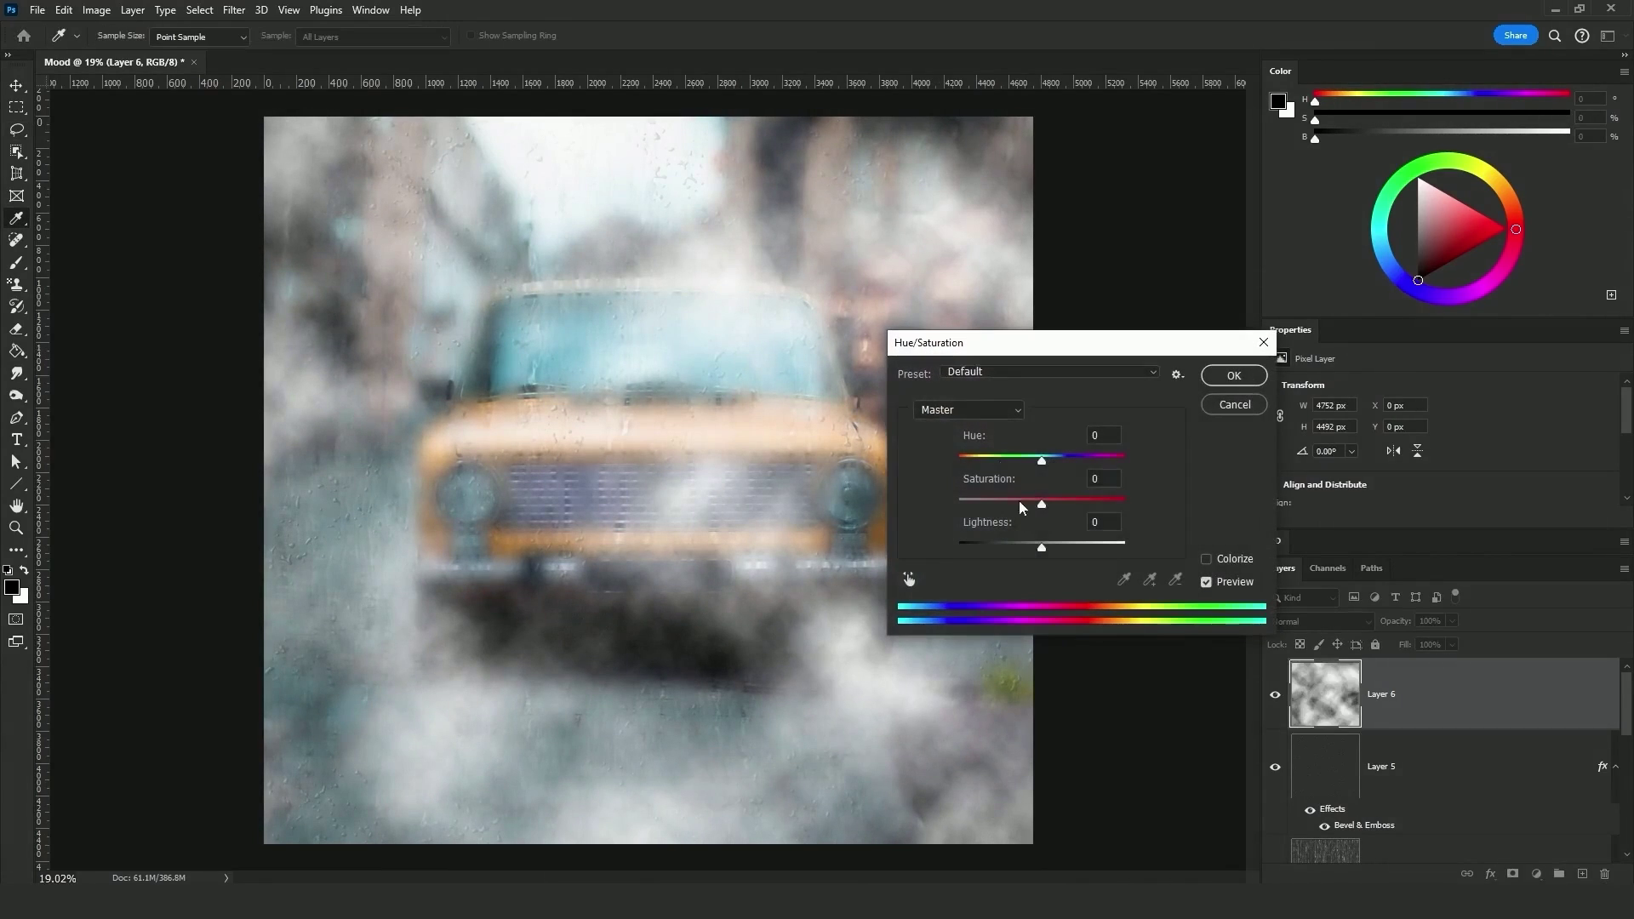
drag(1041, 549, 1001, 547)
click(1234, 375)
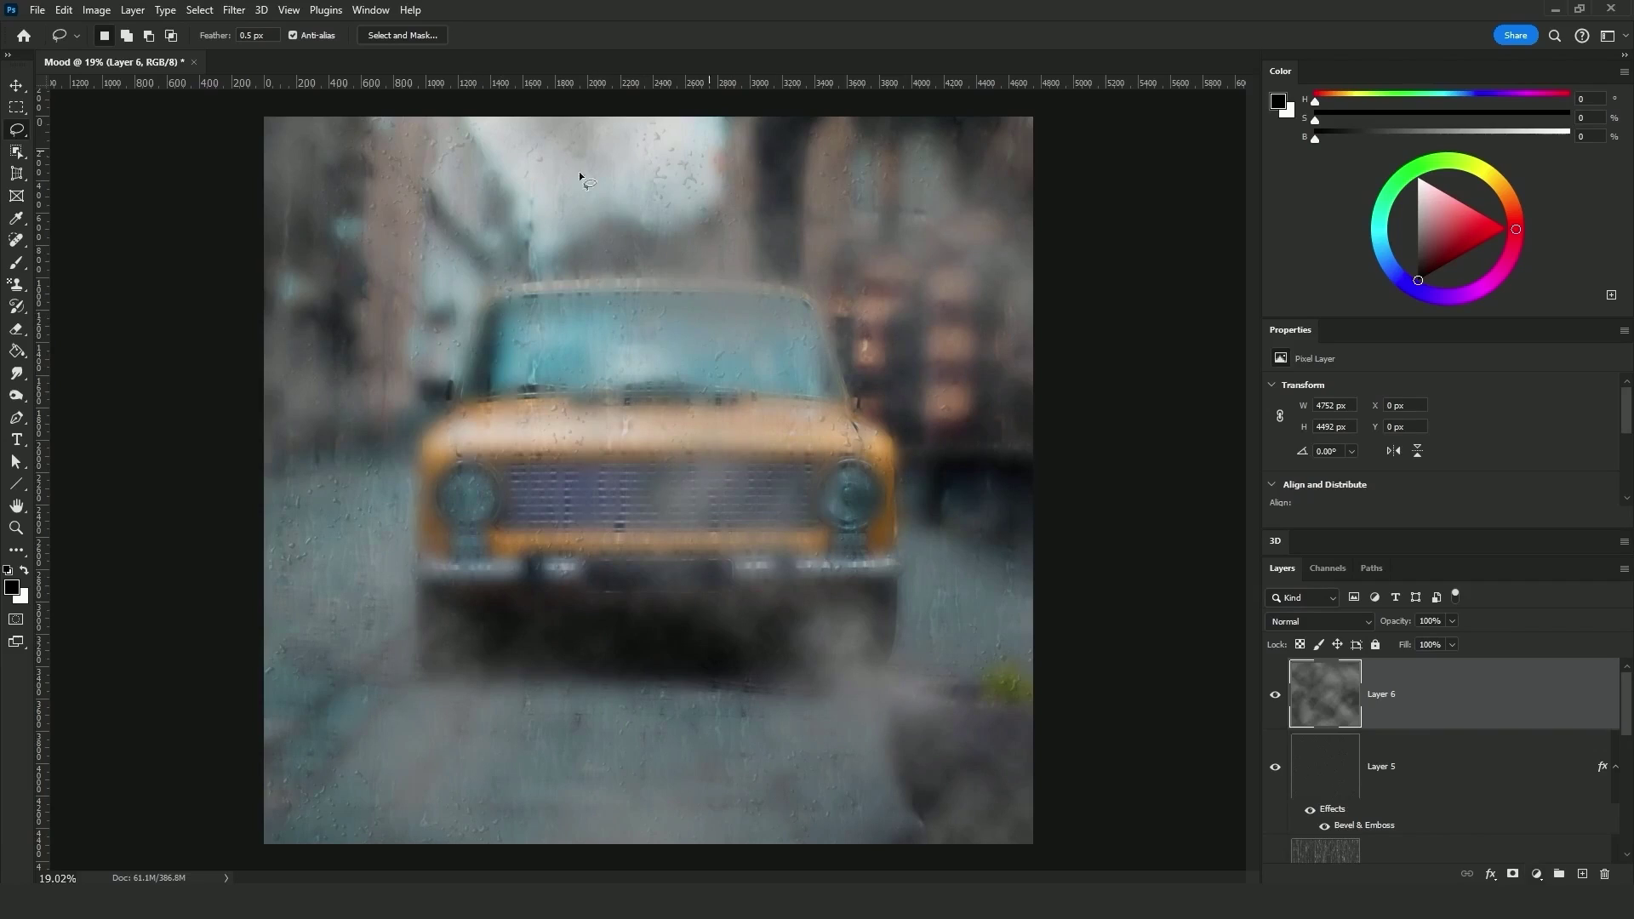
- Add a Color Lookup adjustment with the Moonlight.3DL LUT and clip it to Layer 6
click(1537, 874)
click(1519, 779)
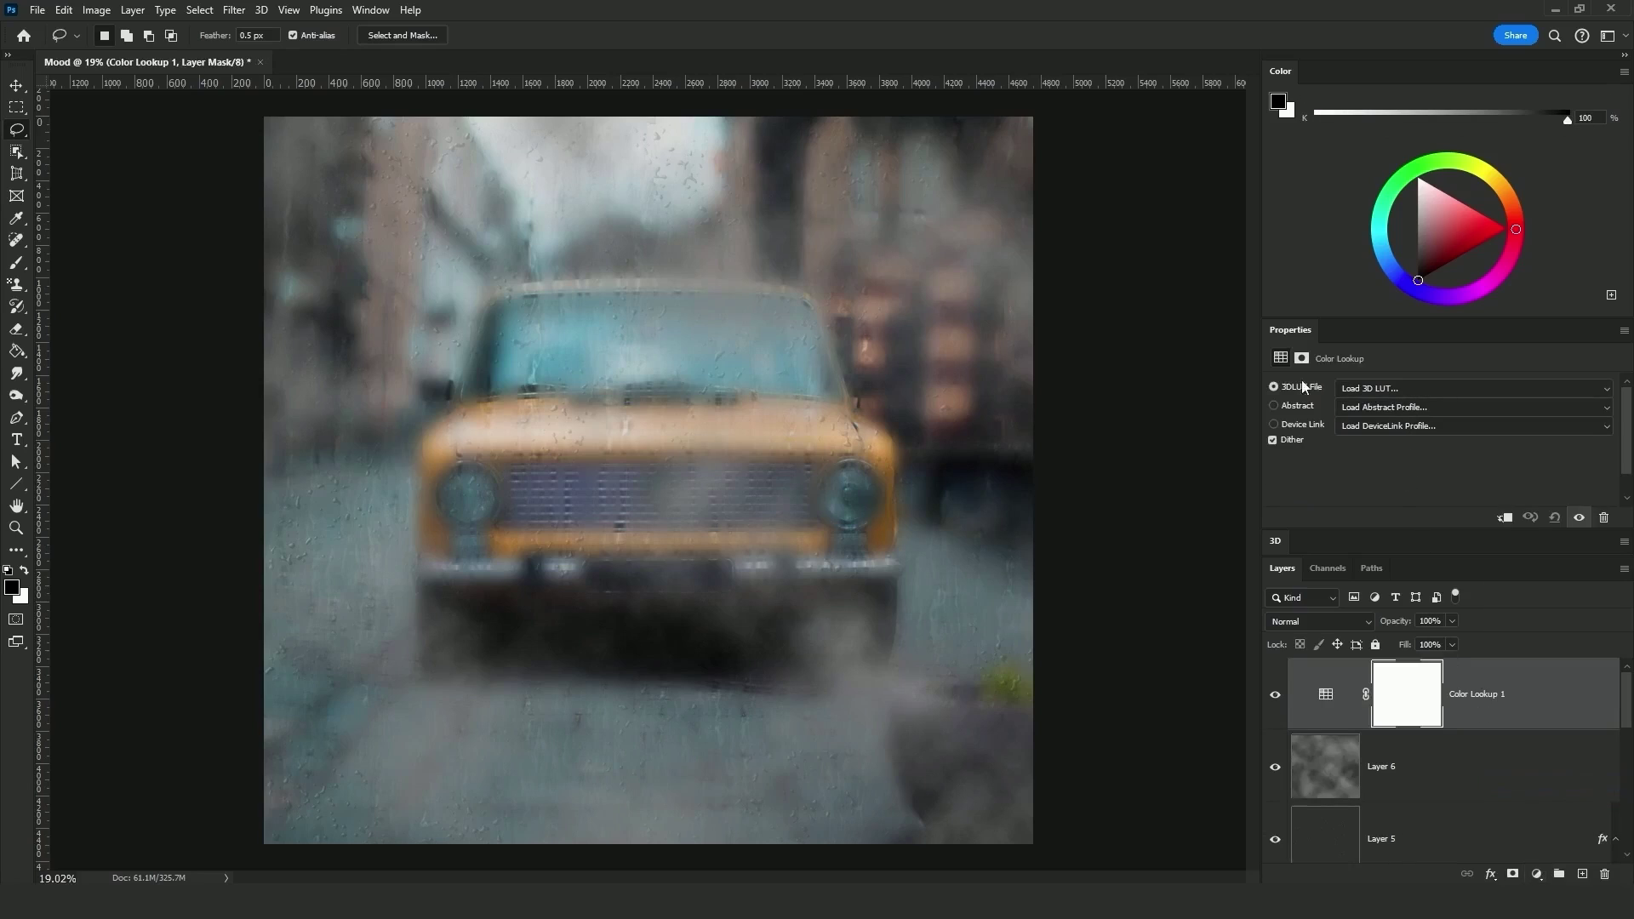
click(1361, 389)
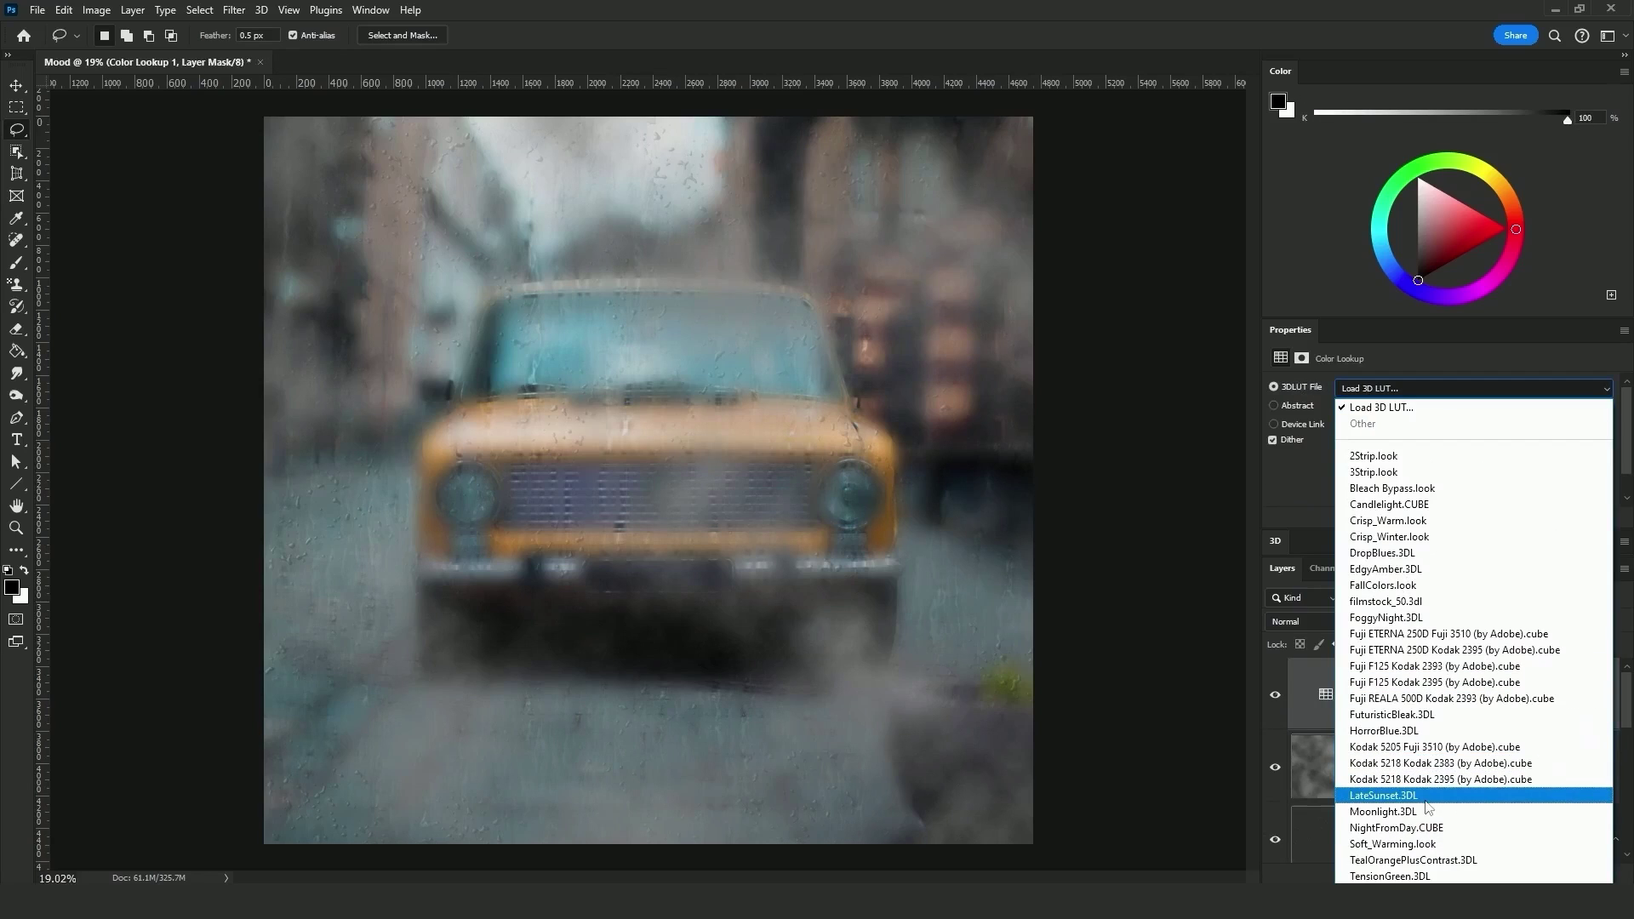
click(1426, 815)
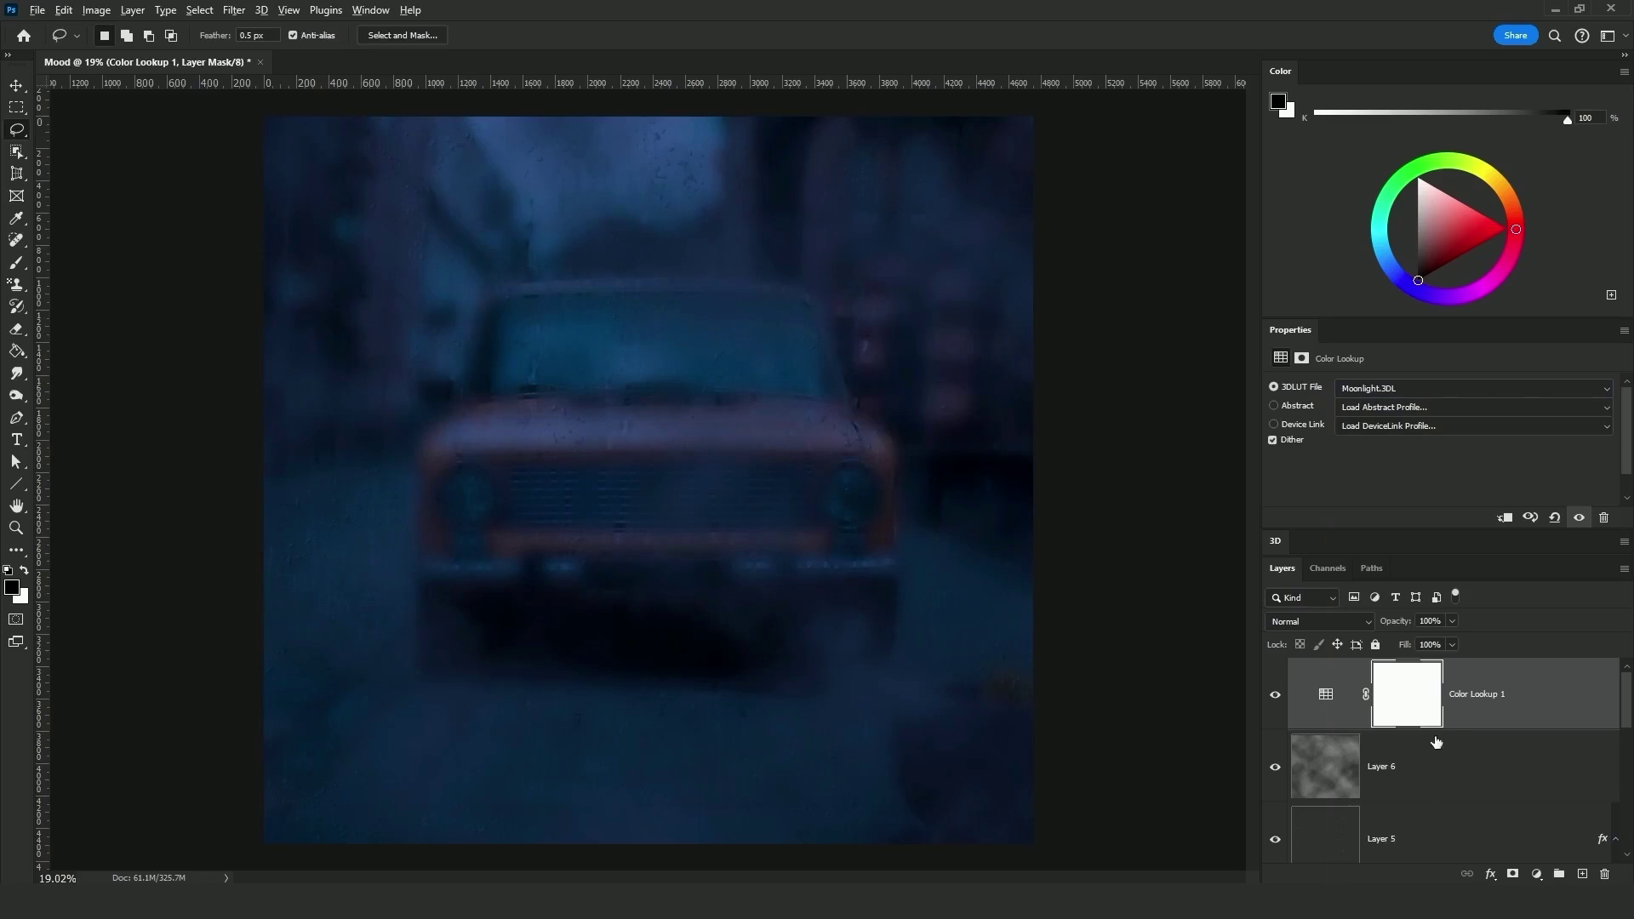
alt+click(1437, 730)
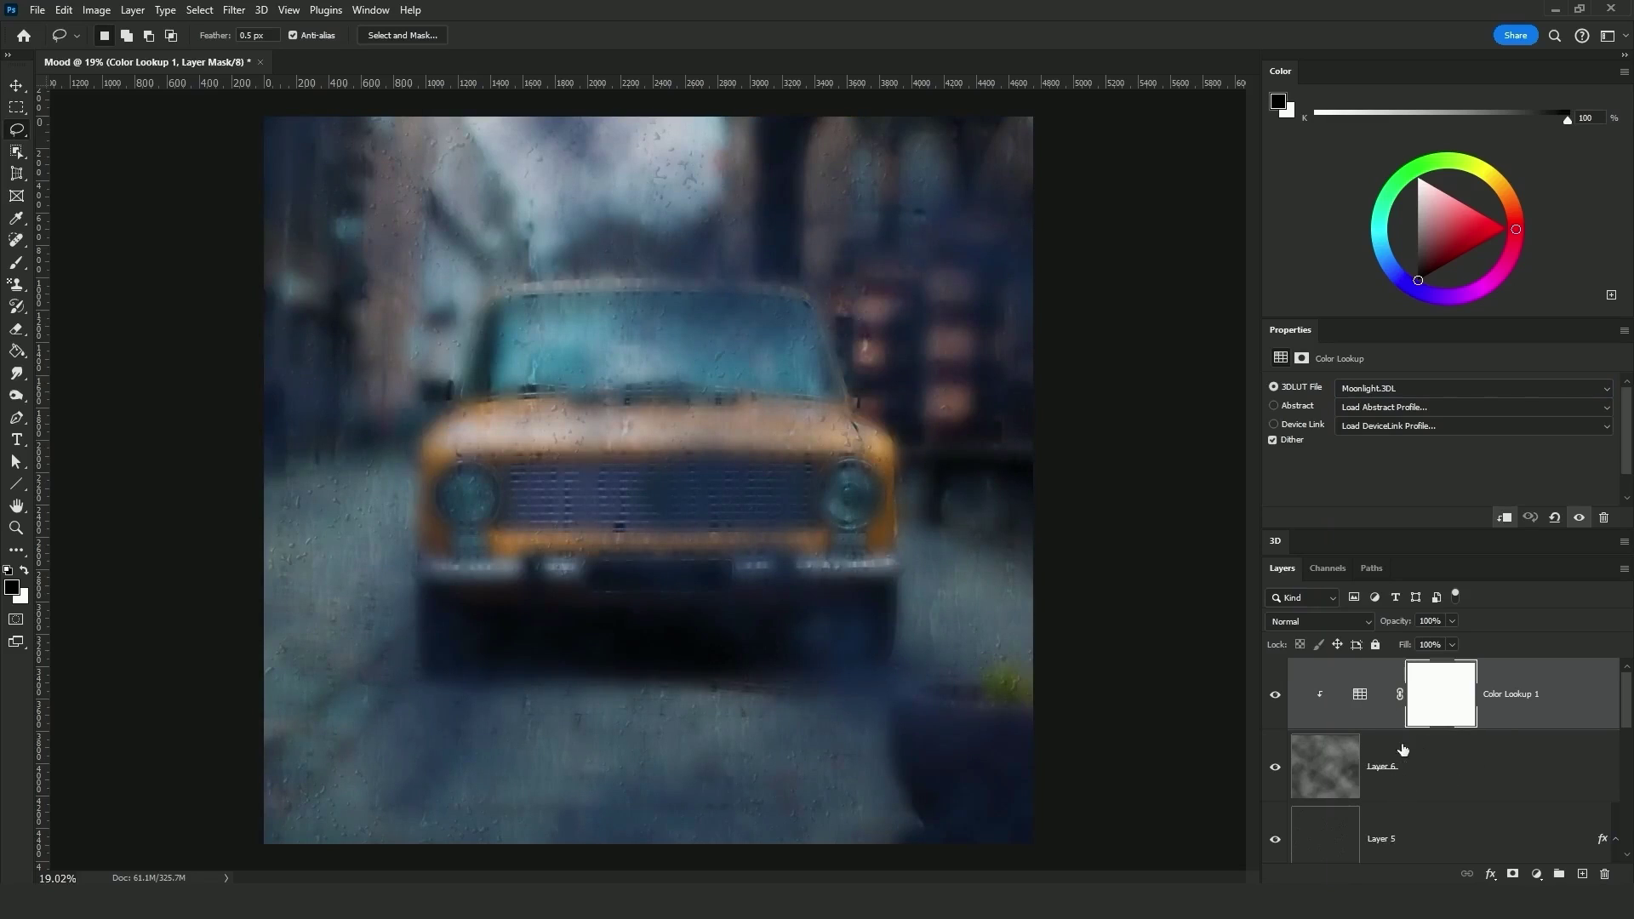
- Lower the Color Lookup 1 layer's opacity to 30% and merge it with Layer 6
key(alt+bracketleft)
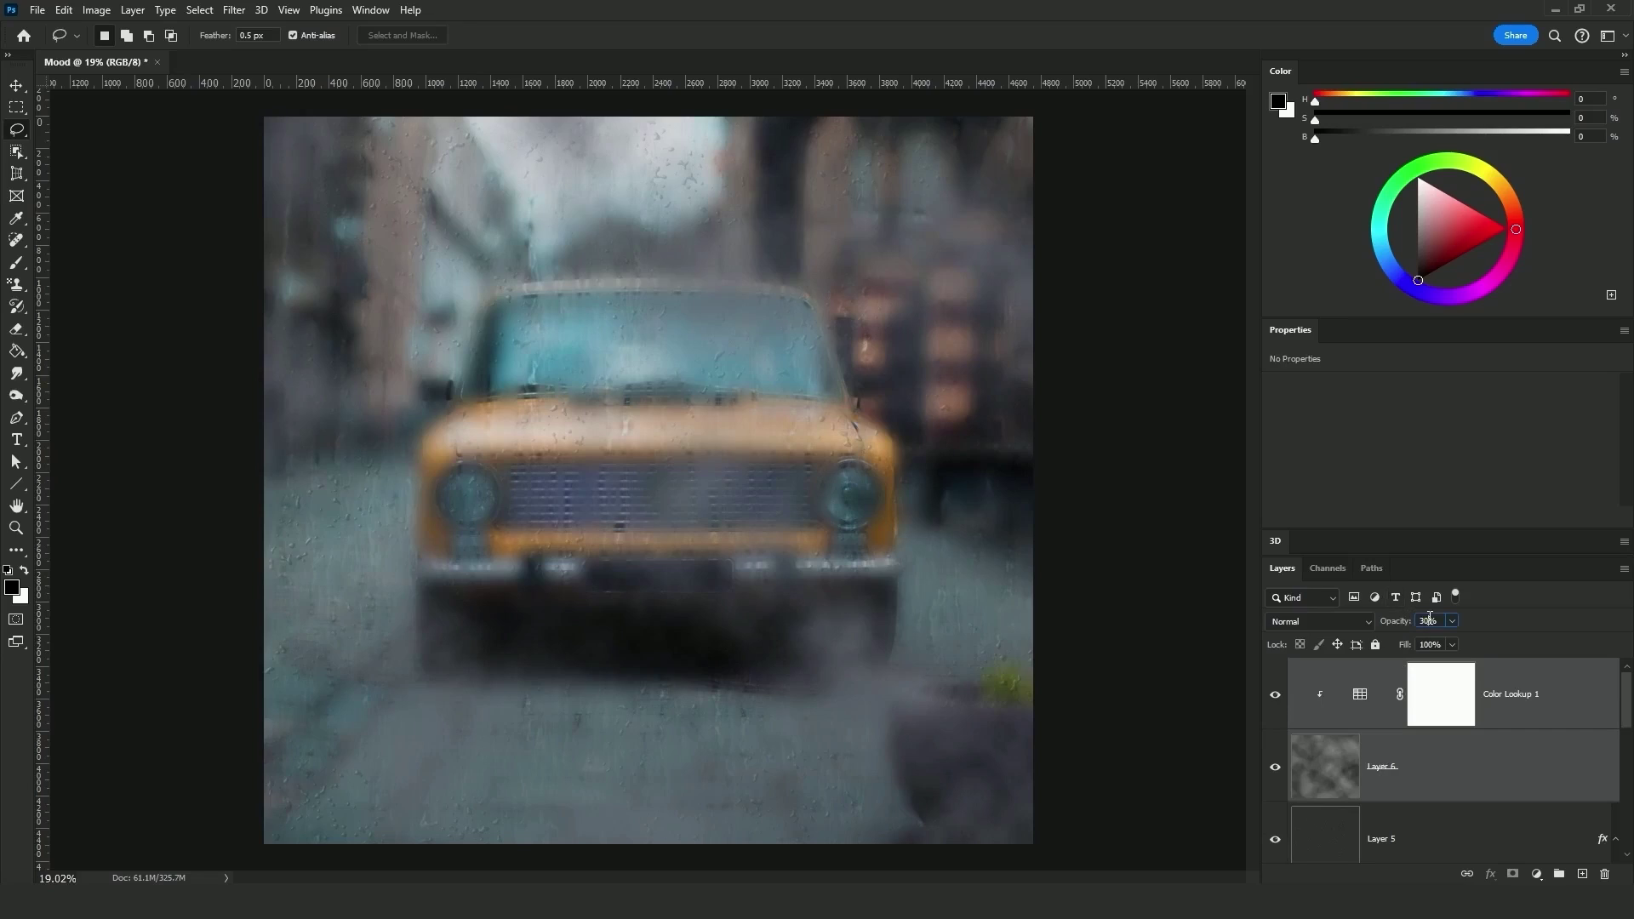
key(ctrl+e)
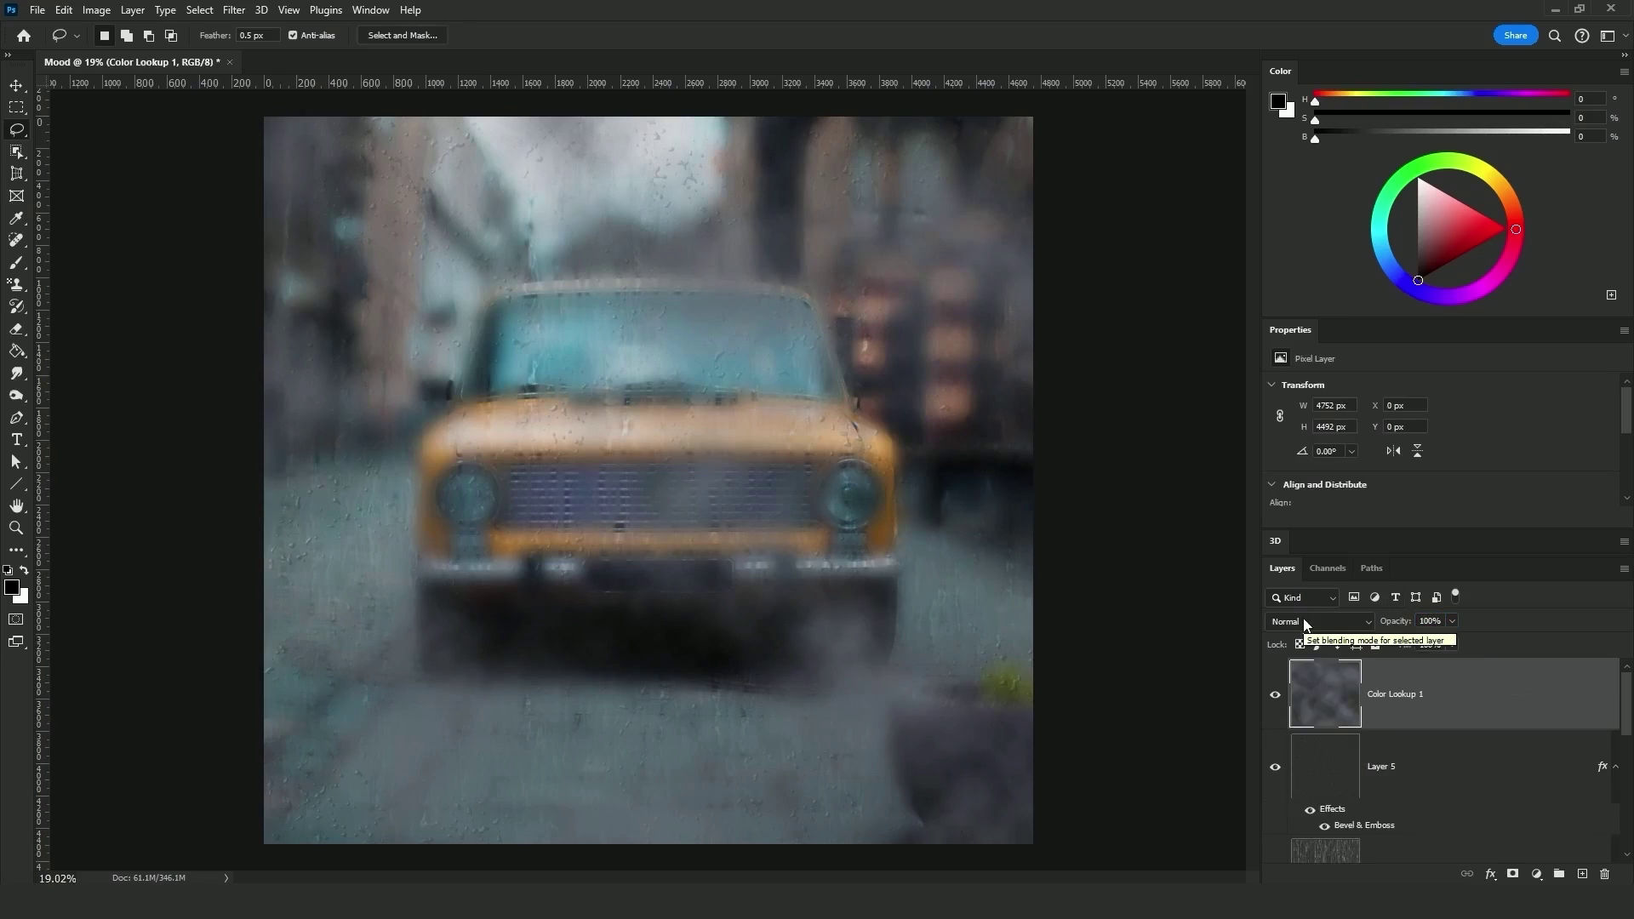
- Set the merged fog layer's blending mode to Screen and its opacity to 50%
click(1306, 622)
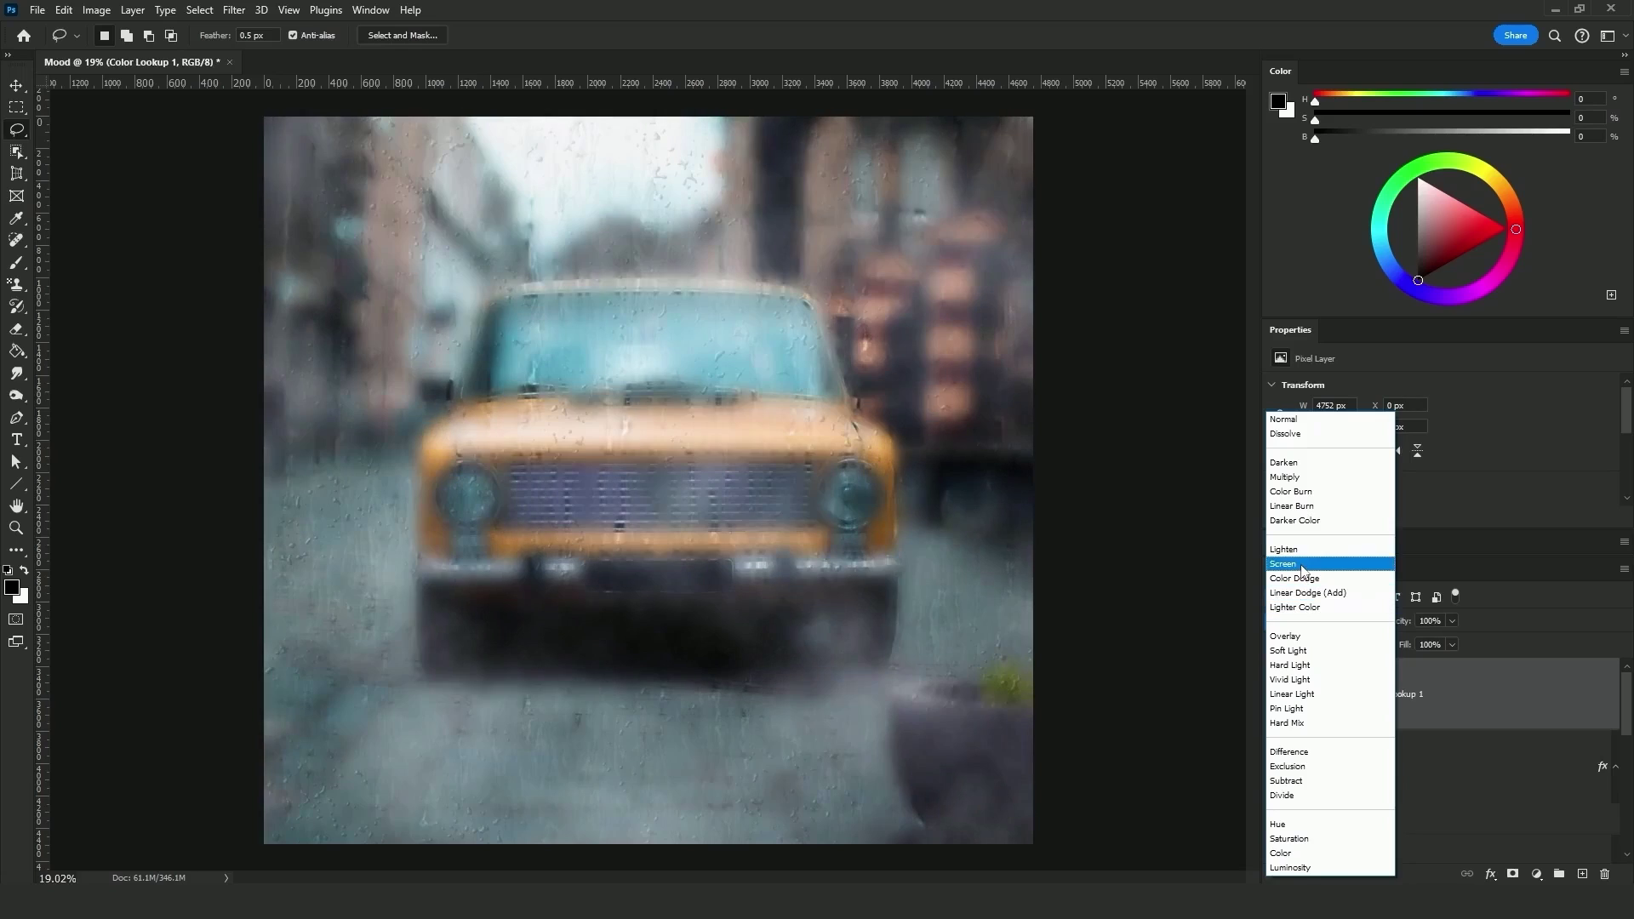
click(1302, 564)
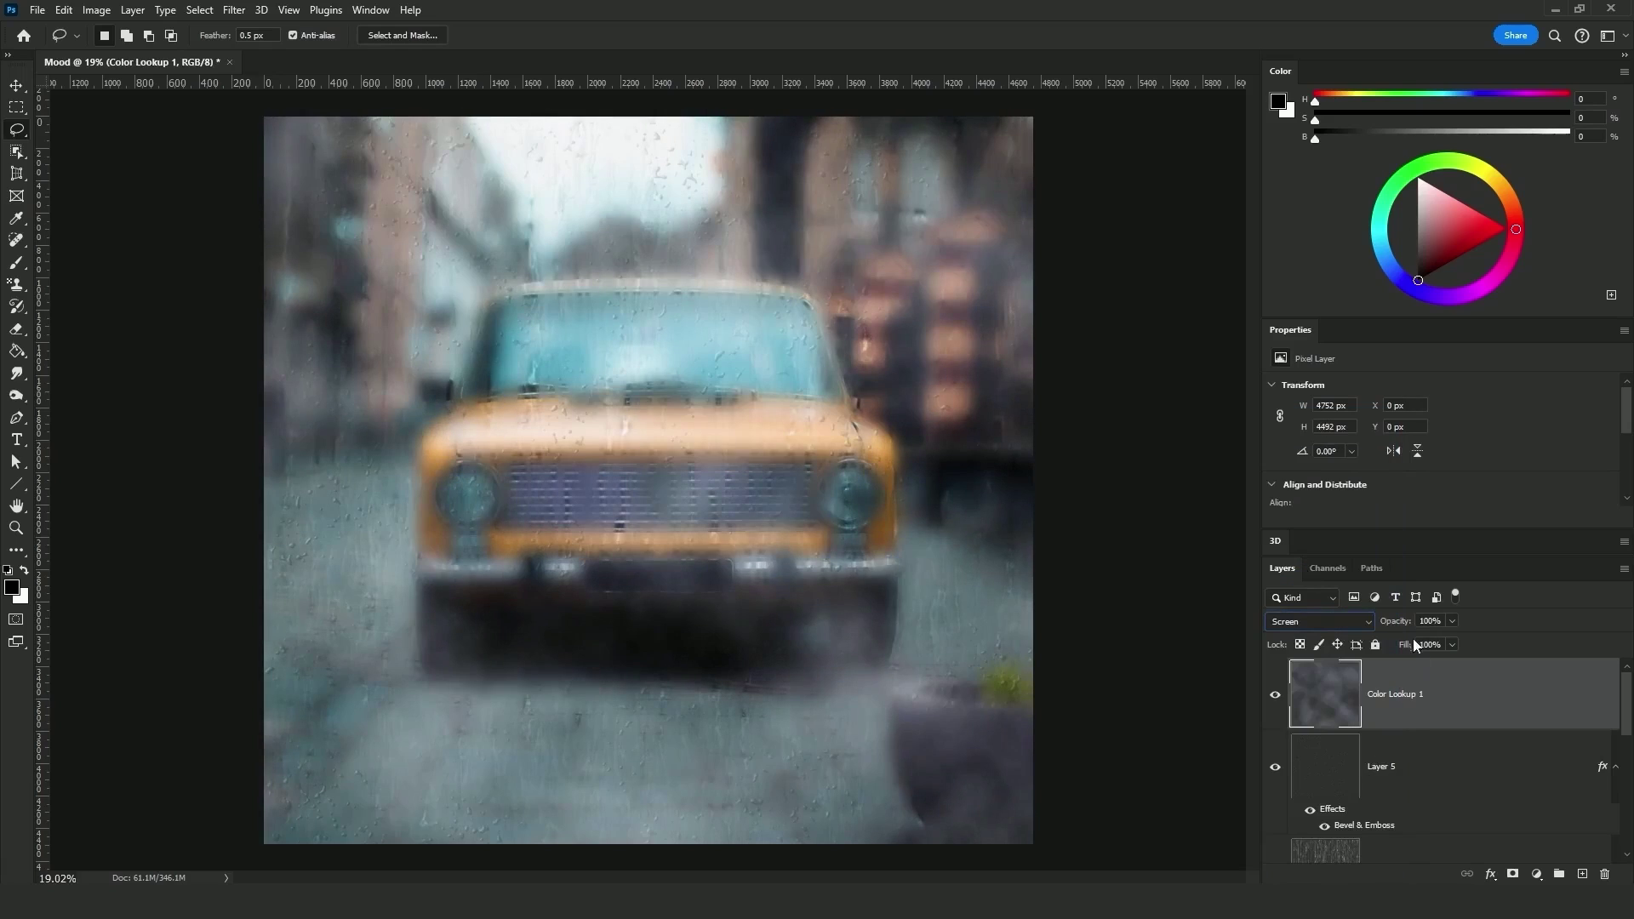
text(50)
key(Return)
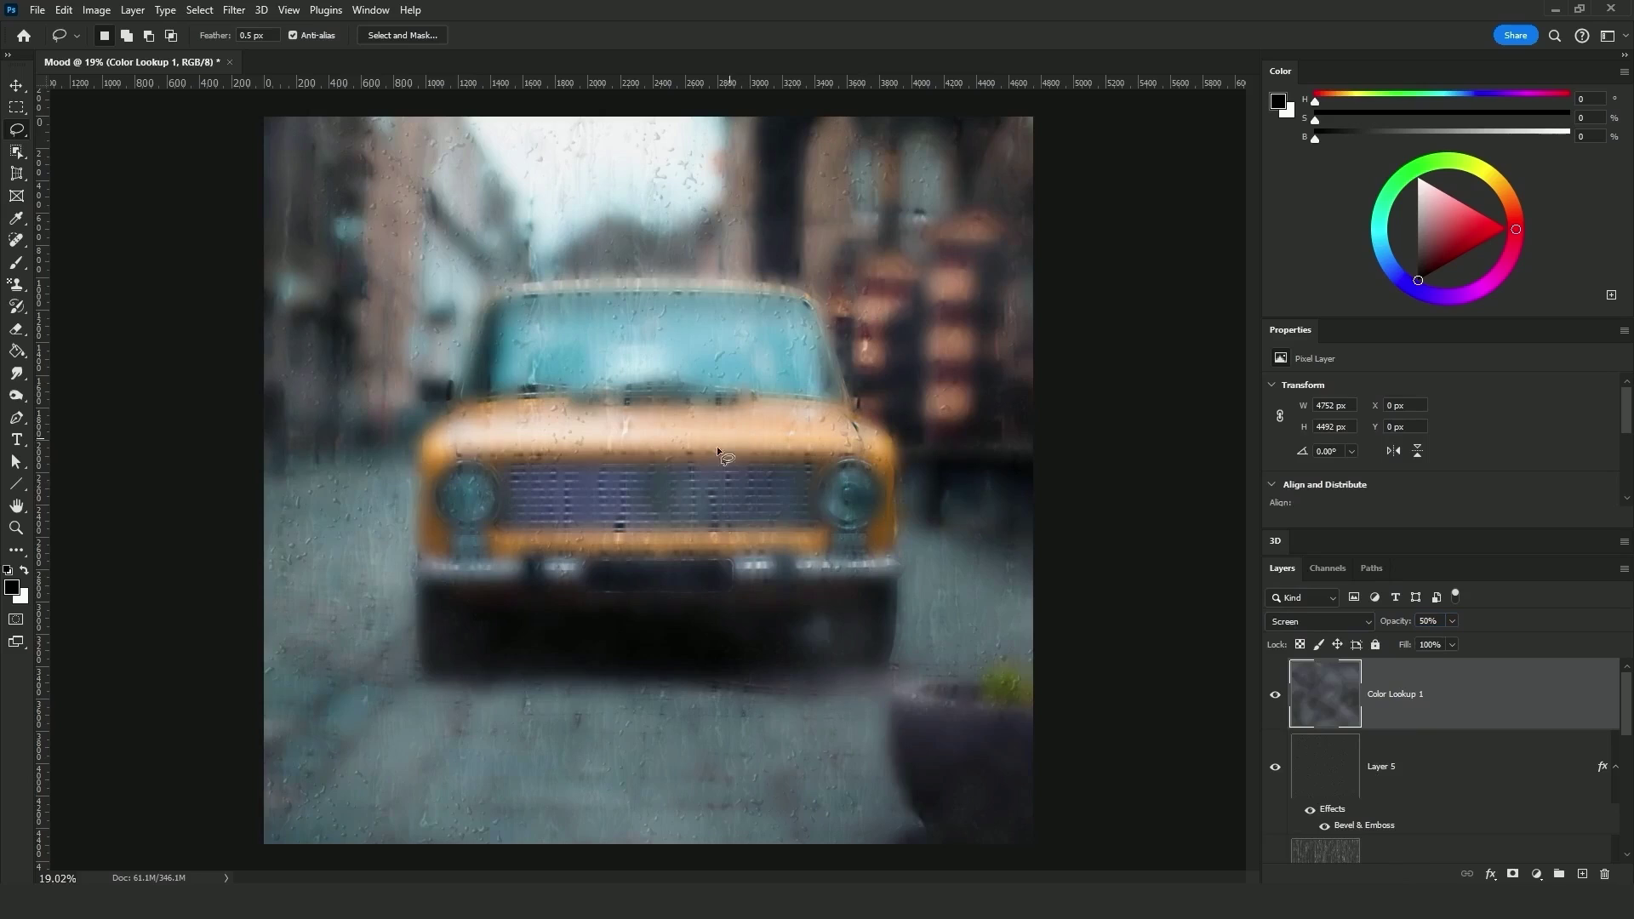
- Stretch the streak mask on Layer 2 slightly with Free Transform
click(17, 527)
drag(596, 430, 750, 278)
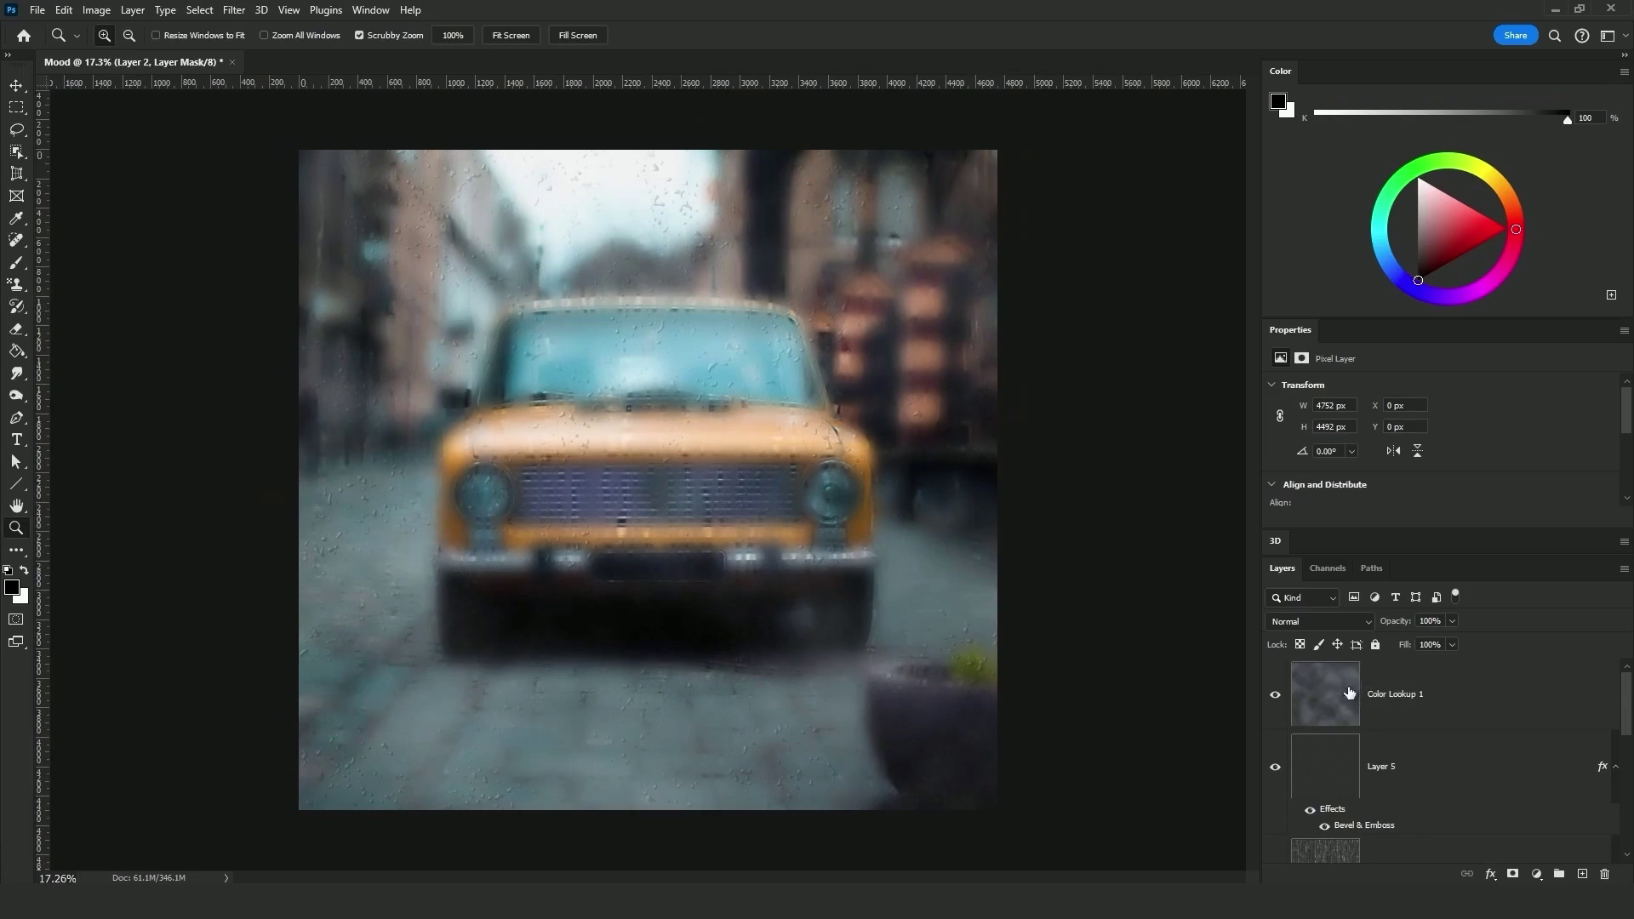
scroll(1396, 734, down, 1)
click(1396, 734)
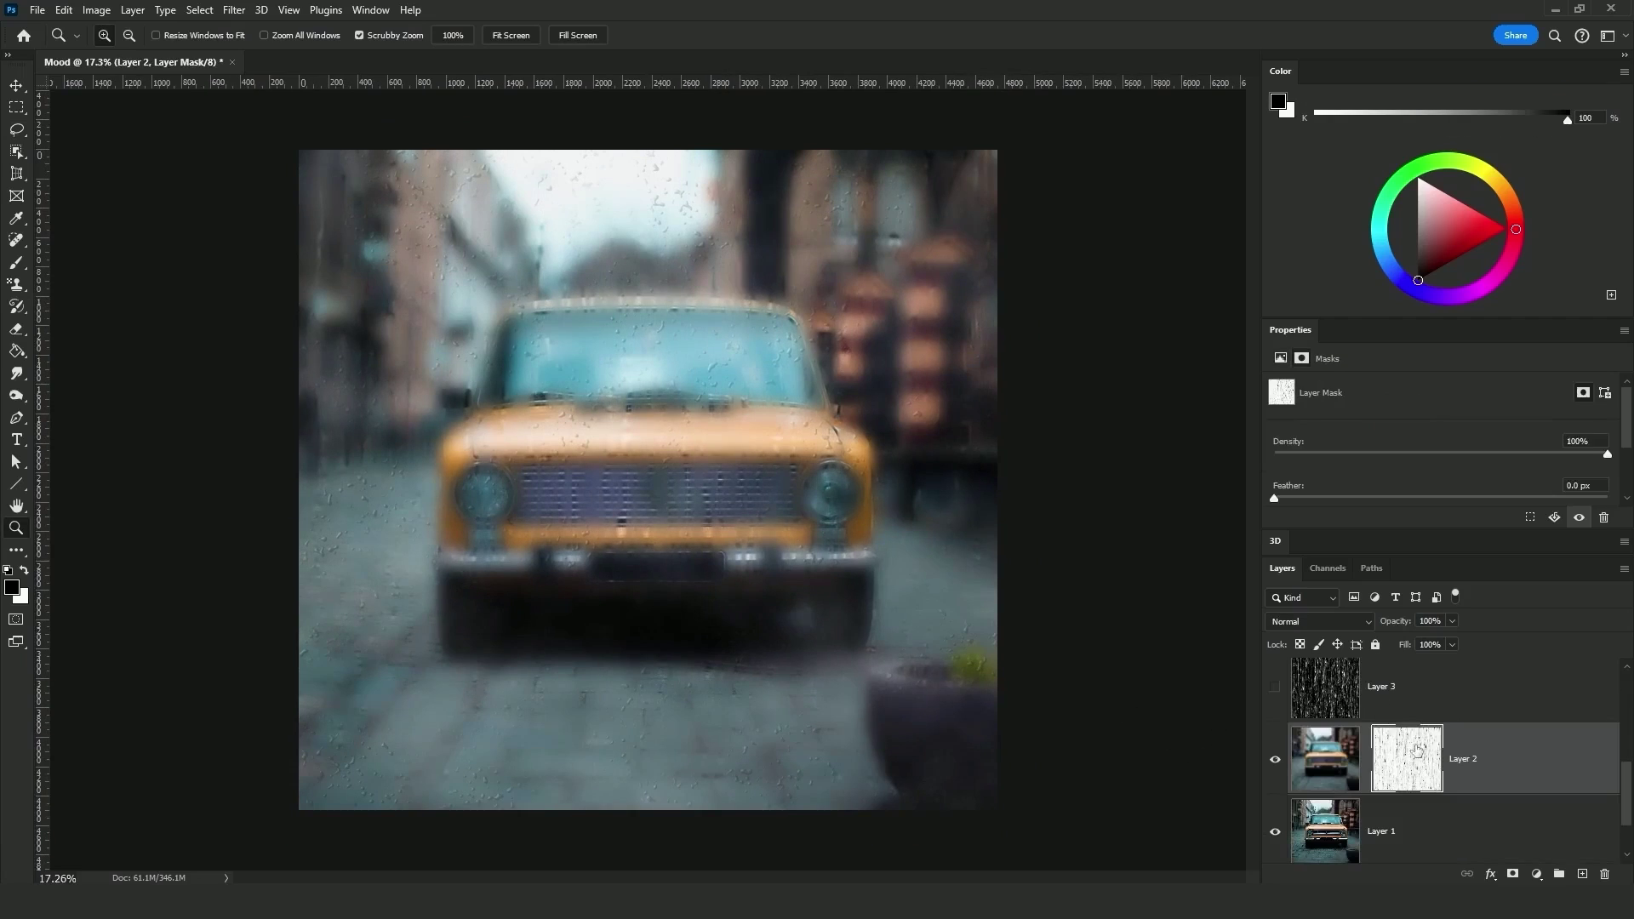
key(ctrl+t)
mouse_move(997, 480)
mouse_down()
mouse_move(1342, 476)
mouse_move(885, 477)
mouse_move(1493, 476)
mouse_move(934, 470)
mouse_move(1304, 469)
mouse_move(1102, 477)
mouse_move(1470, 445)
mouse_move(1034, 438)
mouse_move(1591, 439)
mouse_move(861, 452)
mouse_move(1211, 452)
mouse_move(1045, 451)
mouse_move(1039, 467)
mouse_move(960, 473)
mouse_move(1011, 487)
mouse_up()
key(Return)
key(z)
scroll(1362, 706, up, 5)
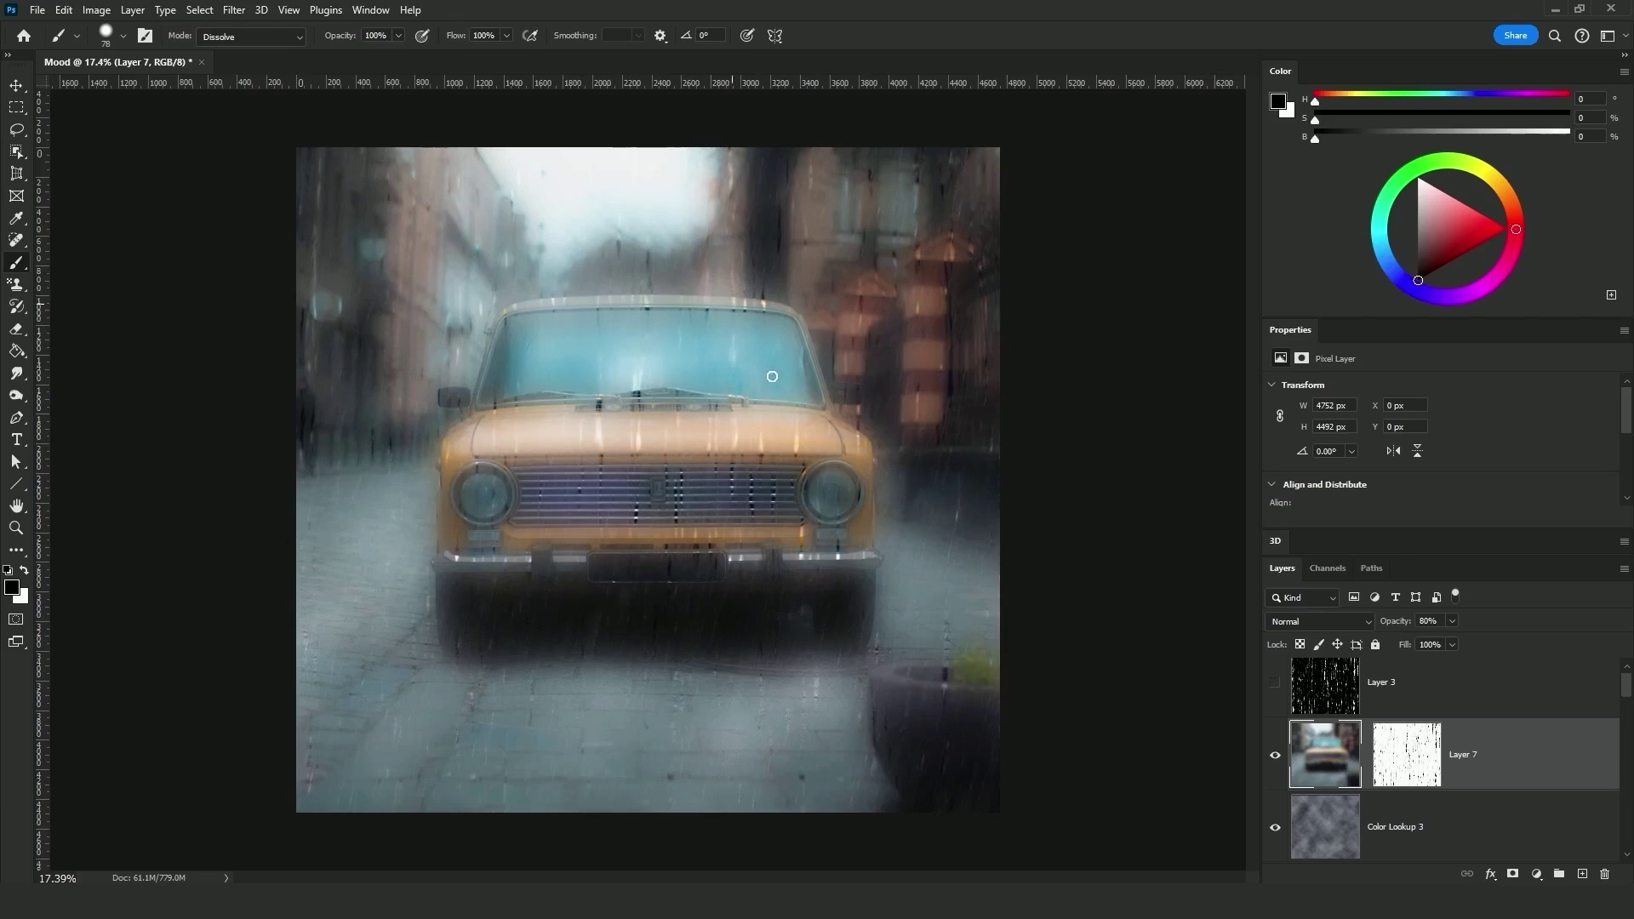
- Add a Hue/Saturation adjustment clipped to Layer 7 and set its Lightness to +27
click(1408, 762)
click(1536, 874)
click(1532, 725)
alt+click(1472, 784)
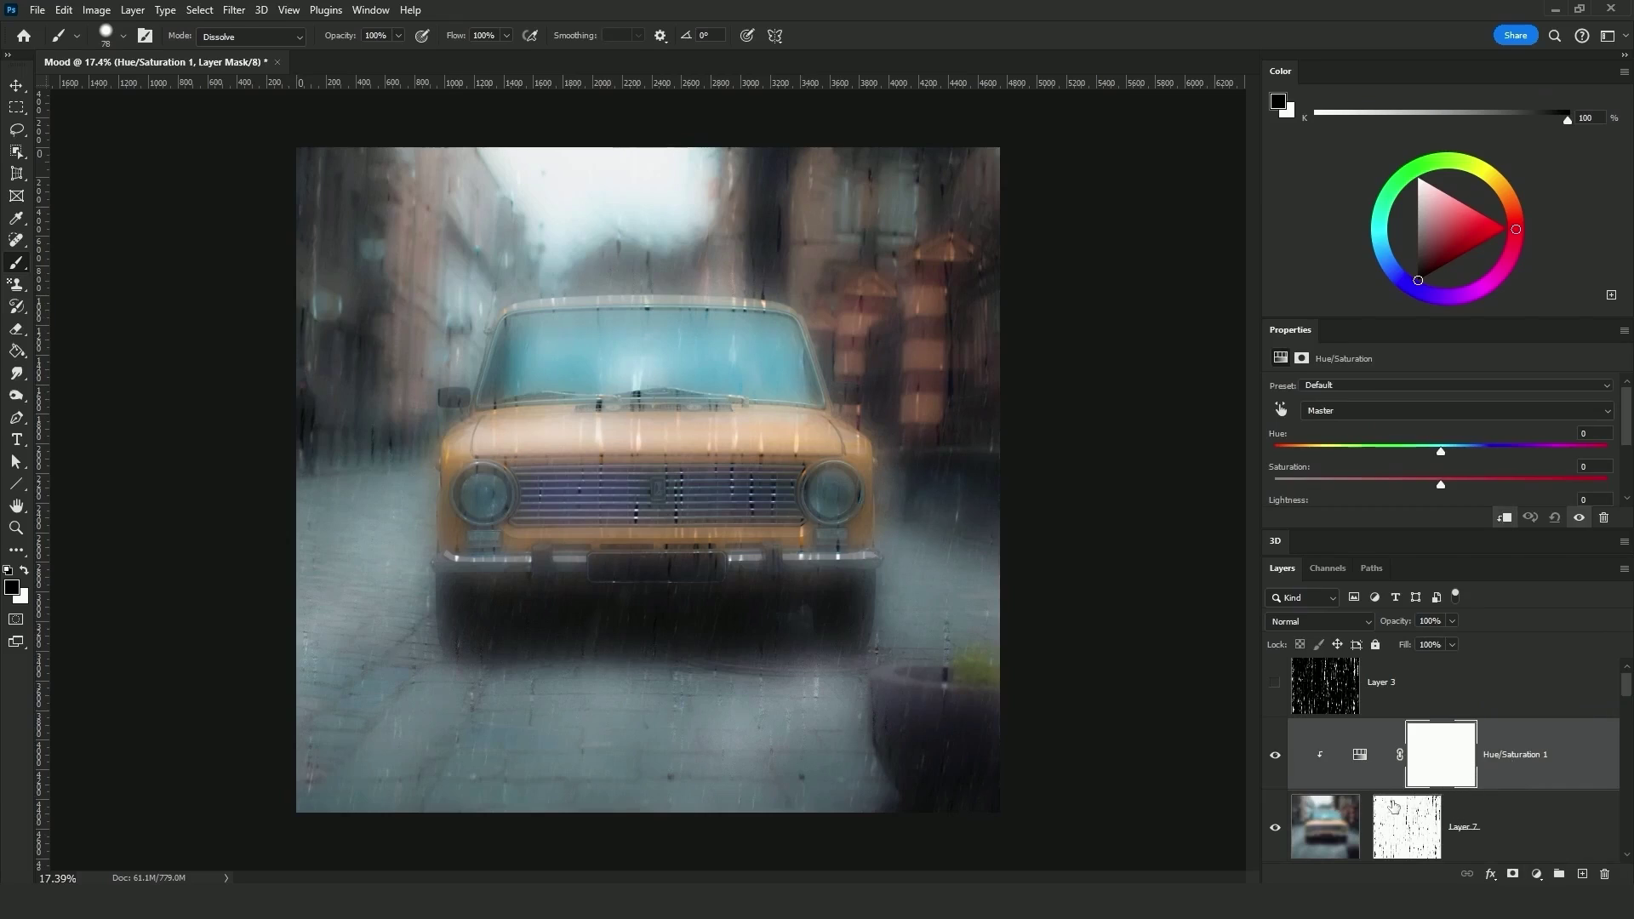
scroll(1428, 450, down, 2)
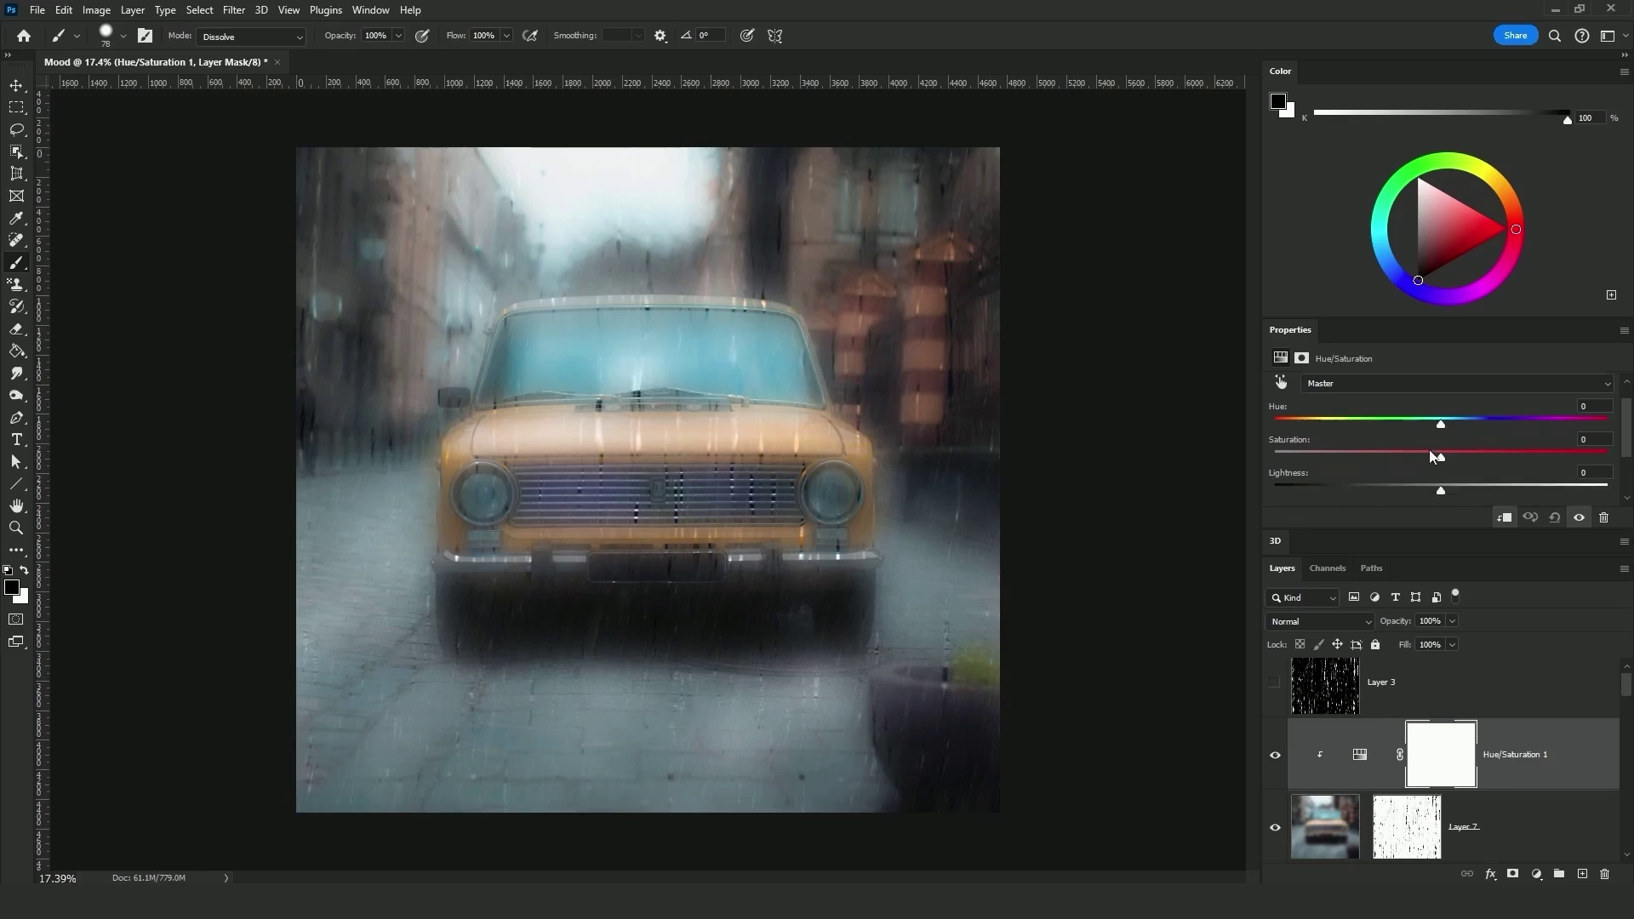
drag(1447, 475, 1487, 476)
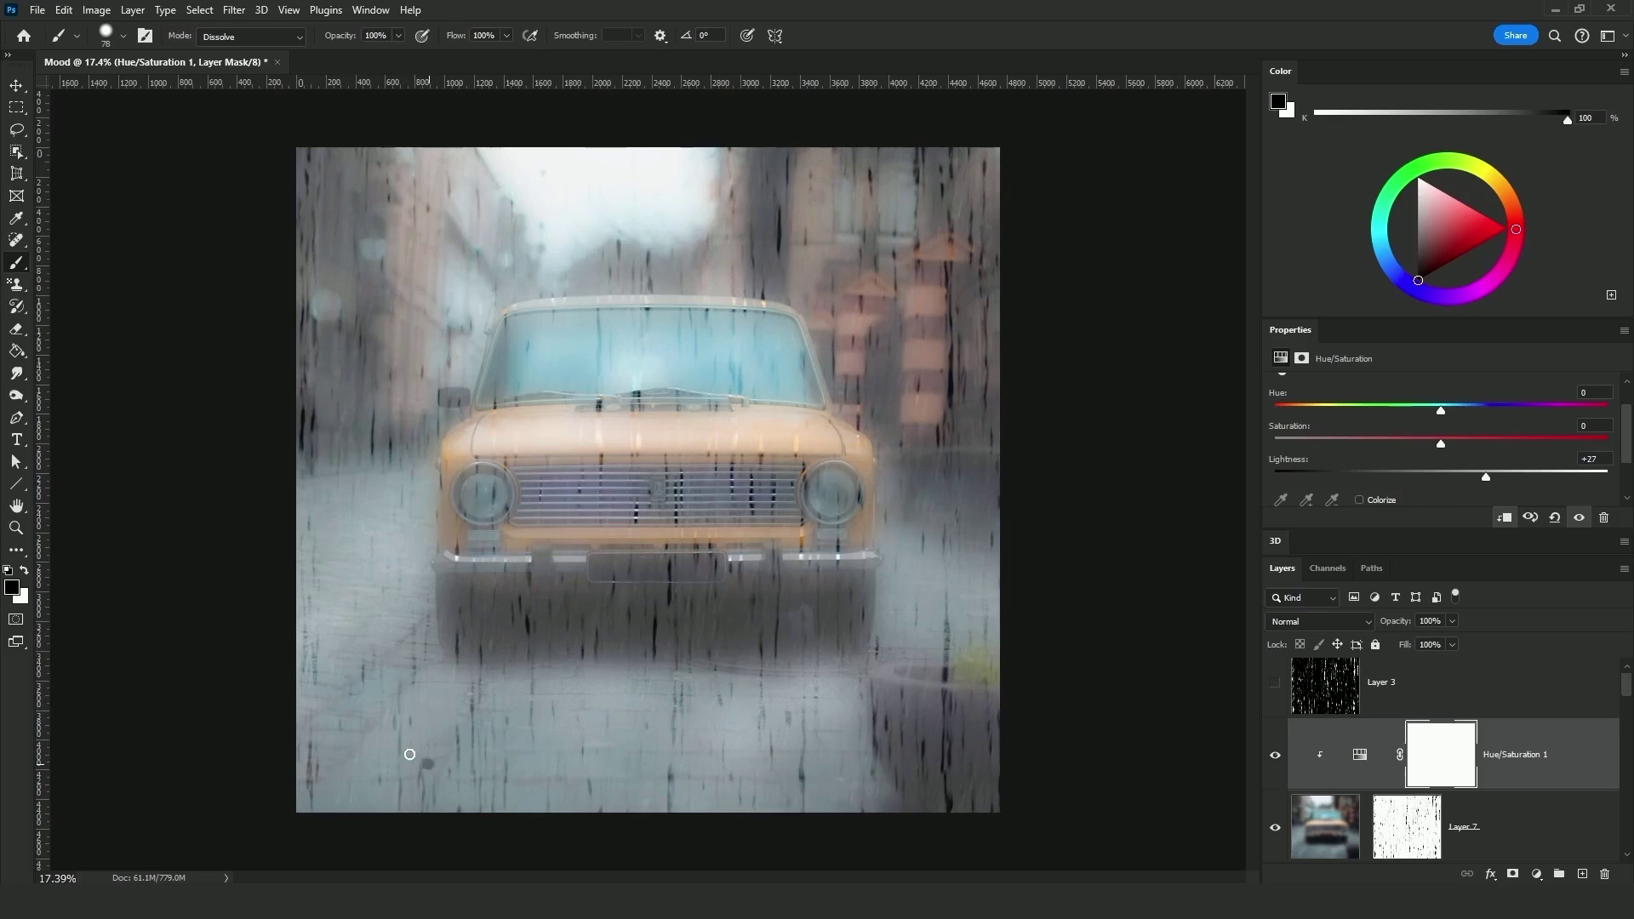
- Paint a heart and the letters PM in black on the Hue/Saturation 1 mask over the street, and black out its centre with a huge soft brush
mouse_move(410, 754)
mouse_down()
mouse_move(354, 672)
mouse_move(403, 629)
mouse_move(427, 657)
mouse_up()
mouse_move(422, 756)
mouse_down()
mouse_move(459, 764)
mouse_move(446, 772)
mouse_move(429, 649)
mouse_move(474, 747)
mouse_move(460, 776)
mouse_up()
key(ctrl+z)
key(ctrl+z)
drag(742, 771, 719, 711)
mouse_move(767, 779)
mouse_down()
mouse_move(787, 681)
mouse_move(825, 686)
mouse_move(872, 757)
mouse_up()
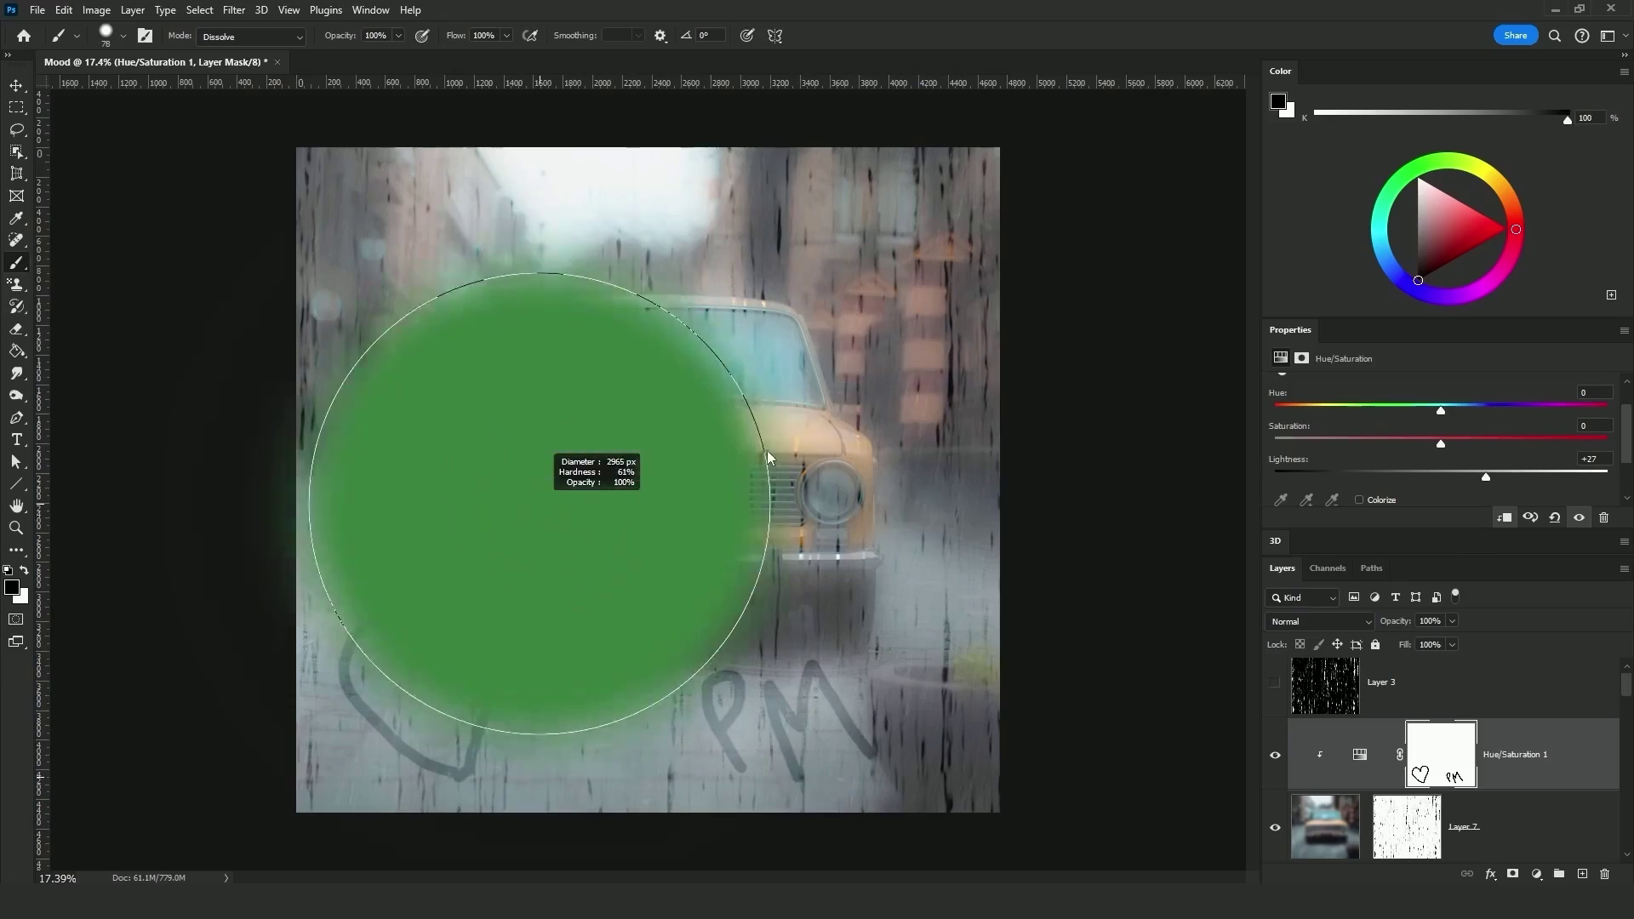
drag(602, 438, 656, 457)
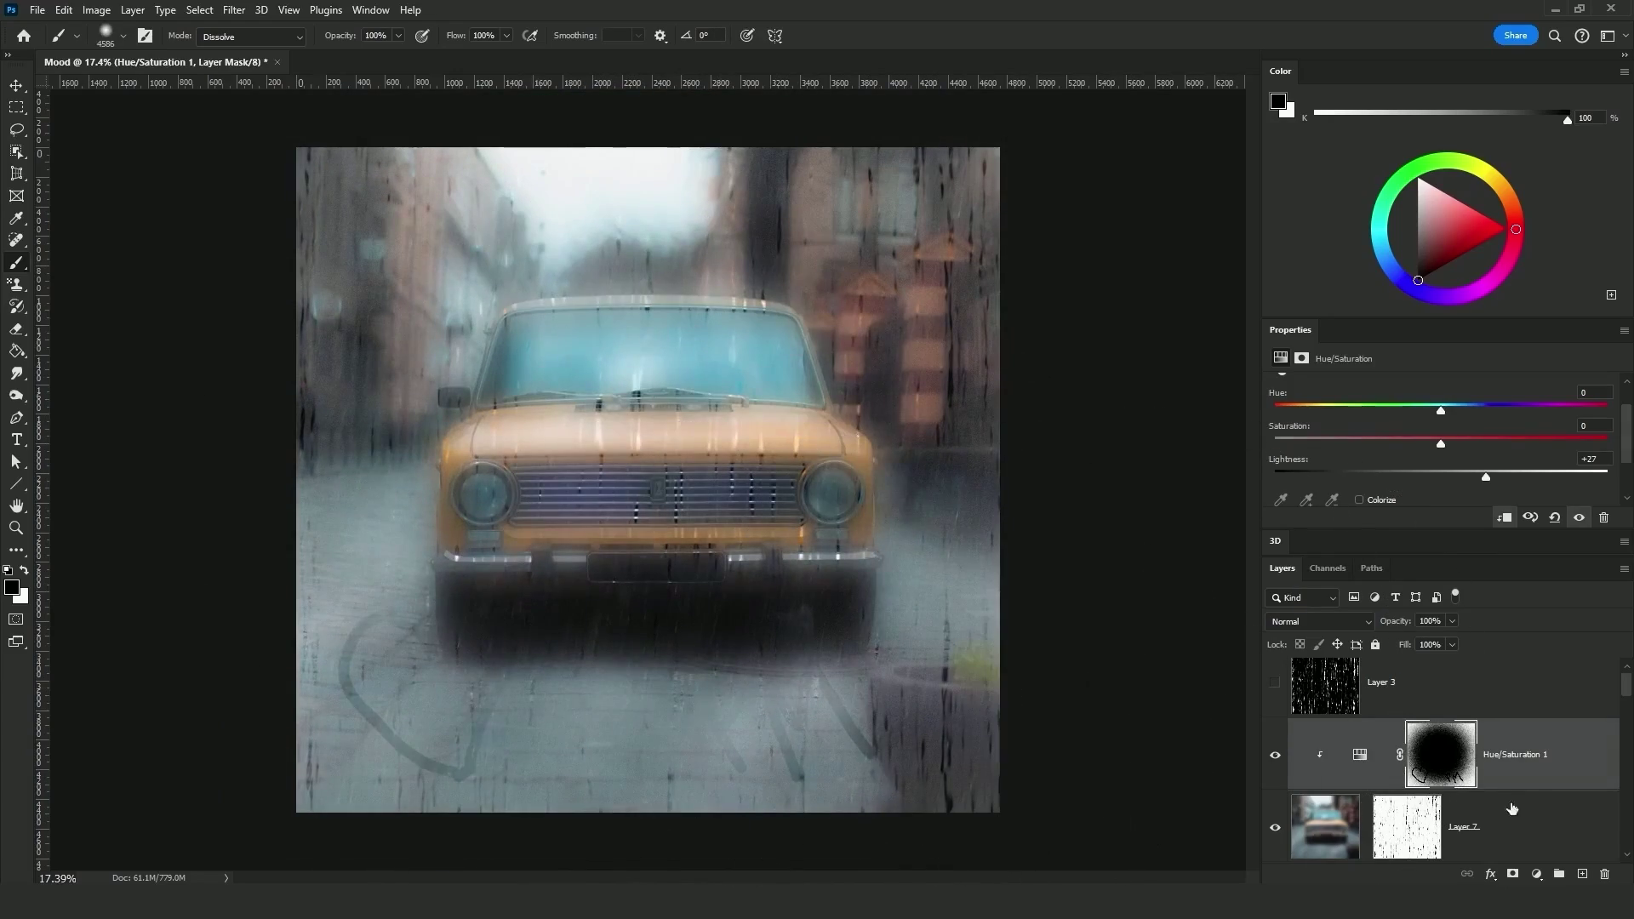
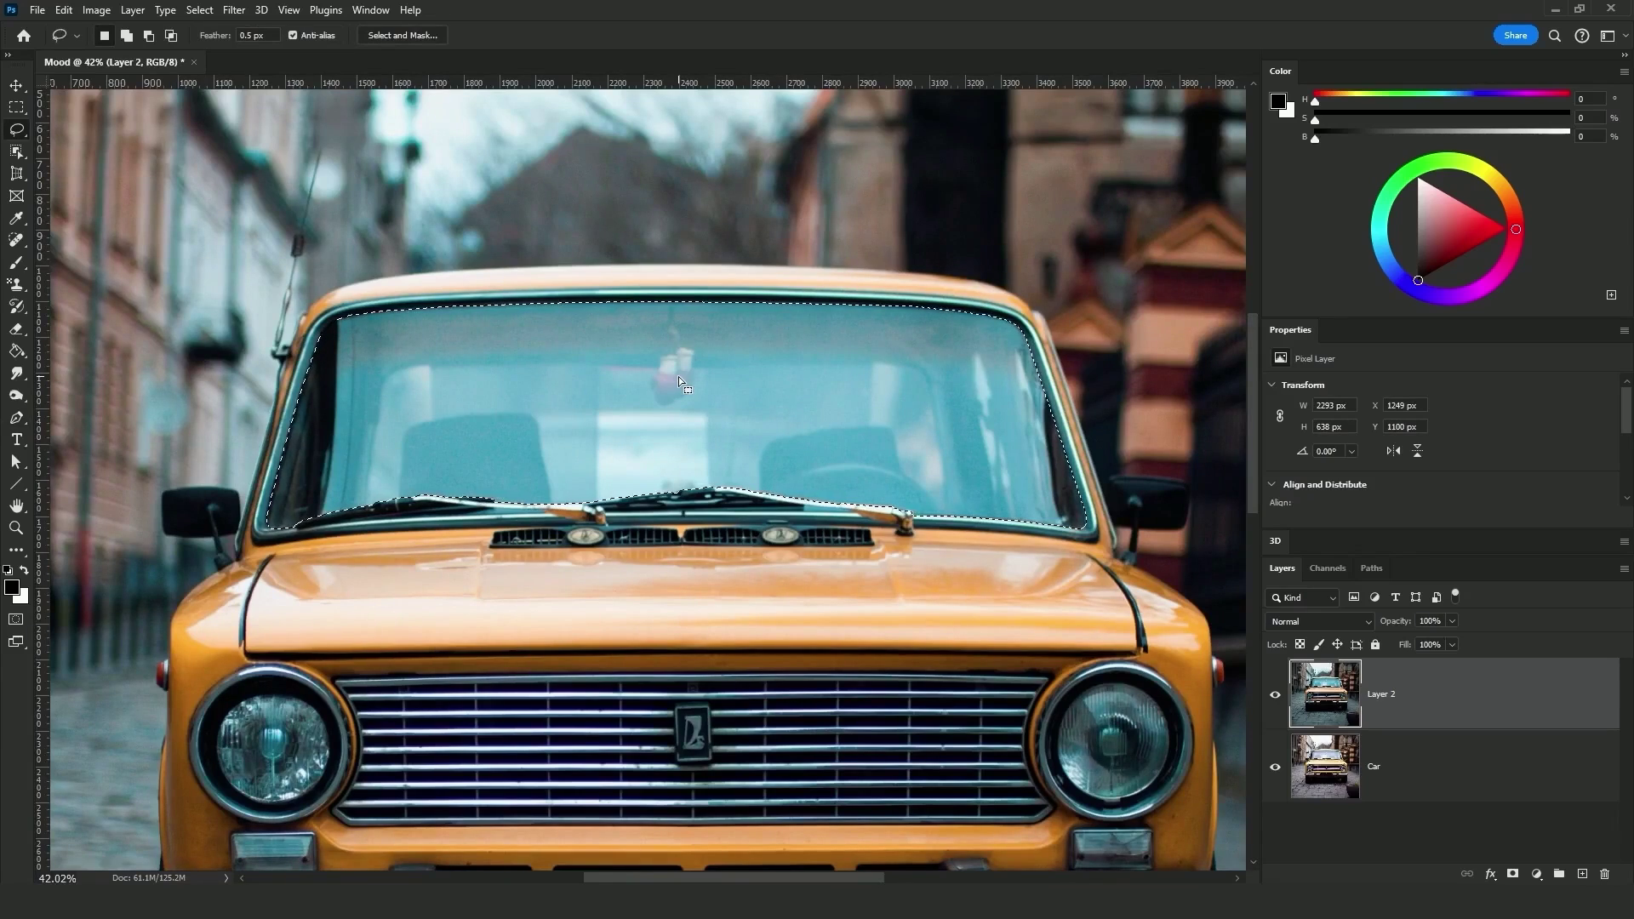
- Copy the selected windshield from Layer 2 onto a new layer
key(ctrl+j)
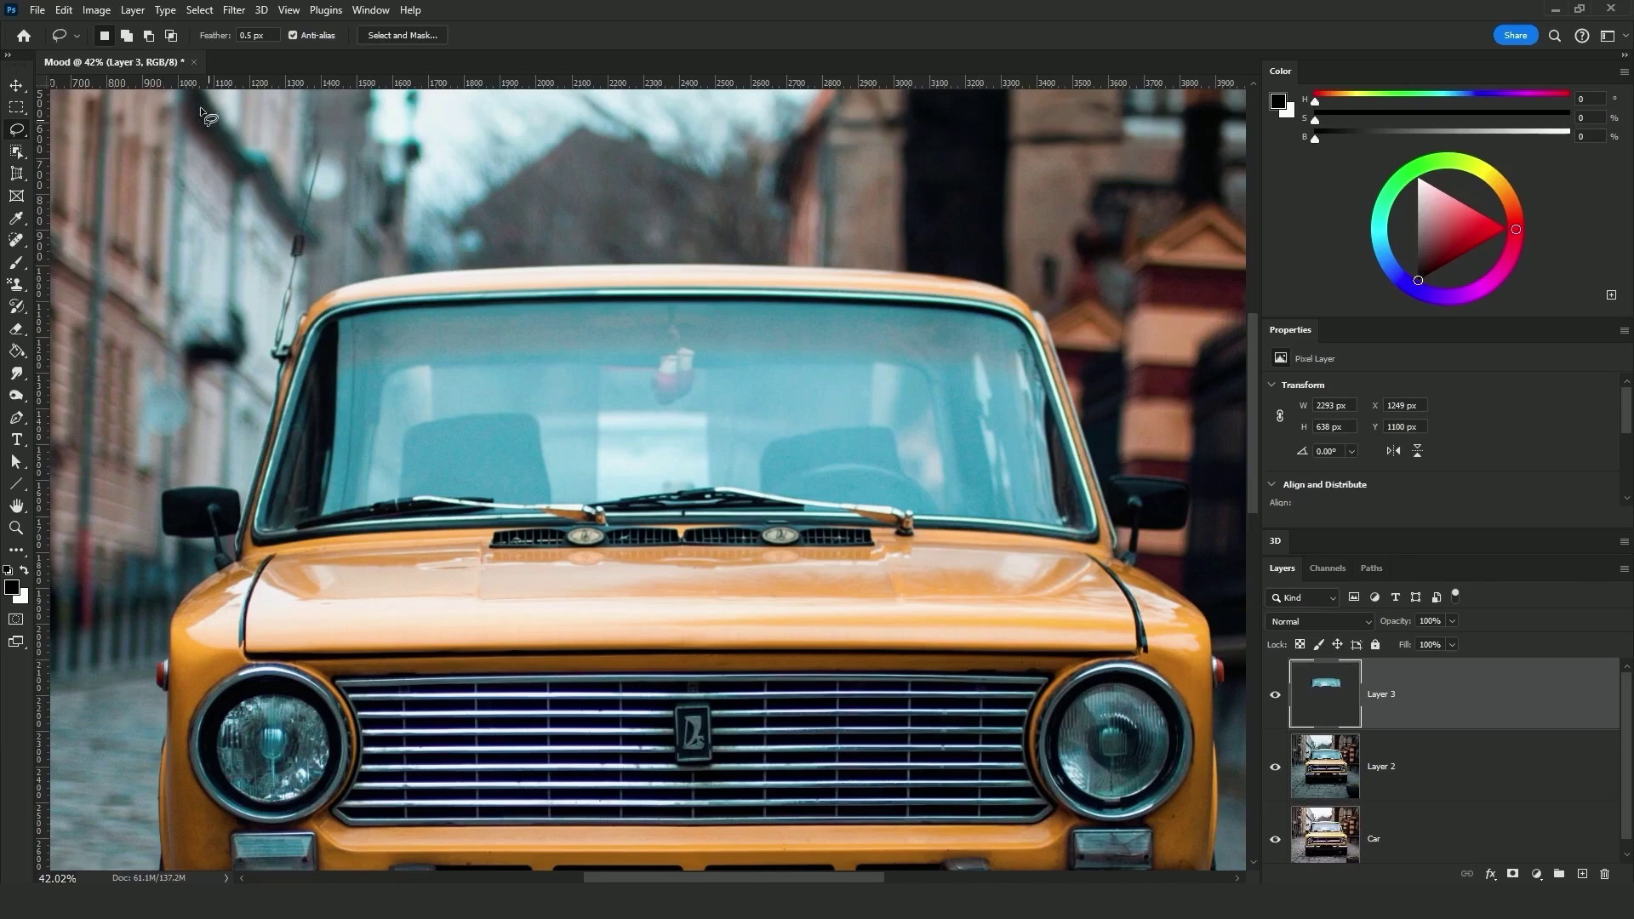
- Give Layer 3 a layer mask created from its transparency
click(134, 14)
mouse_move(224, 281)
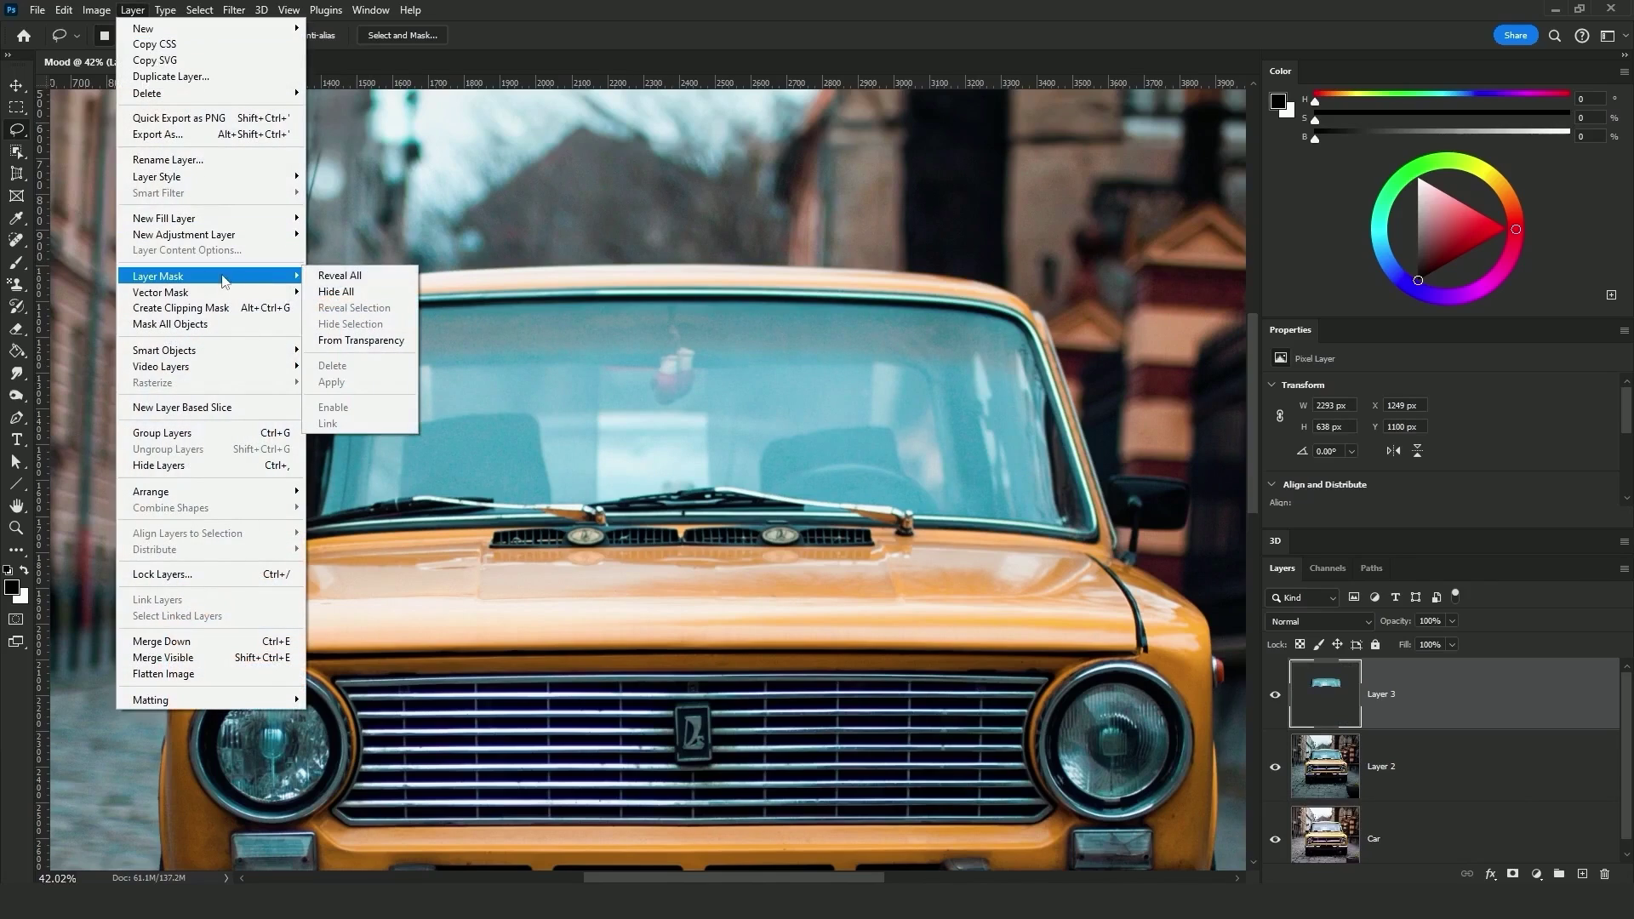
click(358, 342)
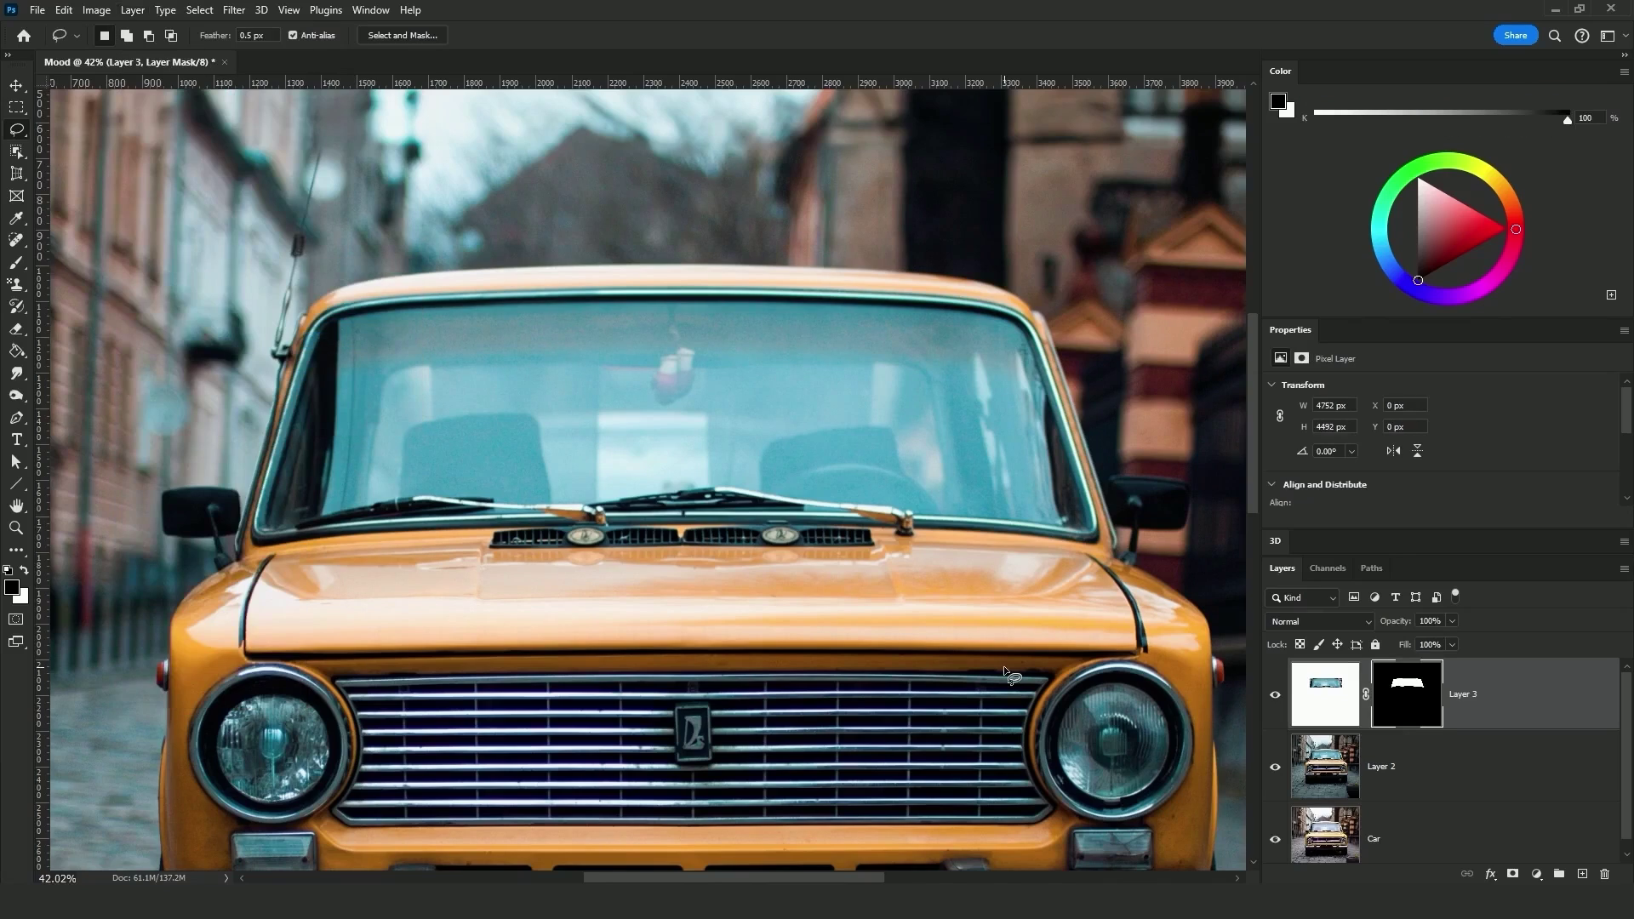
- Duplicate Layer 3 and apply the duplicate's layer mask to its pixels
key(ctrl+j)
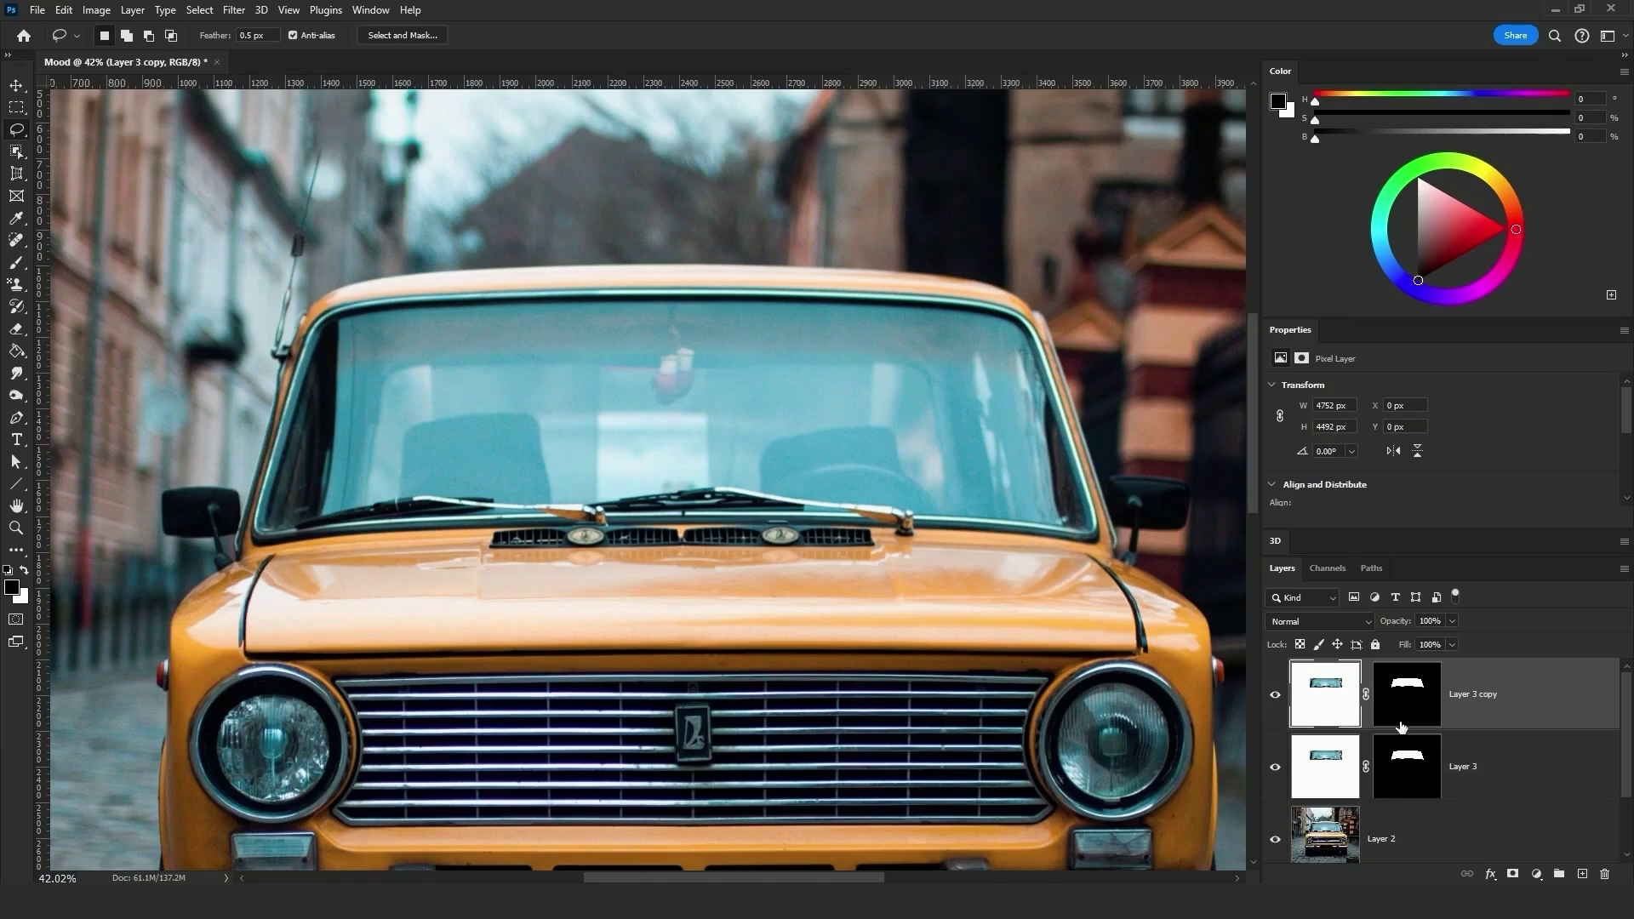
click(1406, 700)
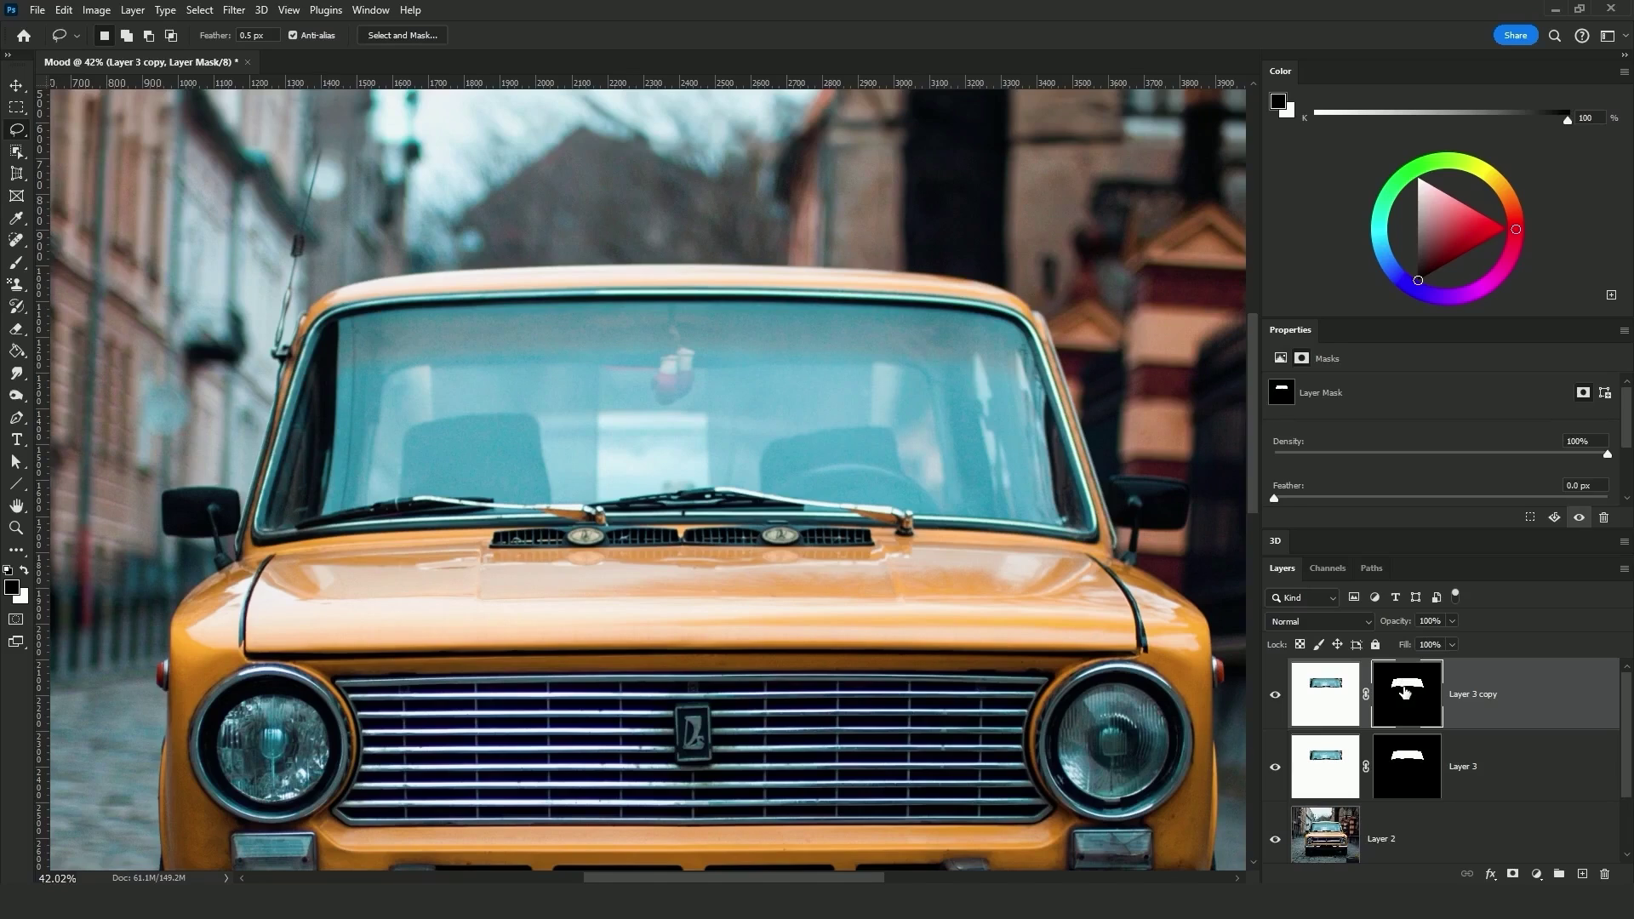
right_click(1404, 692)
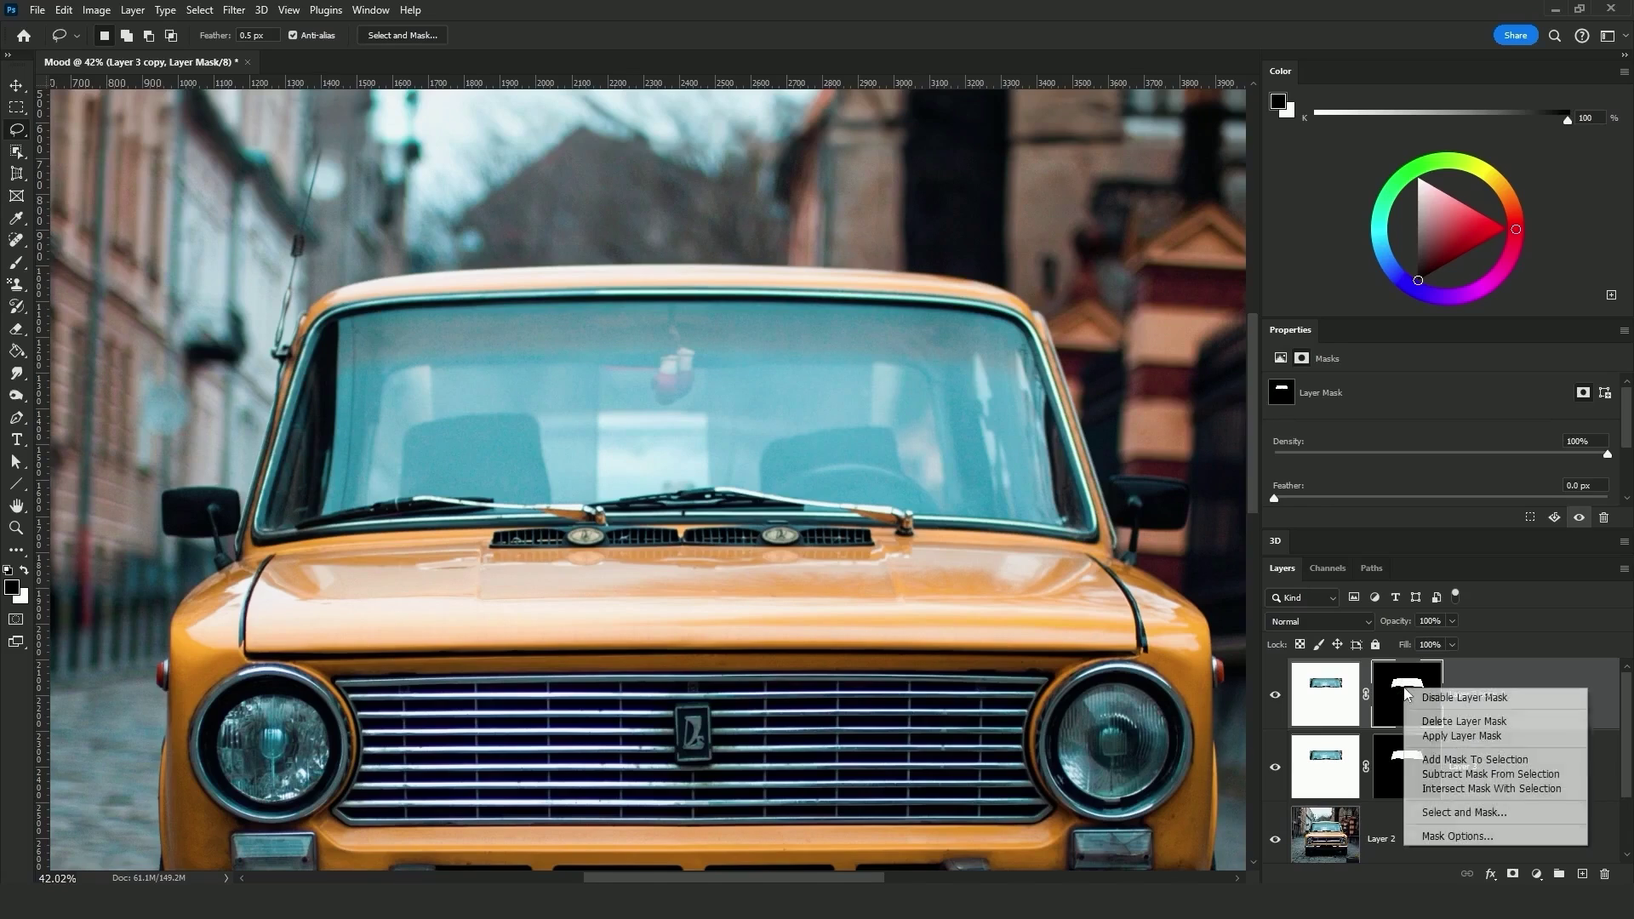
click(1441, 737)
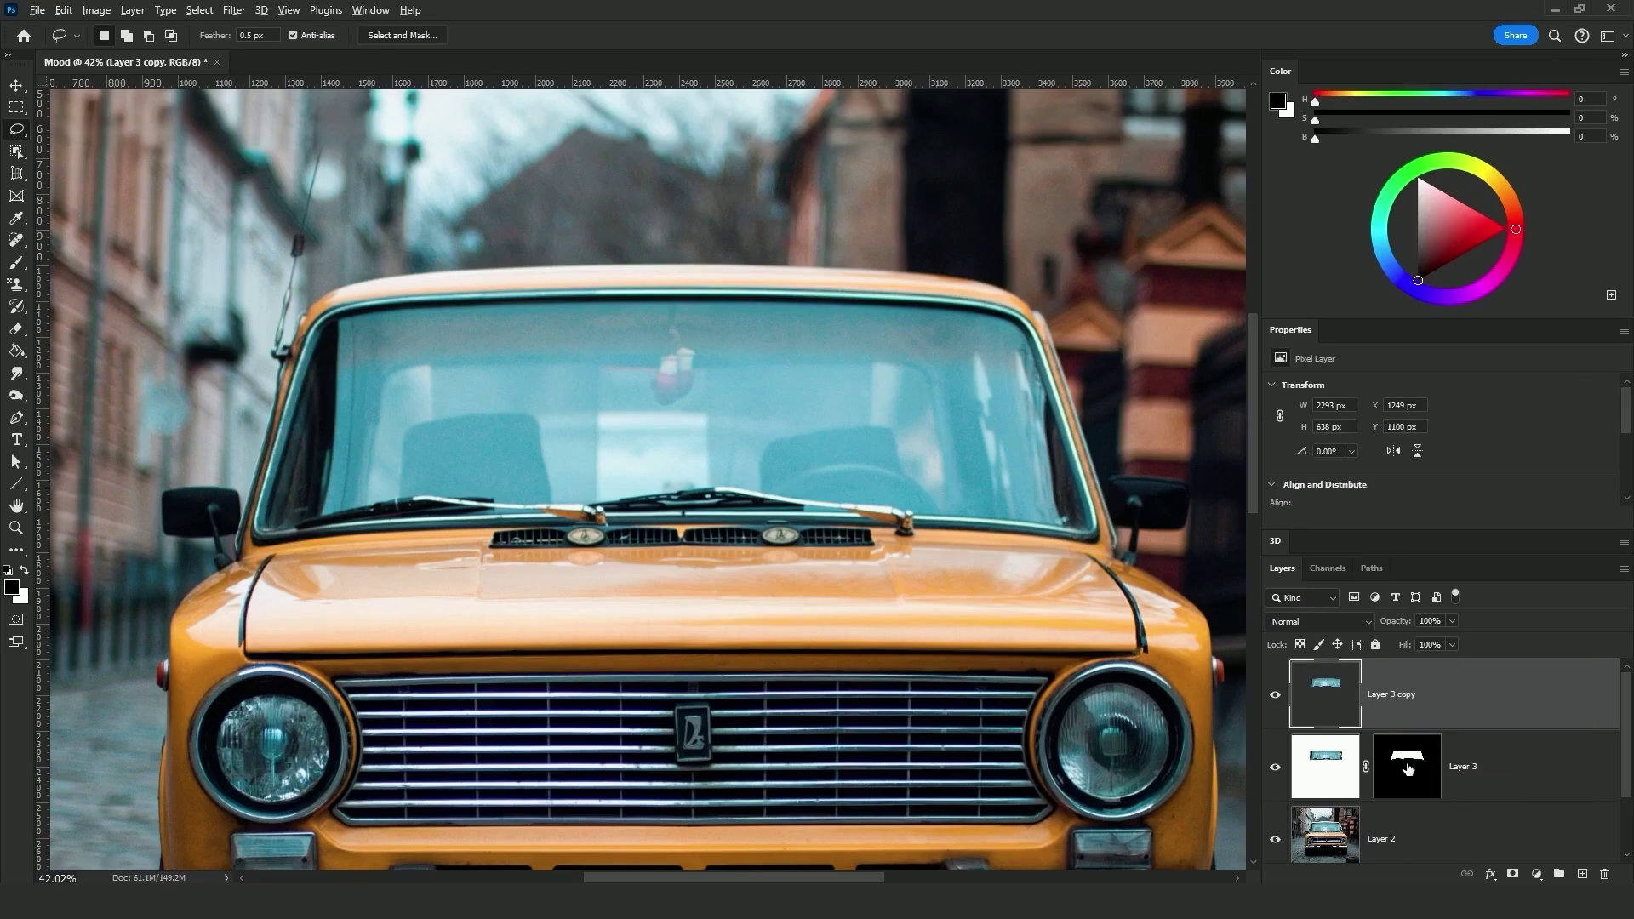
- Copy the windshield mask from Layer 3 onto Layer 3 copy and delete Layer 3
drag(1413, 769, 1424, 706)
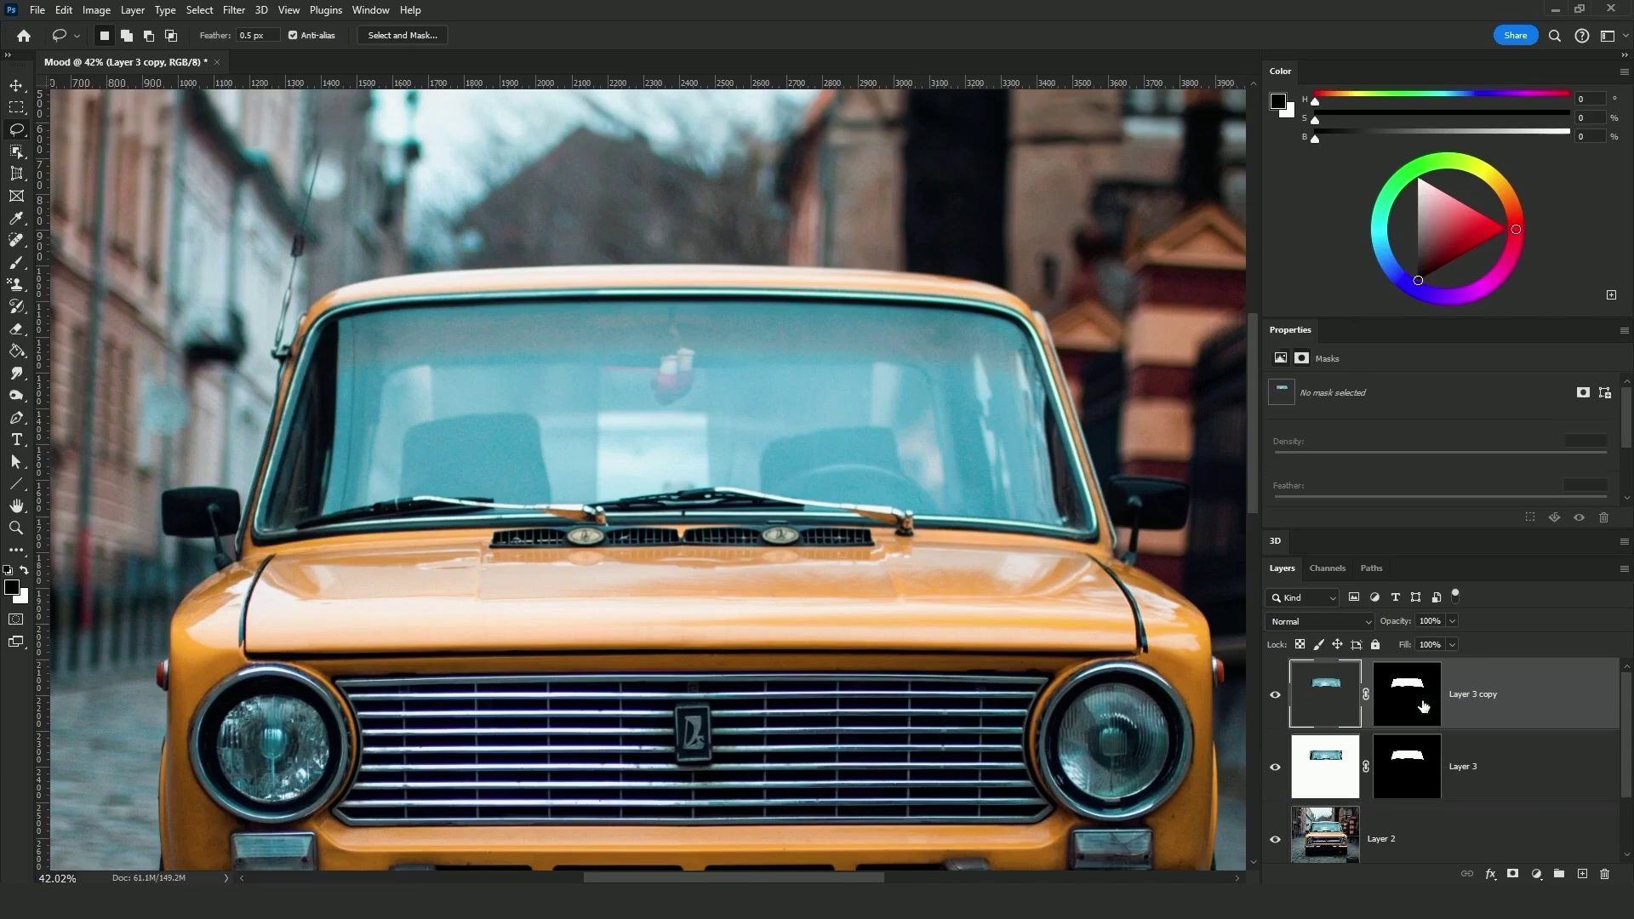
click(1462, 768)
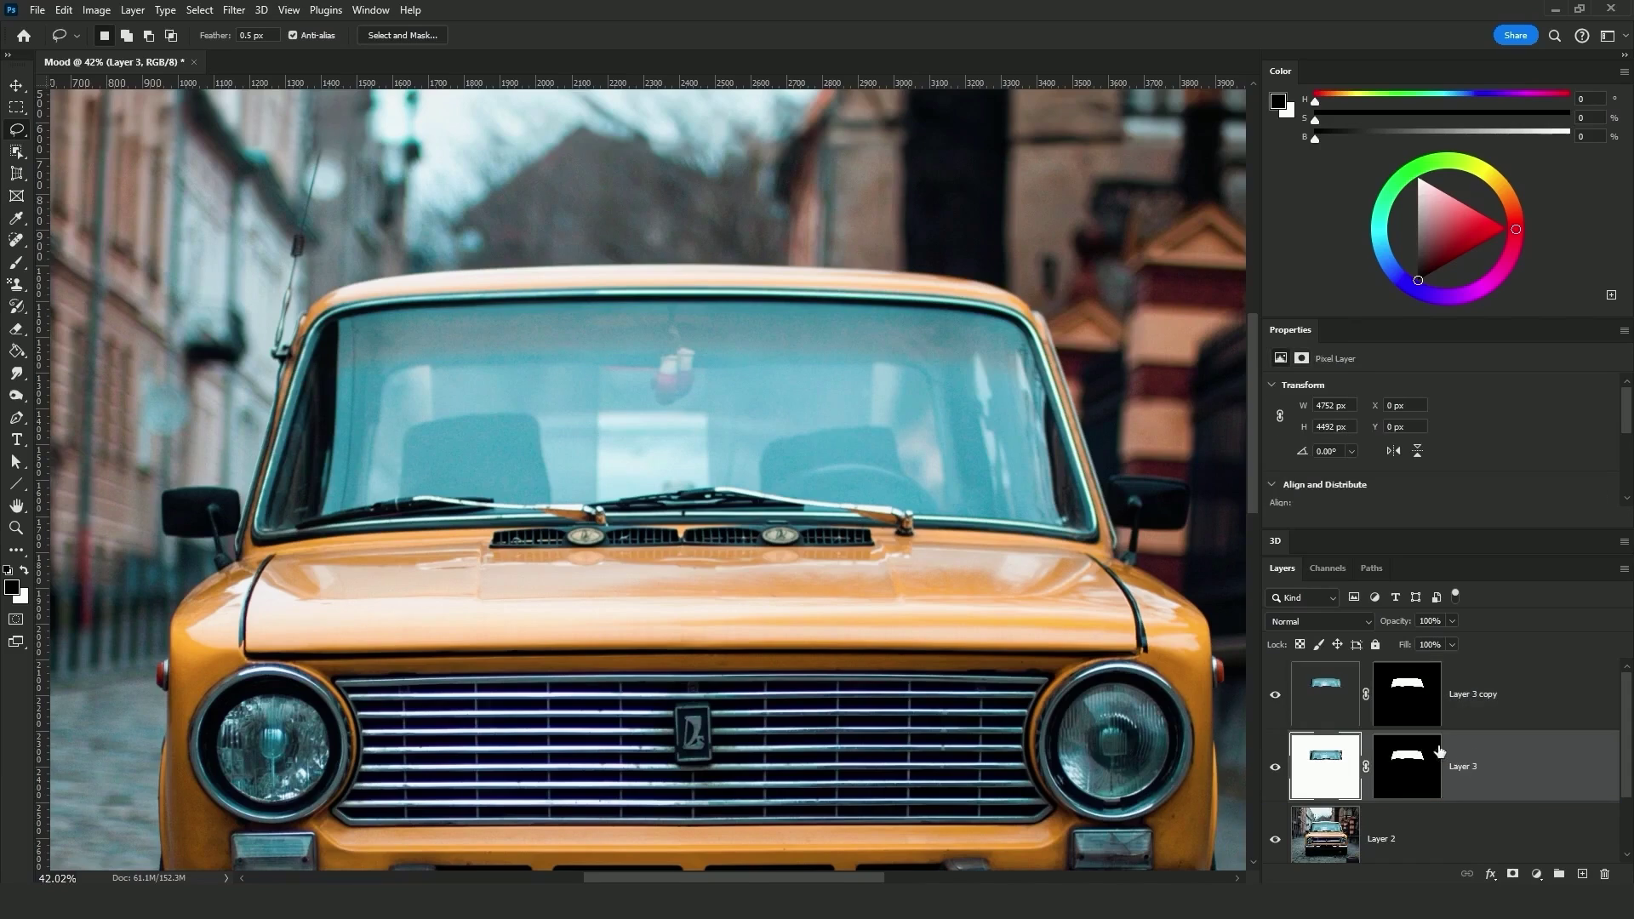
key(Delete)
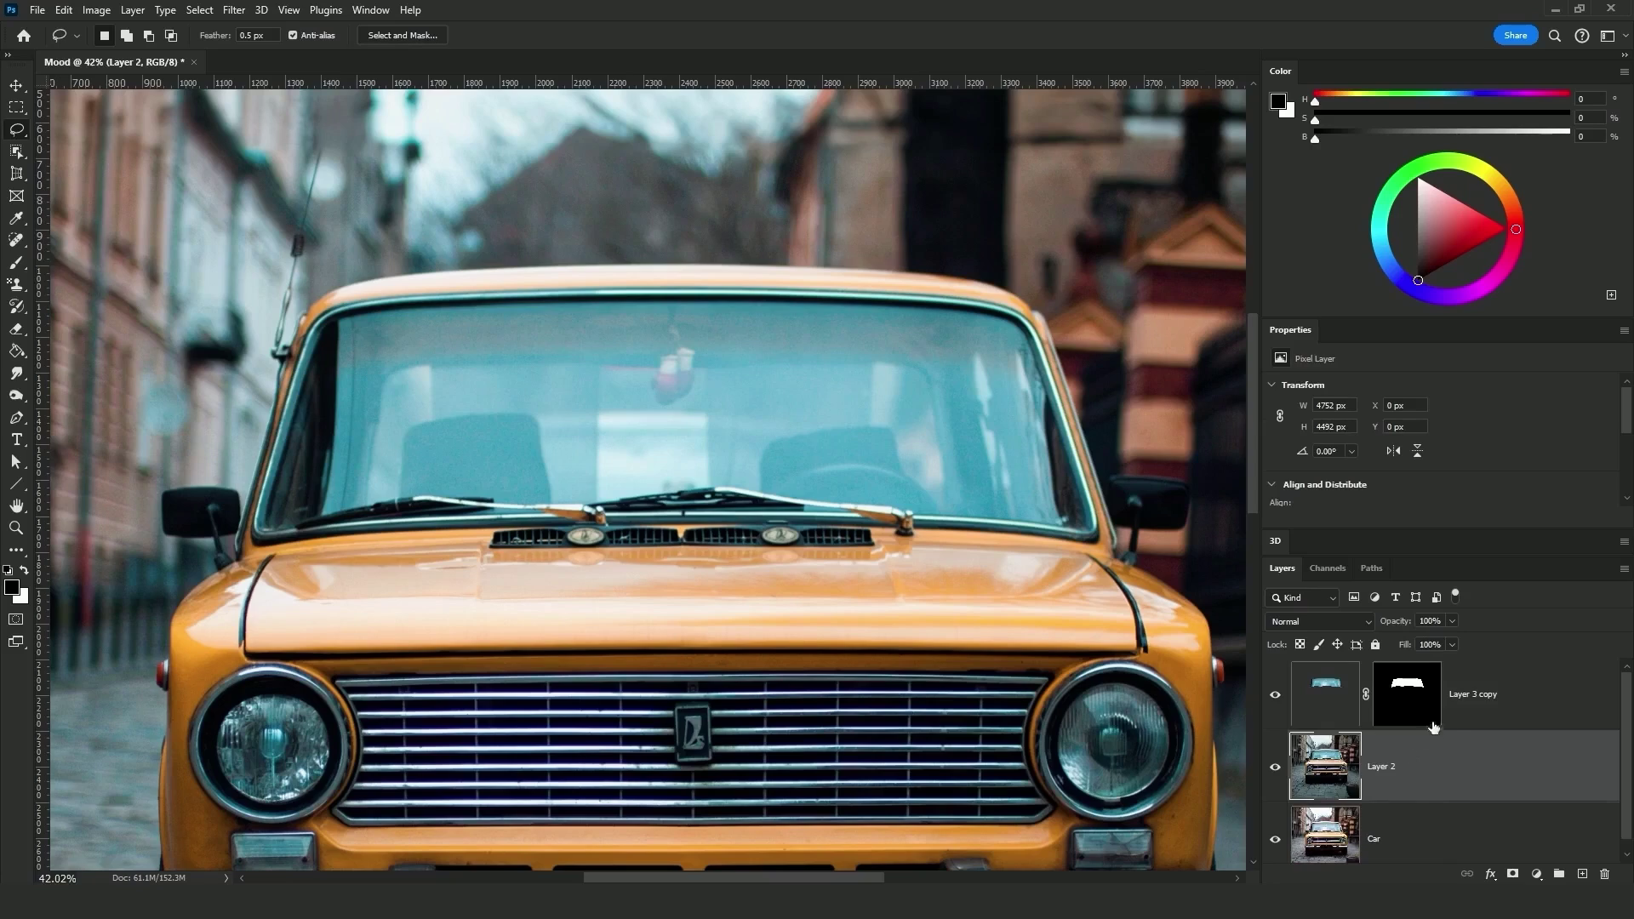
- Duplicate Layer 3 copy and hide the original
click(1433, 700)
key(ctrl+j)
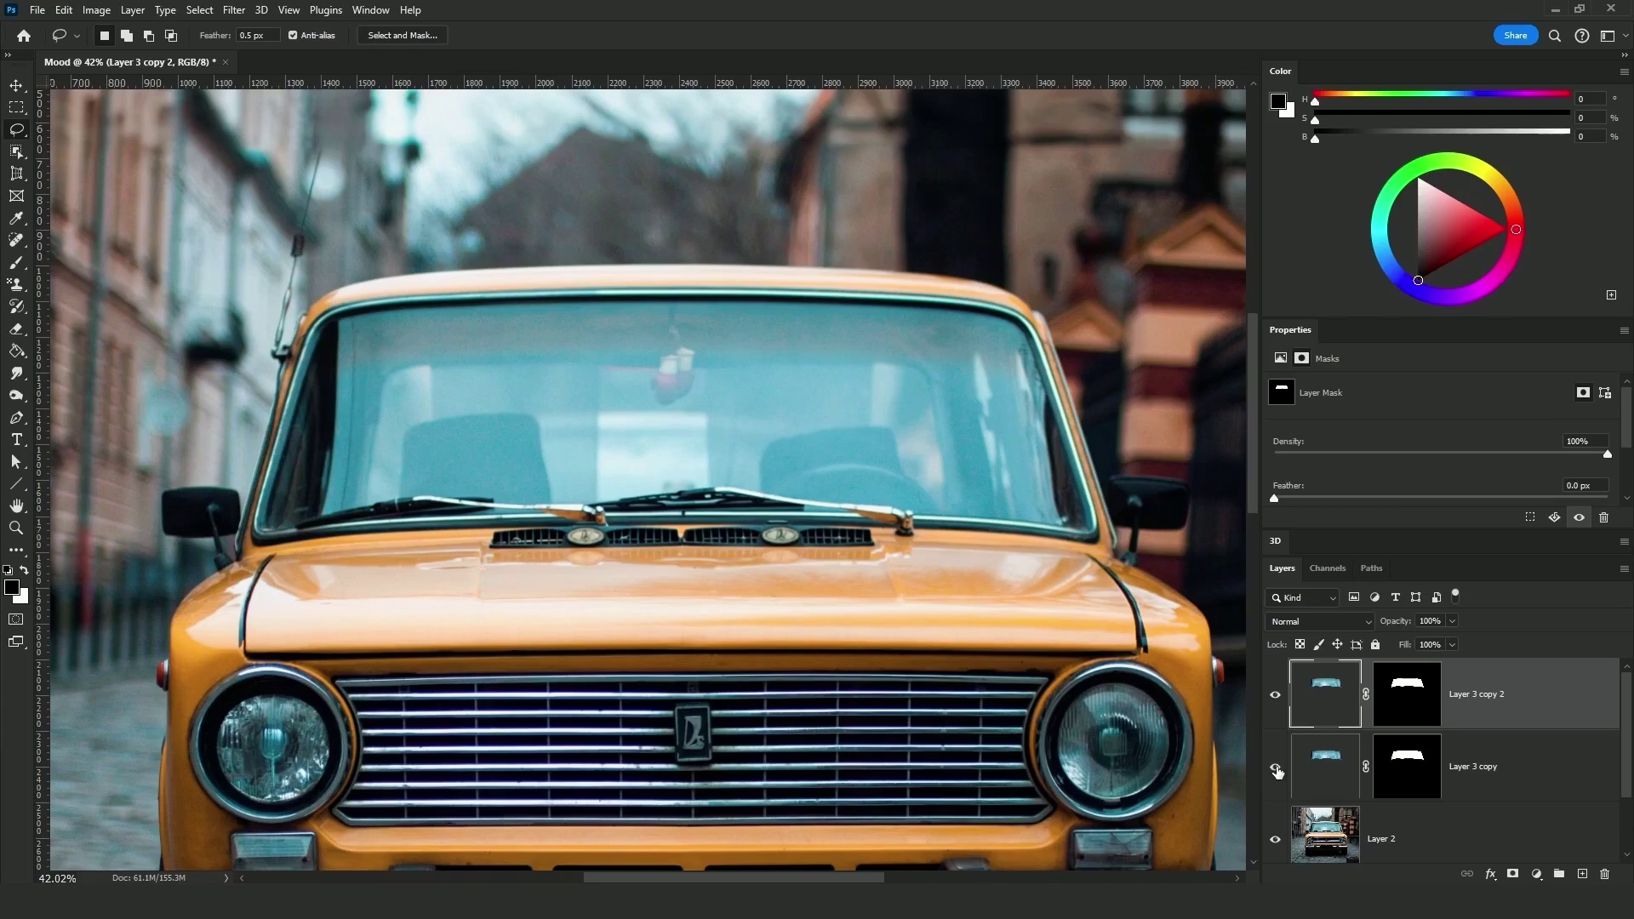
click(1276, 771)
- Unlink the mask of Layer 3 copy 2 and apply a 40-pixel Gaussian Blur to its windshield image
click(1375, 696)
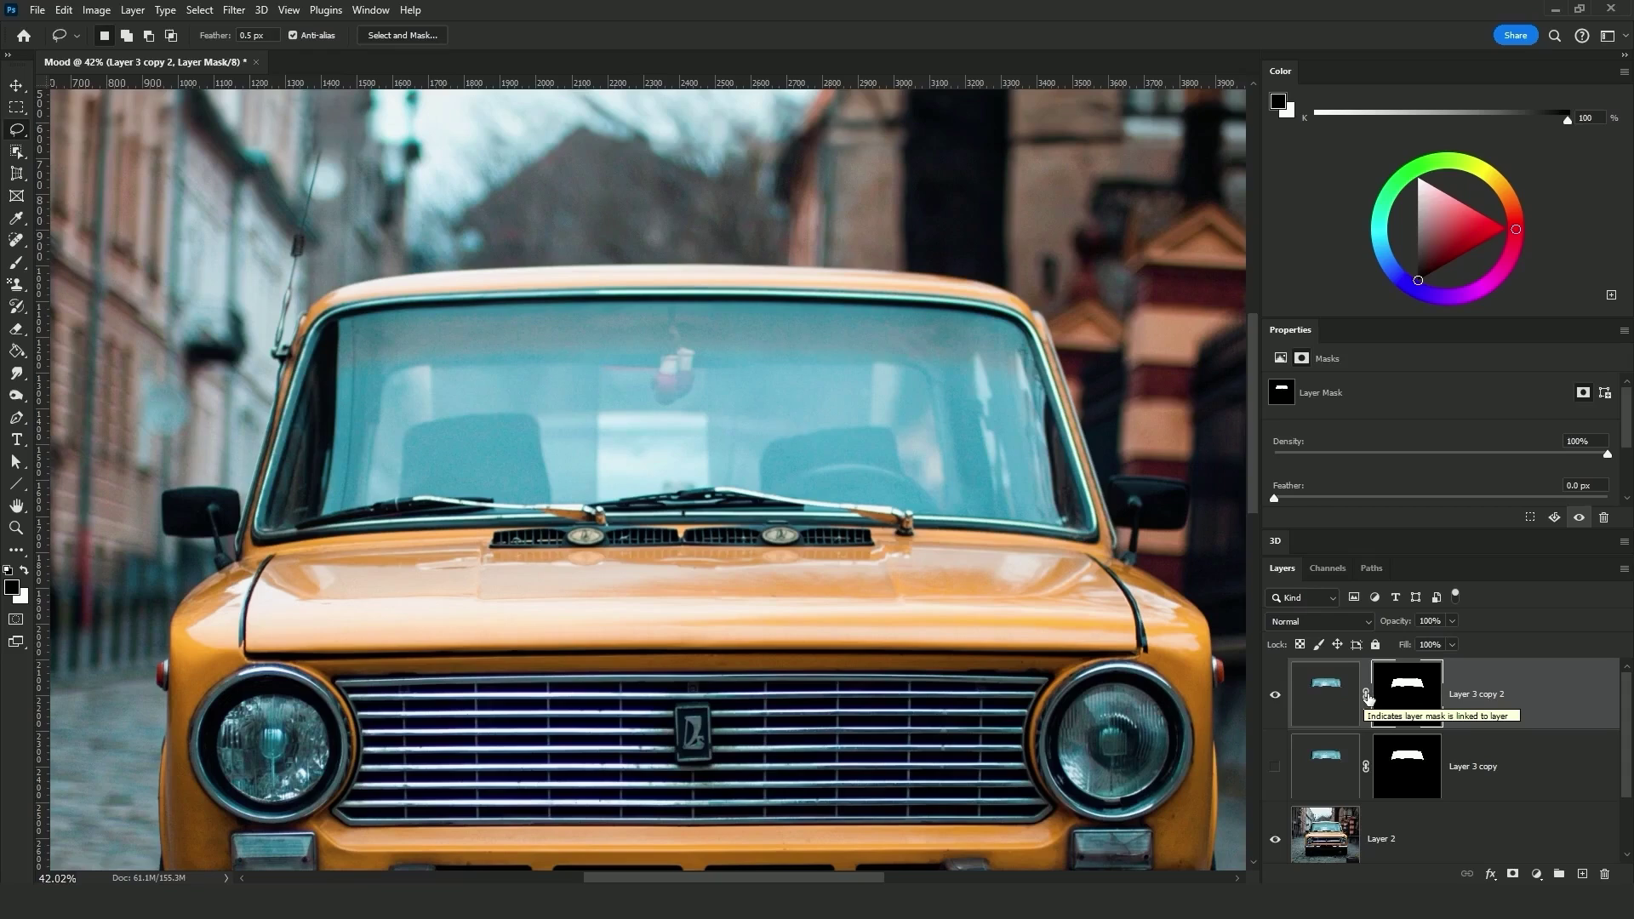
click(1366, 697)
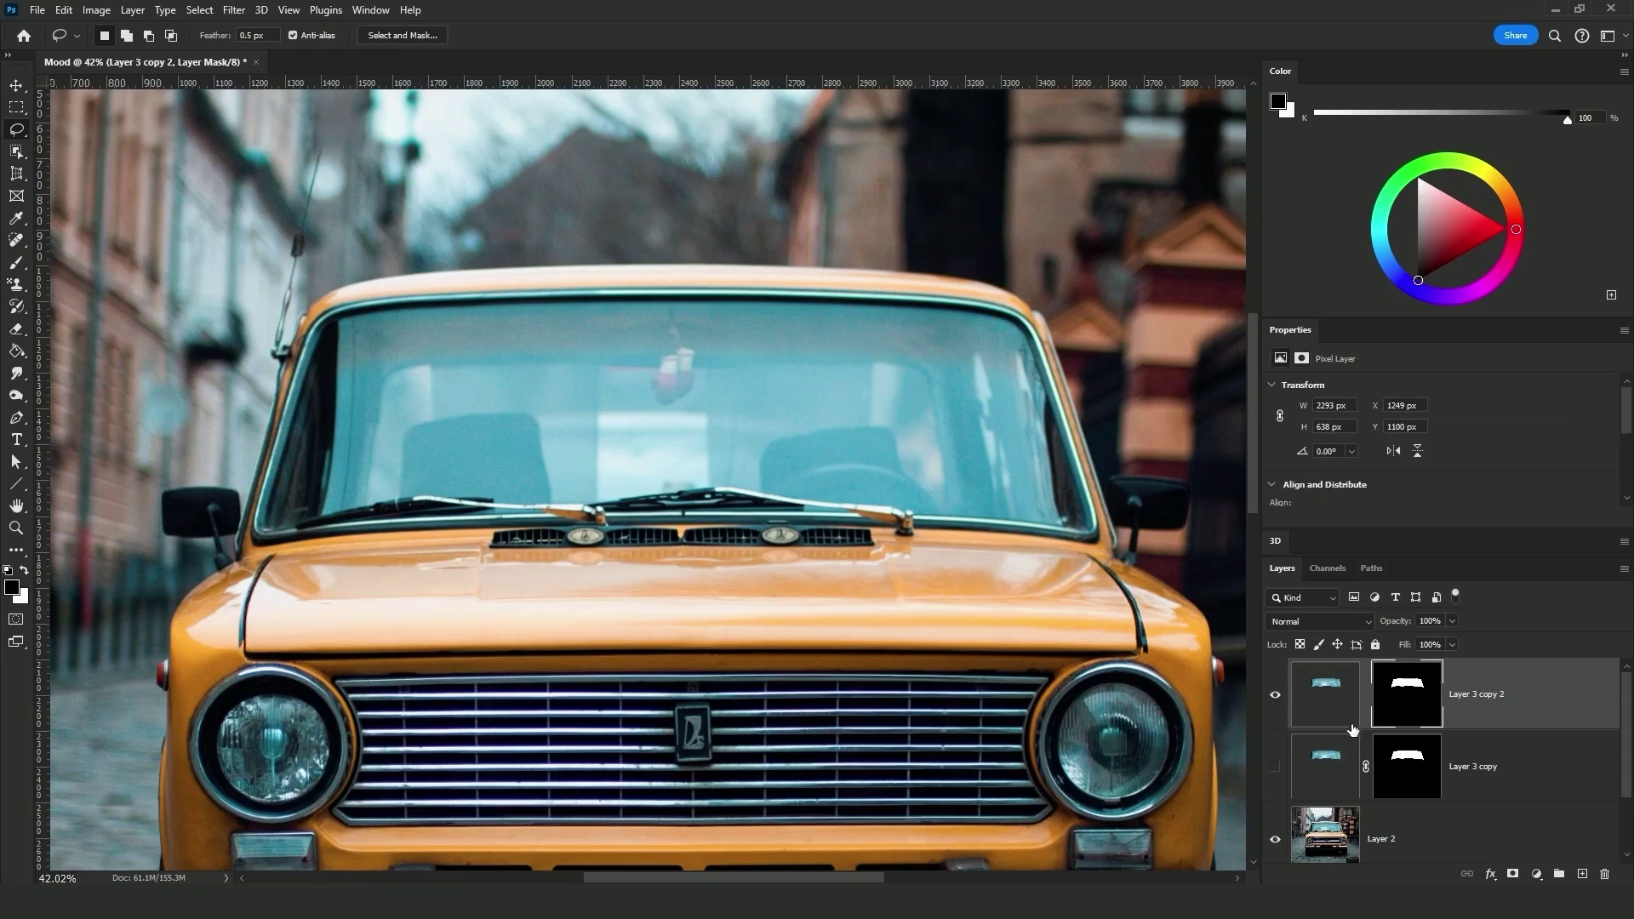
click(235, 12)
mouse_move(368, 228)
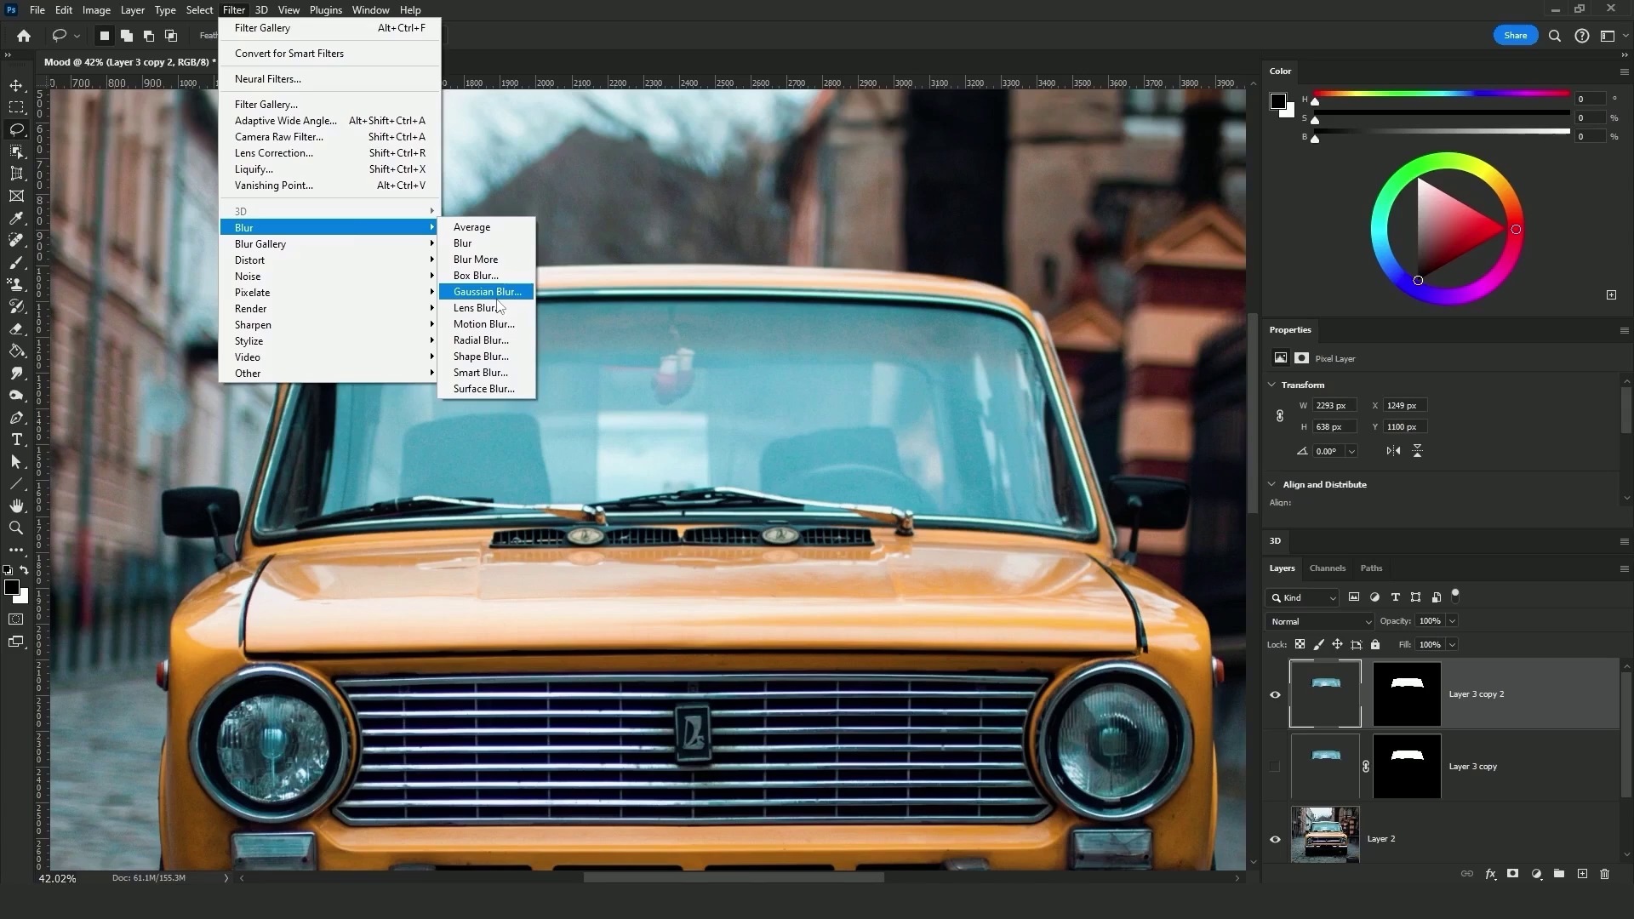
click(498, 296)
click(1192, 381)
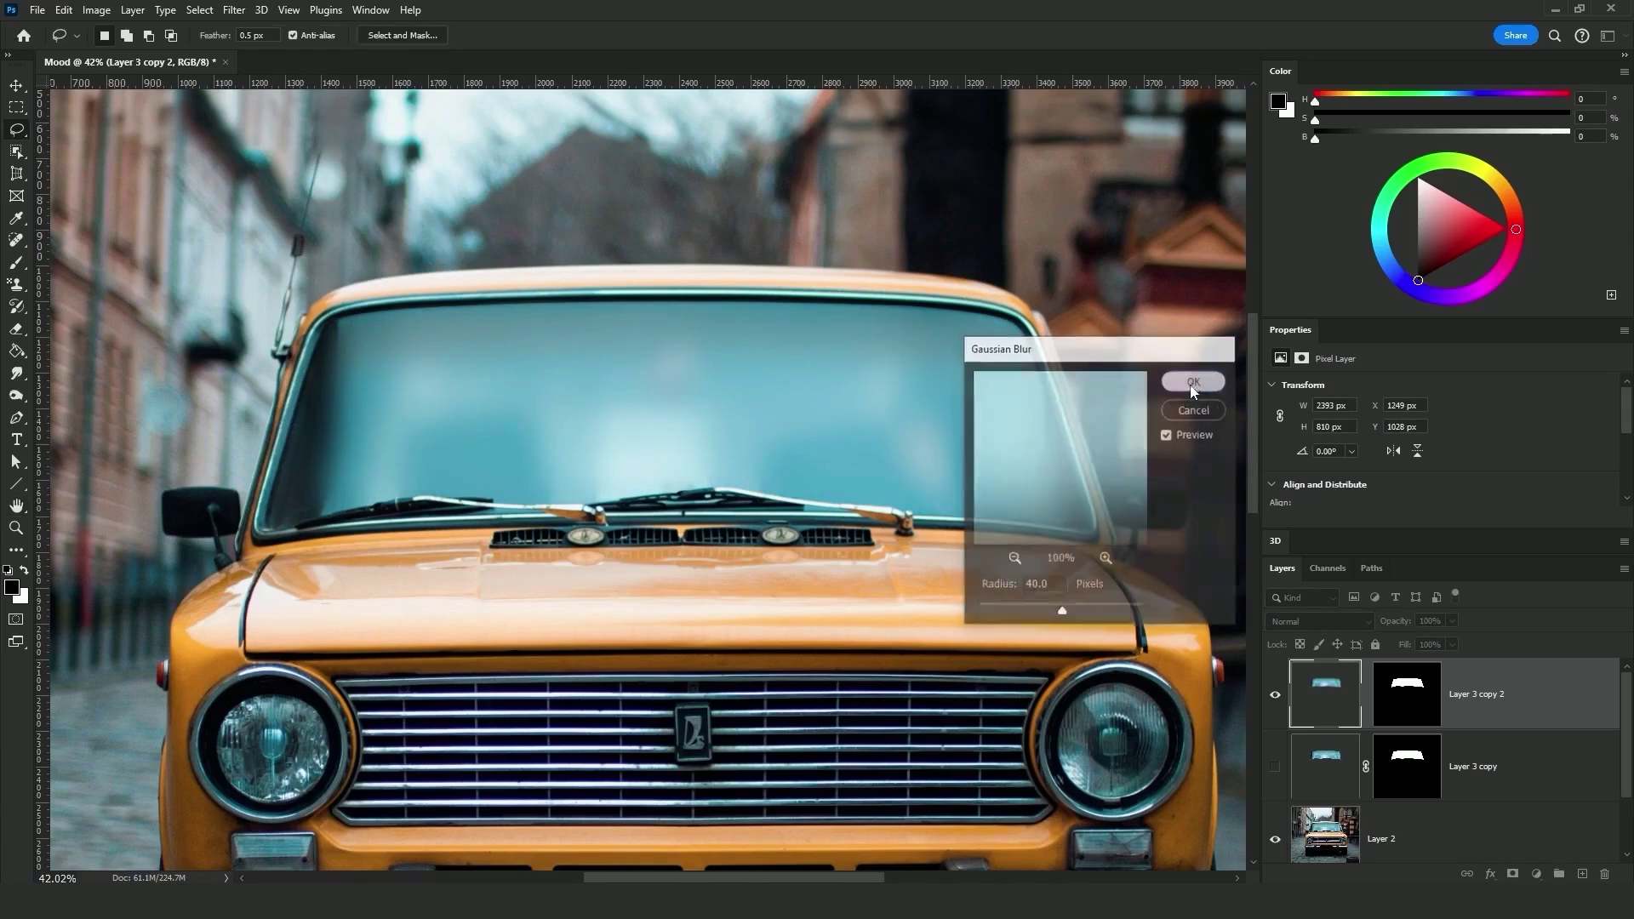
- Lower the opacity of Layer 3 copy 2 to 86%
click(1451, 620)
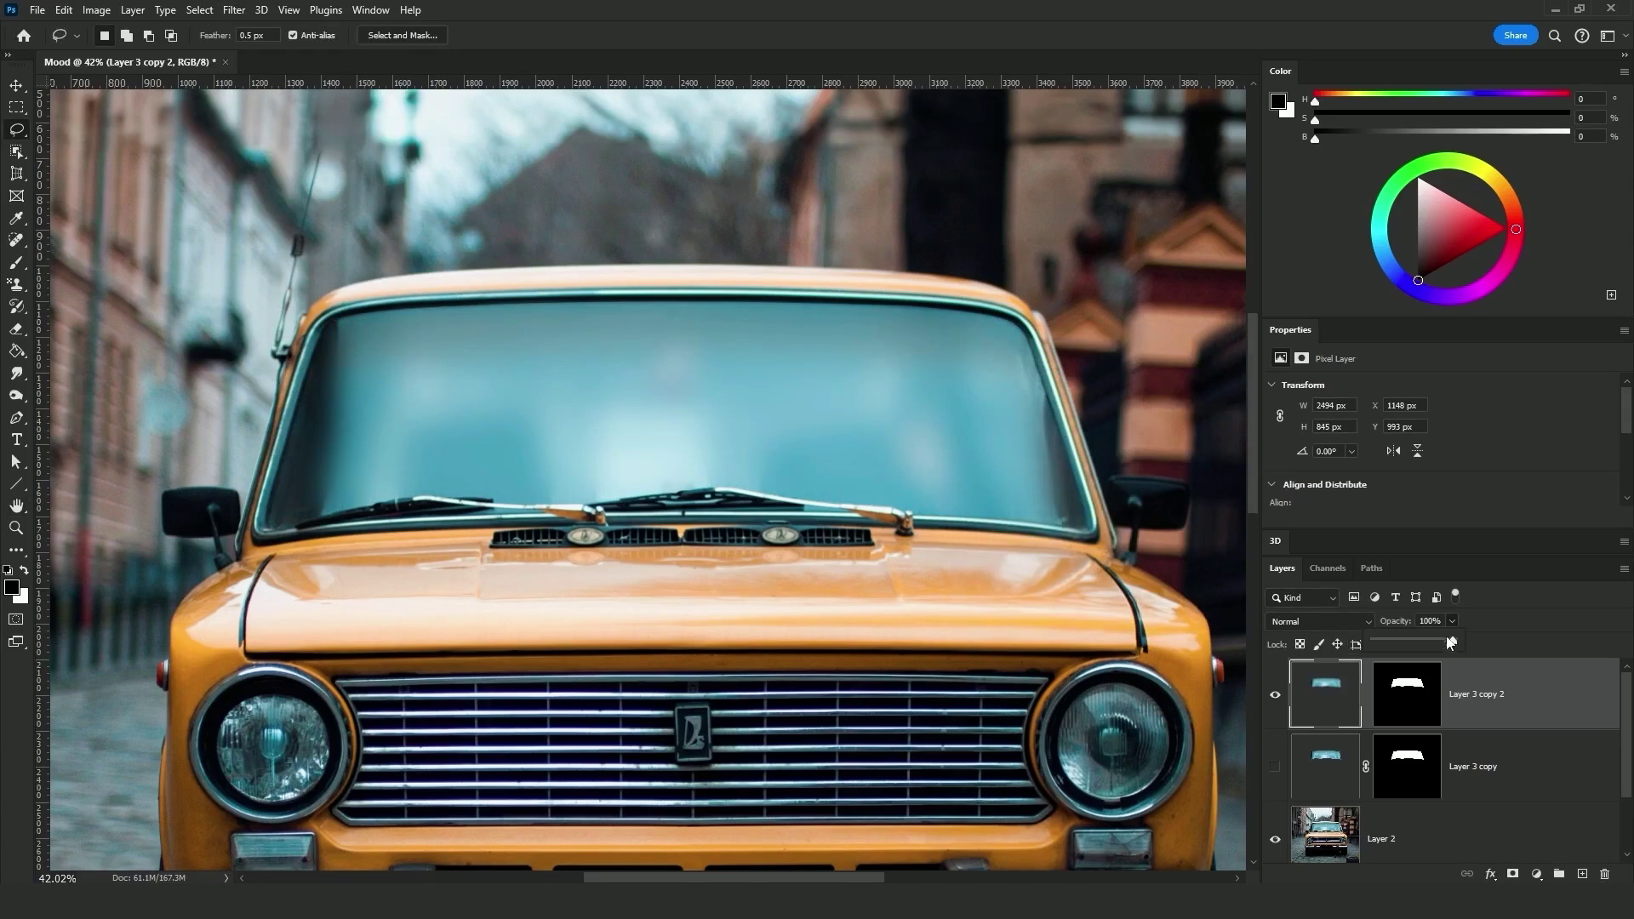
drag(1456, 642, 1441, 645)
key(z)
drag(765, 338, 704, 338)
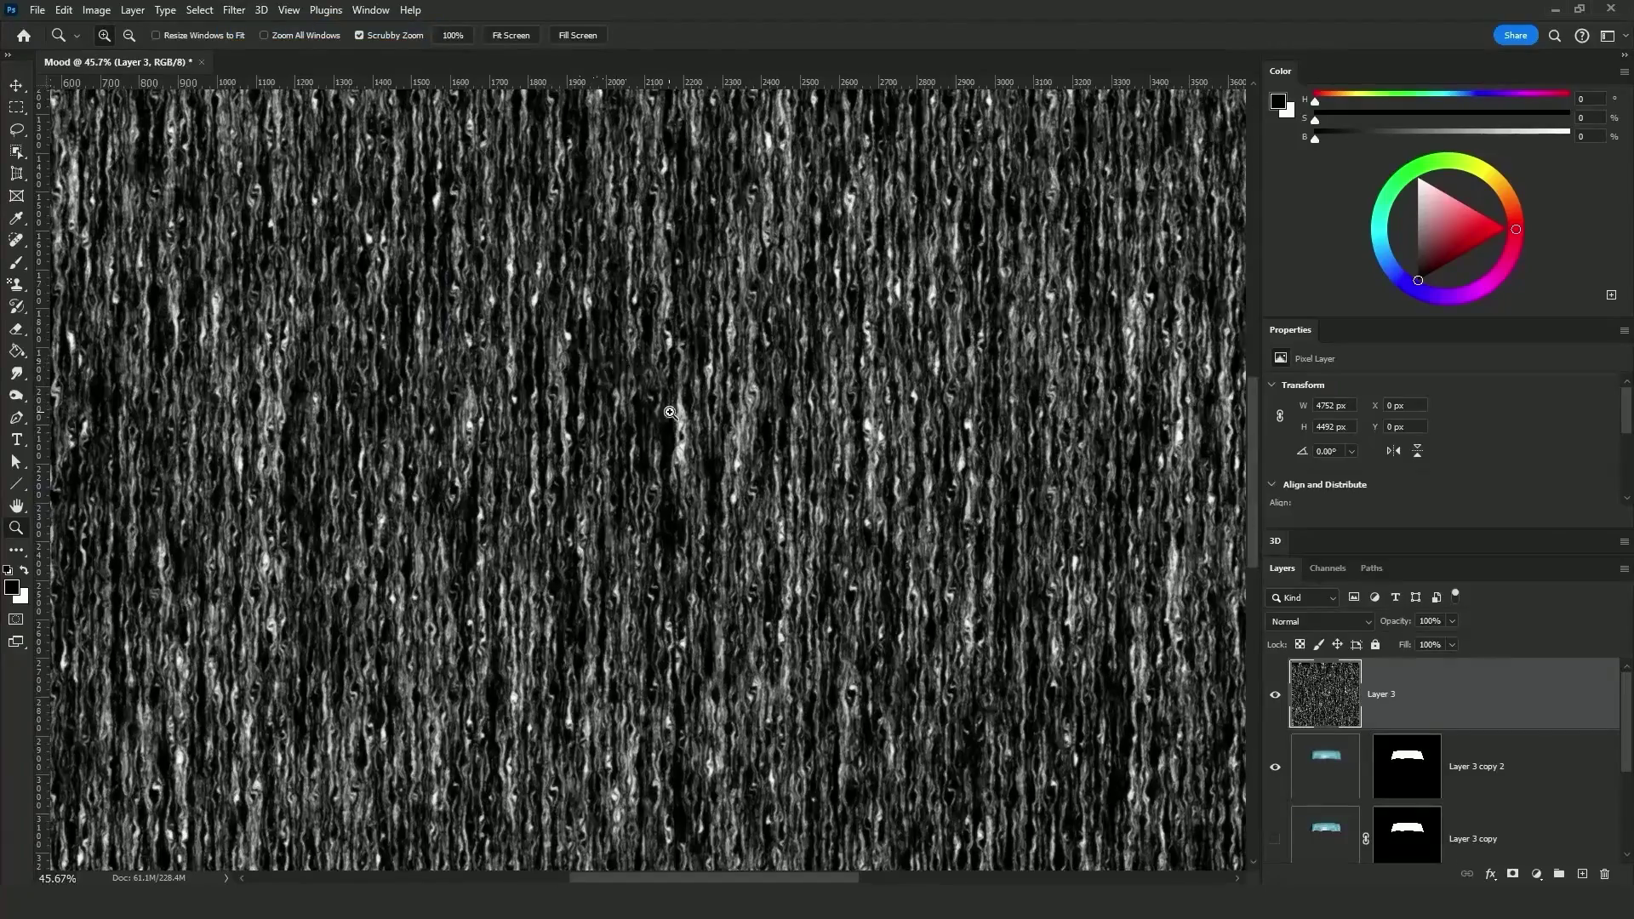
- Convert the streak texture on Layer 3 into a selection through Quick Mask and hide Layer 3
click(19, 88)
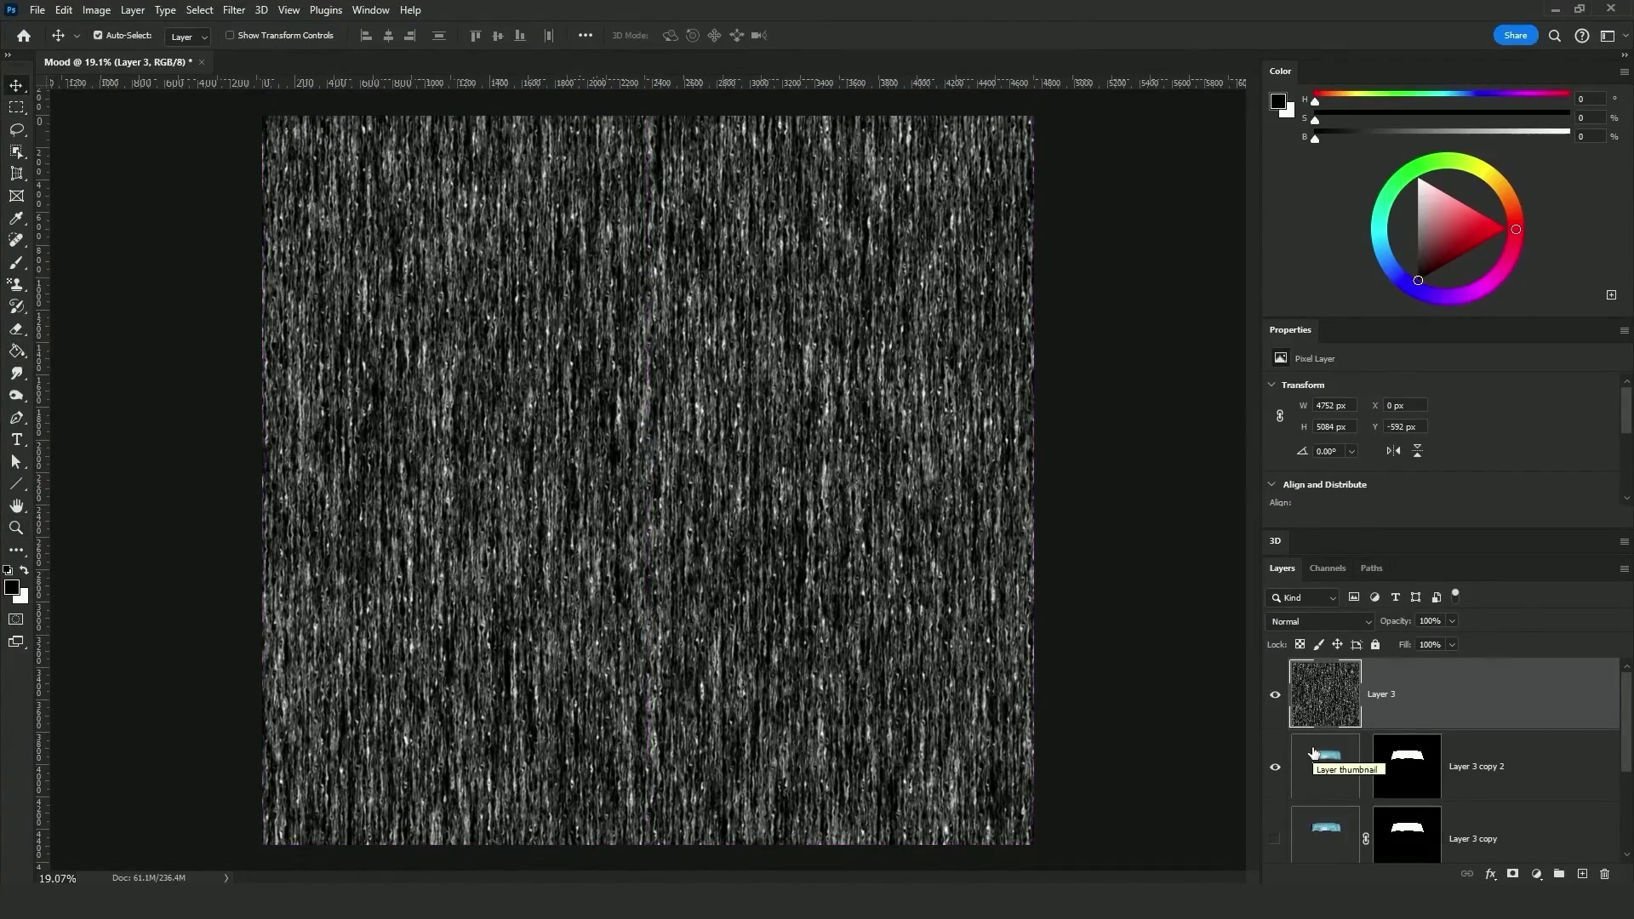
key(ctrl+z)
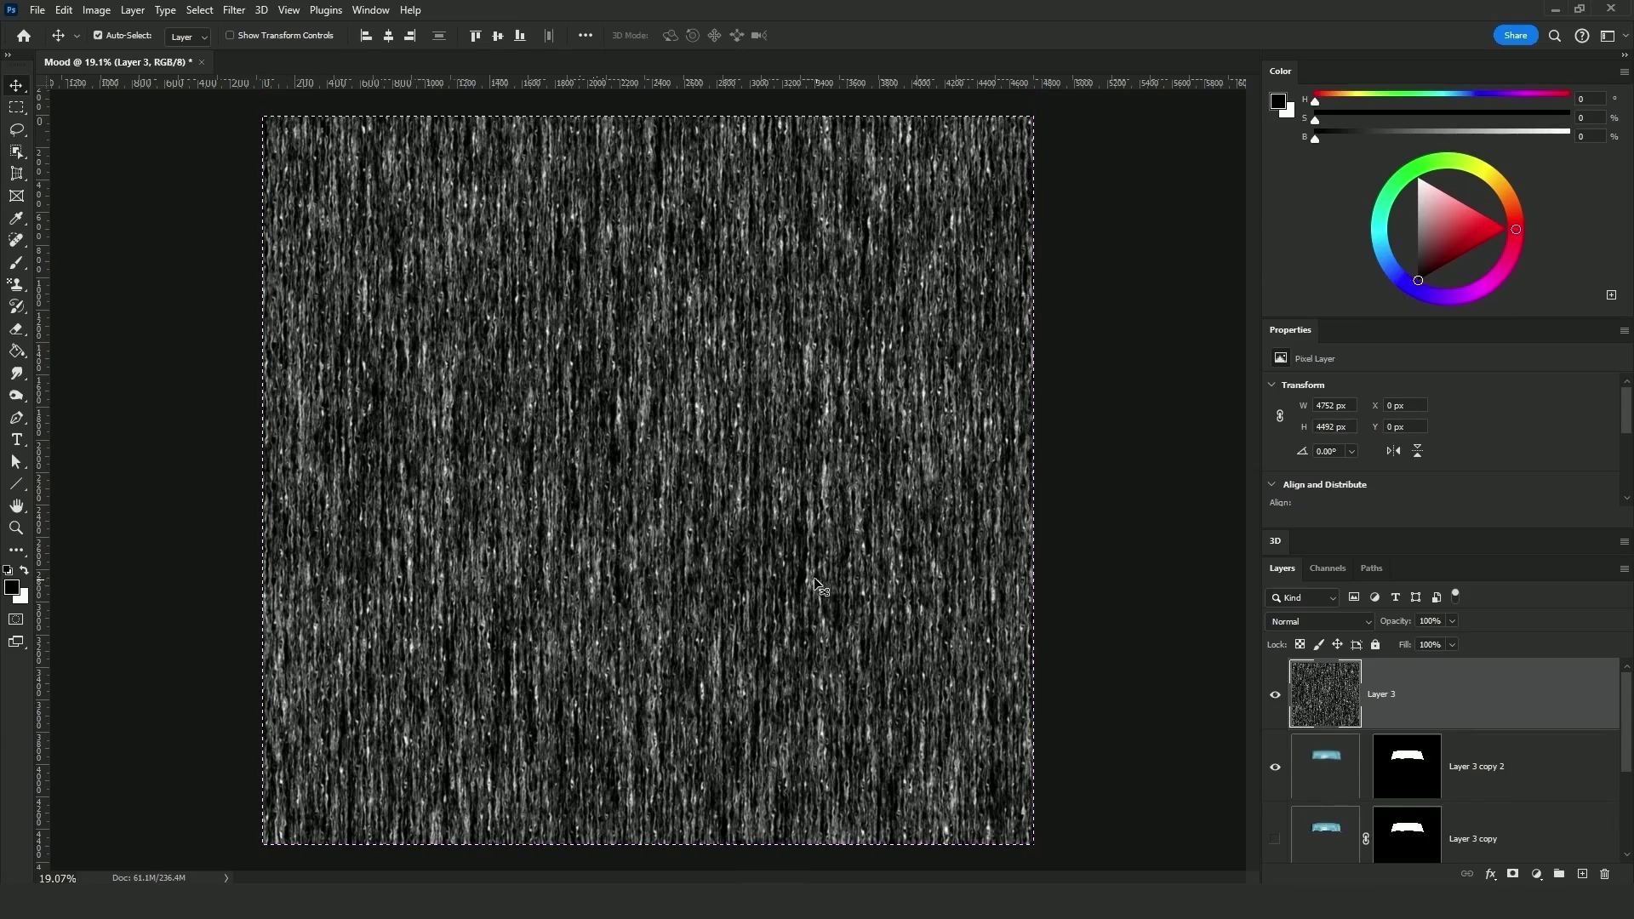
key(q)
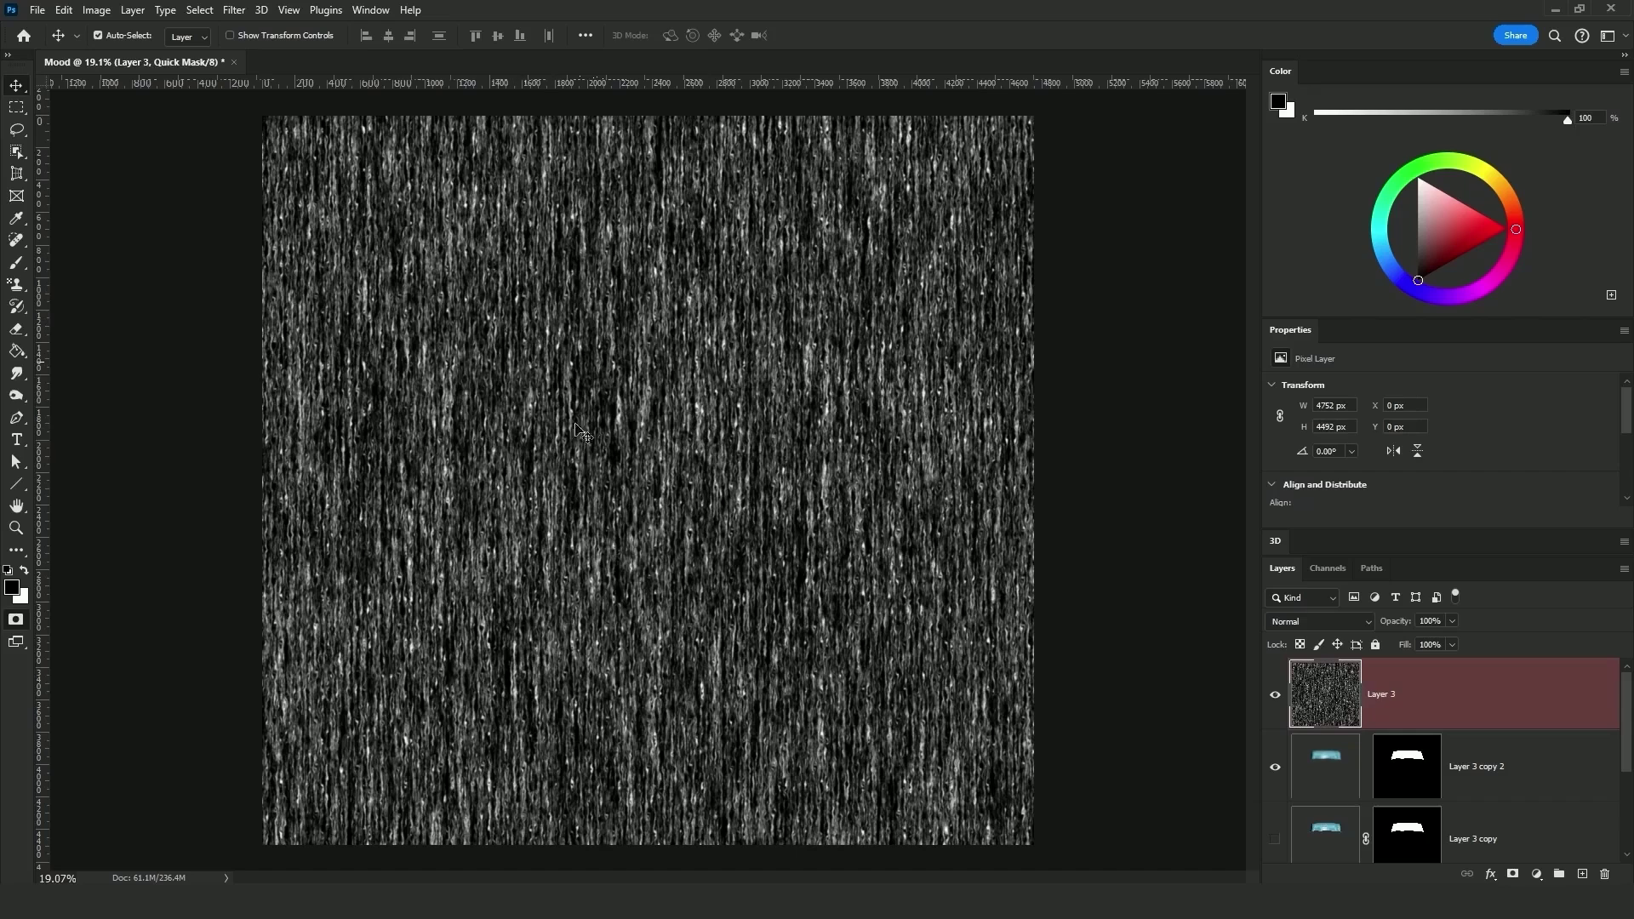
key(ctrl+v)
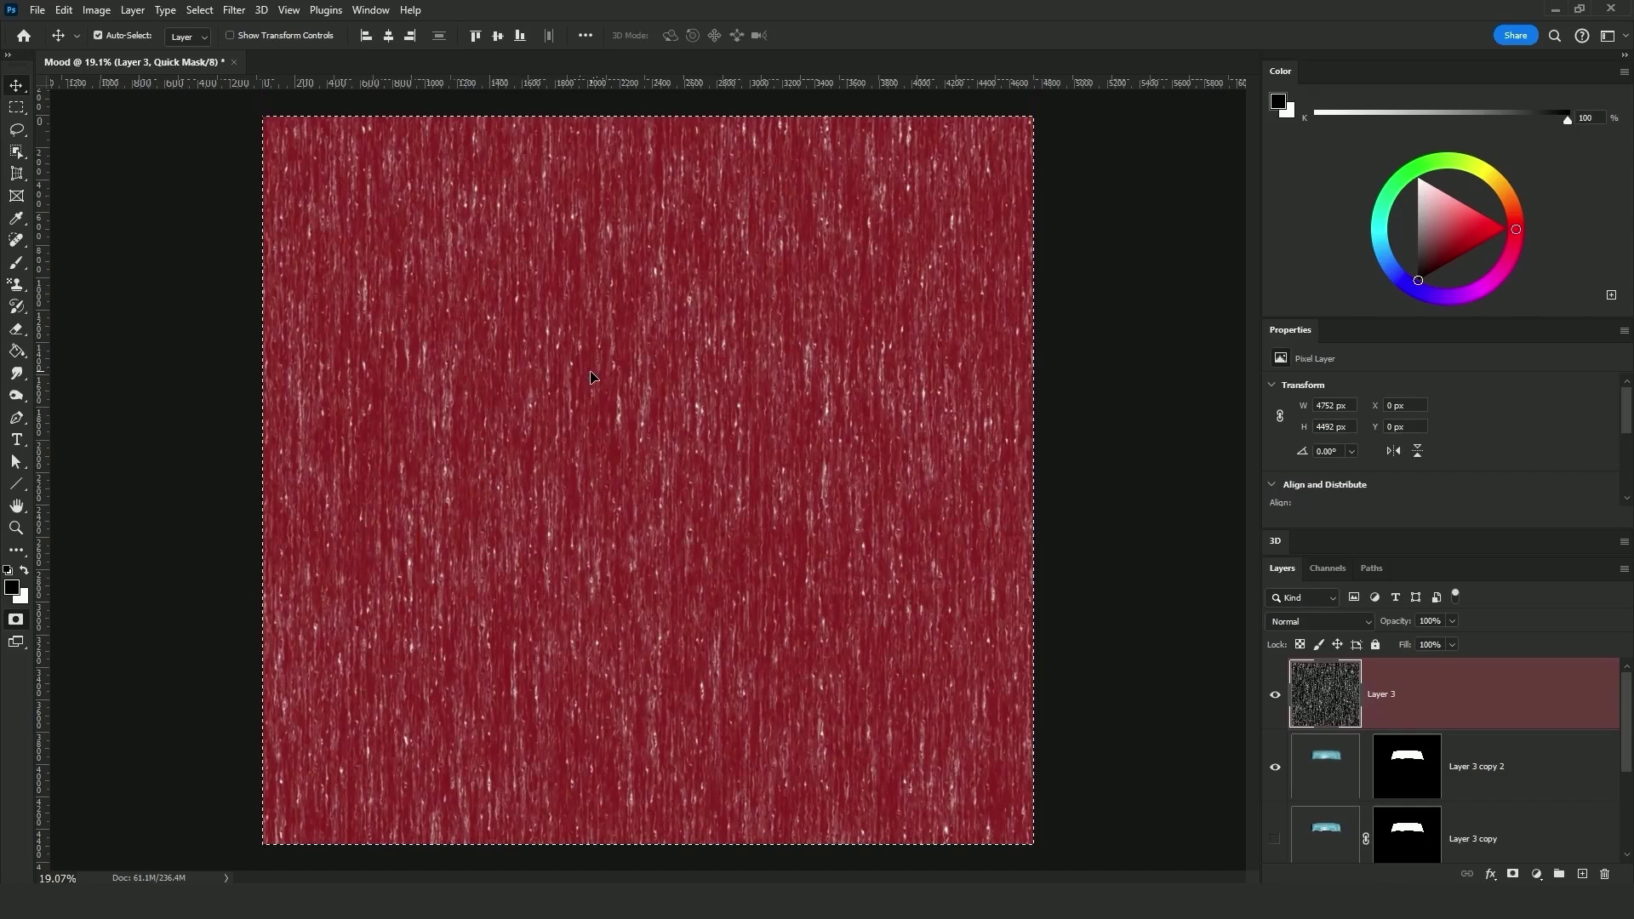
key(q)
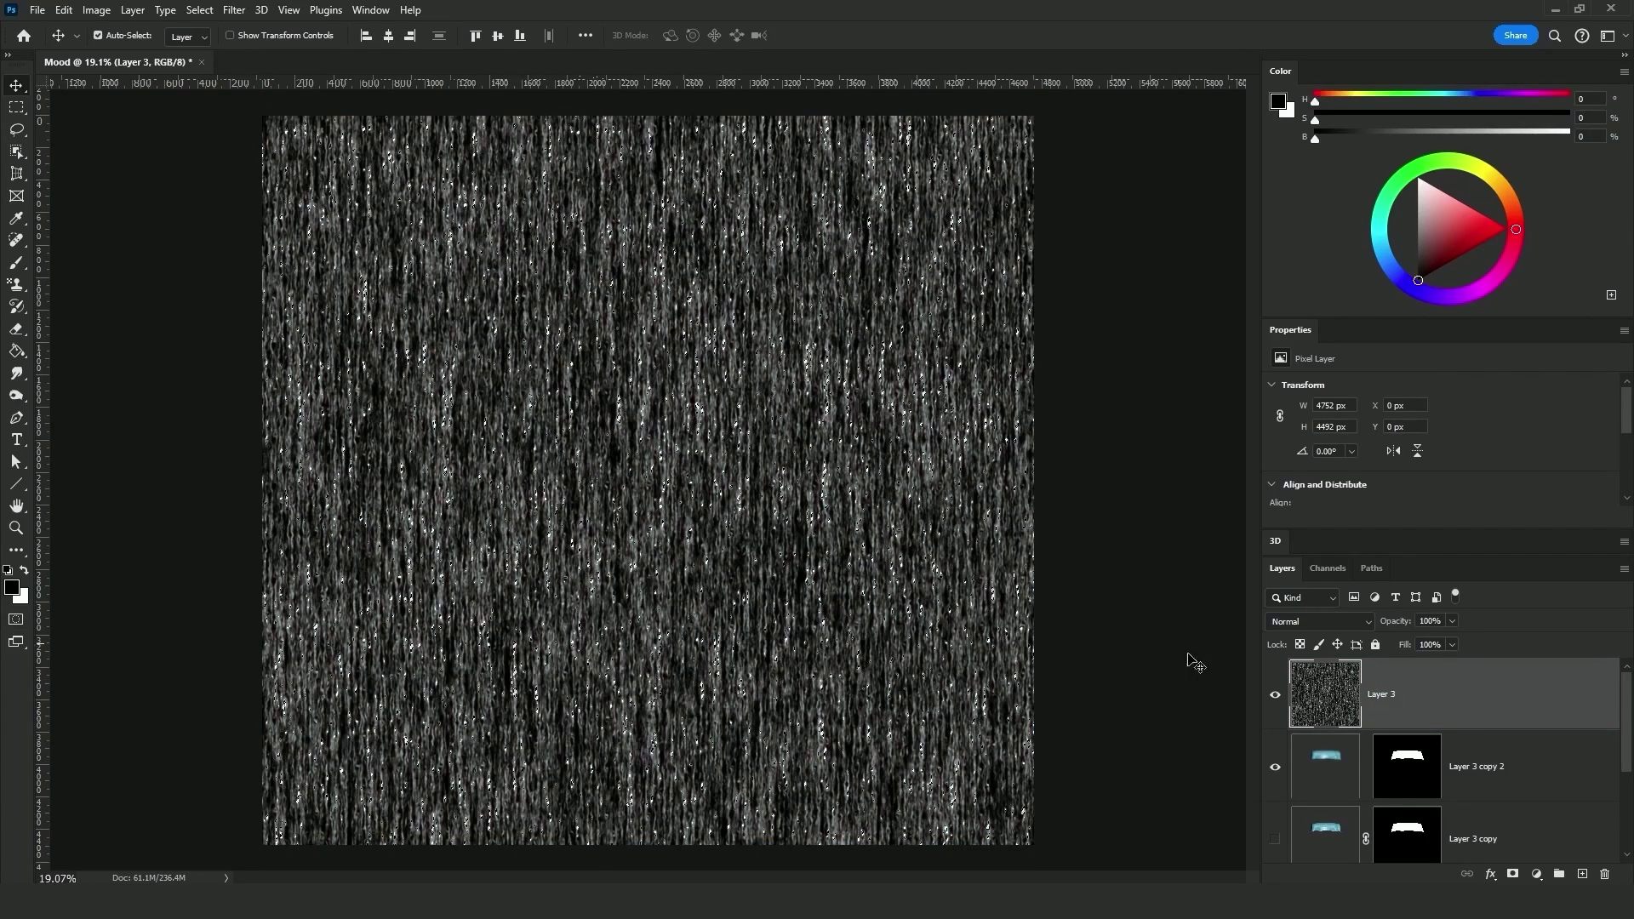
click(1273, 695)
scroll(644, 355, up, 3)
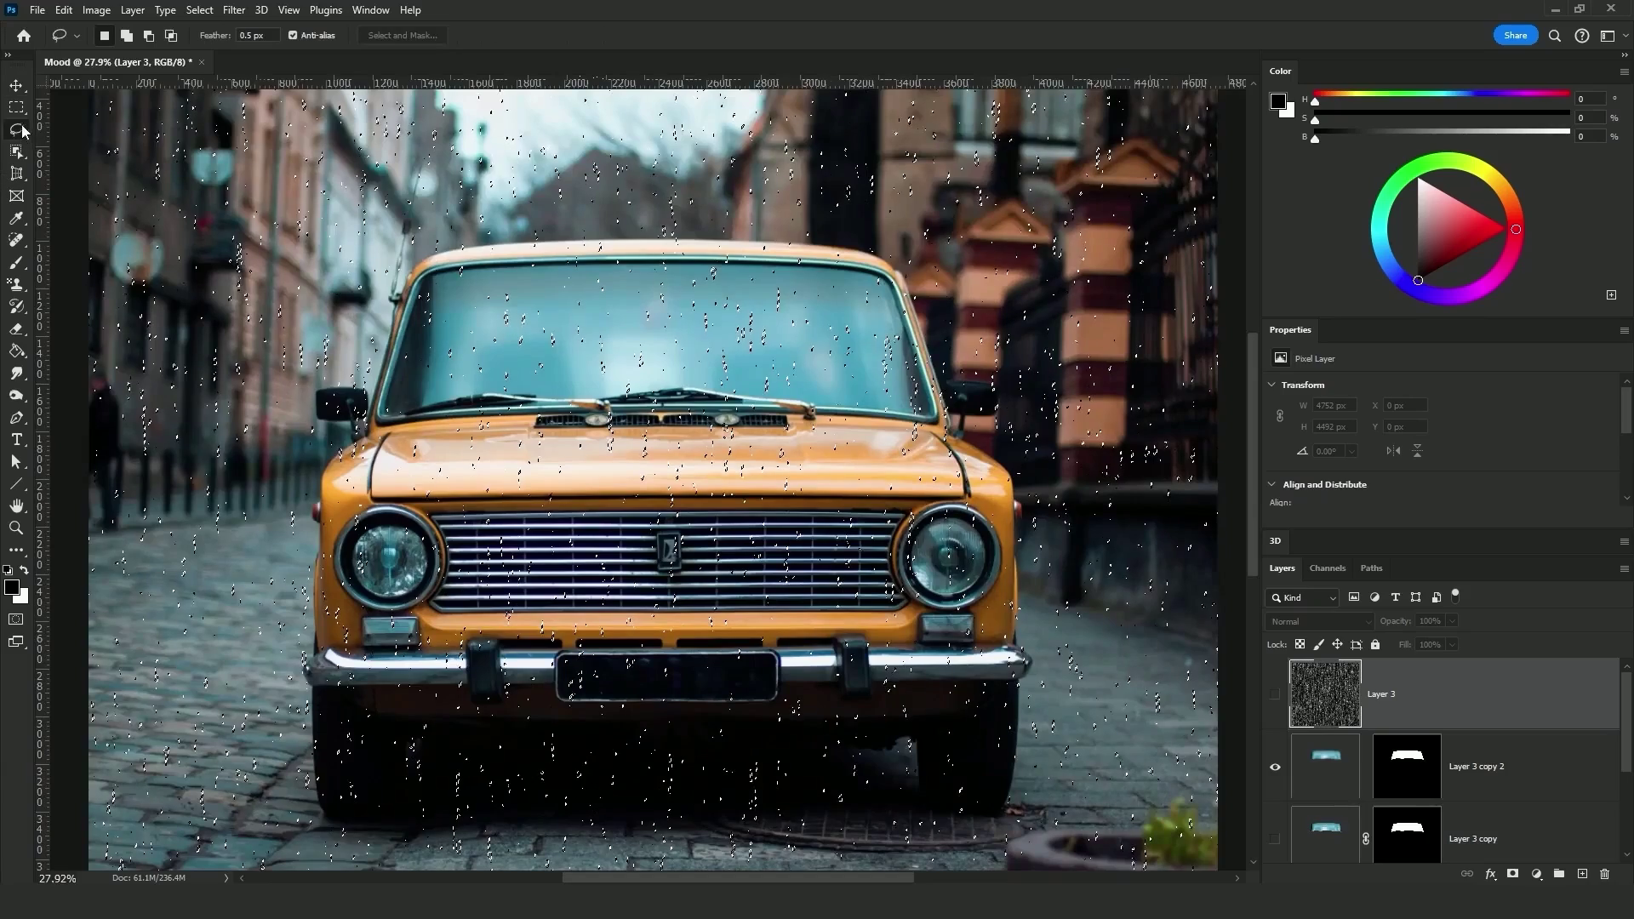
- Transform the streak selection to 50.27% width and 43.01% height and place it over the windshield
click(16, 107)
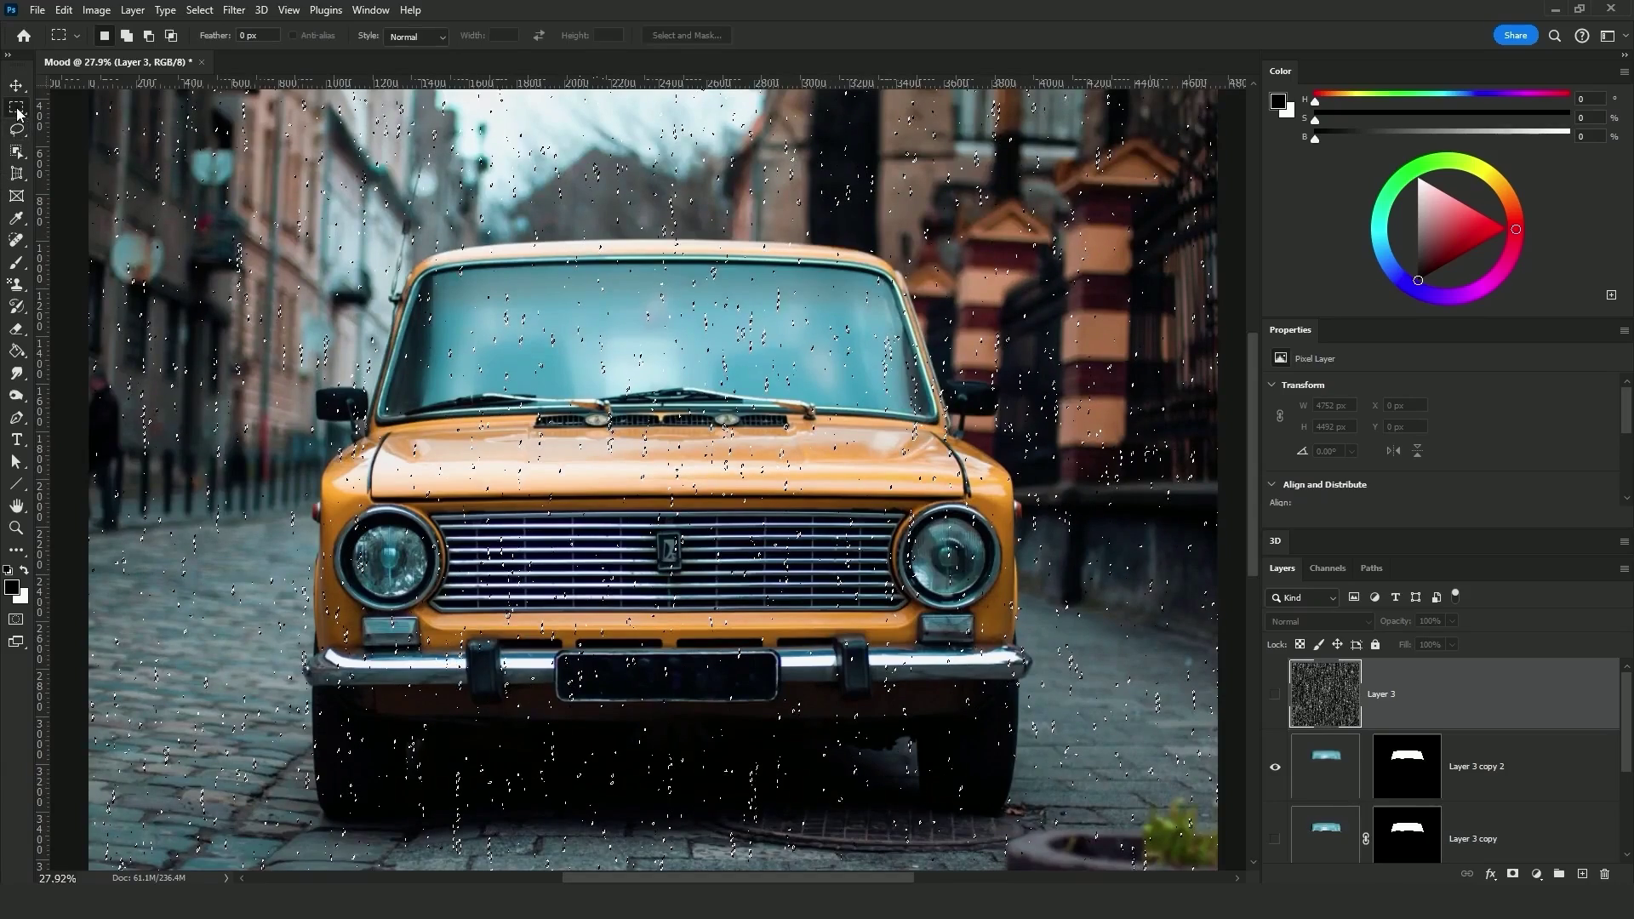
right_click(642, 321)
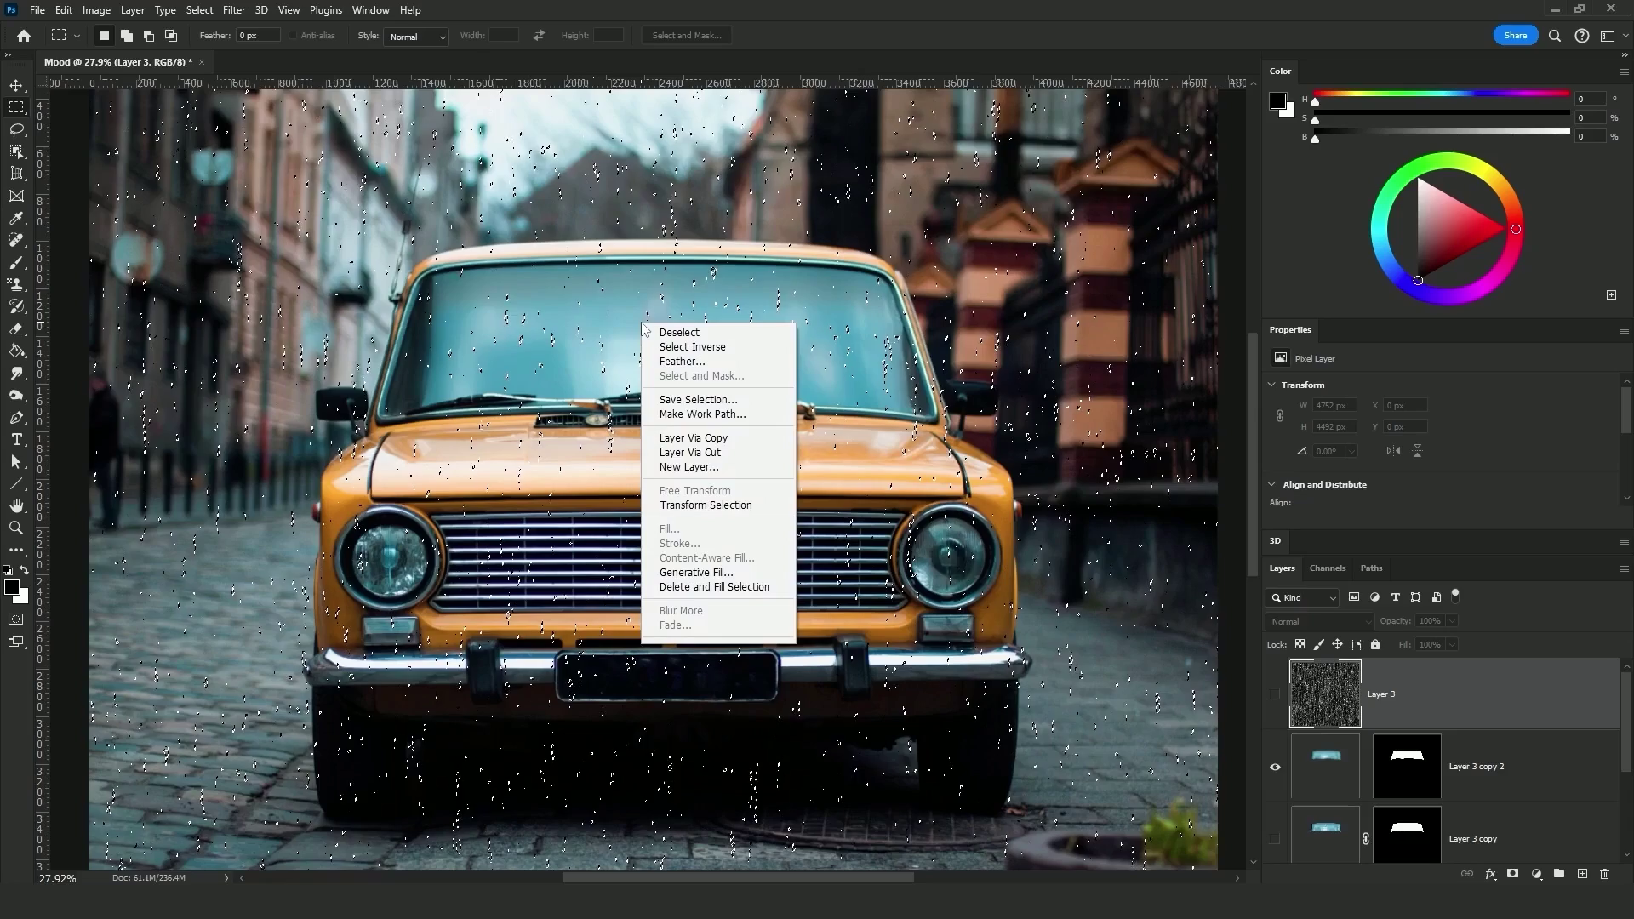
click(697, 506)
drag(1215, 512, 936, 510)
drag(822, 522, 824, 325)
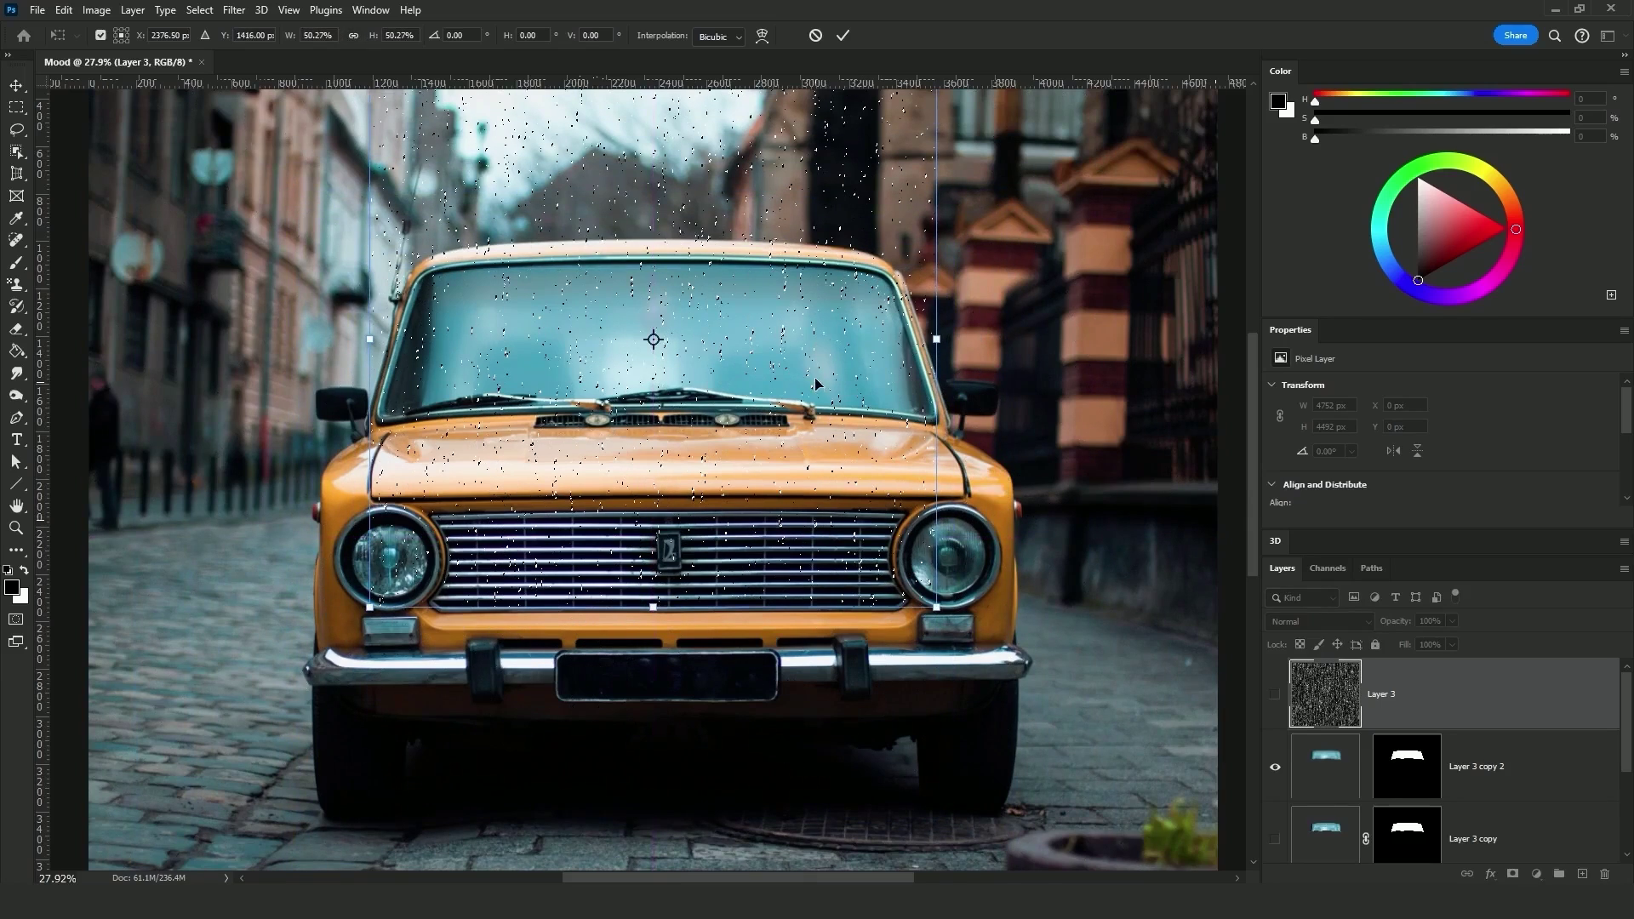
drag(815, 384, 830, 404)
drag(652, 92, 653, 167)
- Distort the streak selection in perspective with a wider base, fit it to the windshield and commit the transform
right_click(703, 338)
click(784, 432)
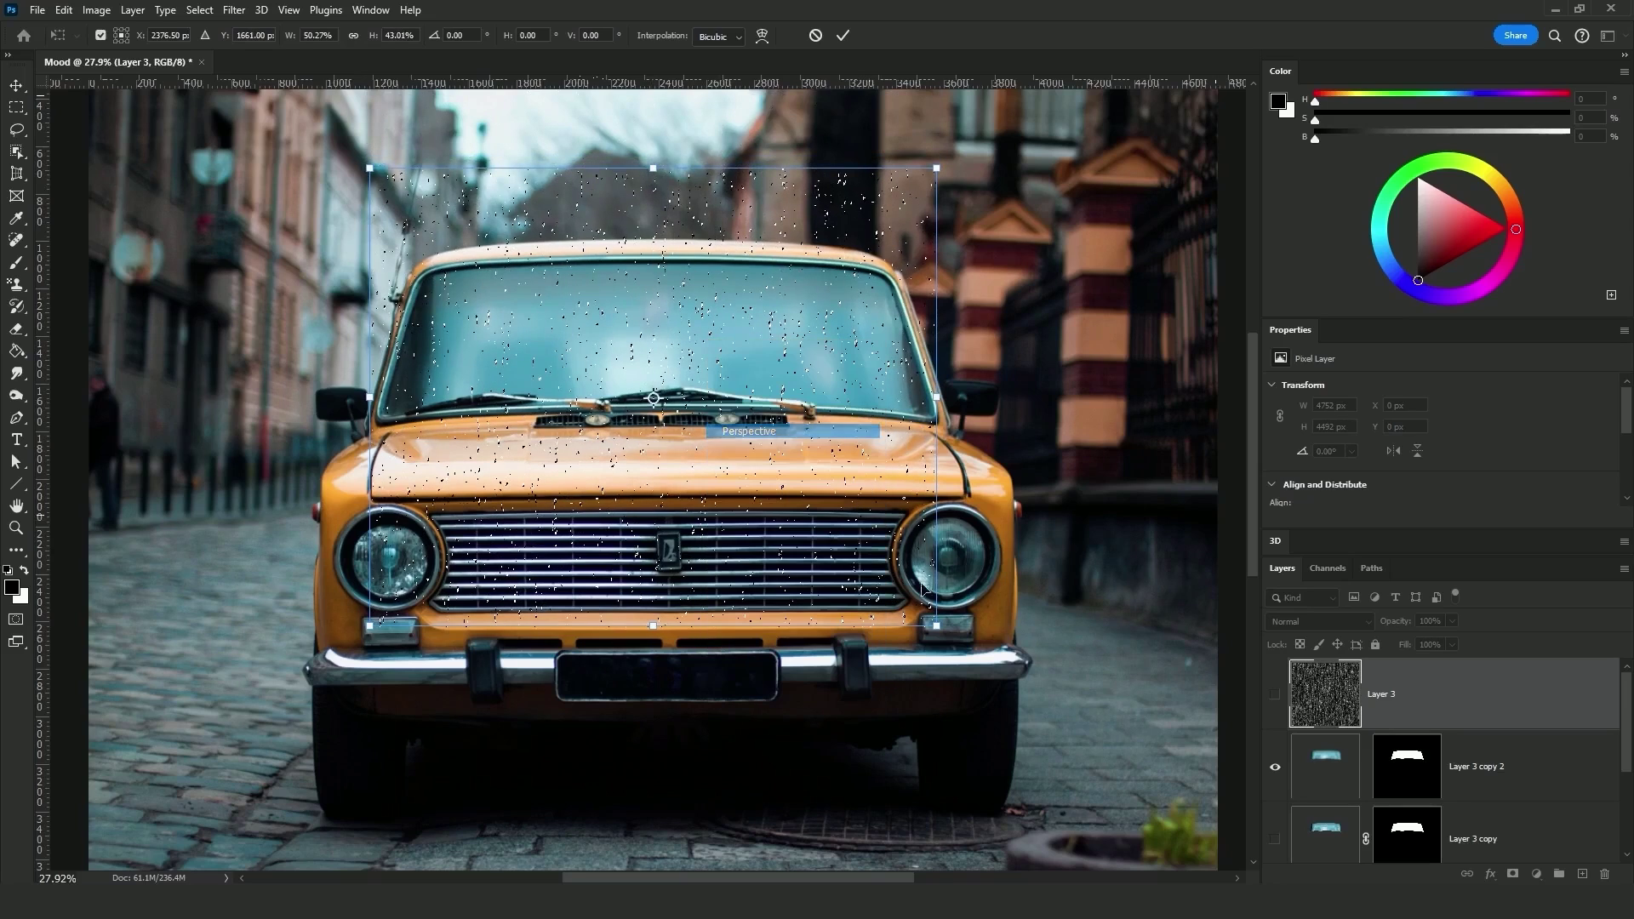
drag(936, 625, 1021, 626)
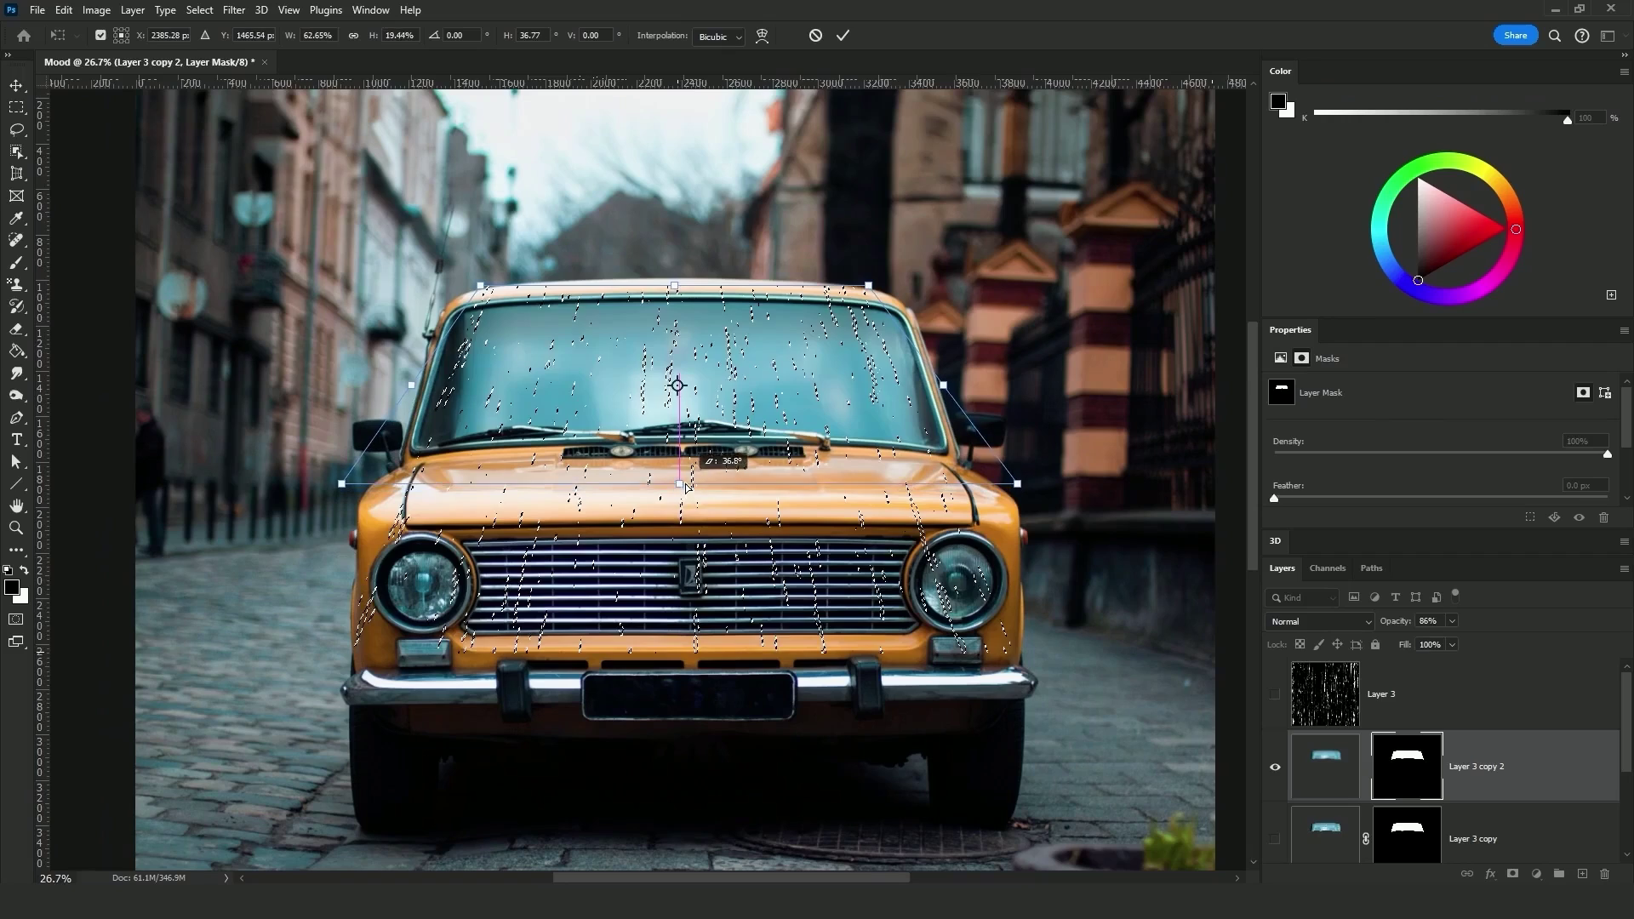
drag(366, 493, 400, 482)
drag(480, 285, 461, 285)
key(Return)
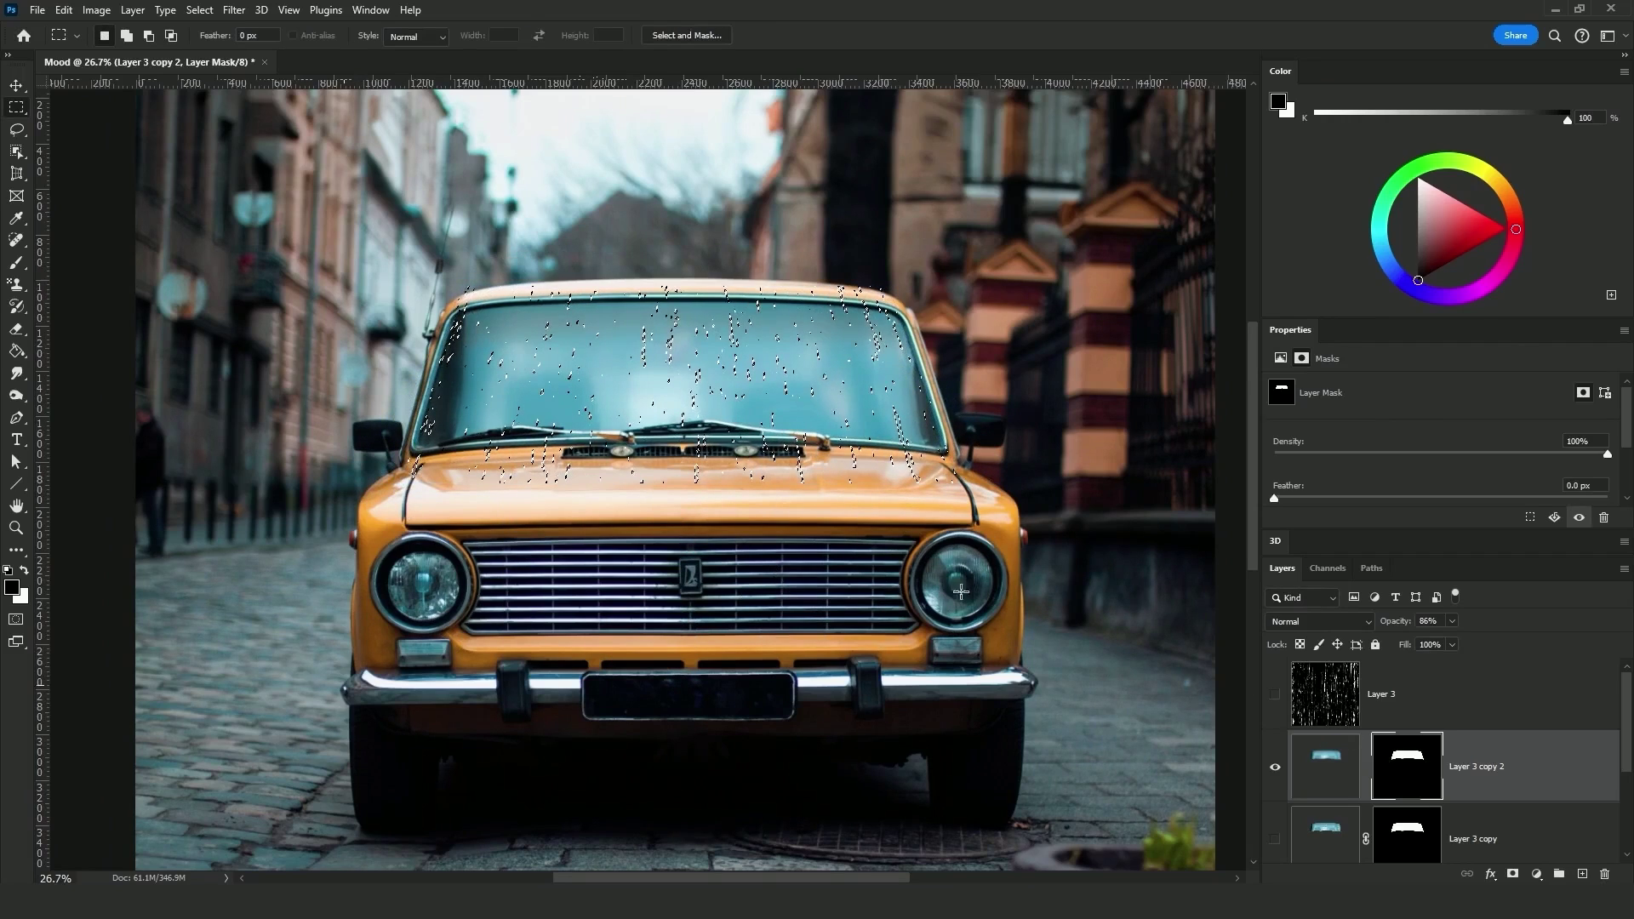
- Fill the streak selection with black on the Layer 3 copy 2 mask and deselect
click(24, 571)
key(ctrl+d)
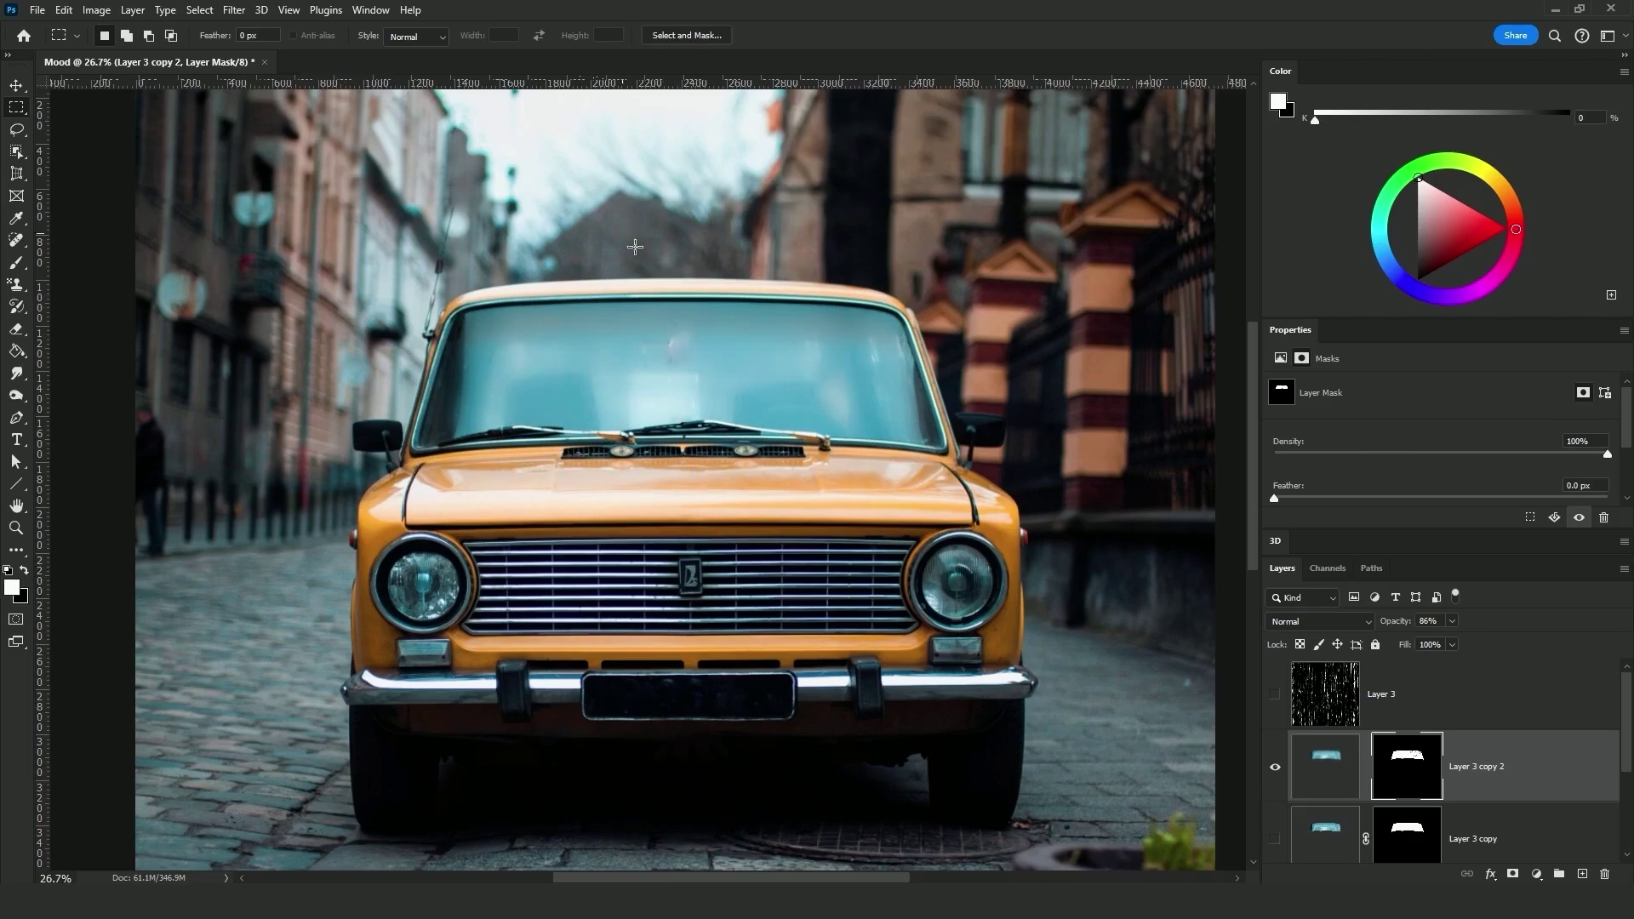
scroll(905, 374, up, 8)
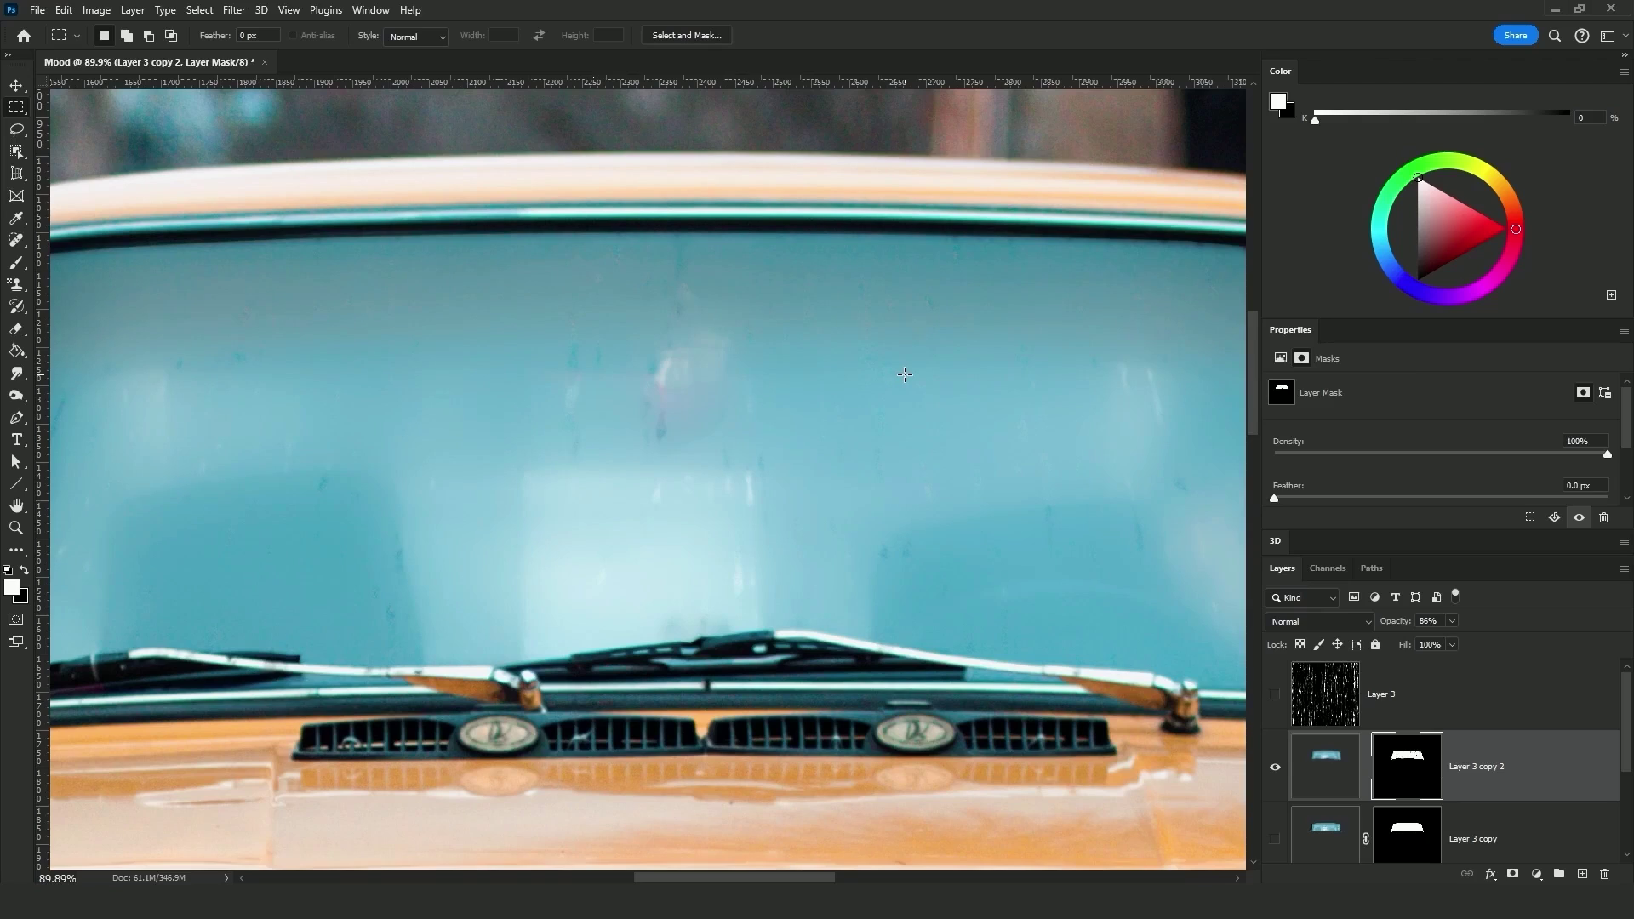
- Increase the contrast of the Layer 3 copy 2 mask with Levels to strengthen the streaks
key(ctrl+l)
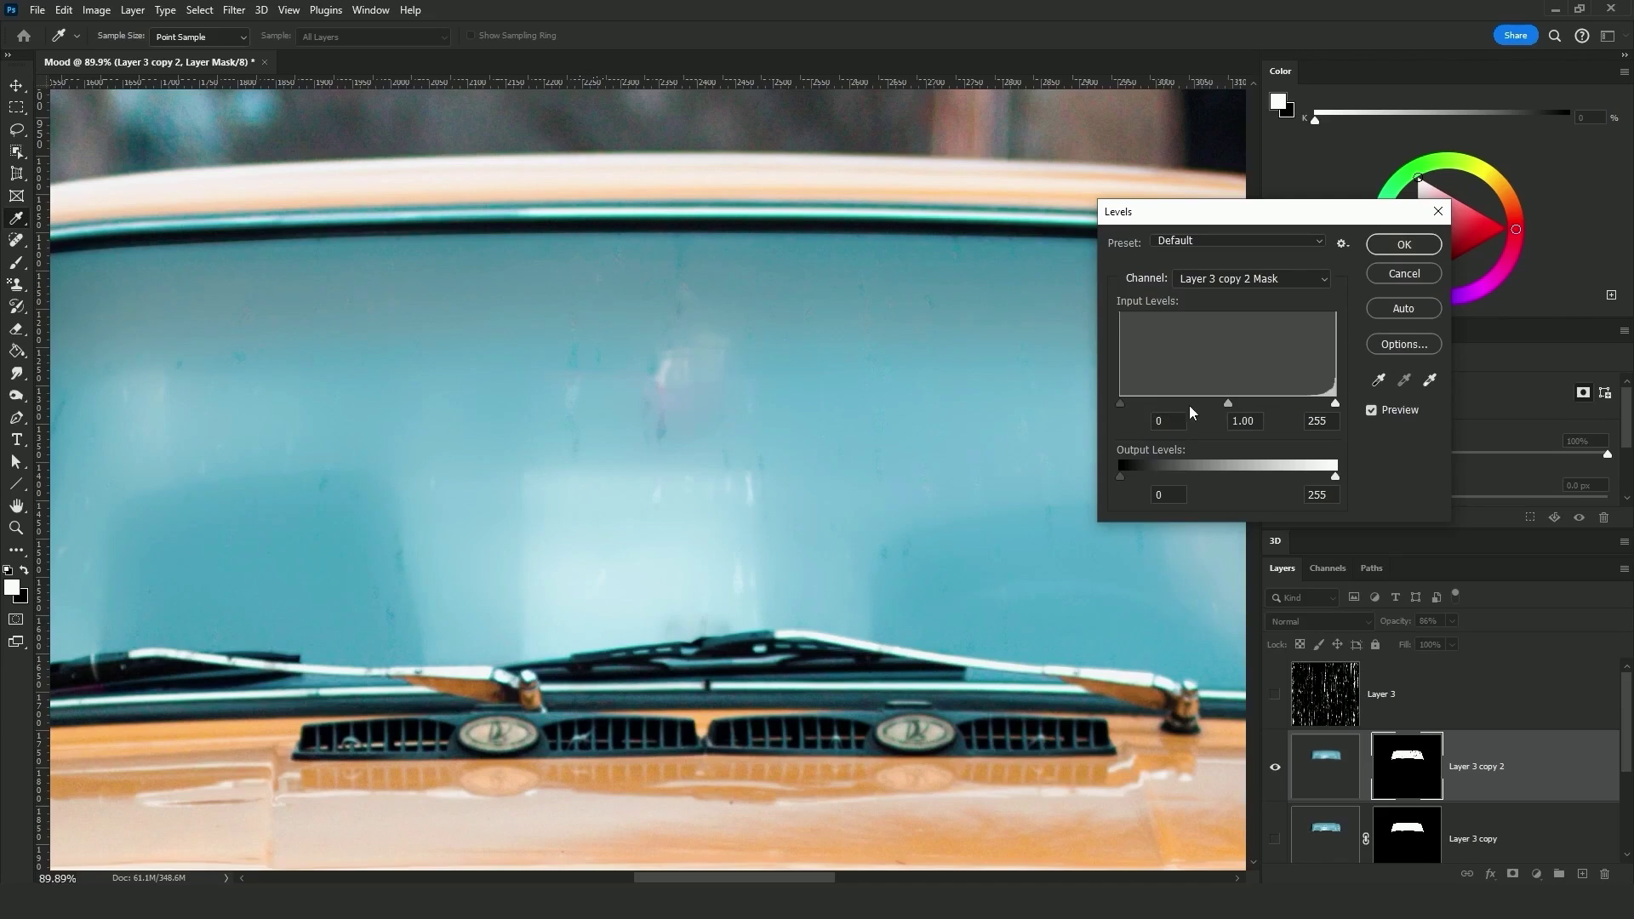
drag(1120, 404, 1130, 403)
drag(1251, 401, 1268, 402)
click(1406, 245)
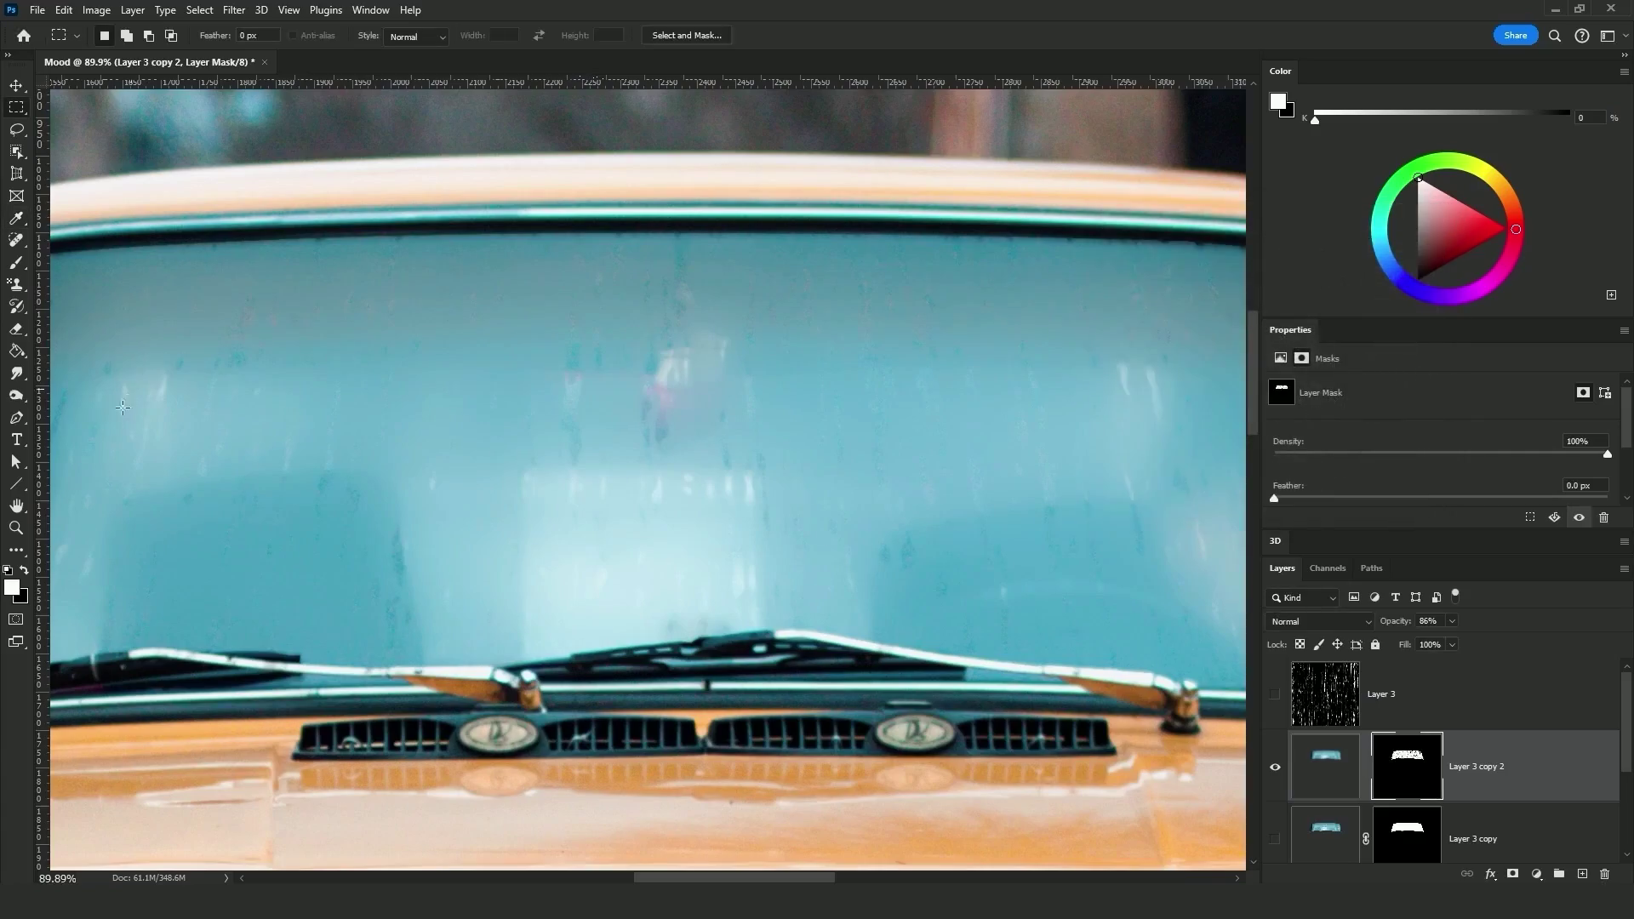
- Create a new layer above Layer 3 copy 2, fill it with black and generate white speckle noise on it
key(z)
drag(762, 397, 681, 402)
click(1581, 875)
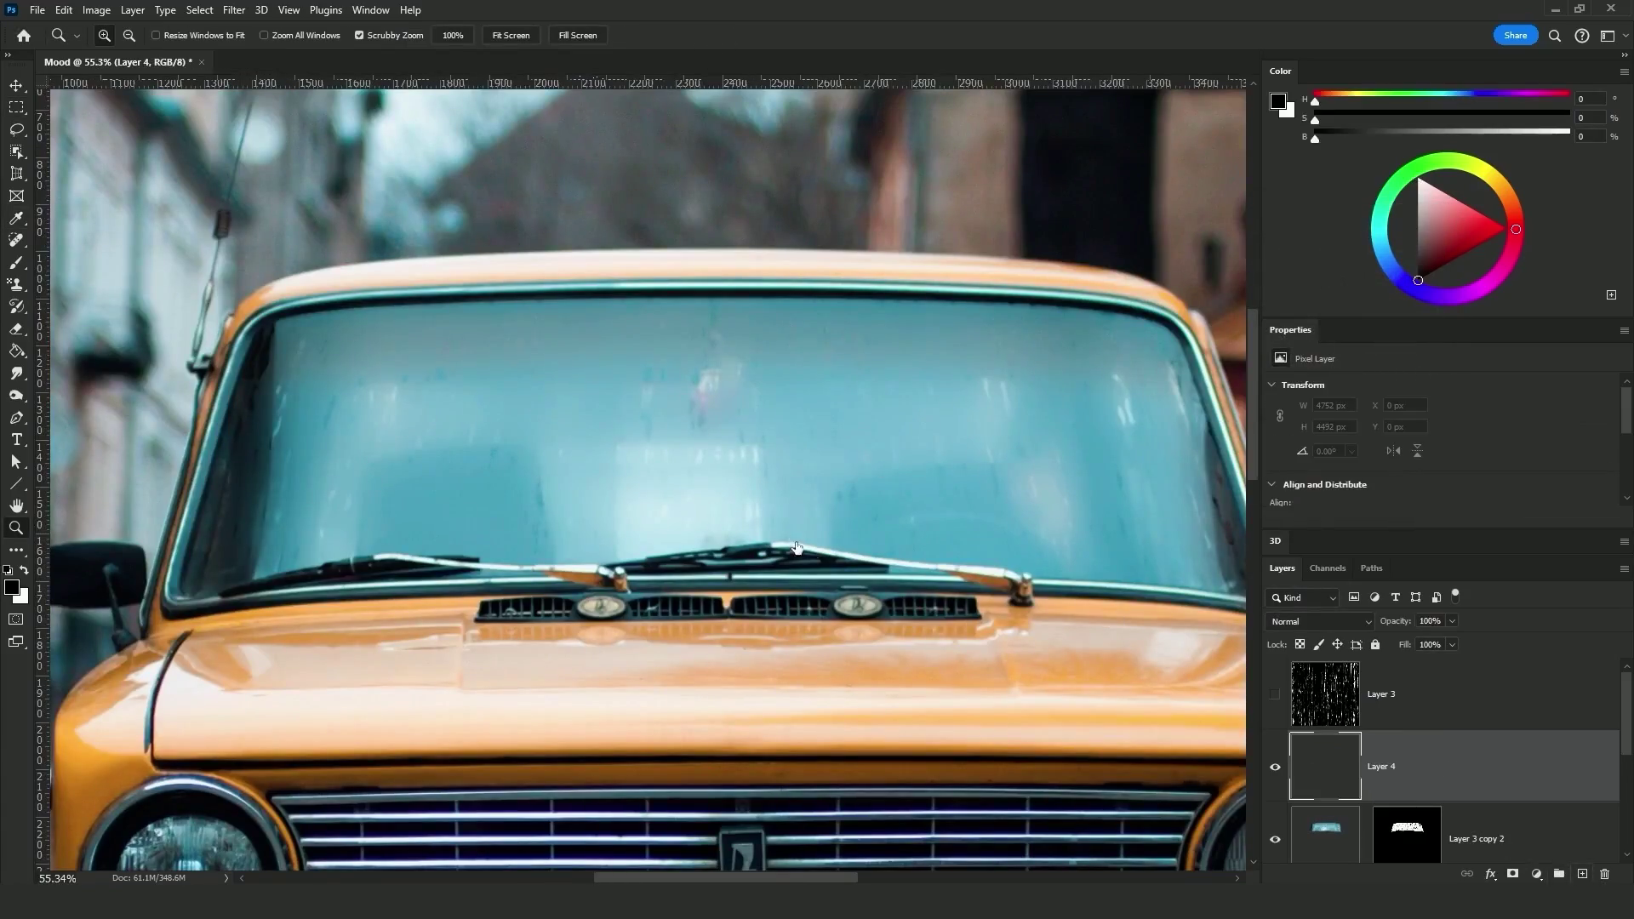
key(d)
key(alt+BackSpace)
click(235, 10)
mouse_move(375, 306)
click(493, 357)
key(Return)
- Adjust the speckle noise with Levels and isolate the specks on Layer 4 over the photo
key(ctrl+l)
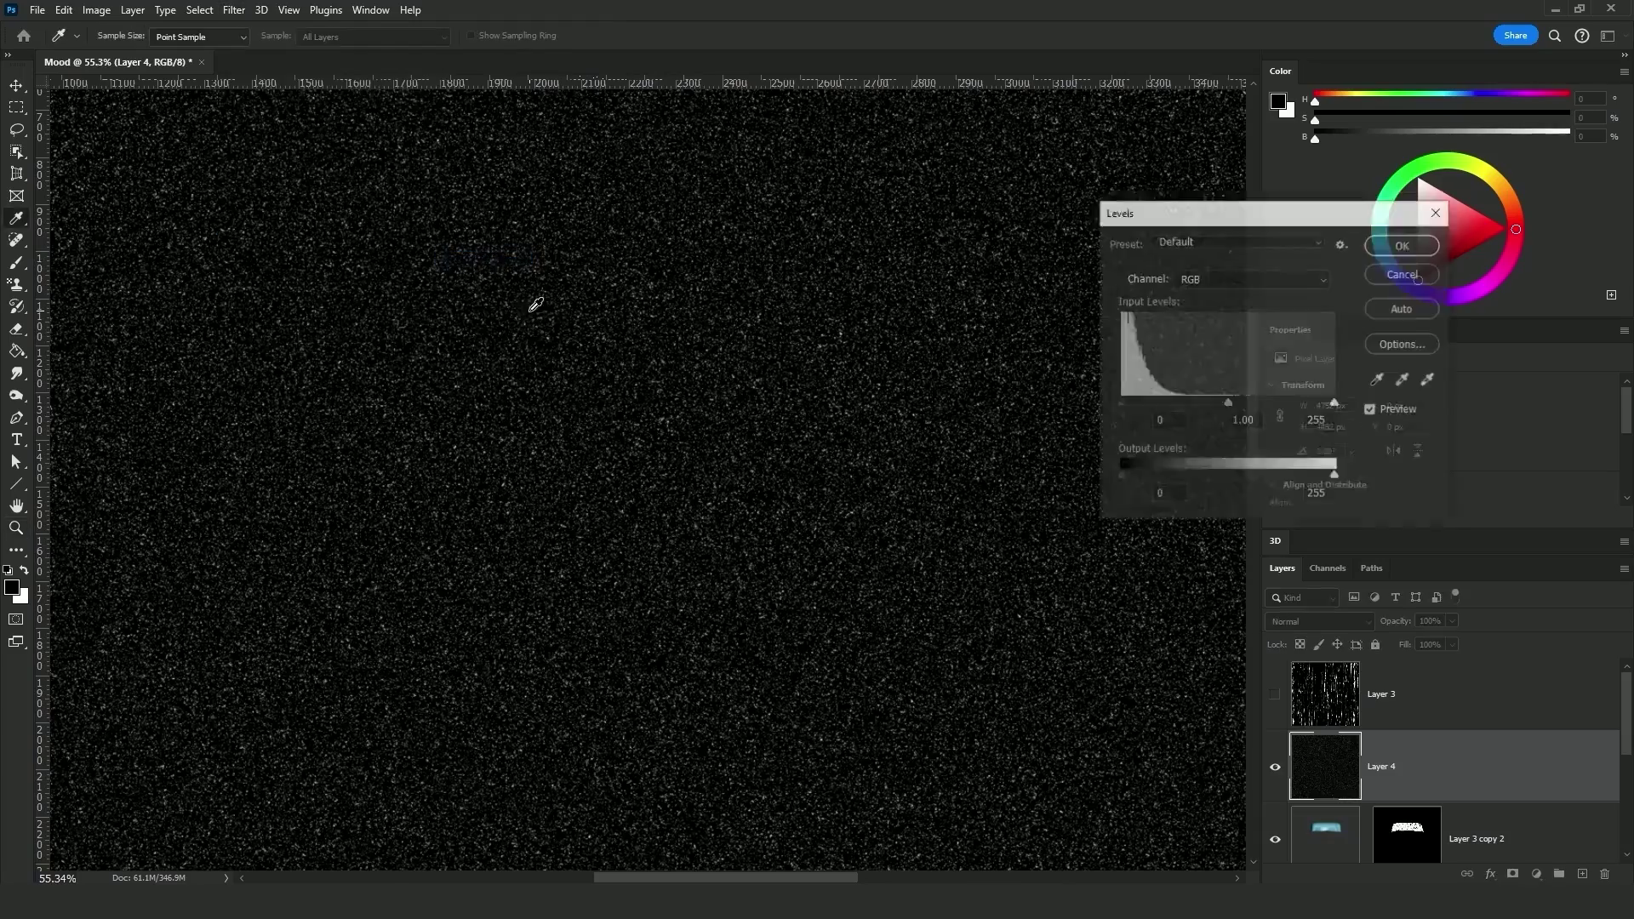
key(Return)
key(shift+alt+s)
key(ctrl+u)
drag(1042, 543, 1079, 546)
key(Return)
key(h)
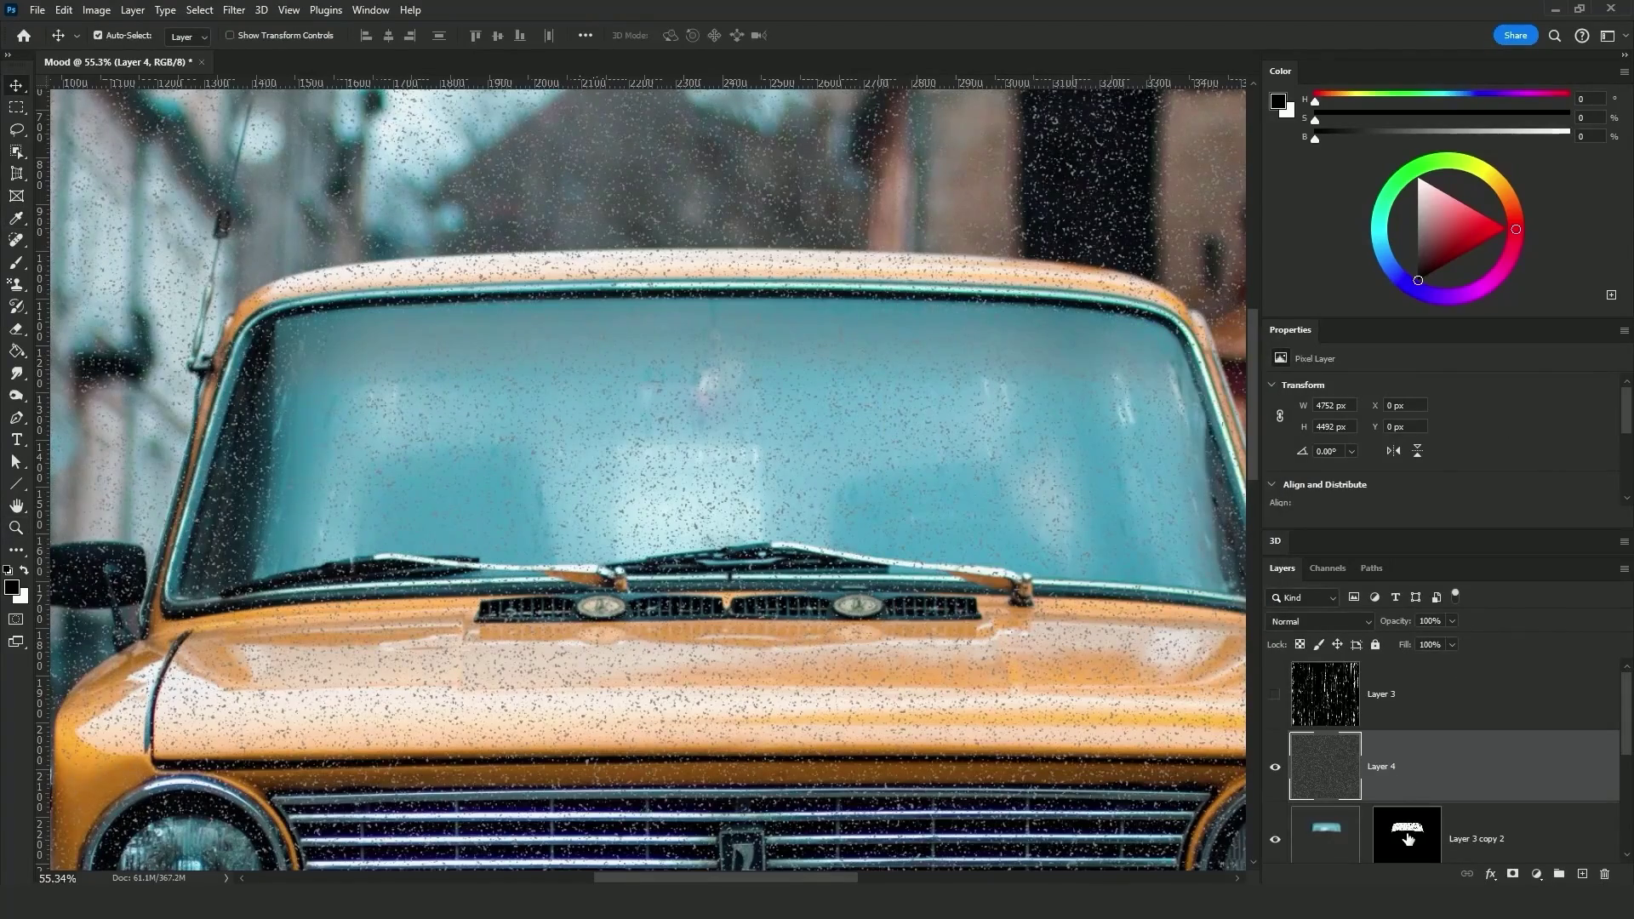
- Set Layer 4's fill to 10% and apply an Inner Bevel with depth 1000%, size 2 px, soften 1 px, angle 109° and altitude 10°
key(shift+0)
double_click(1490, 766)
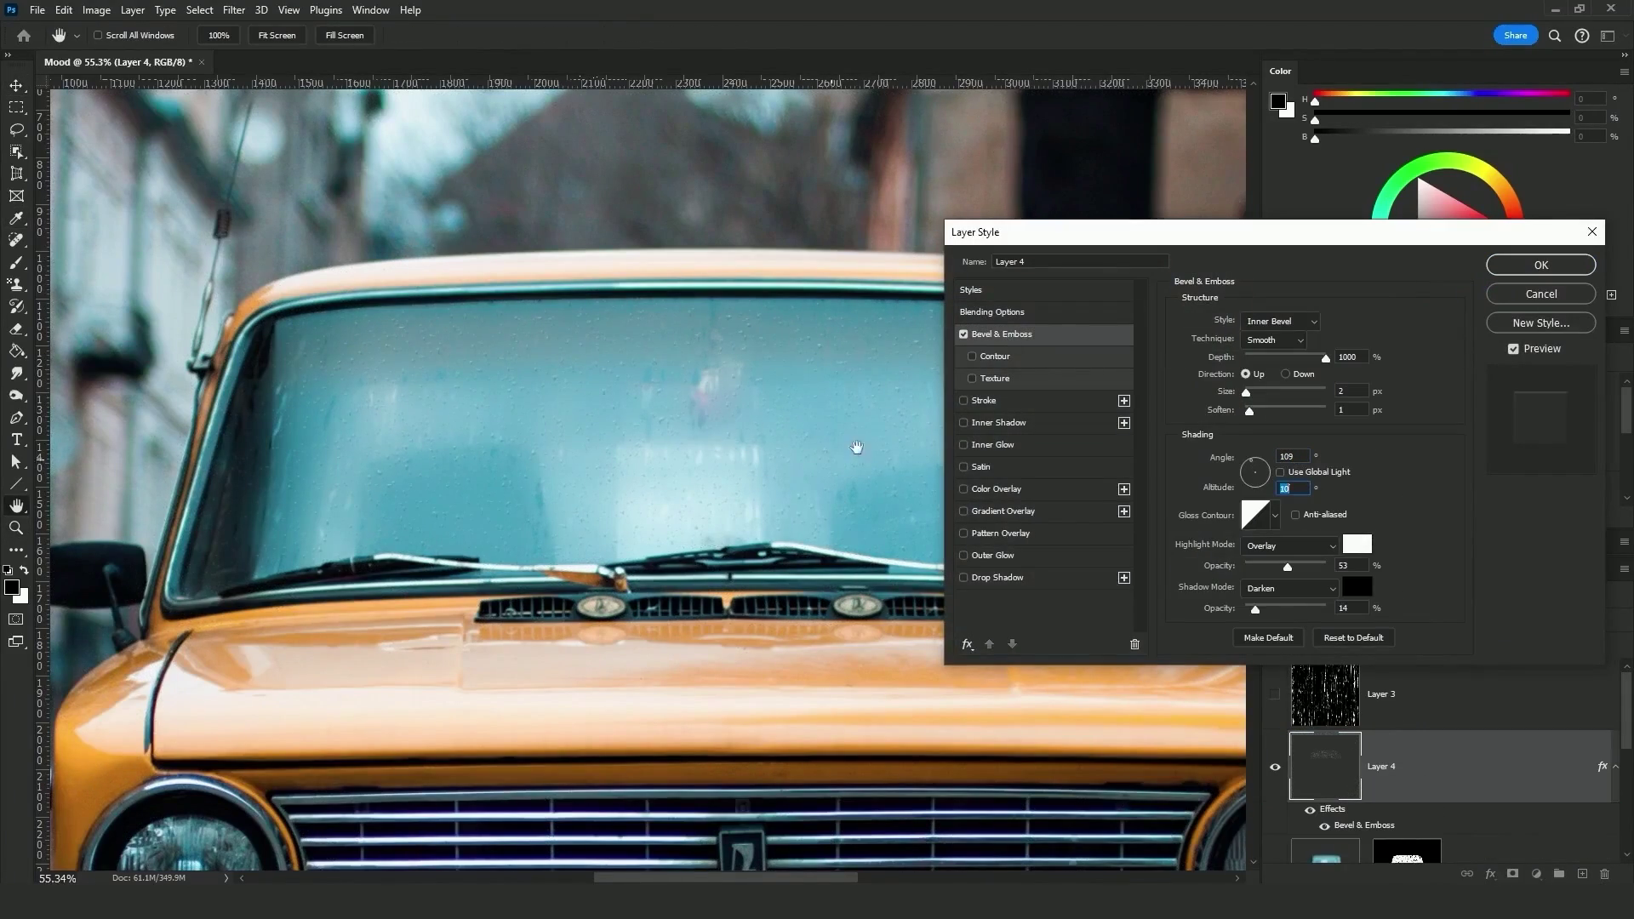
click(1358, 586)
key(Return)
key(Return)
key(z)
key(ctrl+minus)
click(609, 377)
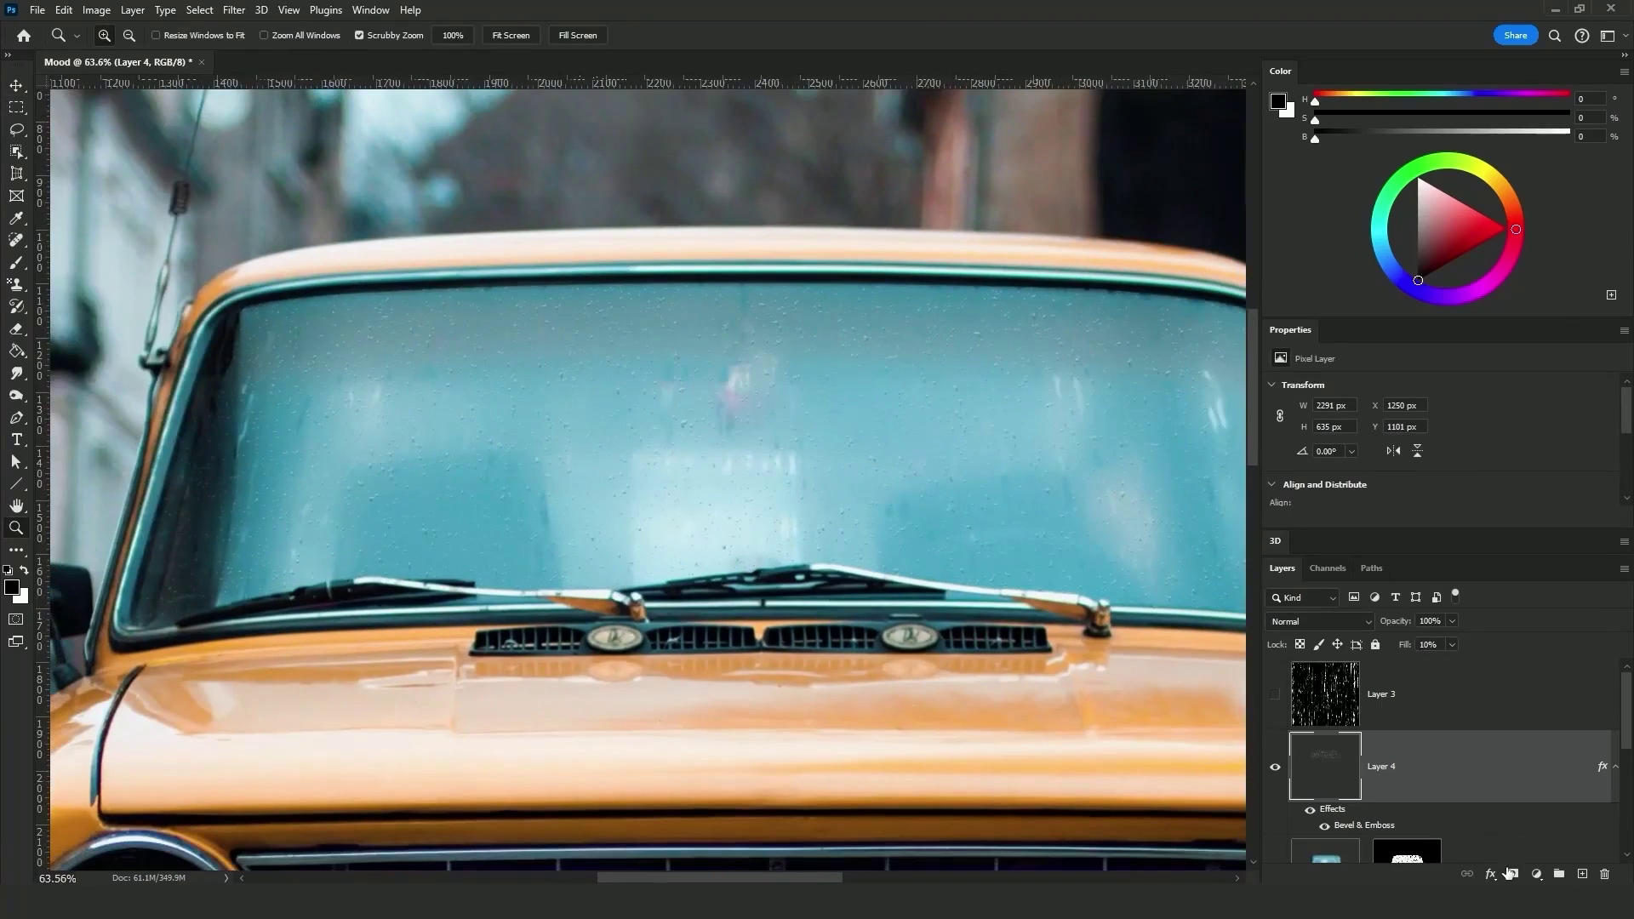
- Add a layer mask to Layer 4 and render Clouds on the mask
click(1512, 876)
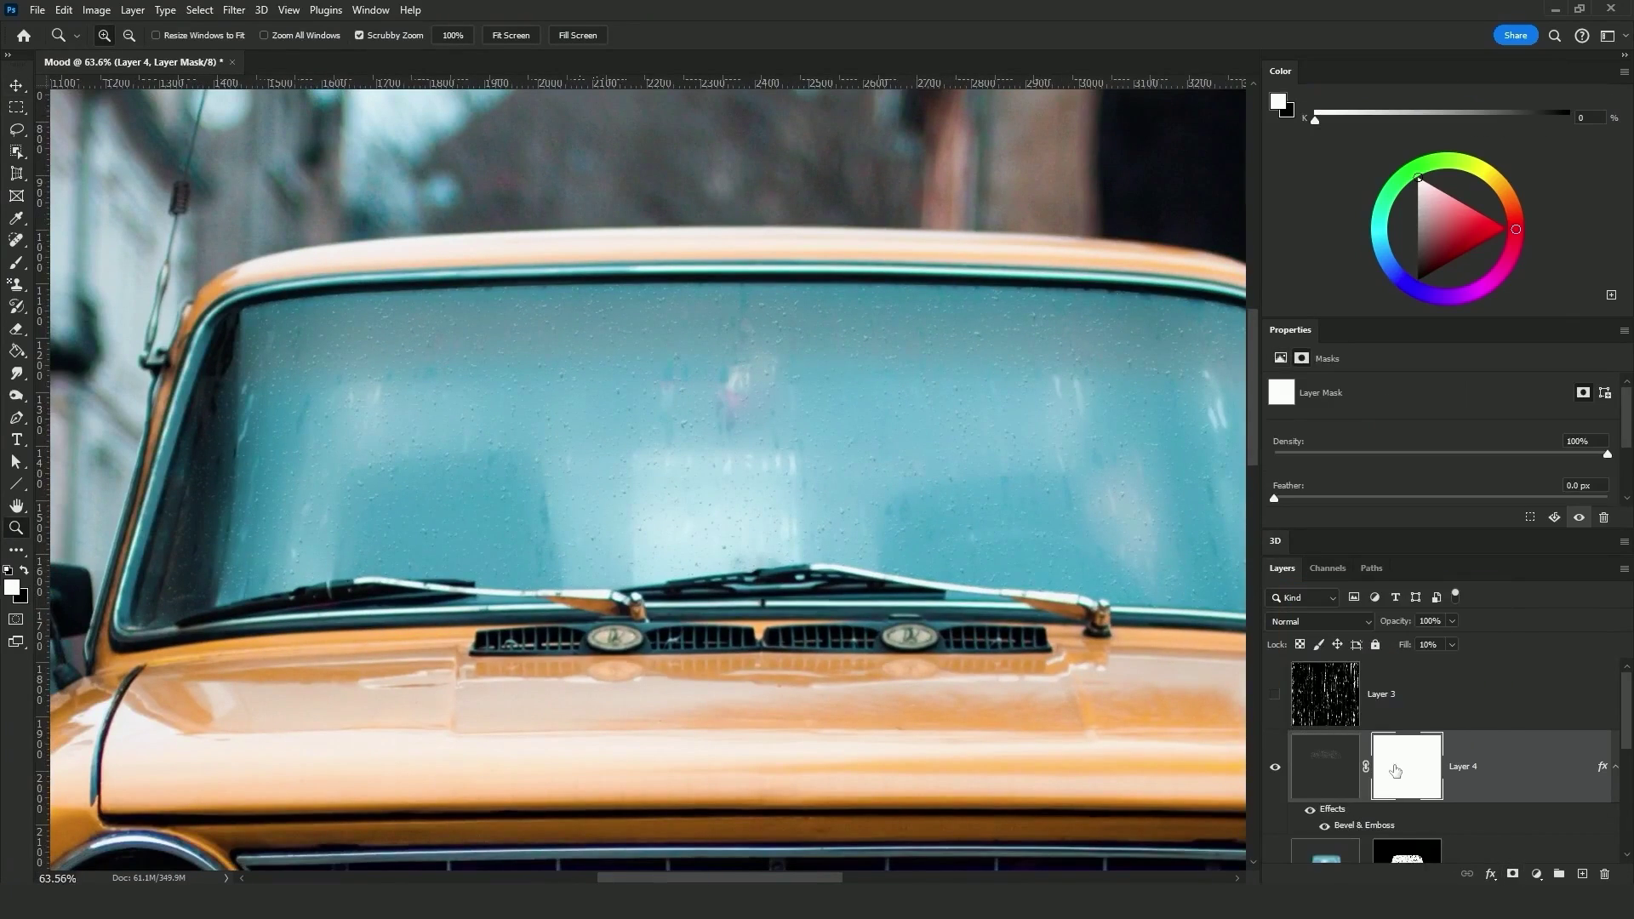
click(234, 9)
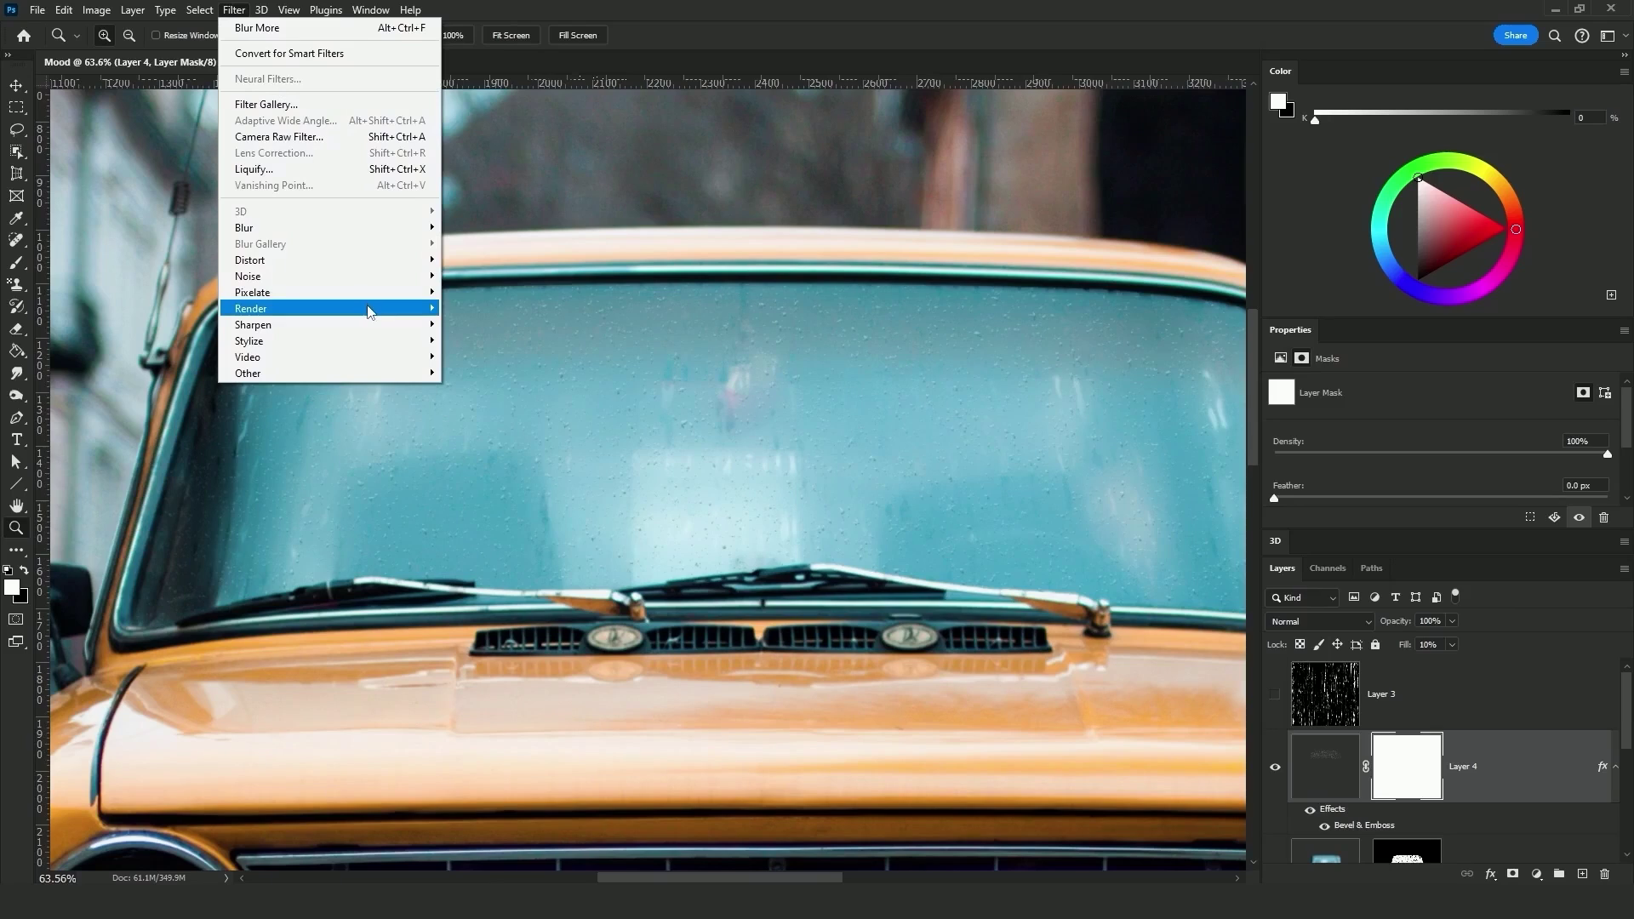
mouse_move(367, 309)
click(492, 365)
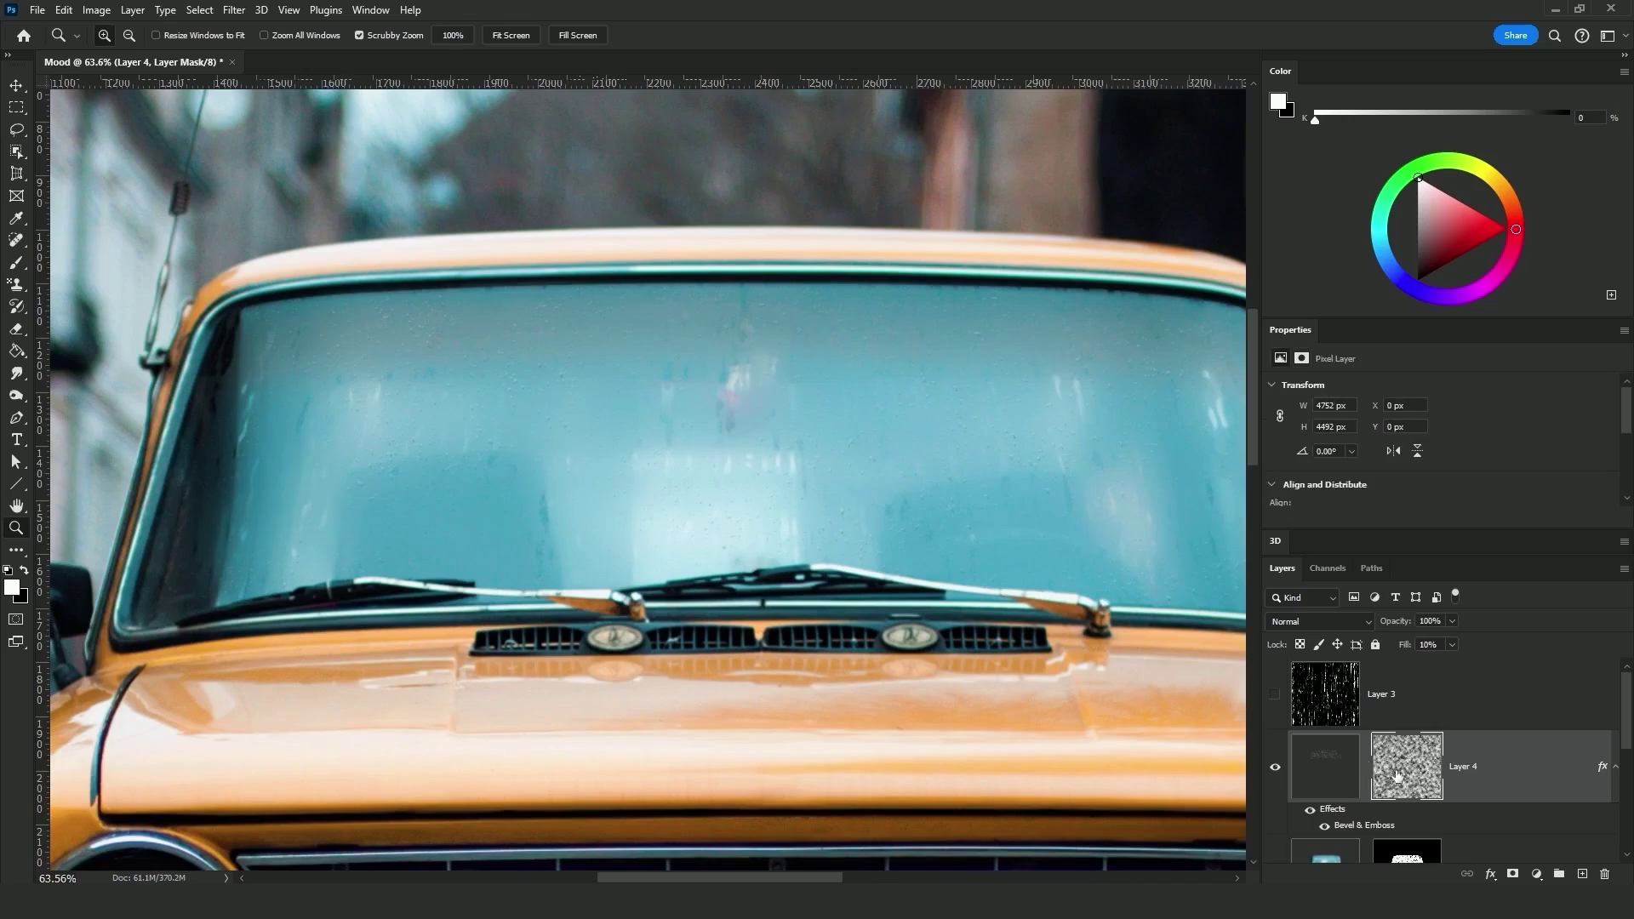
- Scale the cloud pattern on the Layer 4 mask to 250% in width and height
key(ctrl+t)
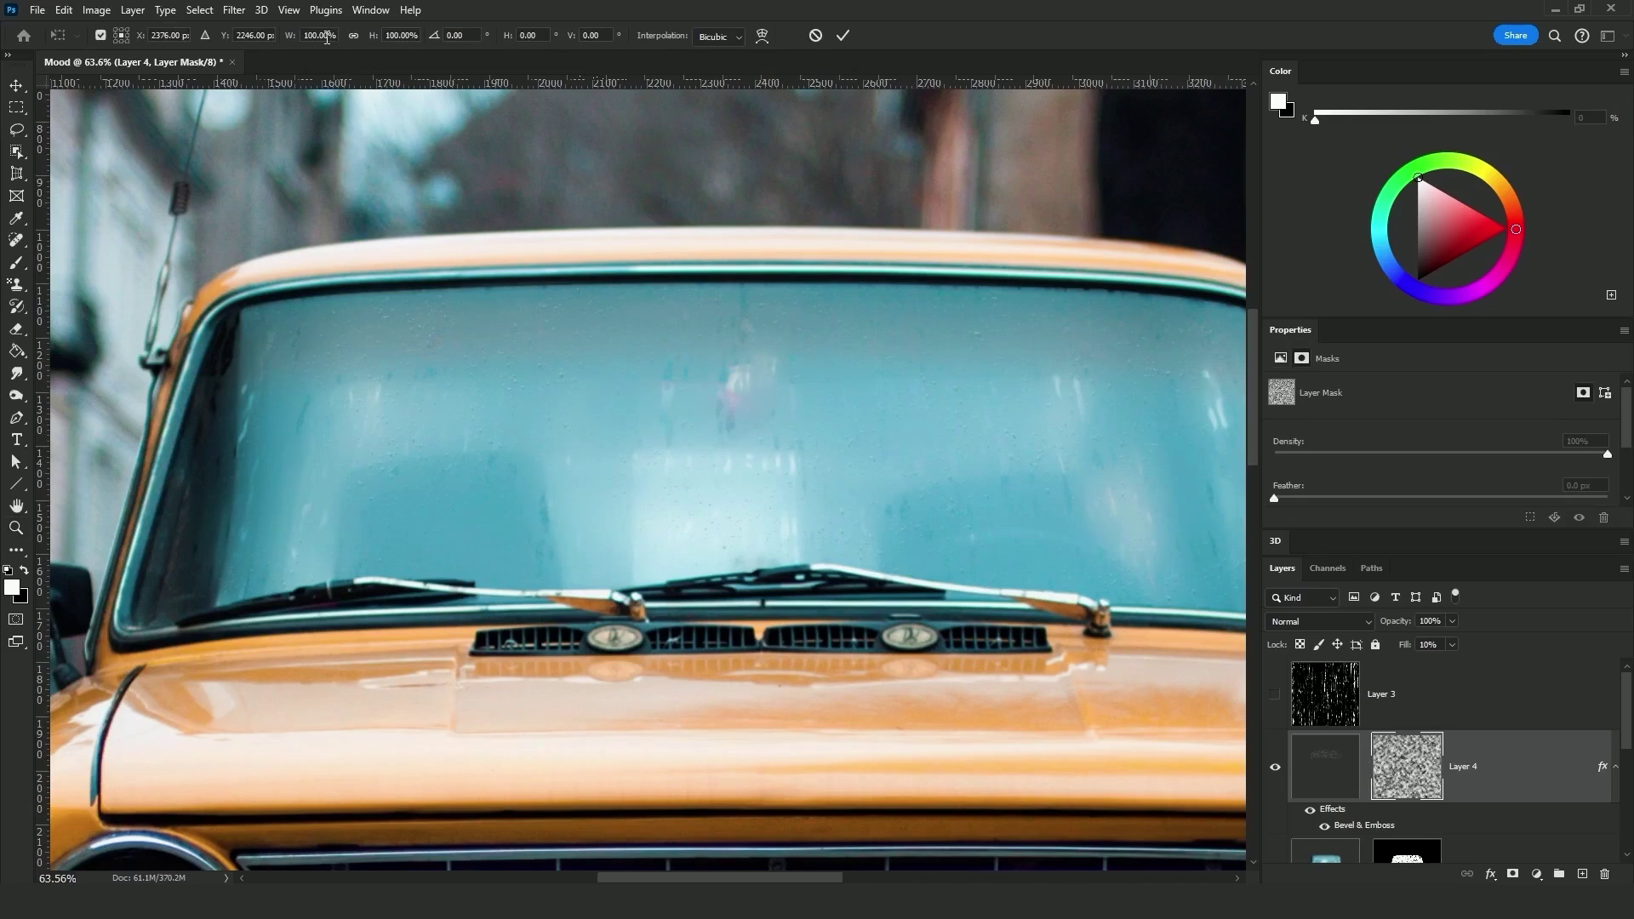
click(327, 38)
text(250)
key(Tab)
text(250)
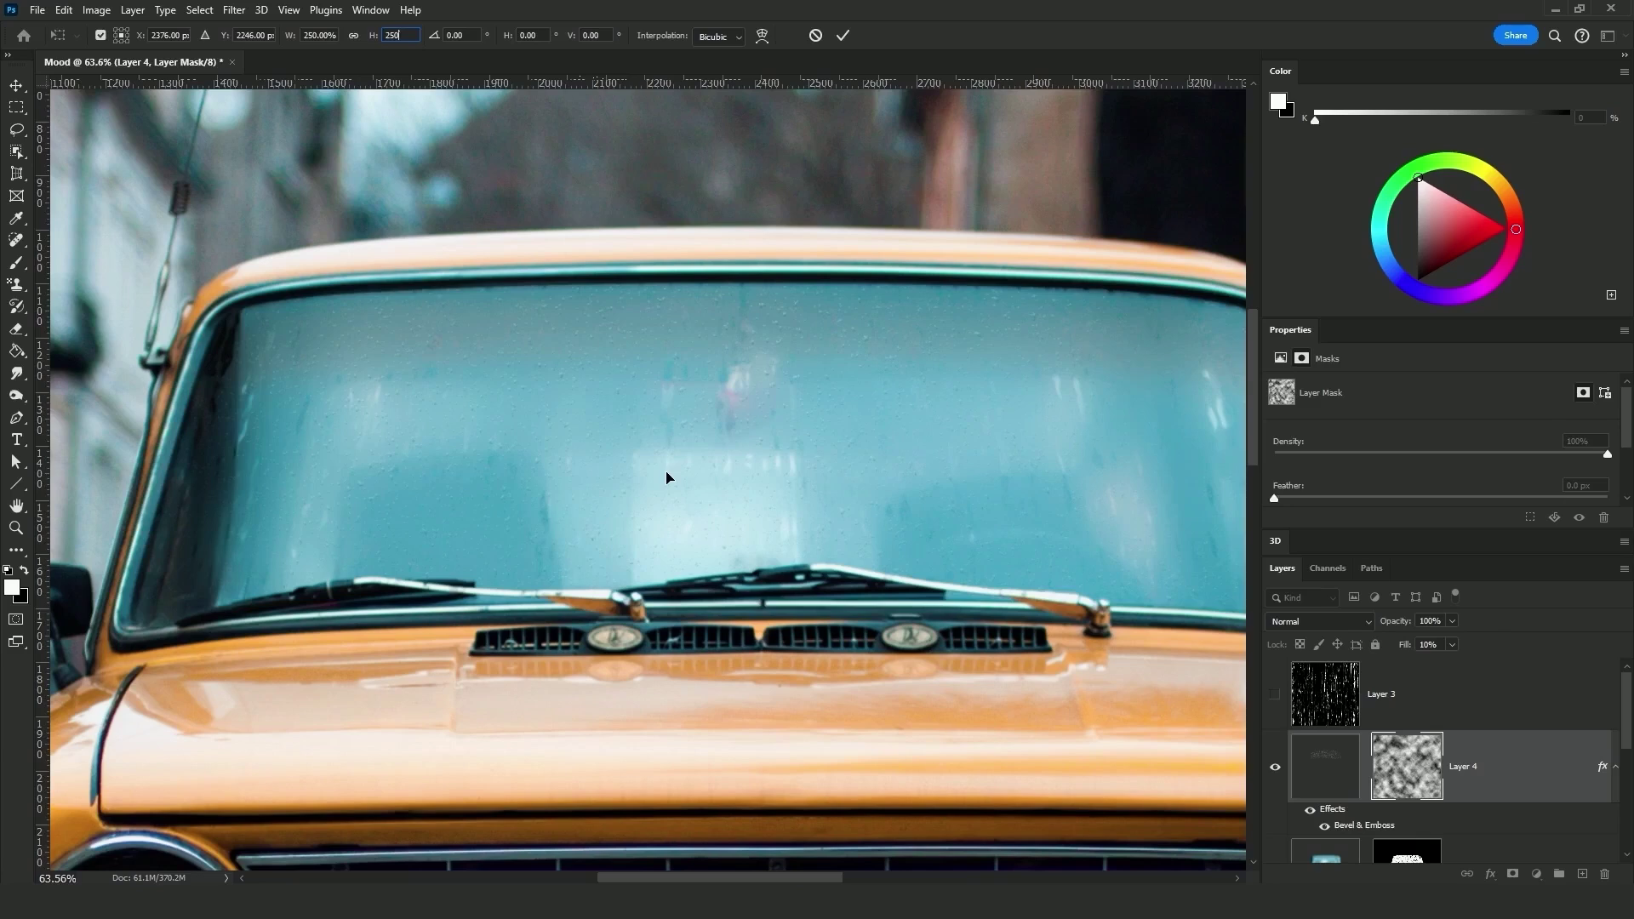
key(Return)
- Increase the contrast of the Layer 4 mask with Levels, using input values 79, 0.51 and 178
key(ctrl+l)
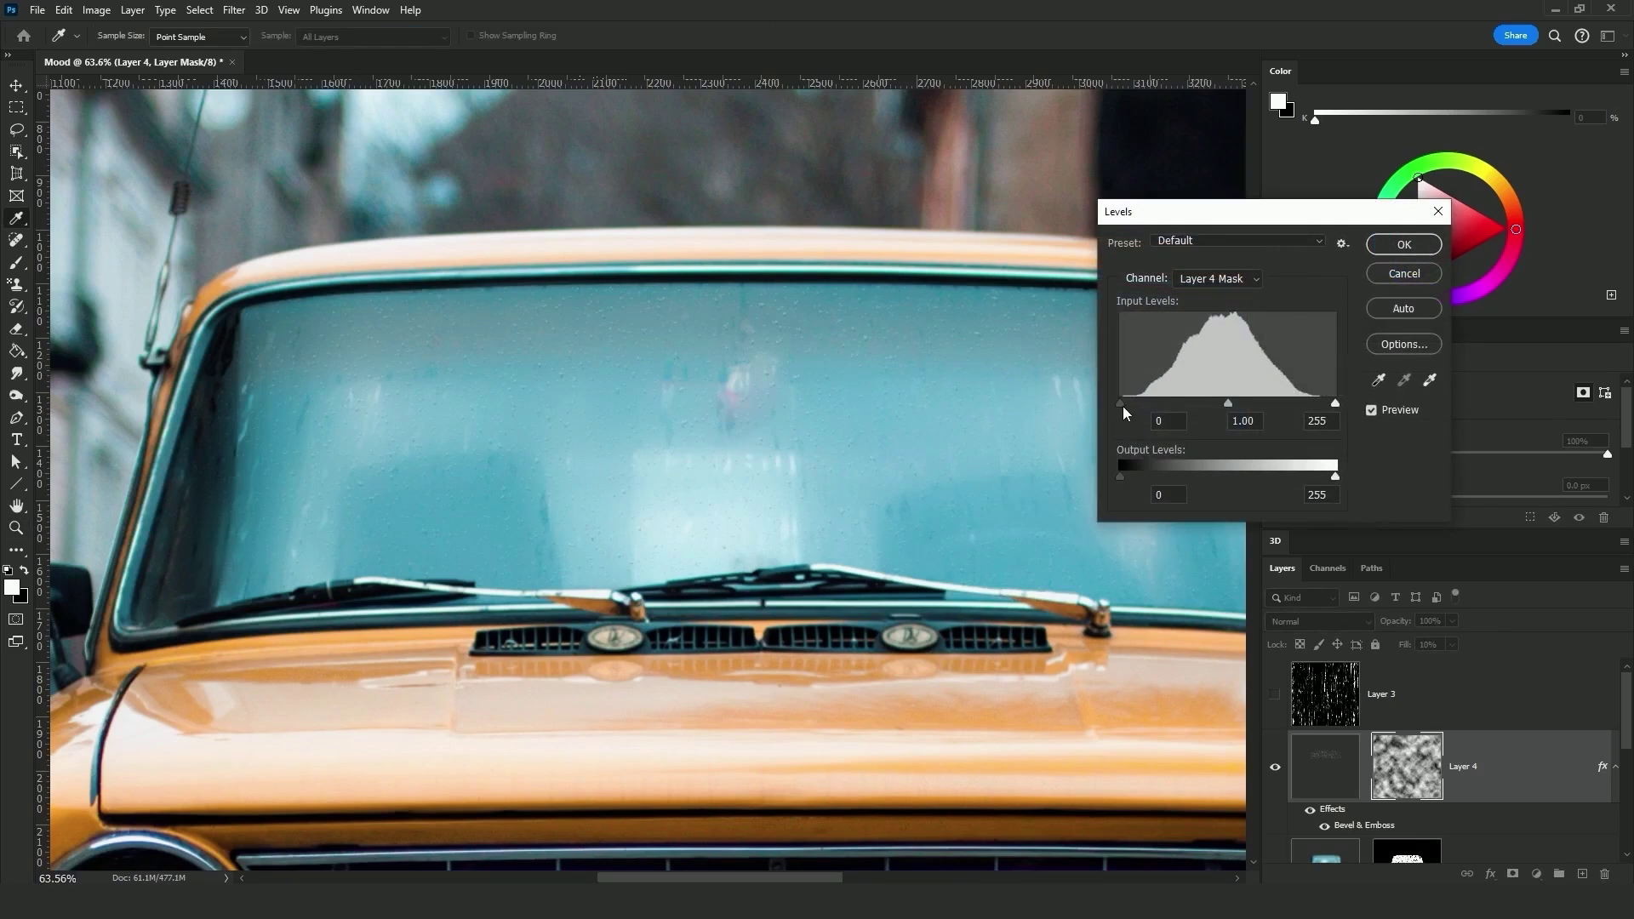
drag(1121, 405, 1186, 406)
drag(1333, 403, 1258, 403)
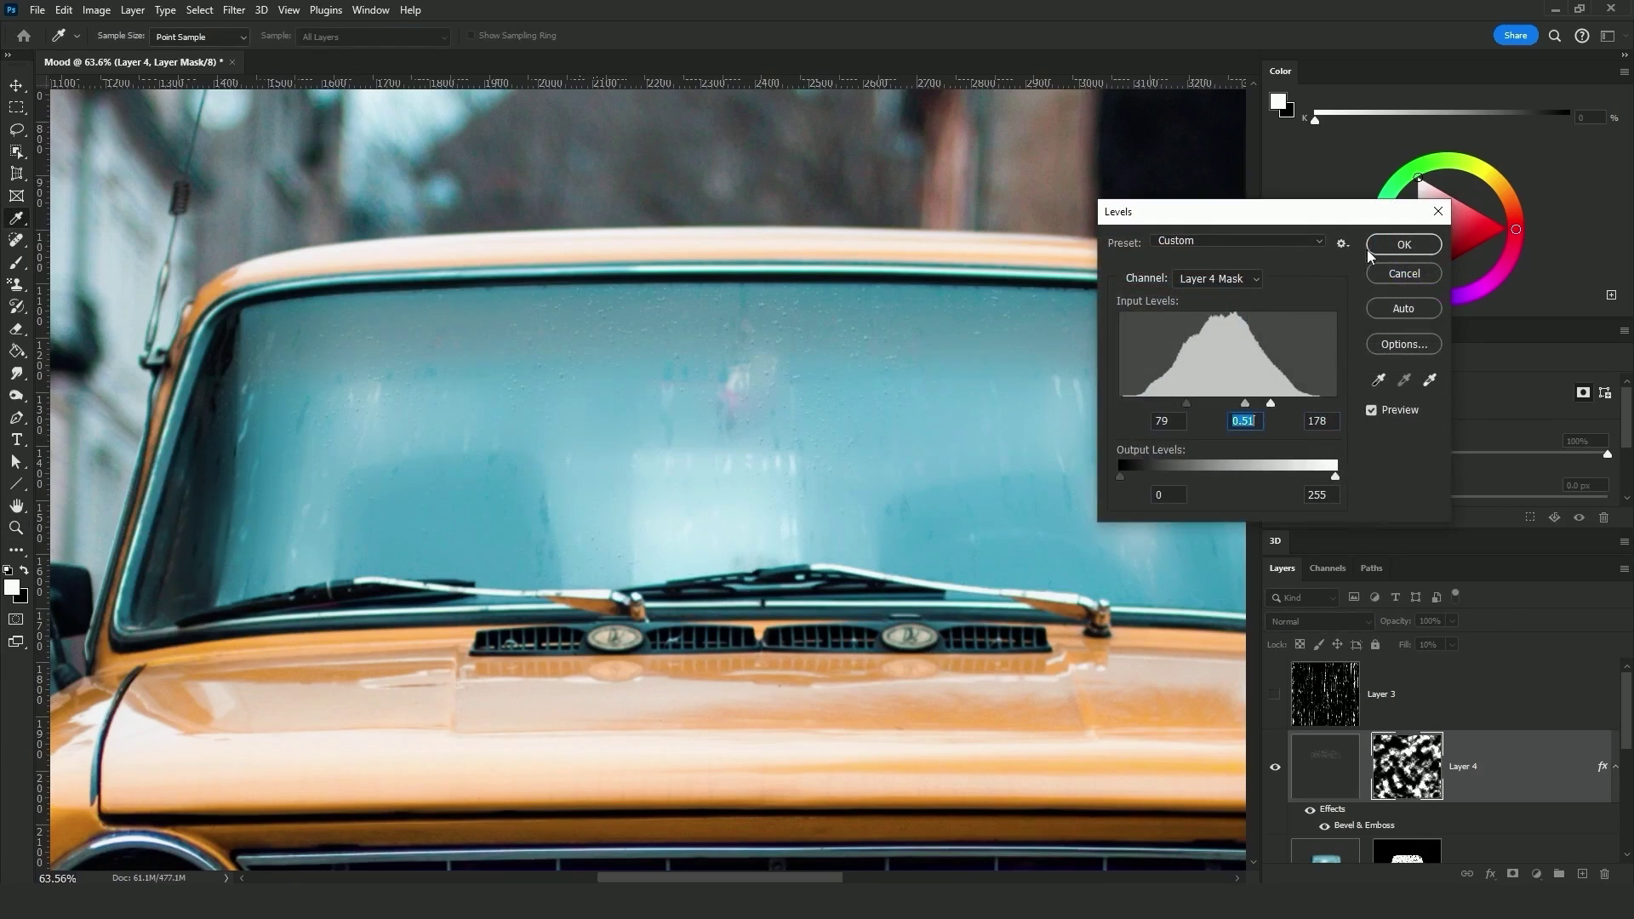
click(1403, 244)
- Create a black-filled layer above Layer 4 and render Clouds on it
key(ctrl+0)
drag(673, 324, 748, 327)
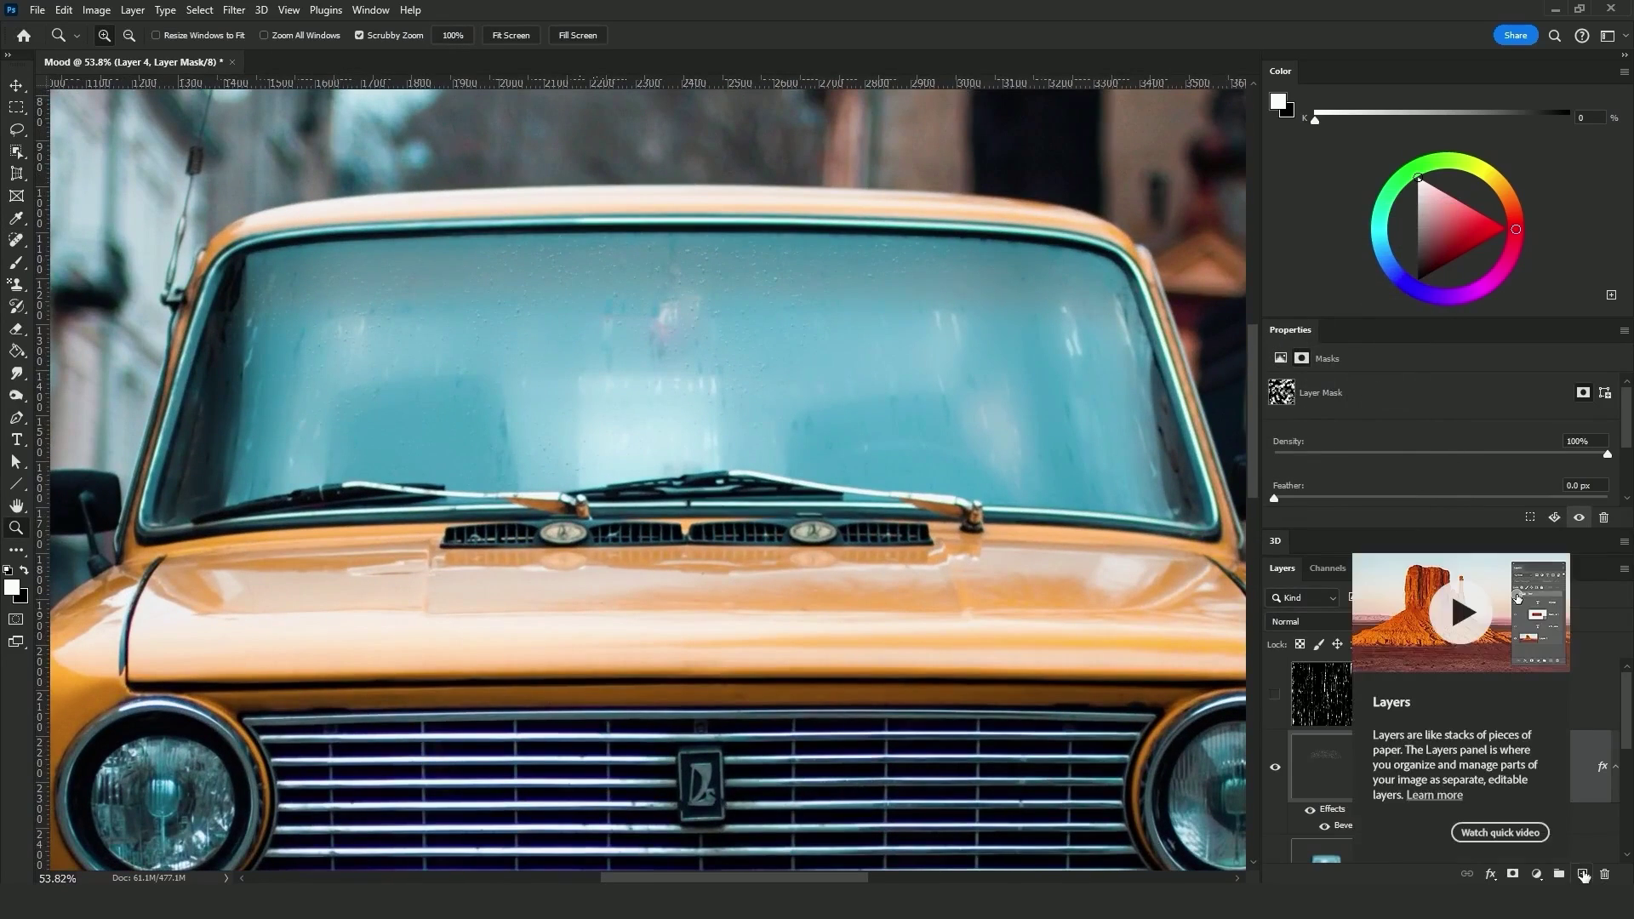
key(ctrl+shift+alt+n)
key(shift+F5)
key(Return)
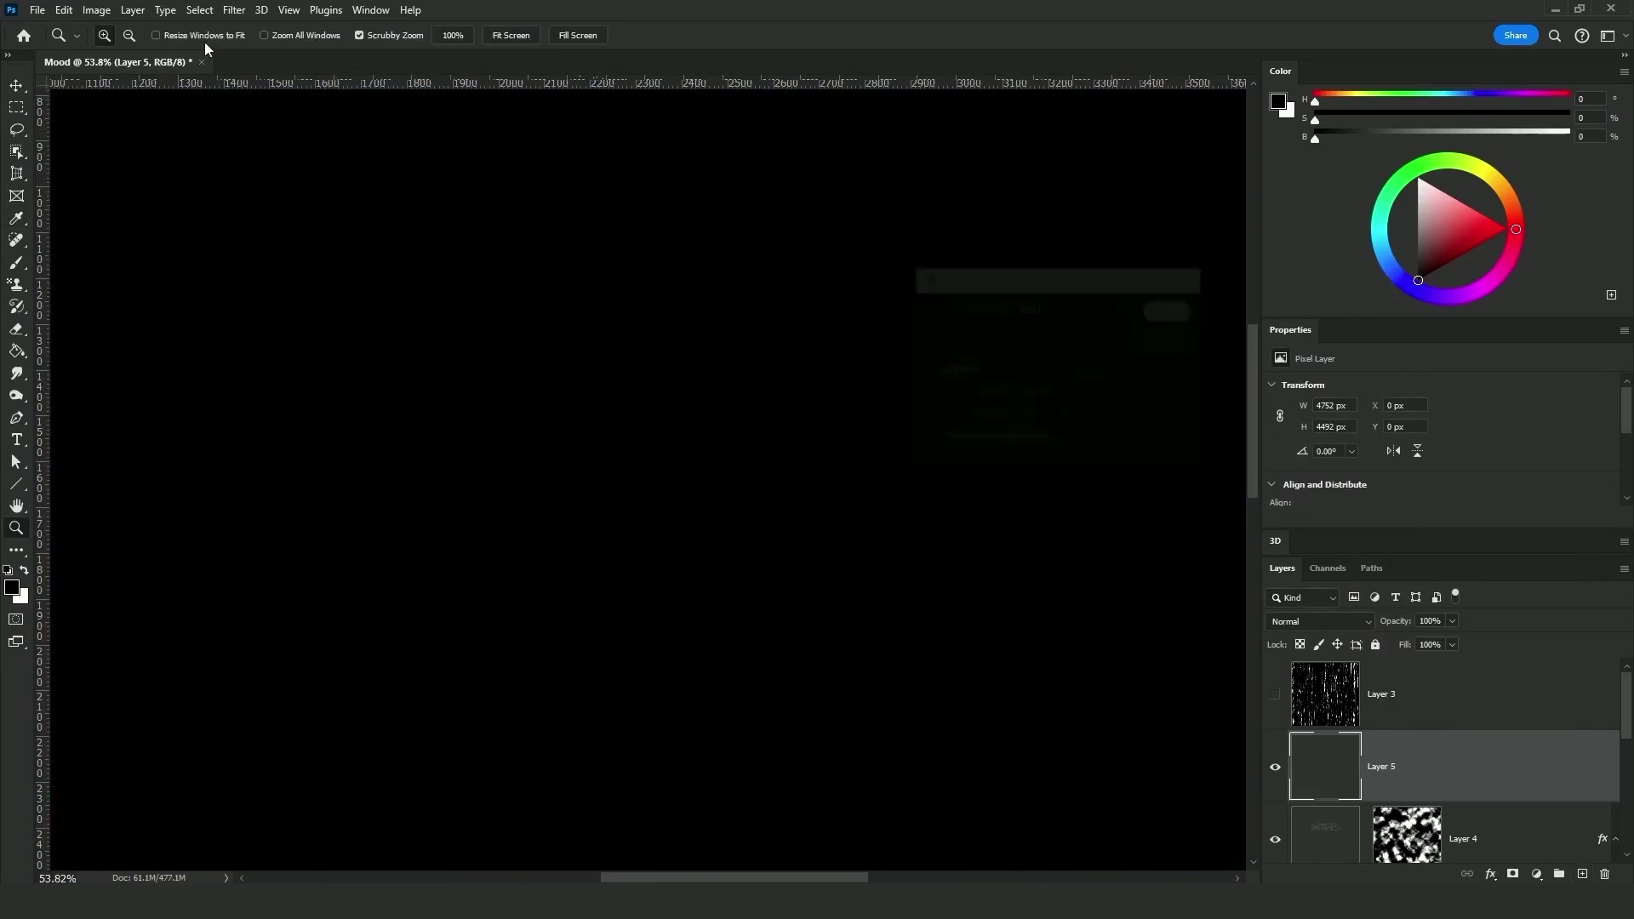
key(alt+t)
key(r)
key(Right)
key(c)
- Copy the Layer 3 copy 2 mask onto Layer 5 and stretch only the clouds vertically to a height of 14240 px
scroll(1409, 804, down, 2)
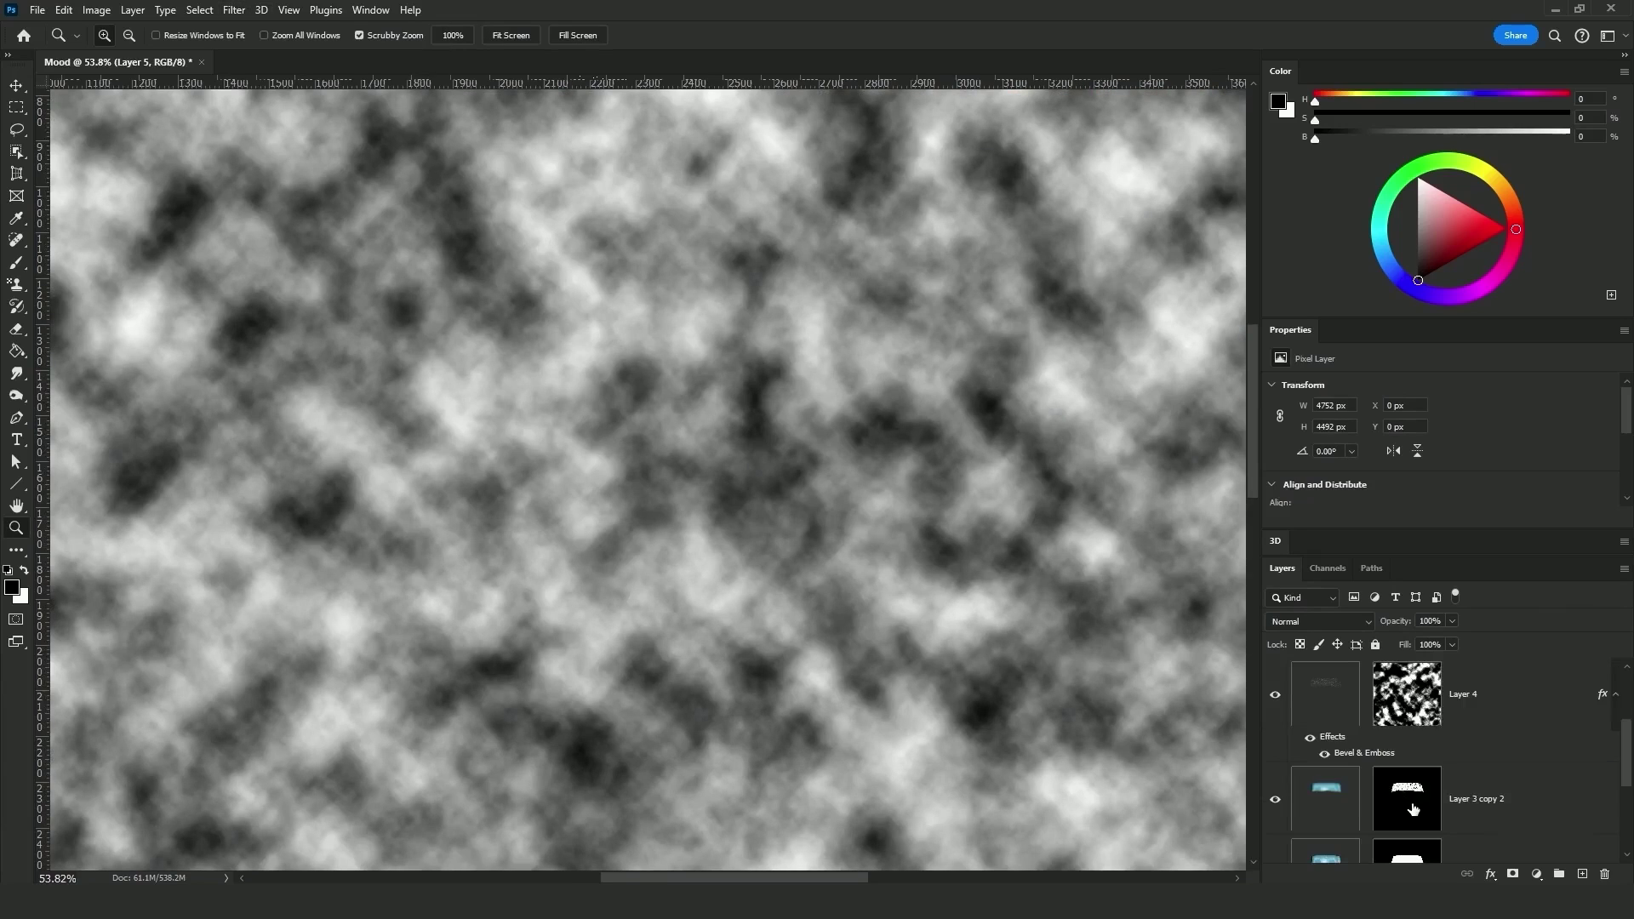
drag(1412, 809, 1410, 762)
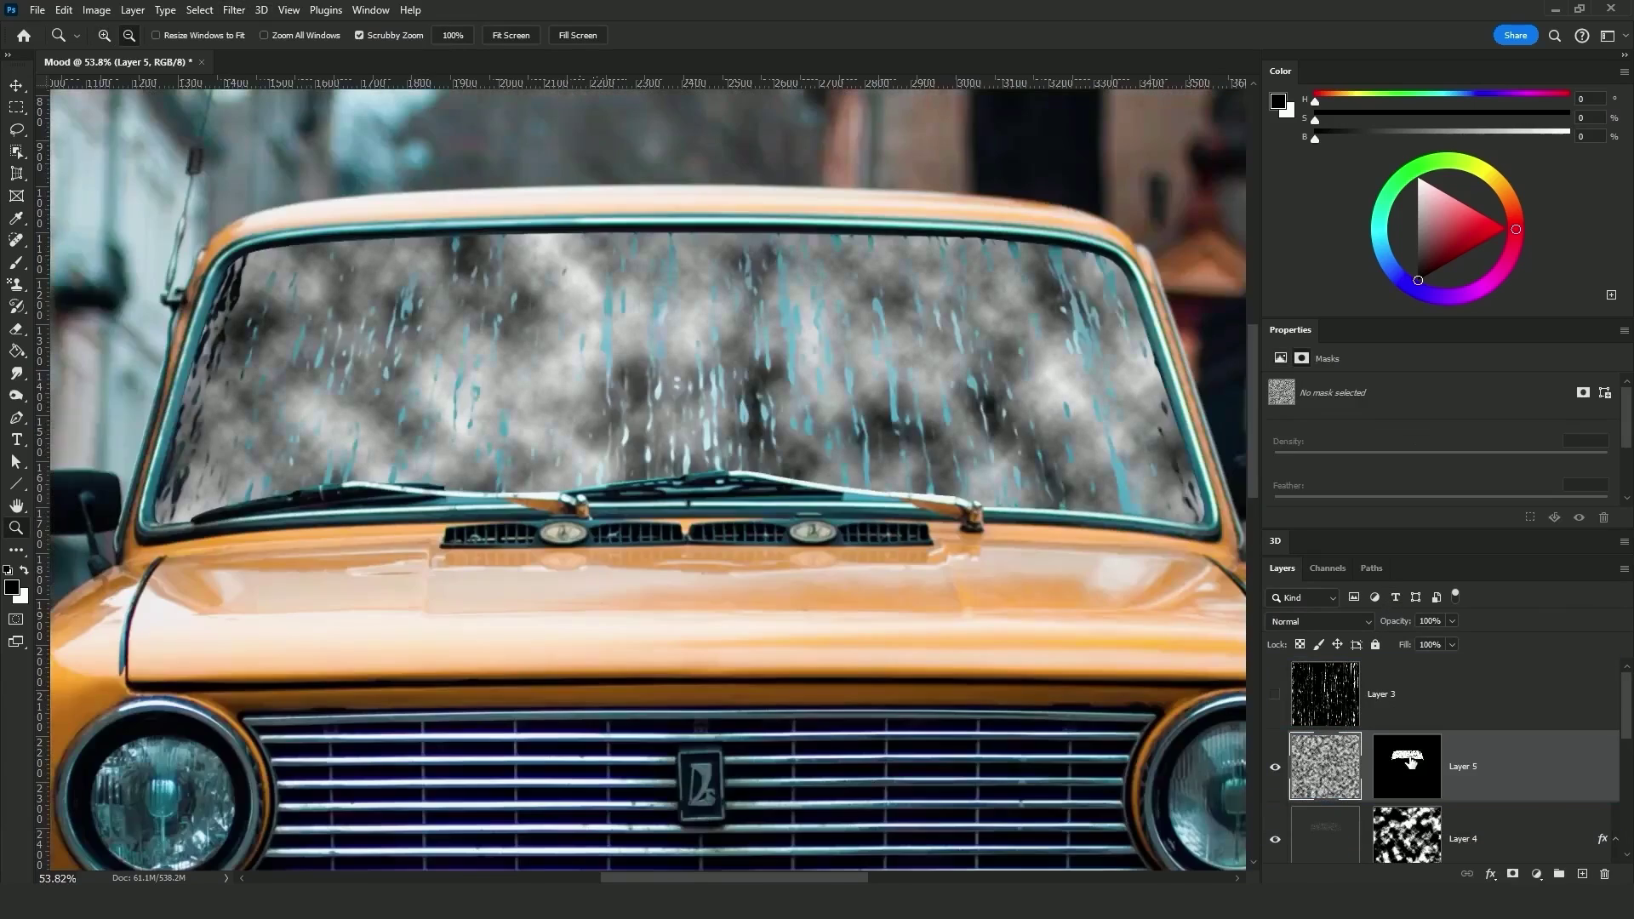
key(ctrl+t)
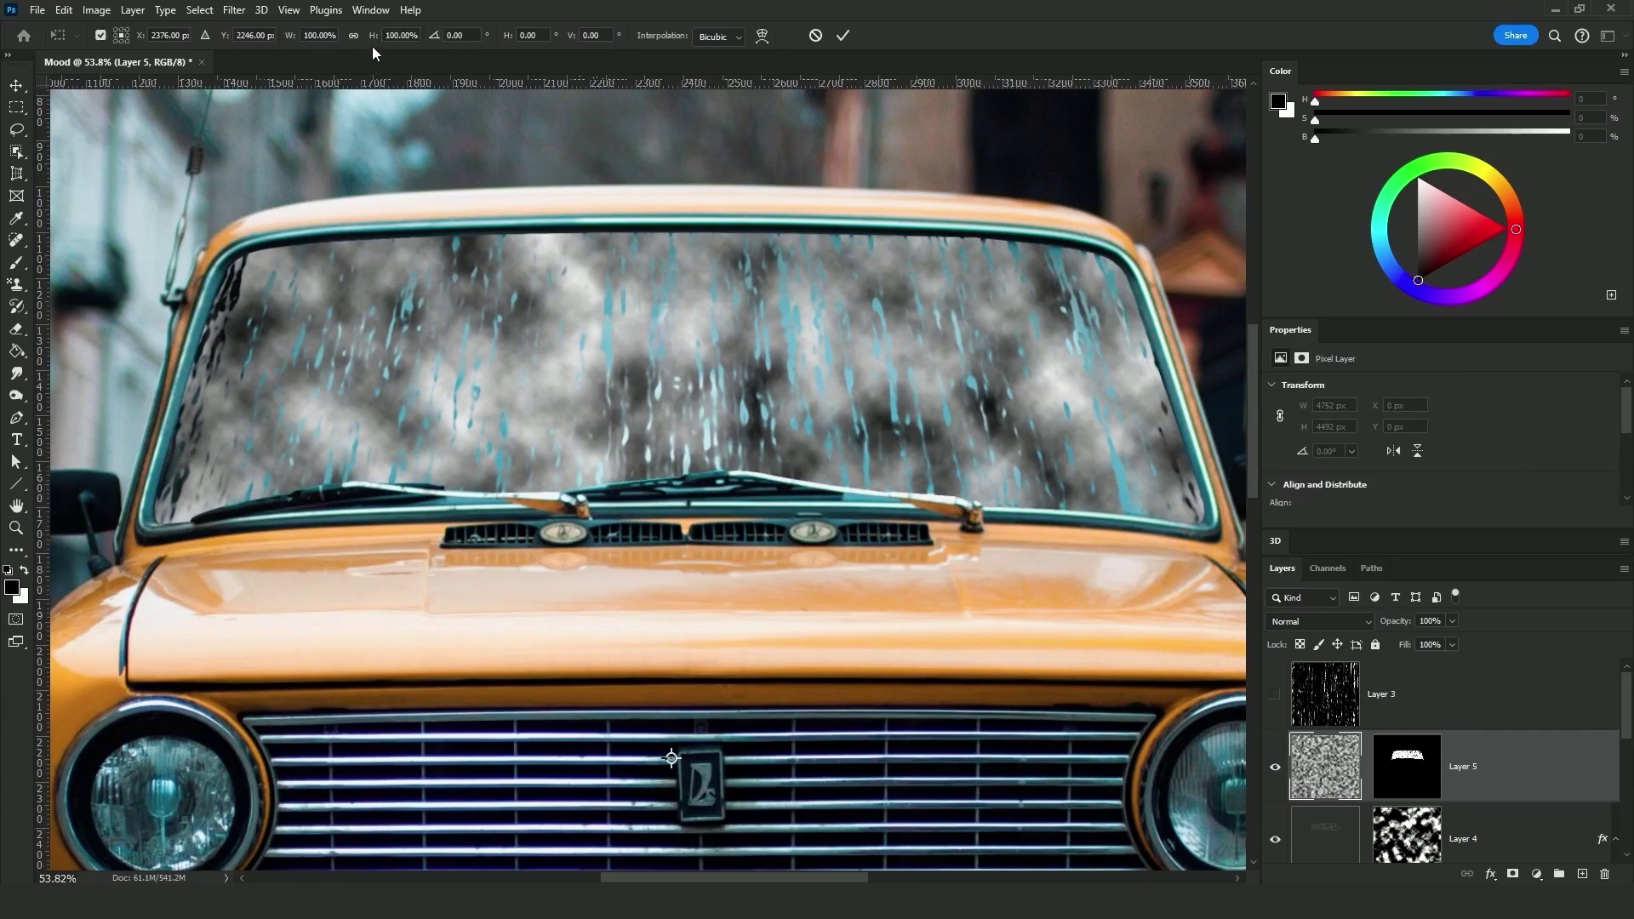
drag(372, 41, 558, 10)
key(Return)
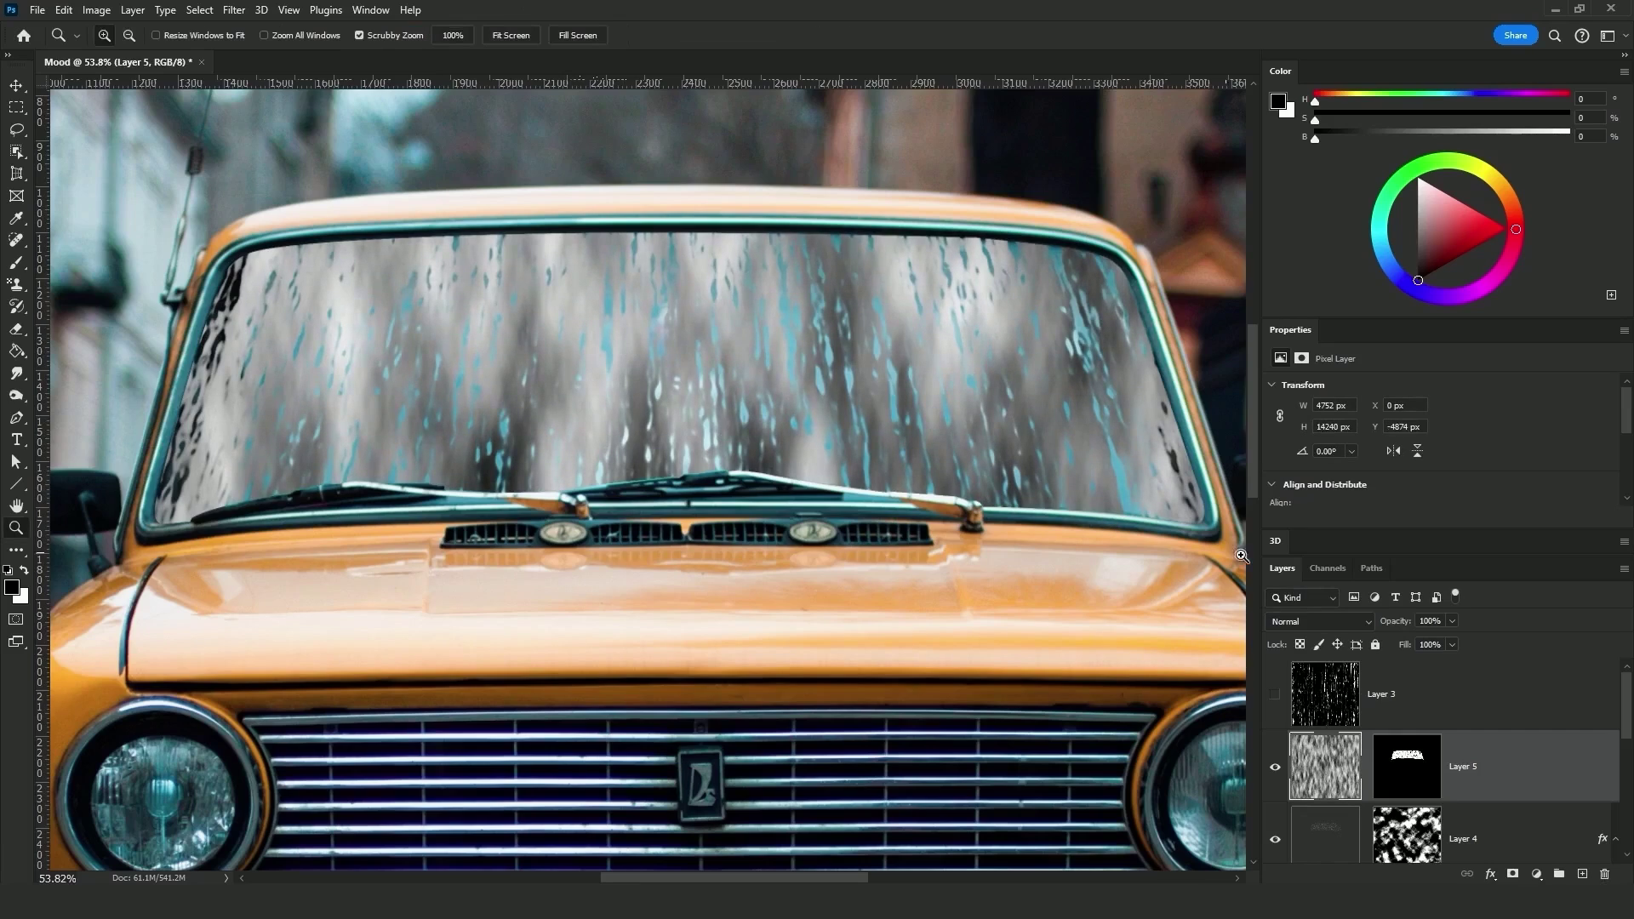
- Blend the stretched clouds on Layer 5 with Soft Light at 40% opacity
click(1308, 621)
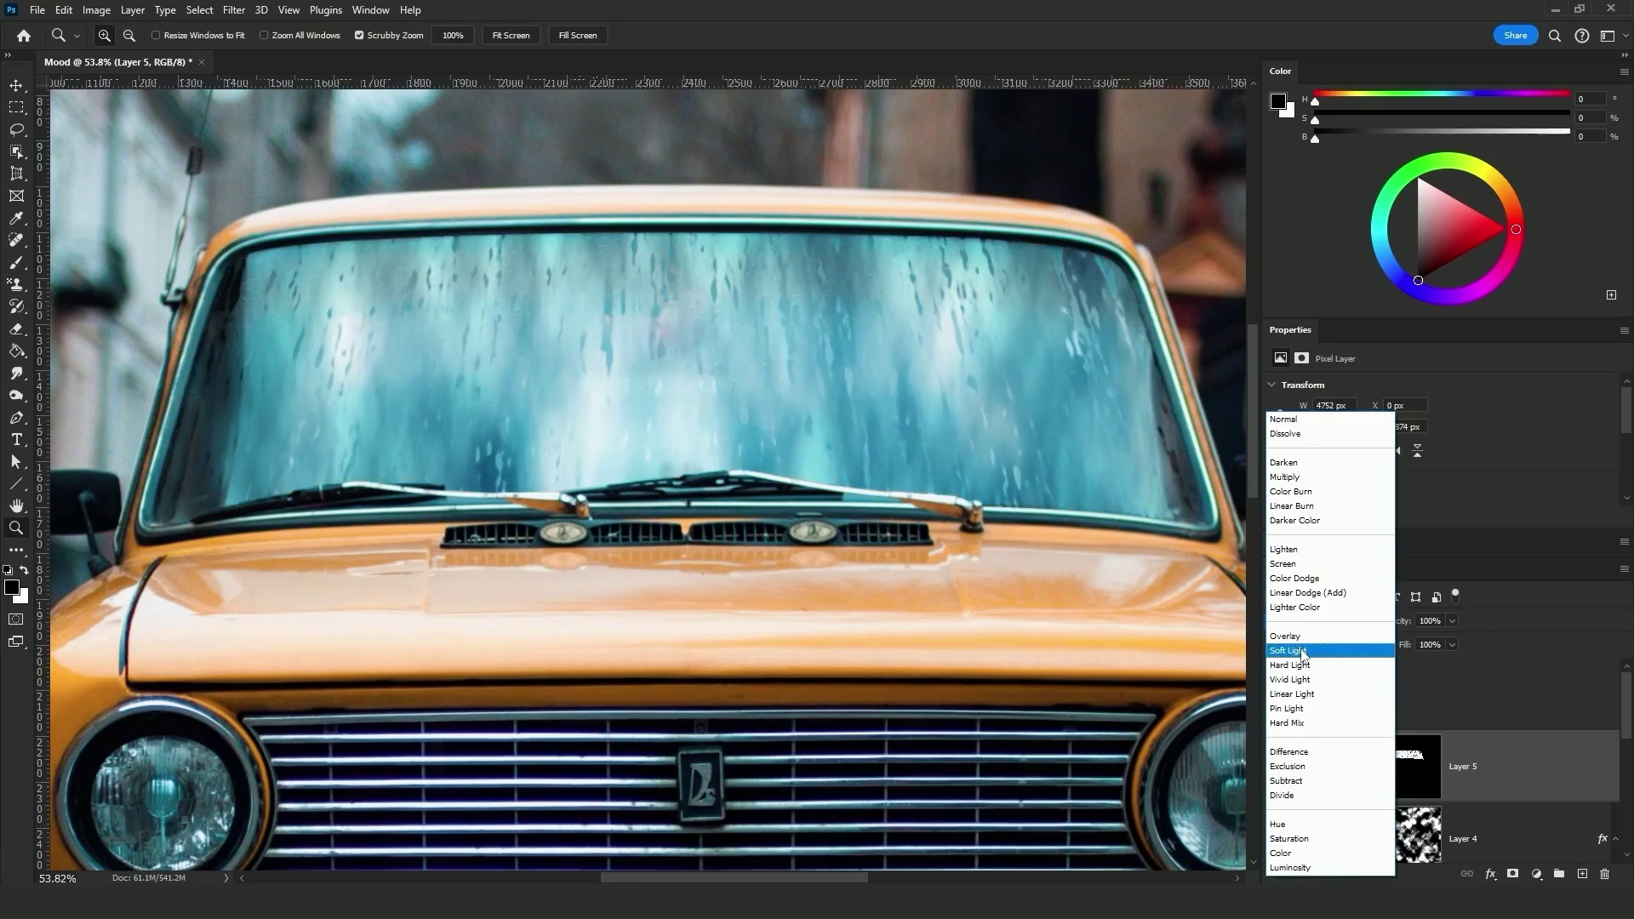
click(1302, 653)
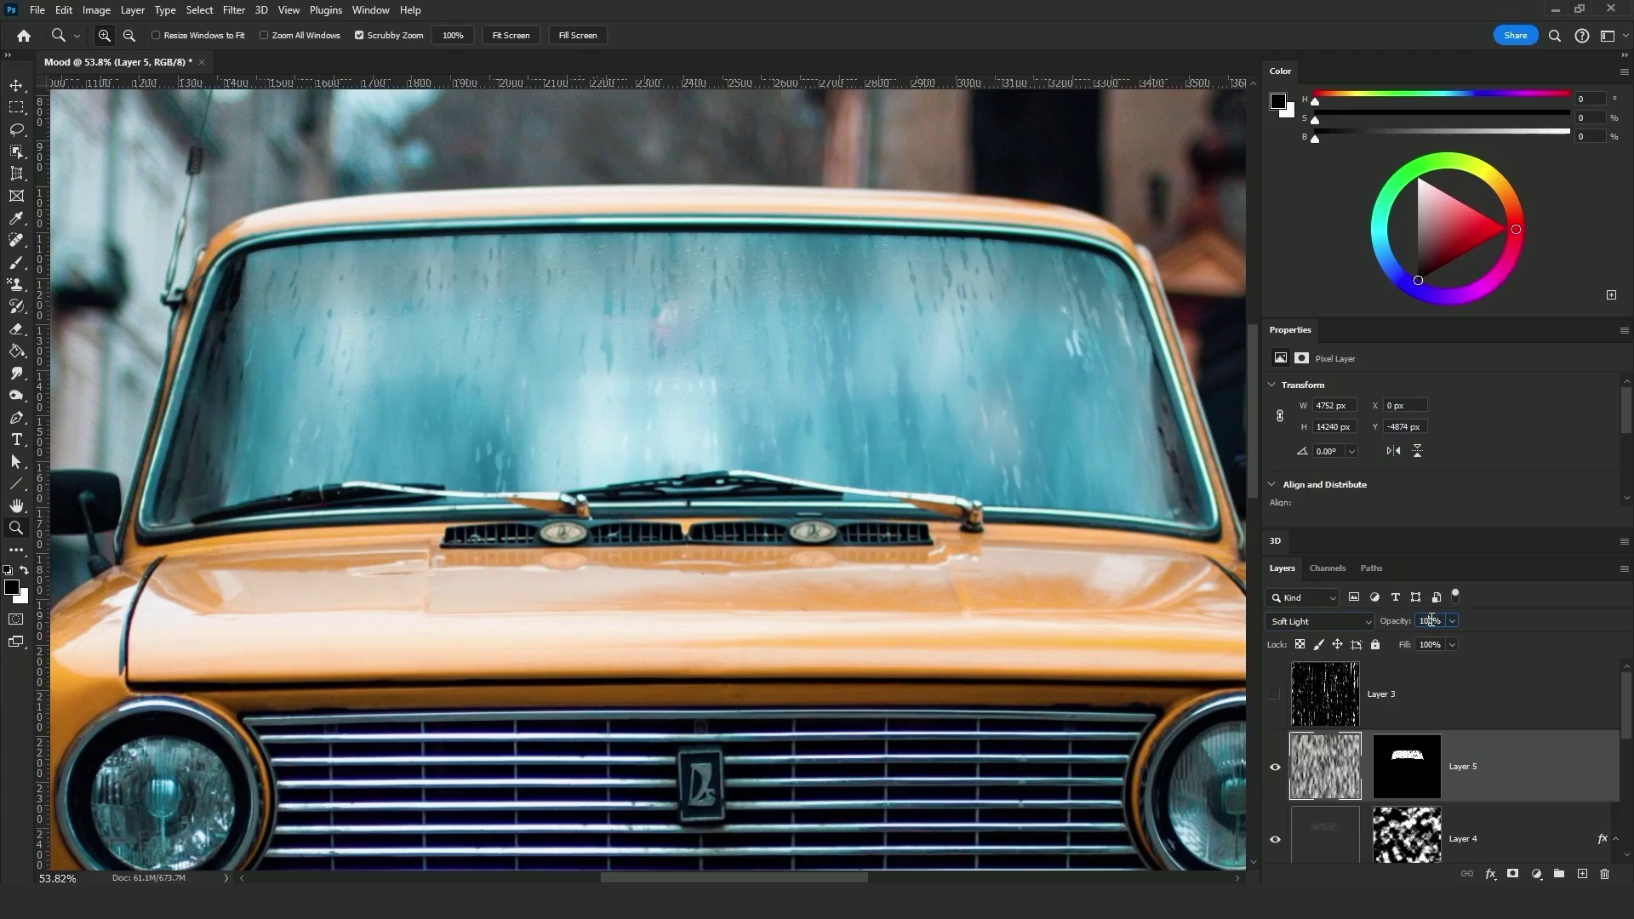
text(40)
key(Return)
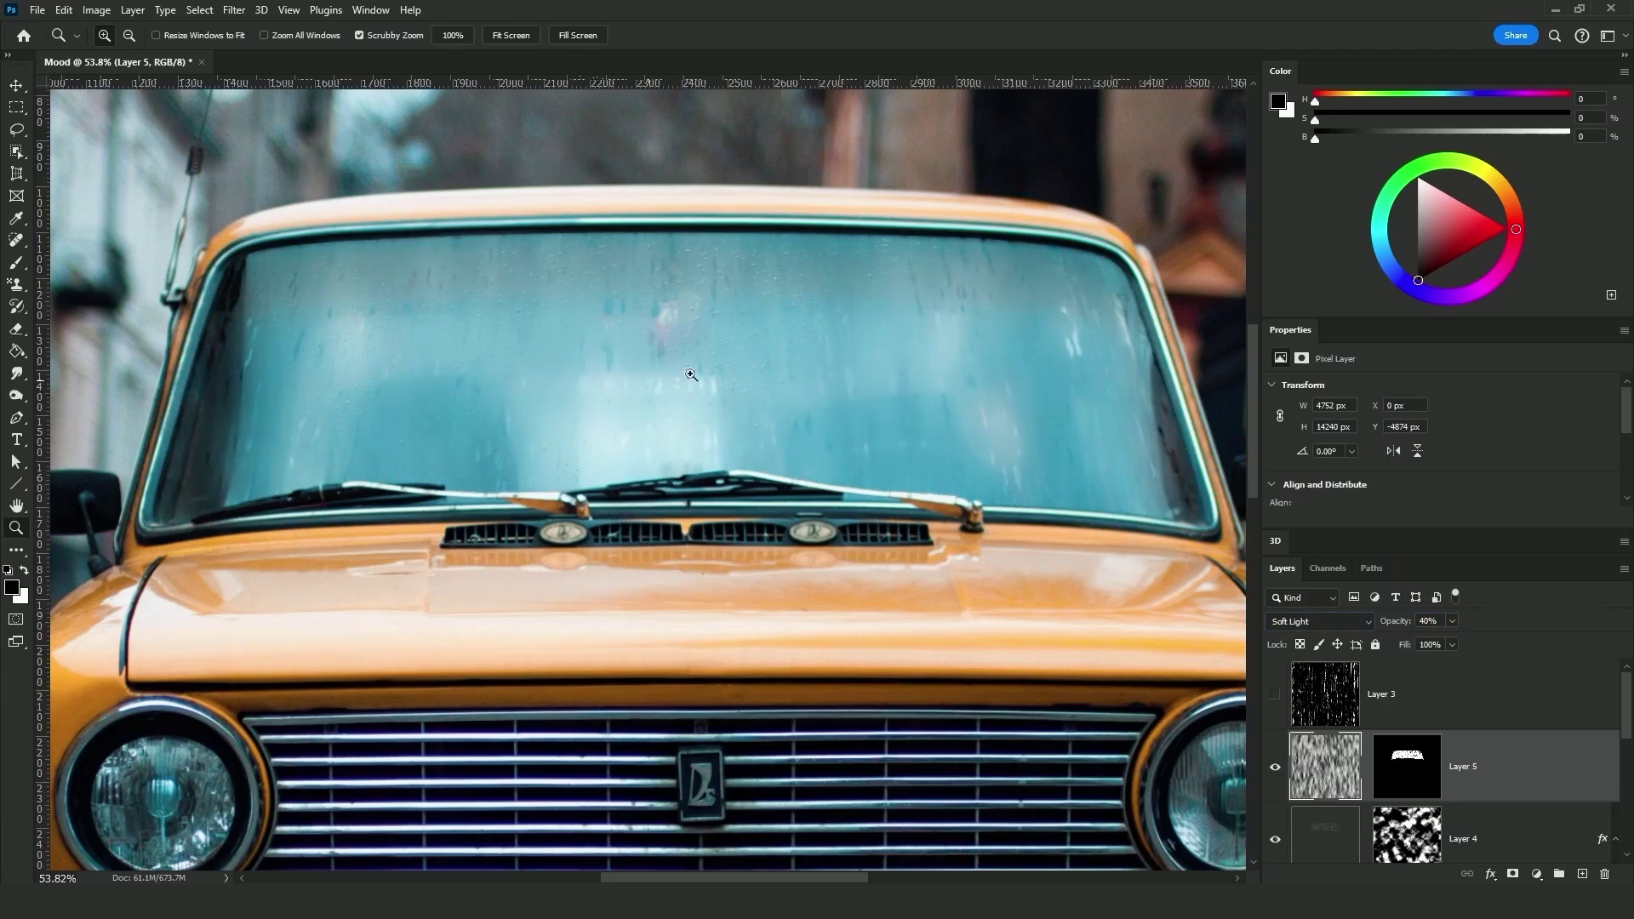